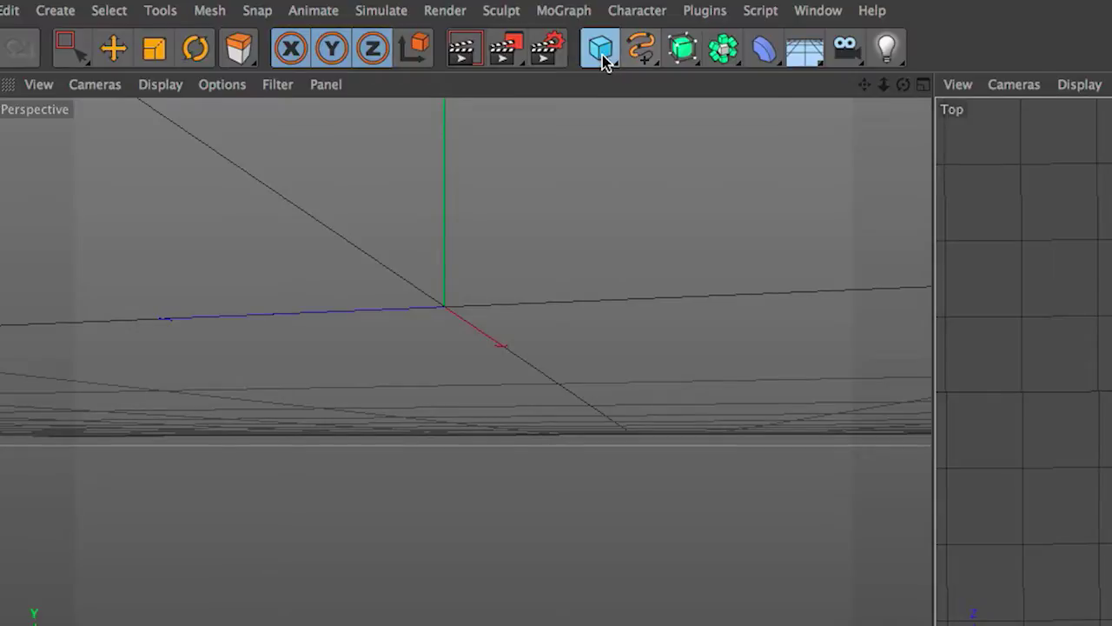
Step: Add a capsule and a cube, then nest both under a Boole to cut a dome
left_click(601, 51)
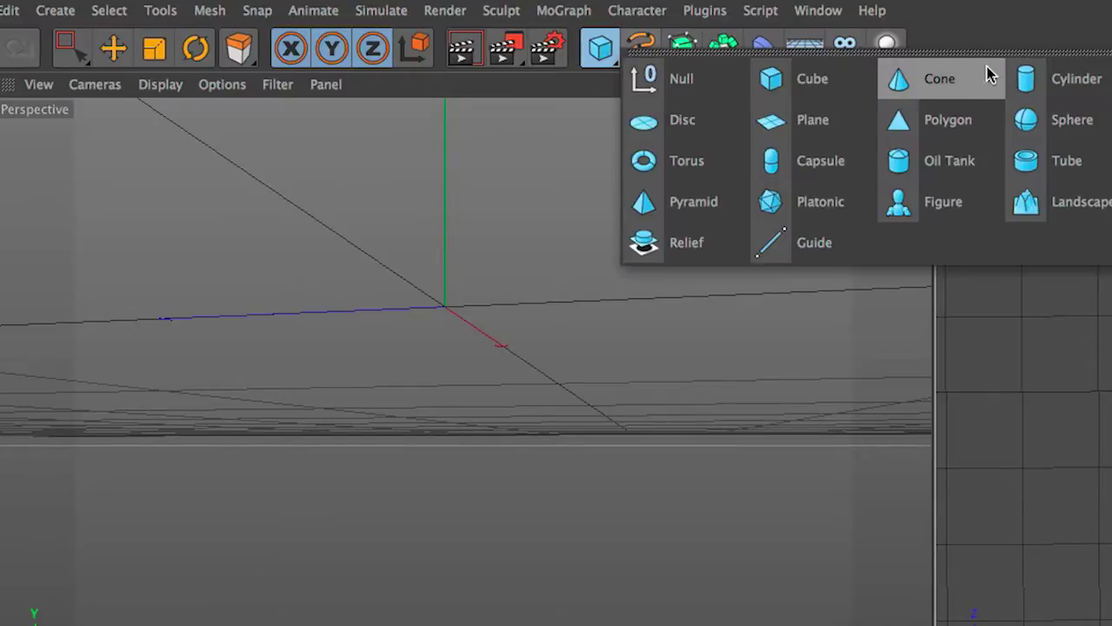
left_click(808, 161)
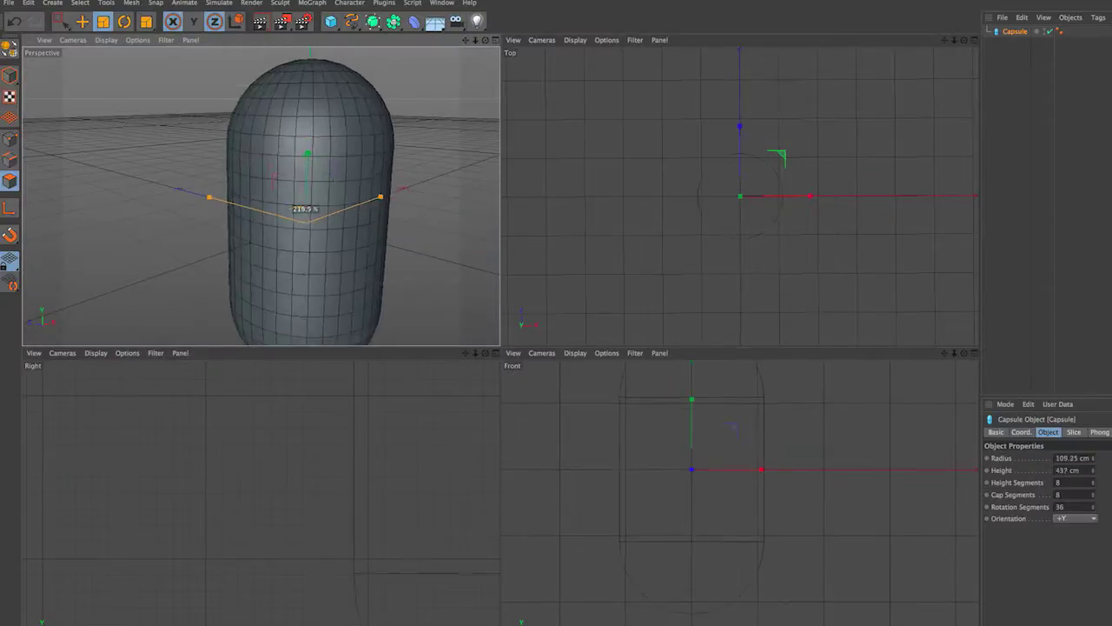
left_click(331, 21)
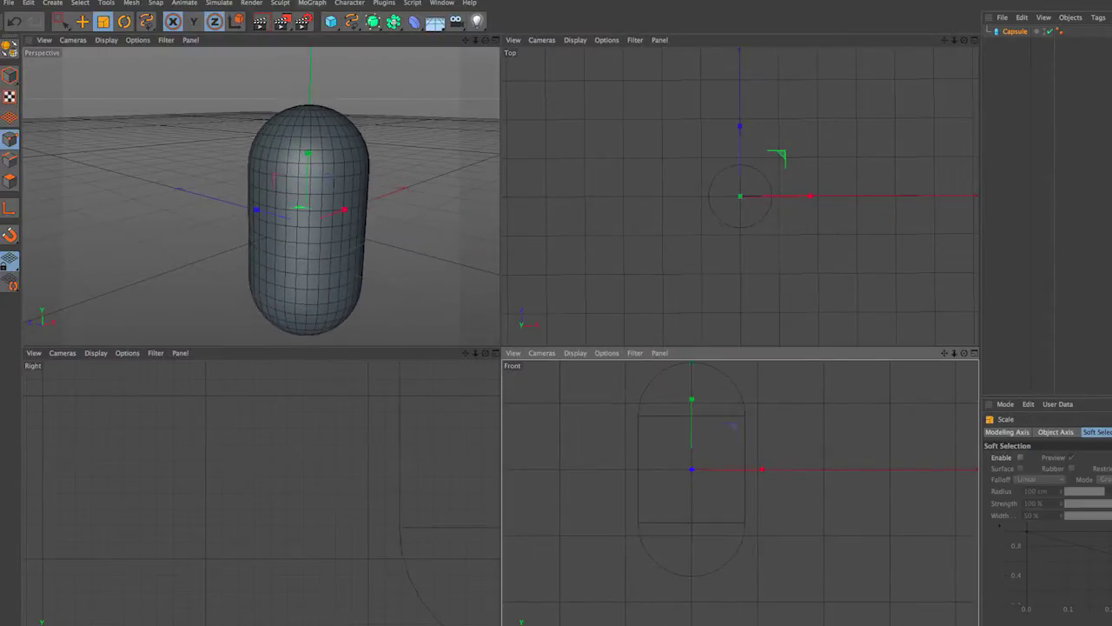
left_click_drag(308, 155, 318, 218)
left_click(394, 21)
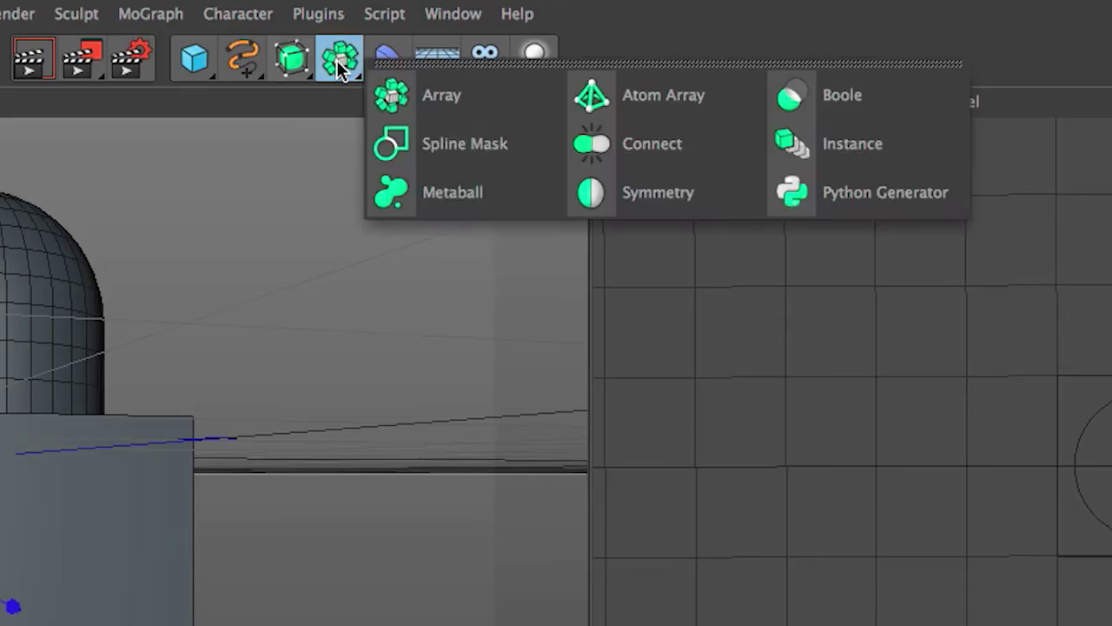
left_click(935, 101)
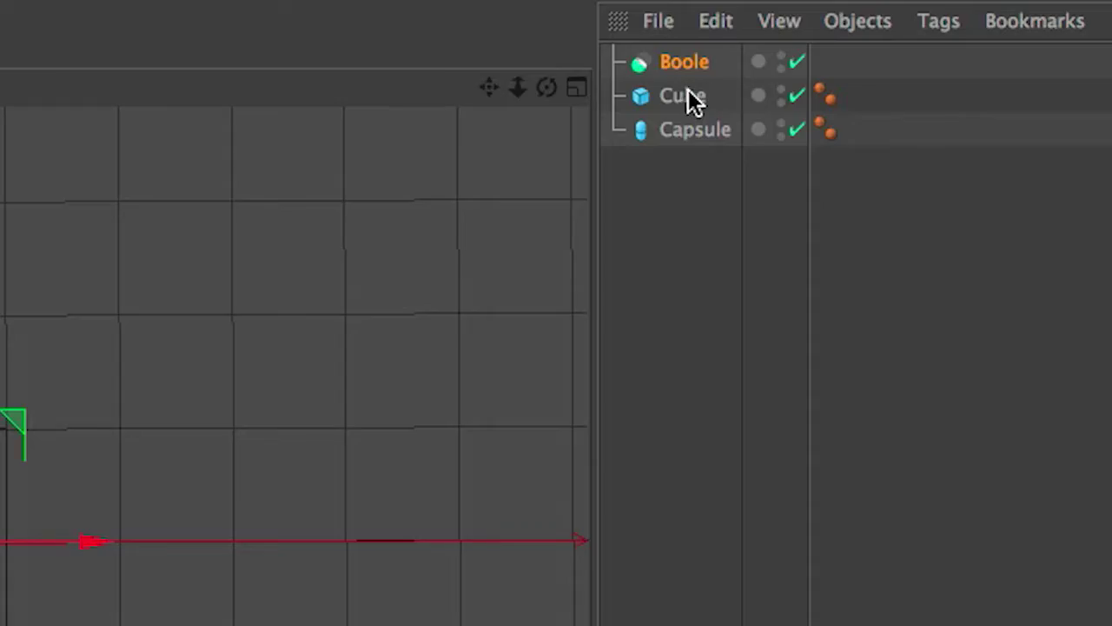
left_click(678, 99)
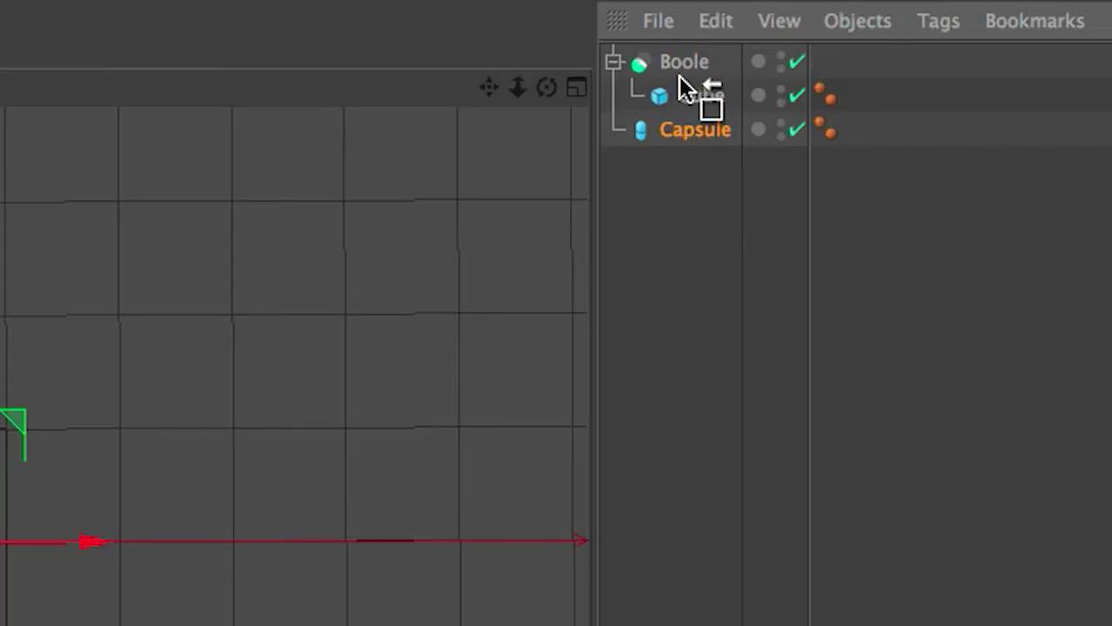
left_click_drag(679, 75, 681, 68)
Step: Add a second Boole and another cube, offset sideways toward the dome's base
left_click(394, 20)
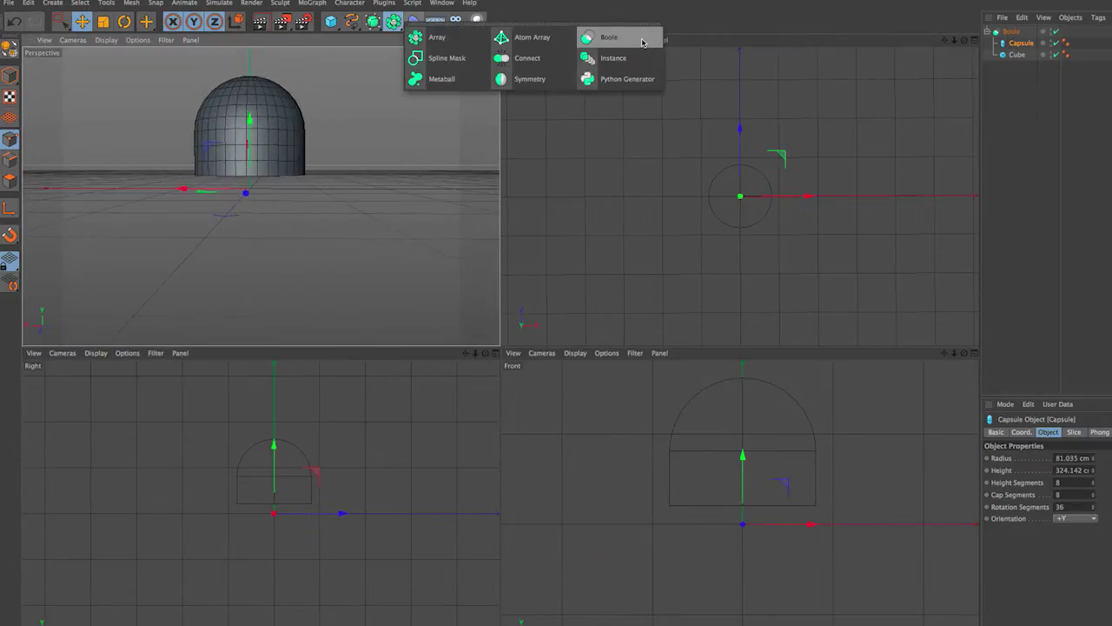
left_click(641, 42)
mouse_move(400, 159)
left_mouse_down("alt")
mouse_move(388, 236)
mouse_move(628, 42)
left_mouse_up("alt")
left_click(331, 21)
left_click_drag(397, 432, 239, 472)
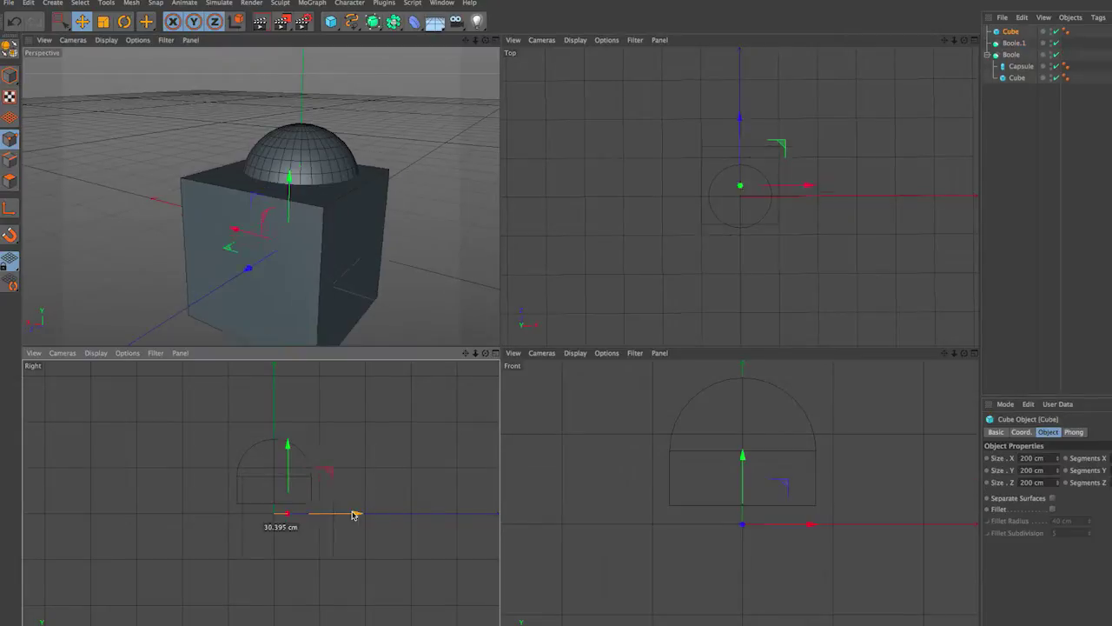
left_click_drag(388, 534, 402, 534)
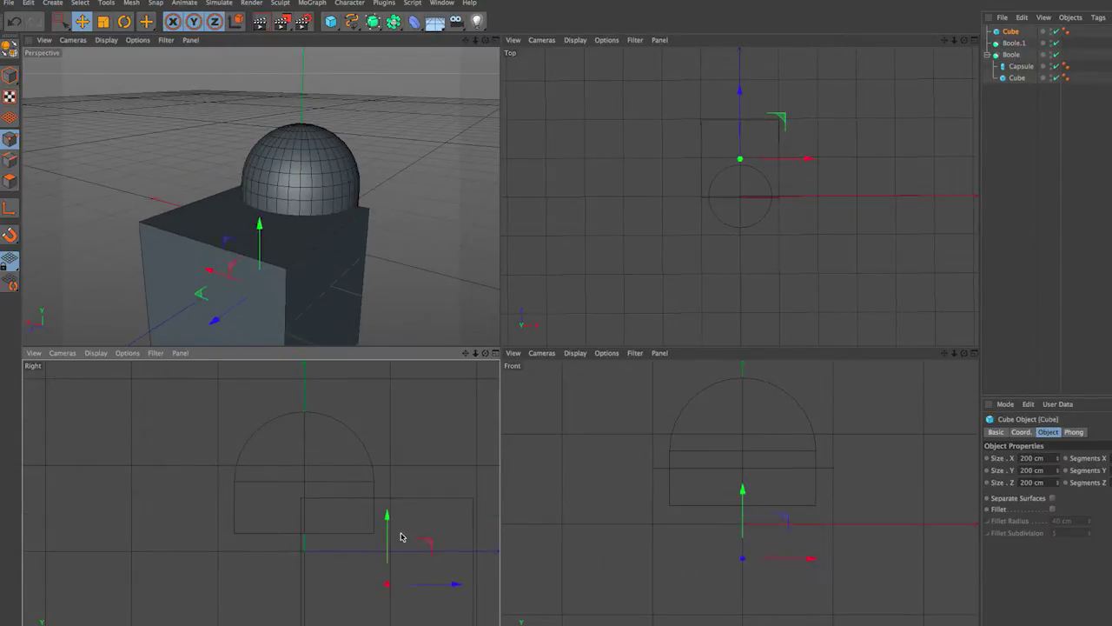
left_click_drag(365, 584, 439, 592)
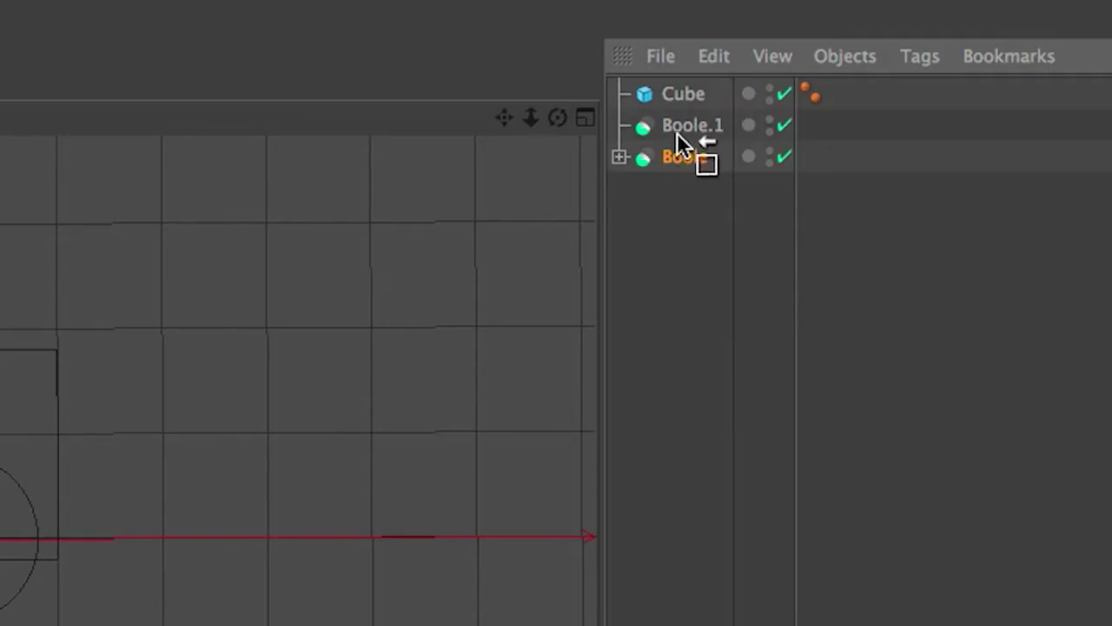
Step: Nest the dome Boole and the new cube under Boole.1 to notch the dome
left_click_drag(679, 132, 681, 124)
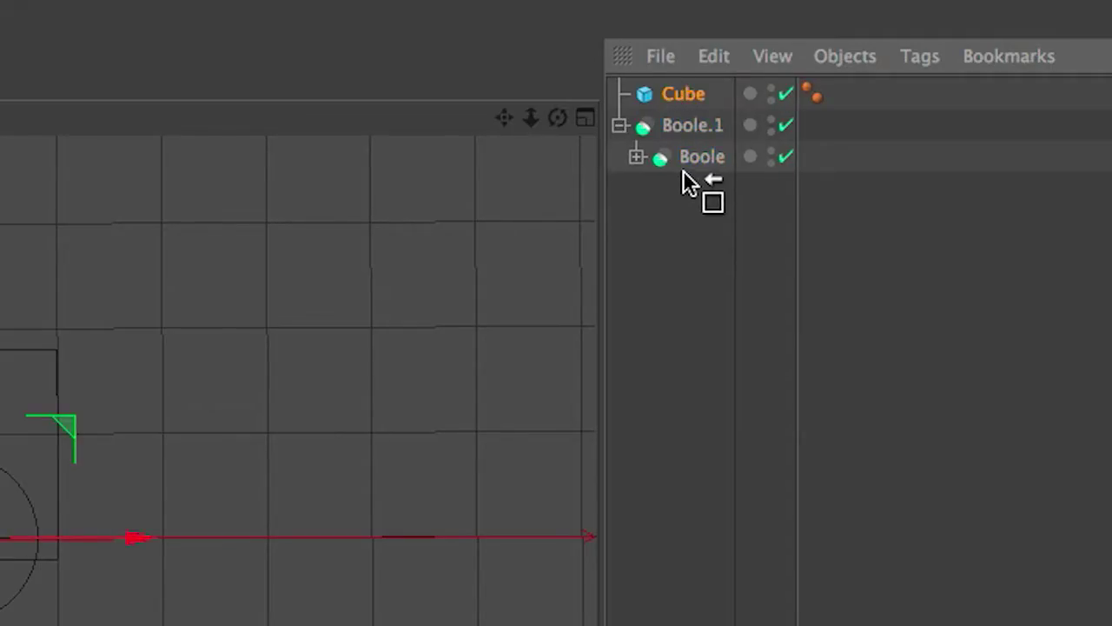
left_click_drag(682, 172, 685, 173)
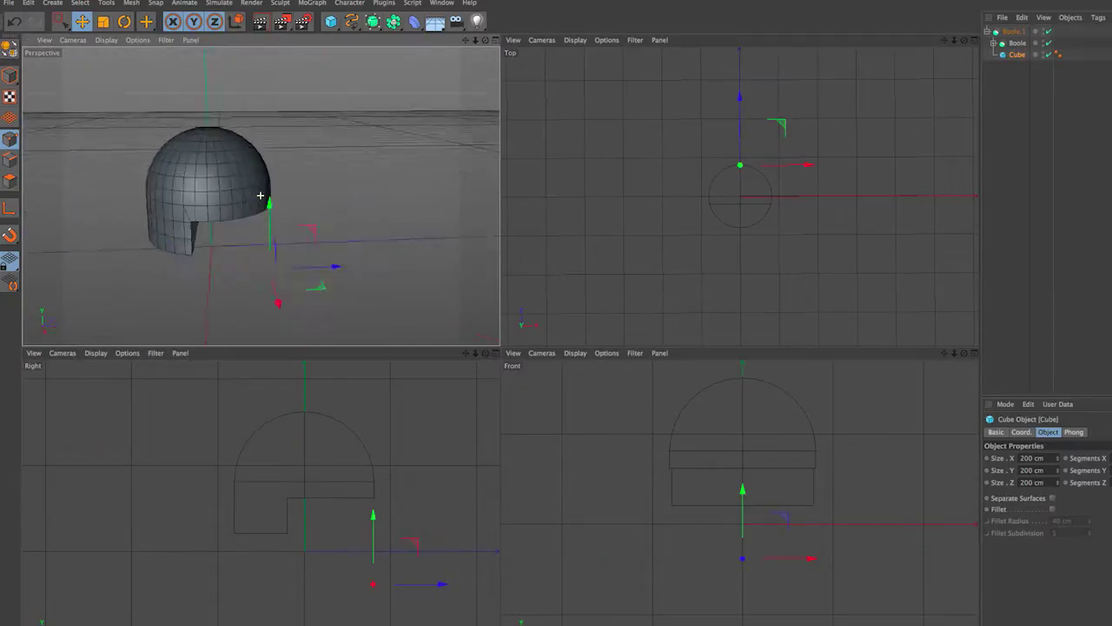
left_click_drag(261, 196, 365, 200, "alt")
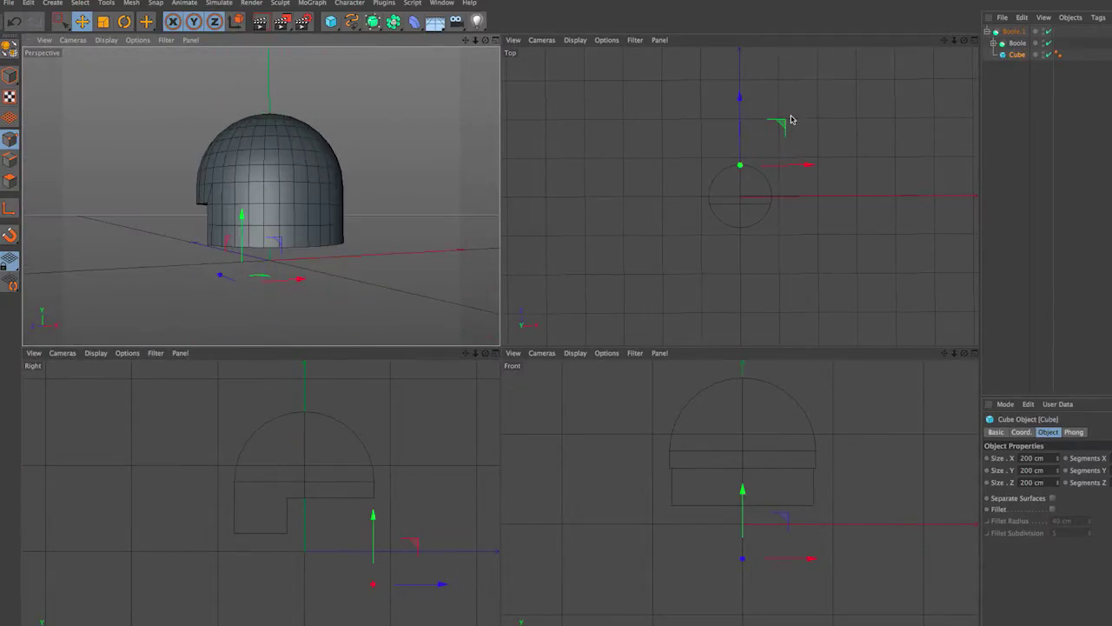
Step: Set the new cube's Segments X to 2
left_click(1016, 55)
left_click_drag(429, 203, 264, 172, "alt")
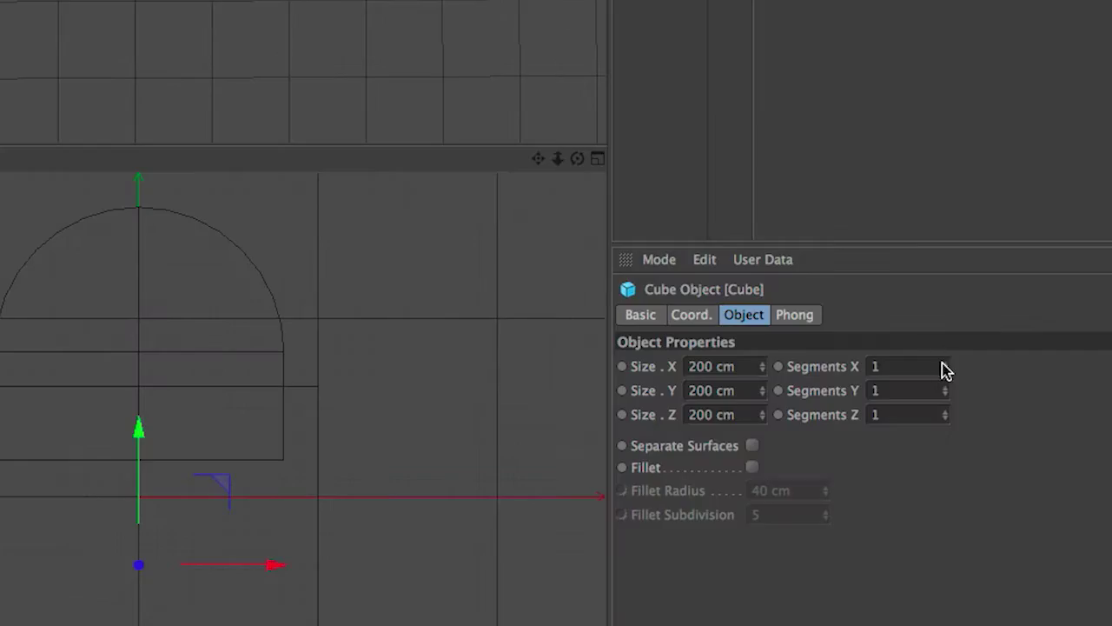
left_click(943, 364)
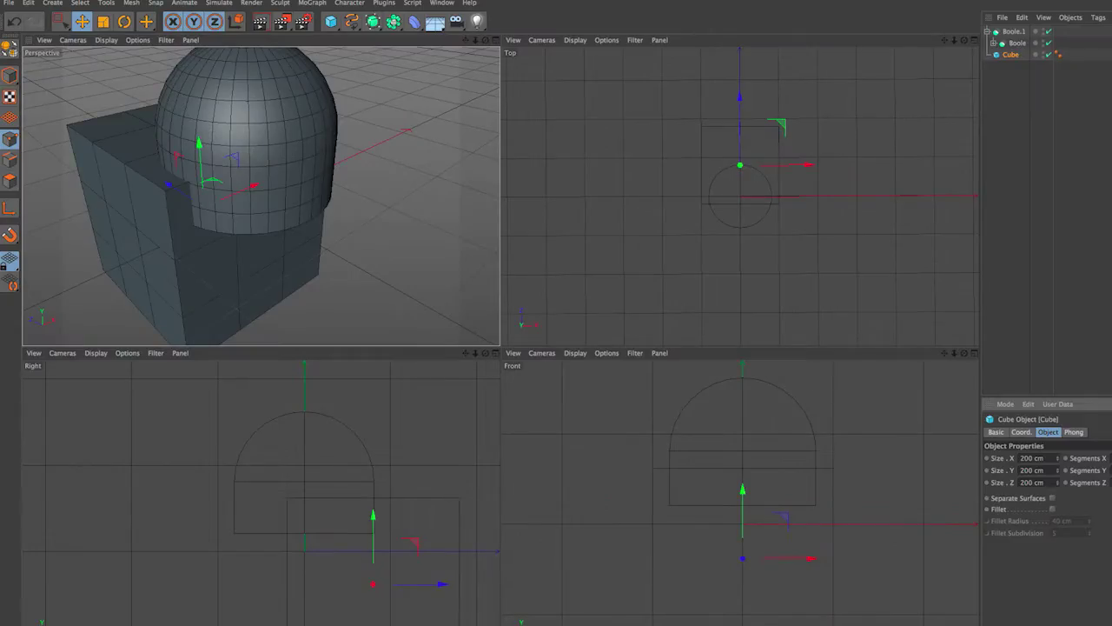
left_click_drag(409, 178, 156, 155, "alt")
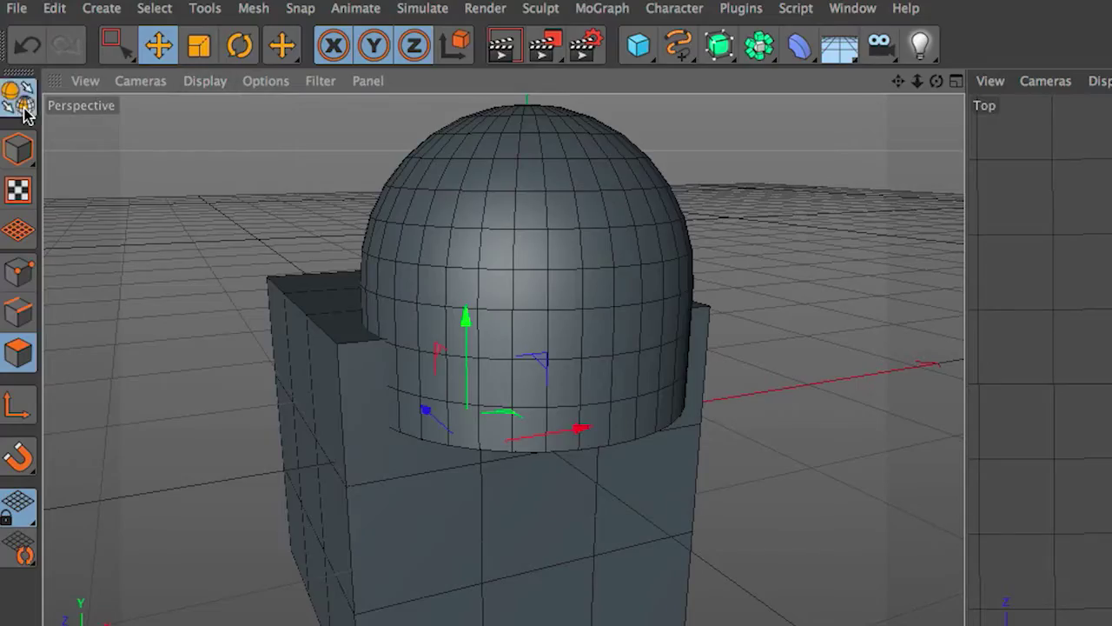
Step: Make the cube editable and extrude two of its faces far outward
left_click(9, 49)
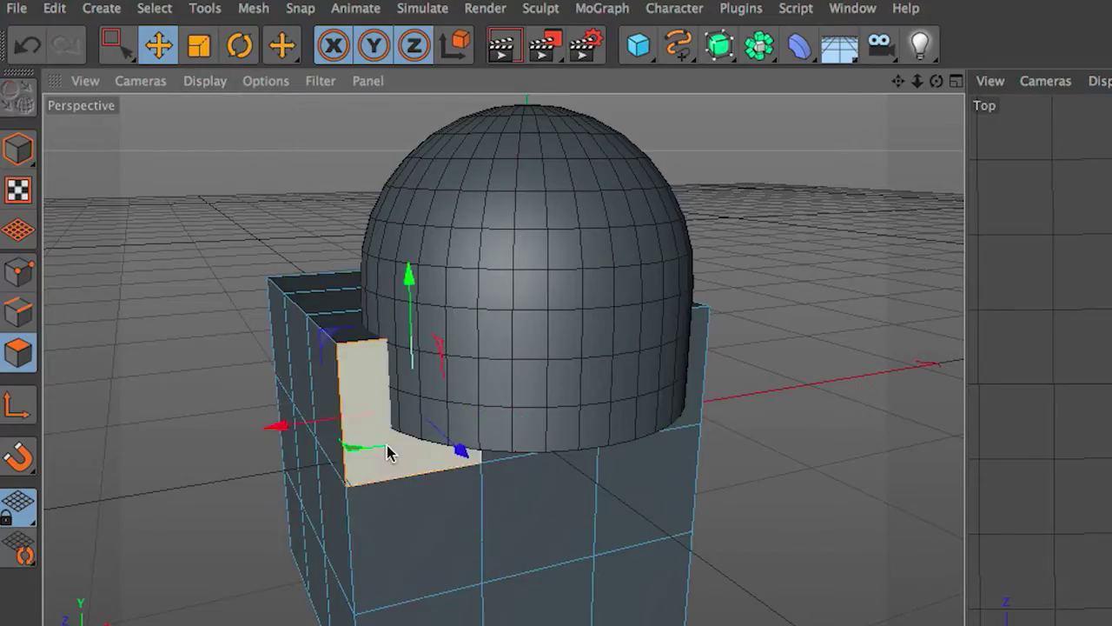
left_click(202, 233)
left_click(417, 539, "shift")
right_click(598, 158)
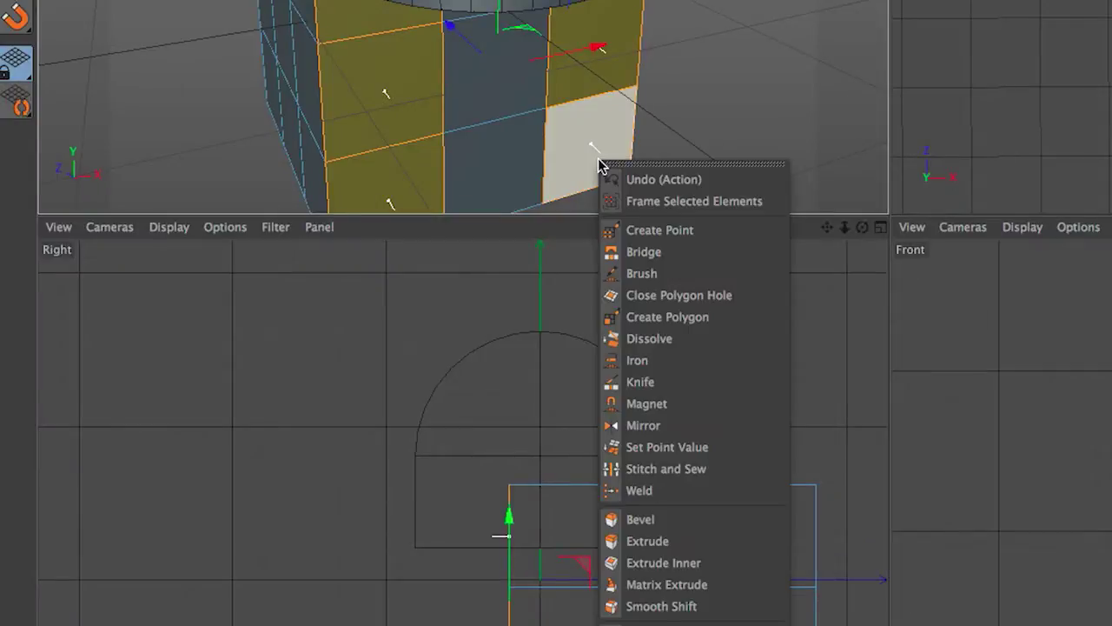
left_click(700, 540)
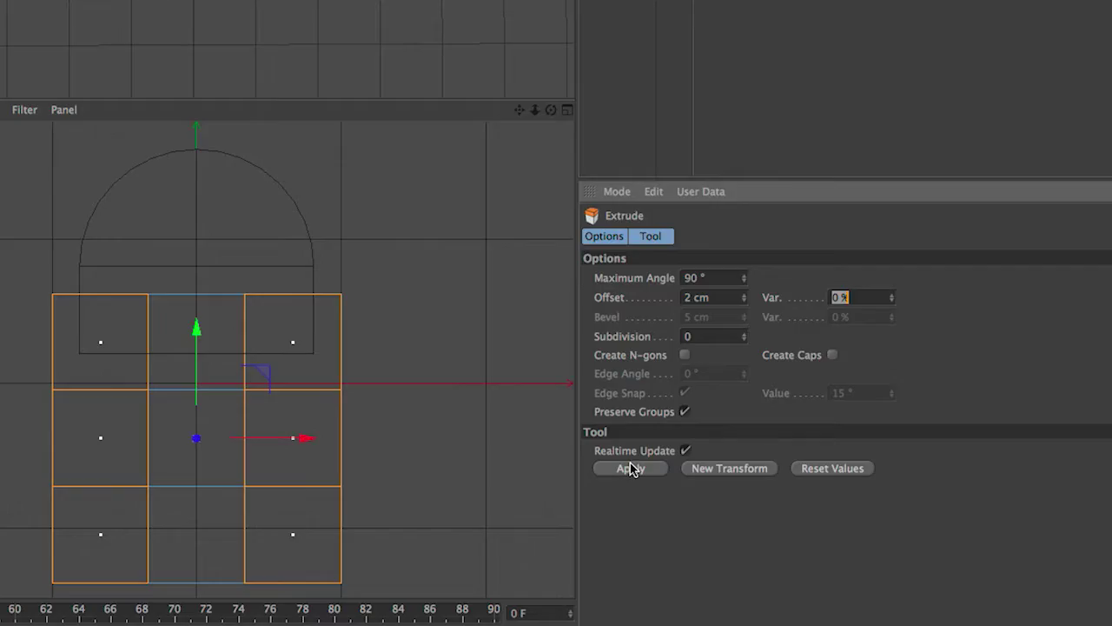
left_click(631, 470)
left_click_drag(278, 255, 355, 293)
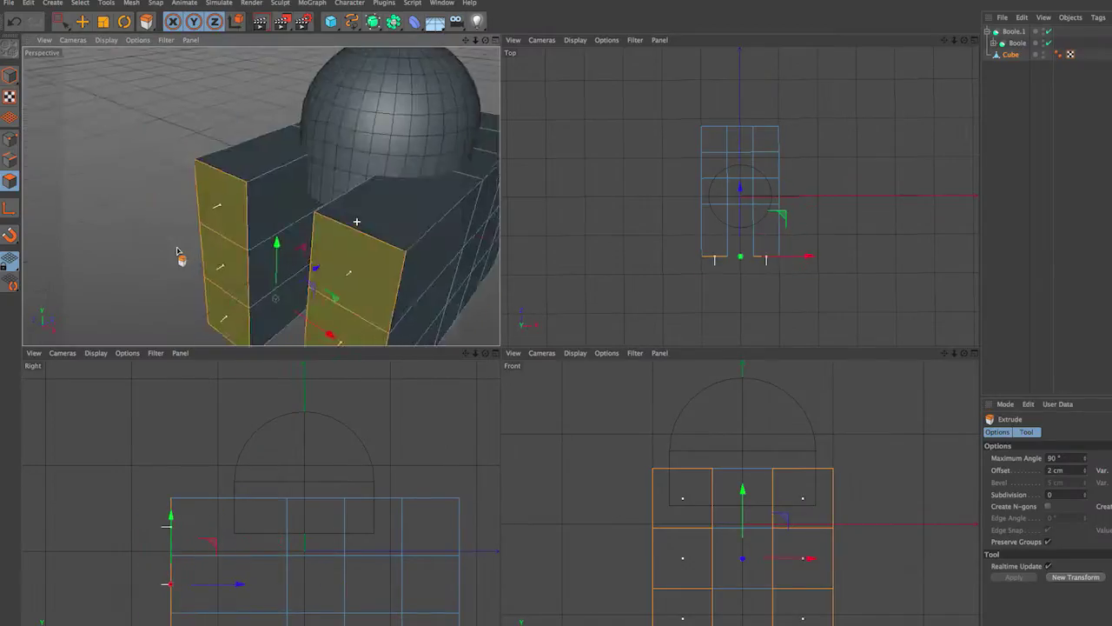
left_click_drag(176, 252, 350, 251, "alt")
Step: Deselect the cube and orbit to view the mushroom-shaped Boole result
left_click(61, 22)
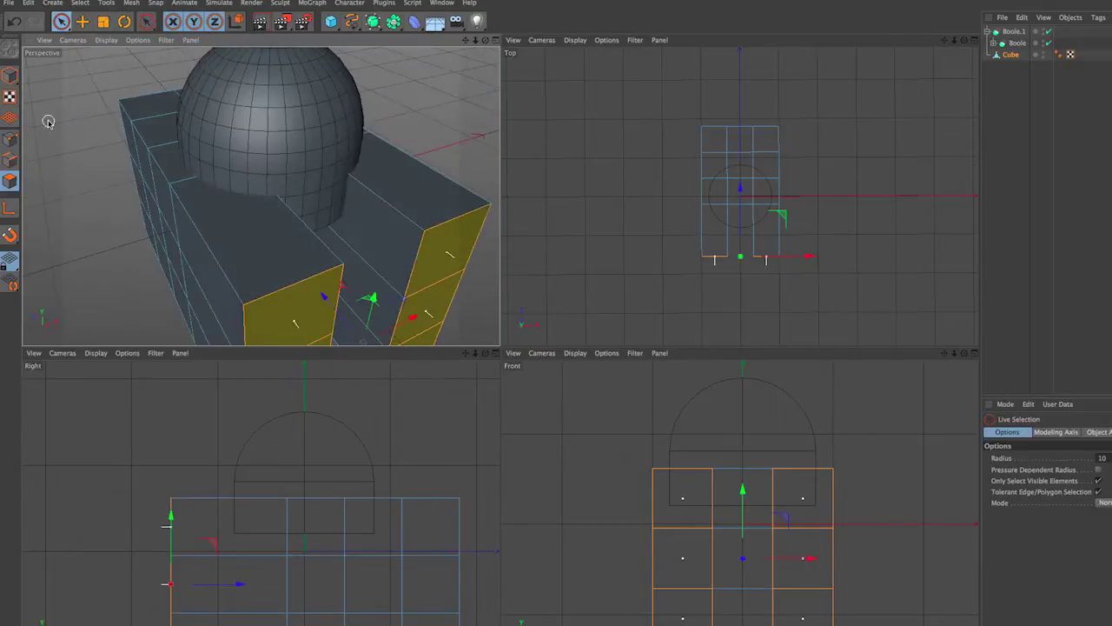
mouse_move(260, 217)
left_mouse_down("alt")
mouse_move(122, 185)
mouse_move(217, 209)
left_mouse_up("alt")
left_click_drag(874, 43, 1013, 52)
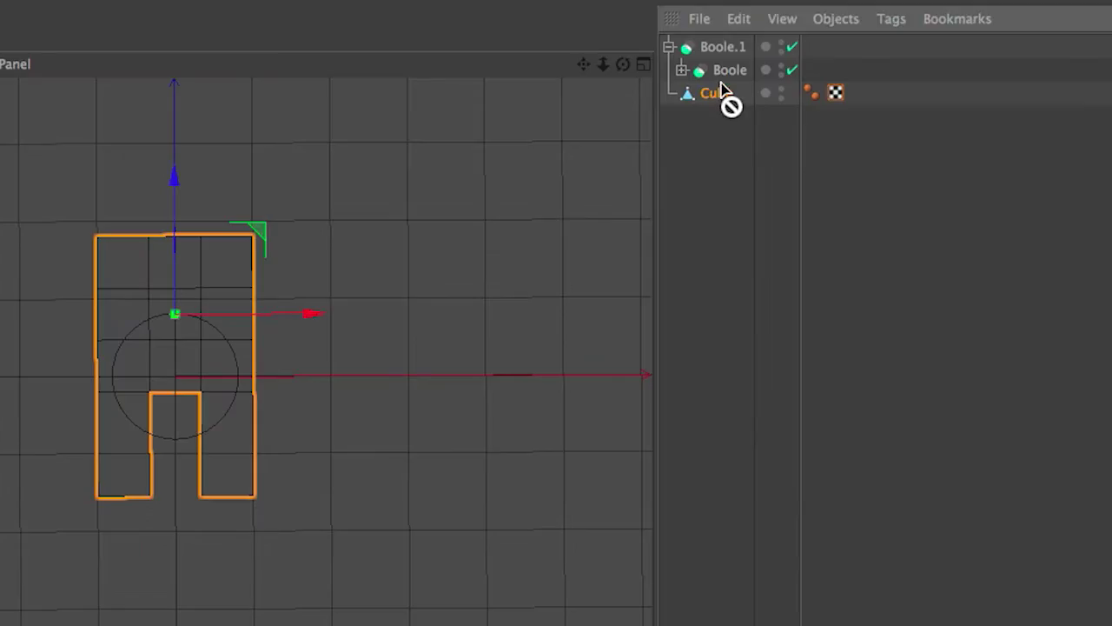
left_click_drag(724, 84, 722, 83)
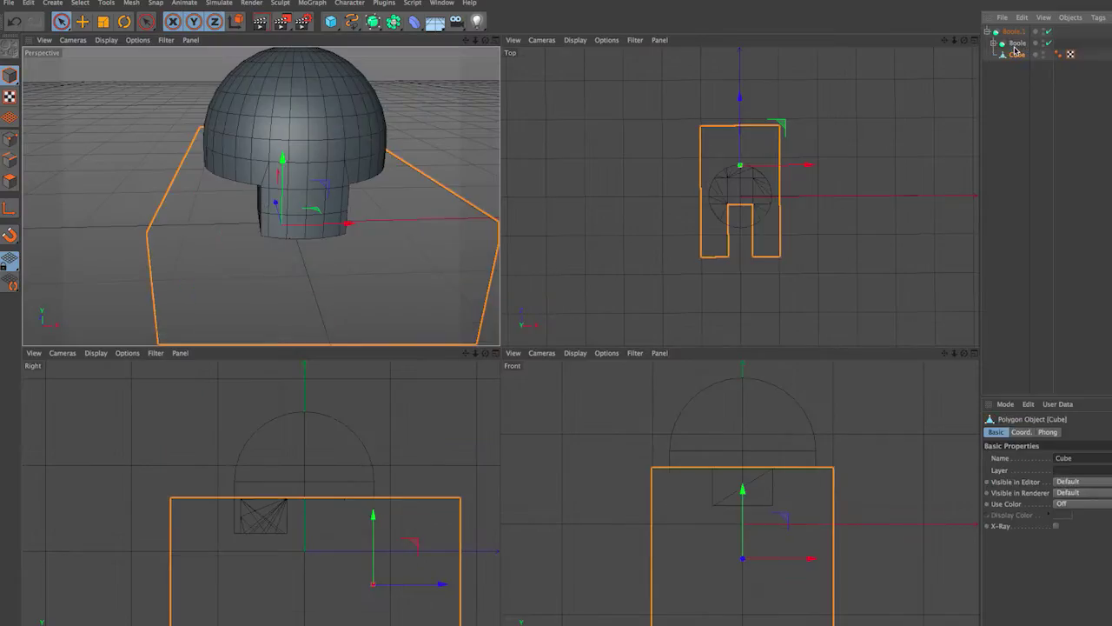
left_click(457, 122)
mouse_move(457, 122)
left_mouse_down("alt")
mouse_move(373, 131)
mouse_move(457, 117)
left_mouse_up("alt")
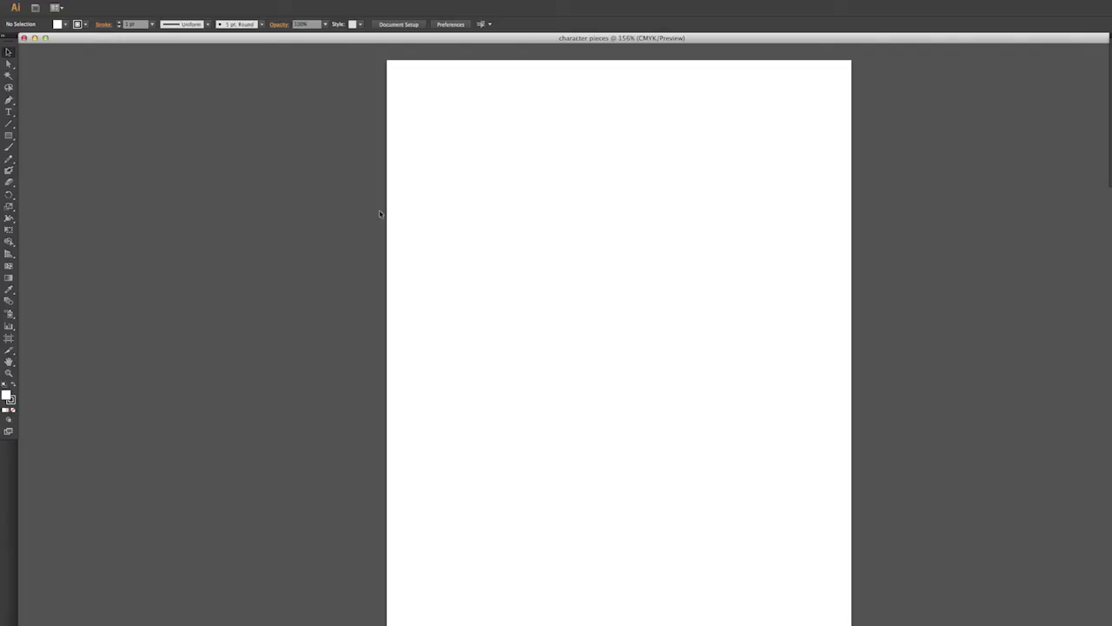
Step: Draw a tall ellipse and a rectangle over its top, then Minus Front to leave a half-oval
left_click(10, 136)
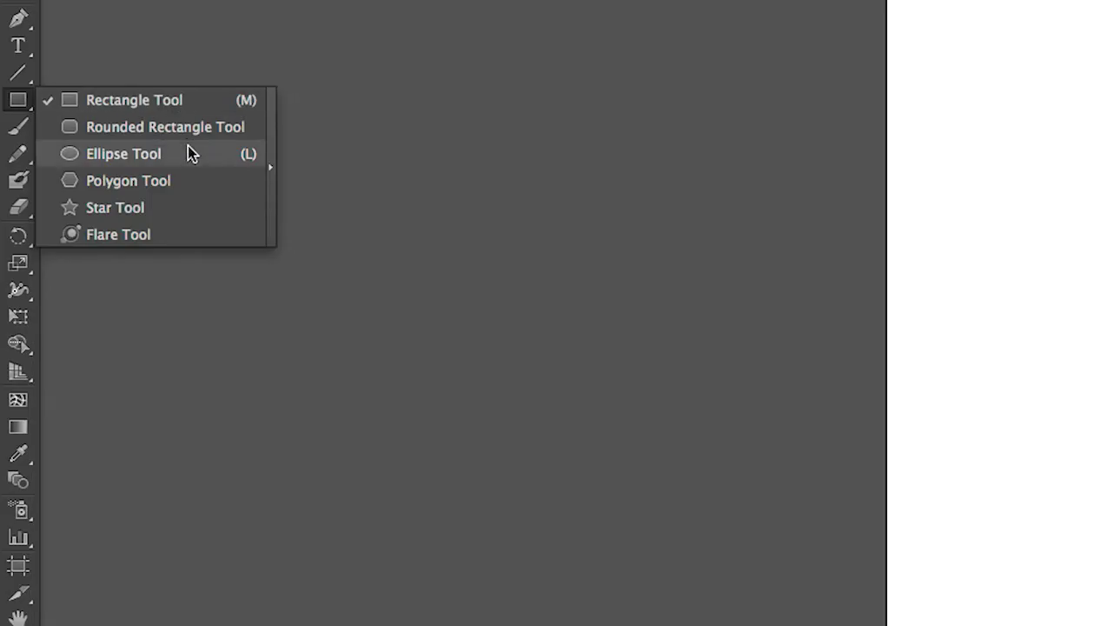
left_click(53, 159)
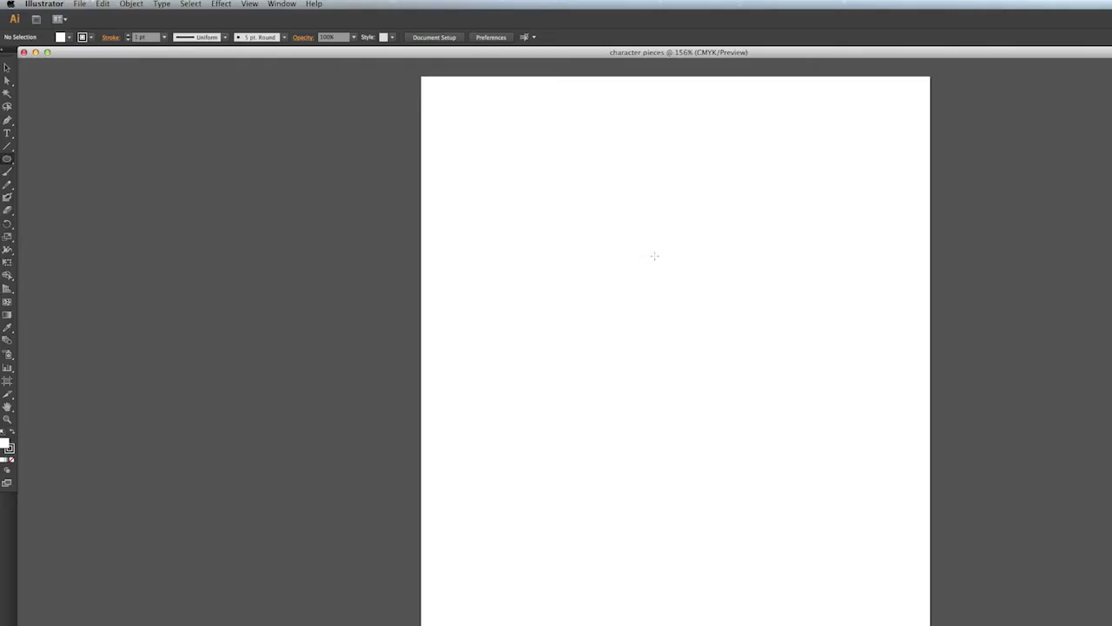
mouse_move(598, 215)
left_mouse_down()
mouse_move(793, 474)
mouse_move(795, 525)
left_mouse_up()
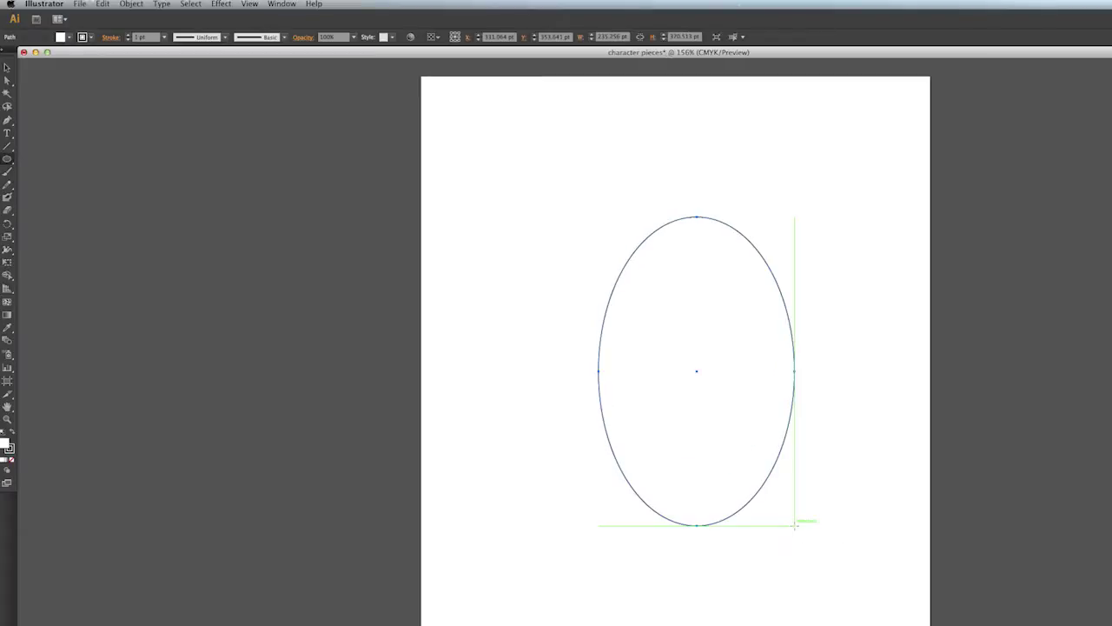
left_click(7, 165)
left_click_drag(560, 148, 814, 319)
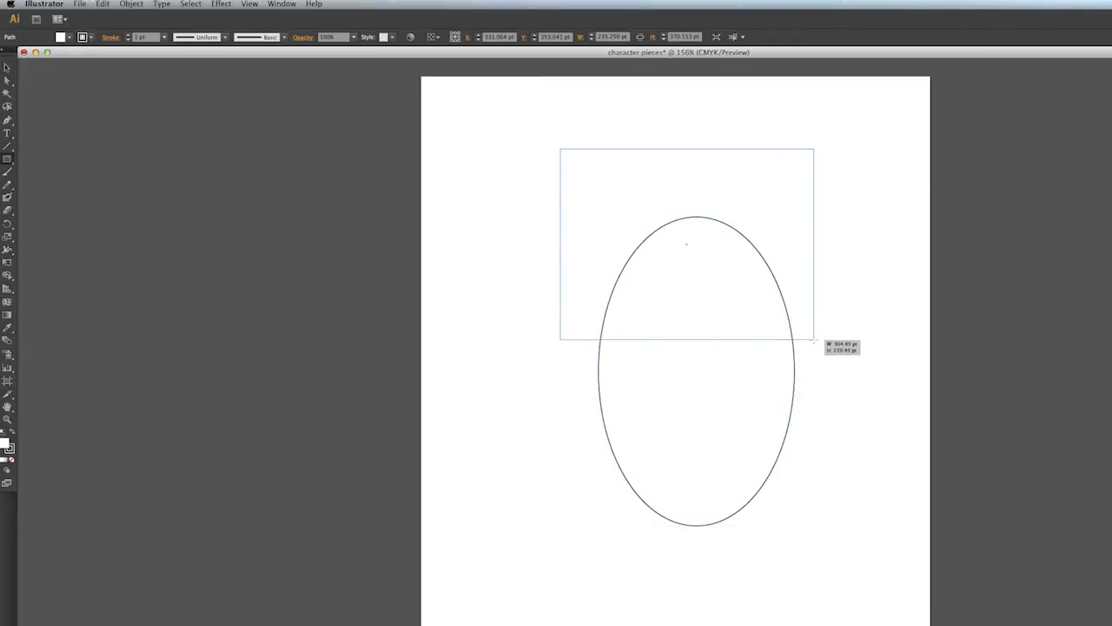
left_click_drag(437, 181, 901, 498)
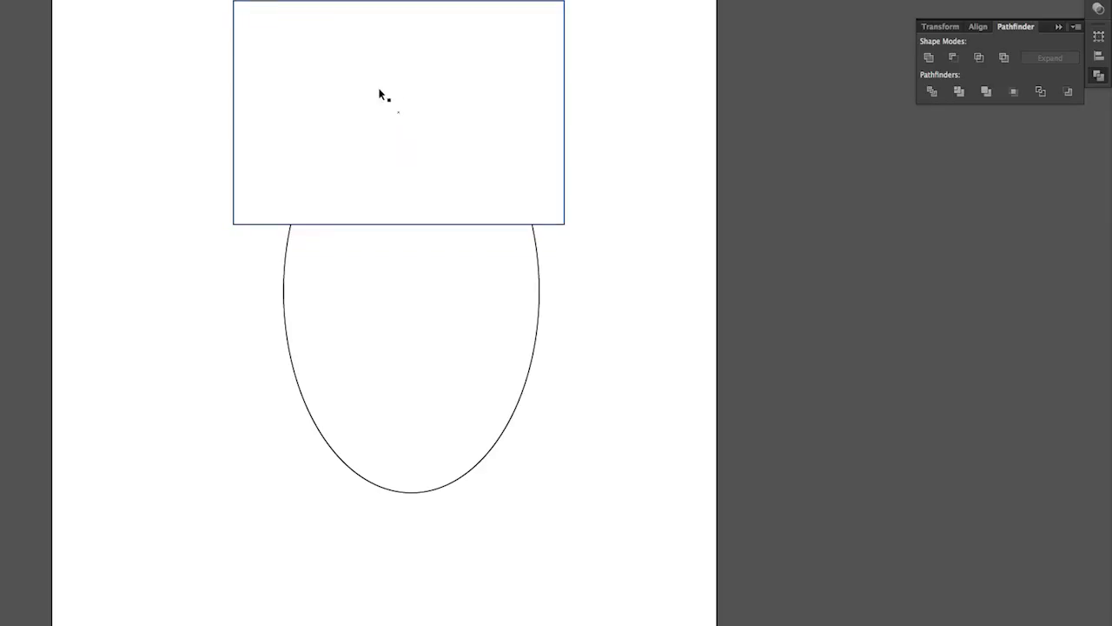
left_click_drag(198, 31, 692, 496)
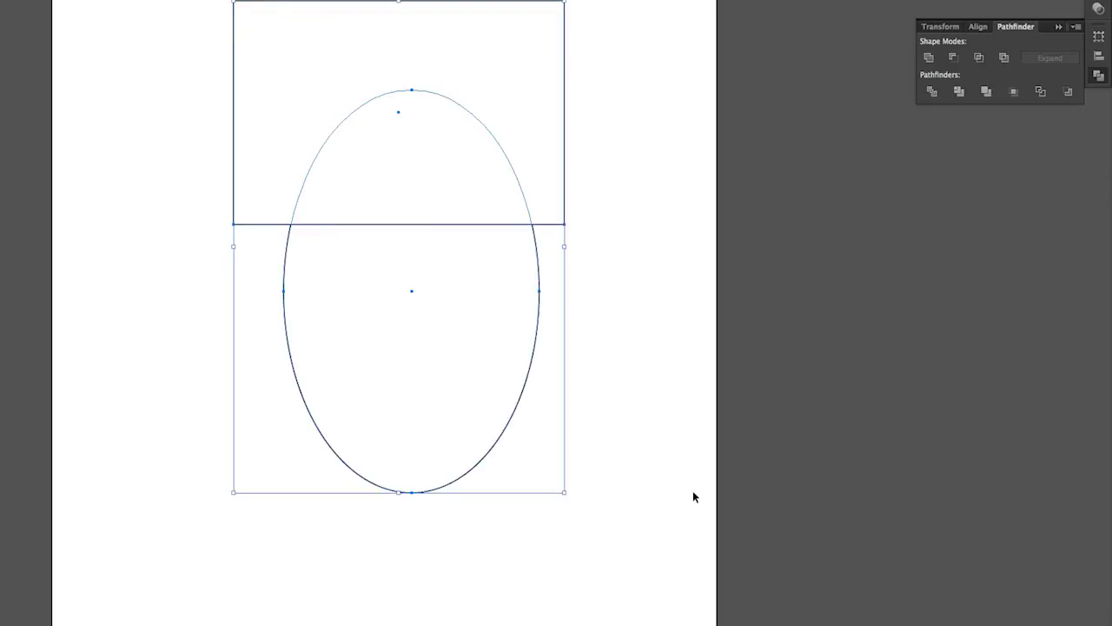
left_click(955, 58)
left_click(676, 118)
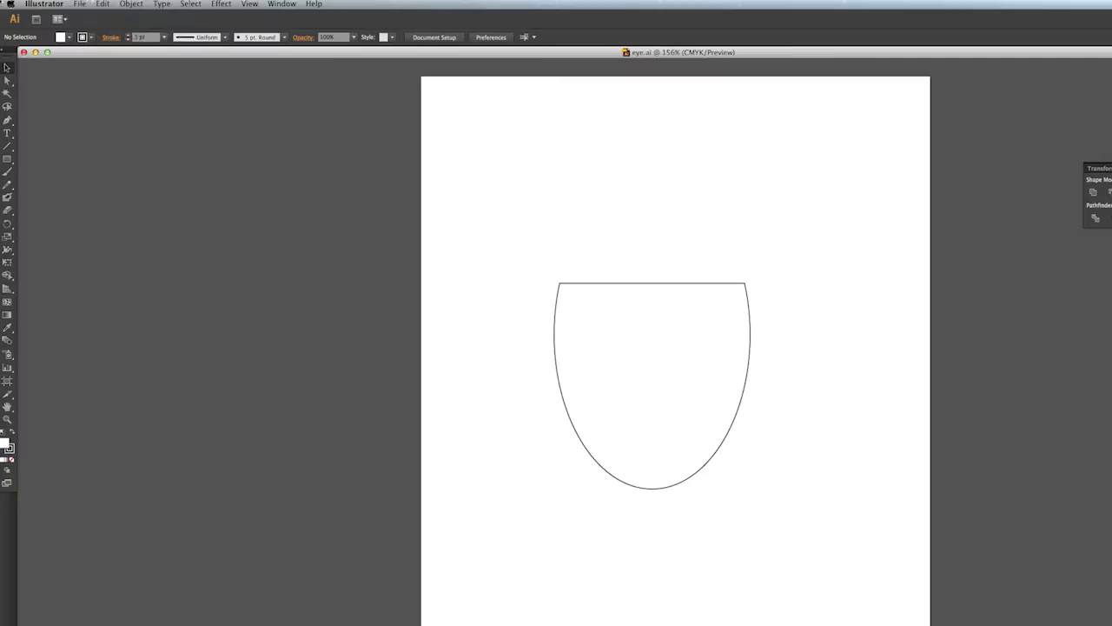
Step: Save the shape as eye.ai in Illustrator 8 format, replacing the existing file
left_click(79, 3)
left_click(96, 97)
left_click(756, 166)
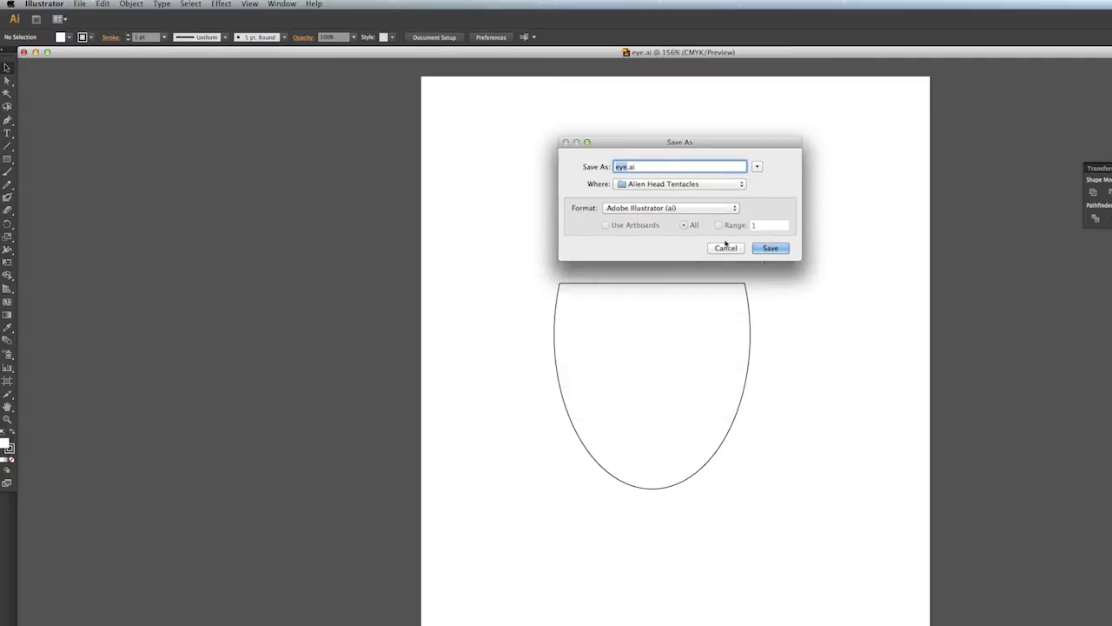
left_click(779, 248)
left_click(757, 213)
left_click(674, 231)
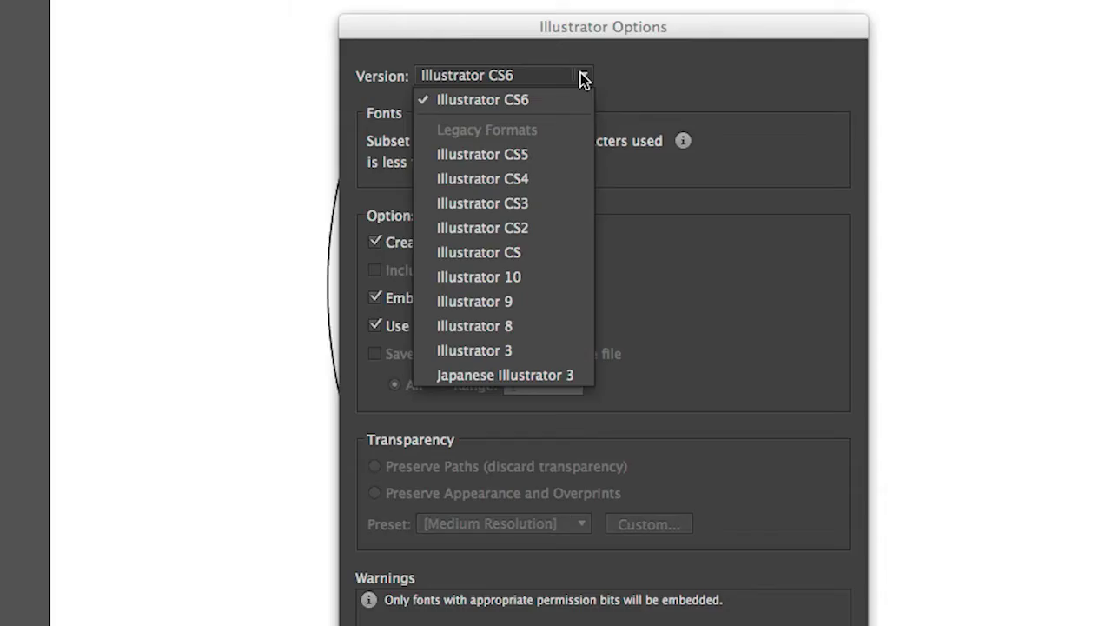
left_click(562, 329)
left_click(782, 536)
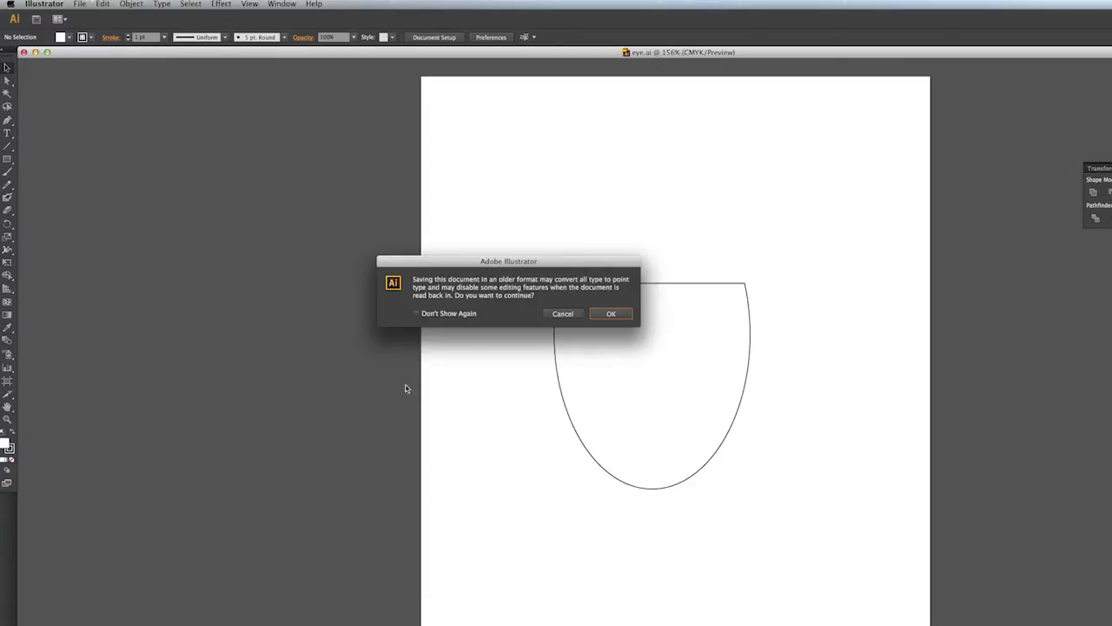
left_click(615, 317)
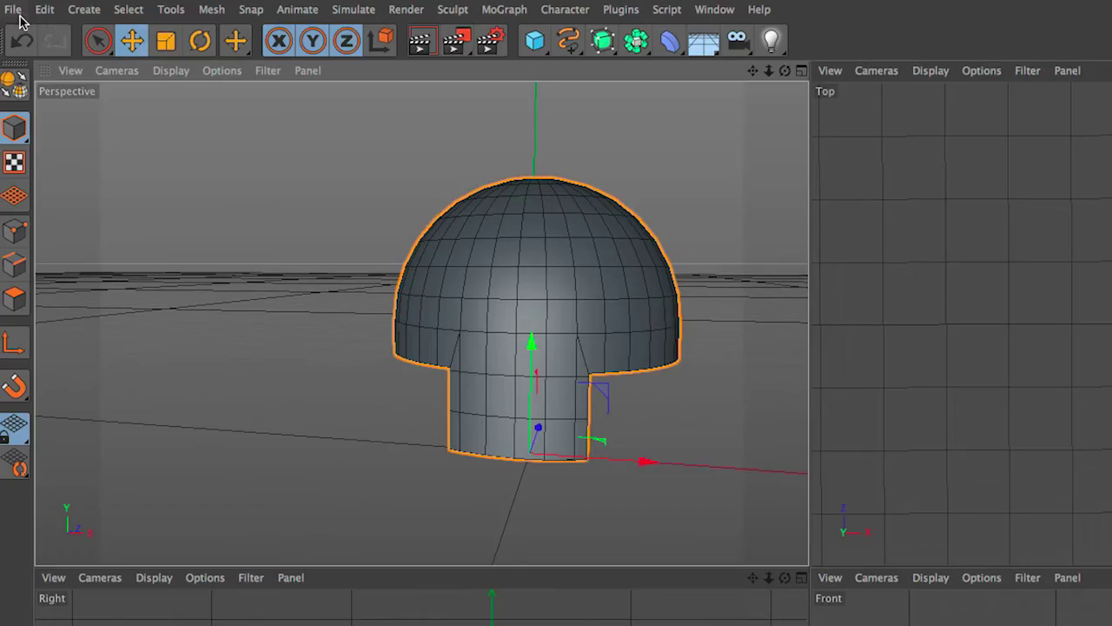
left_click(15, 10)
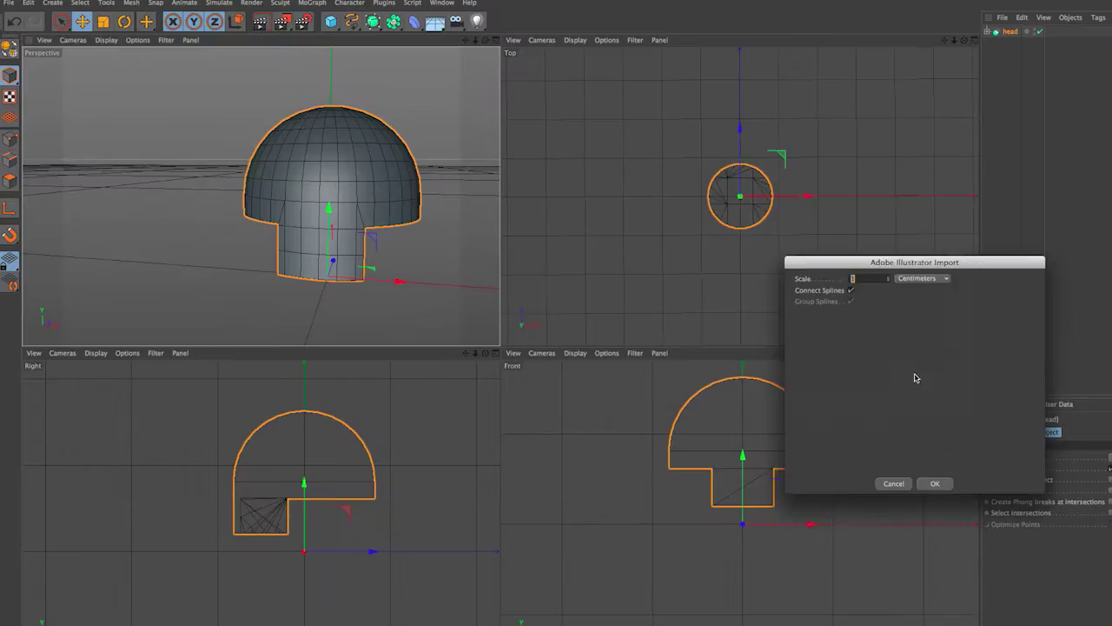
Step: Move the merged eye outline and set its scale values to 0.2 and 0.3
left_click_drag(838, 141, 721, 200)
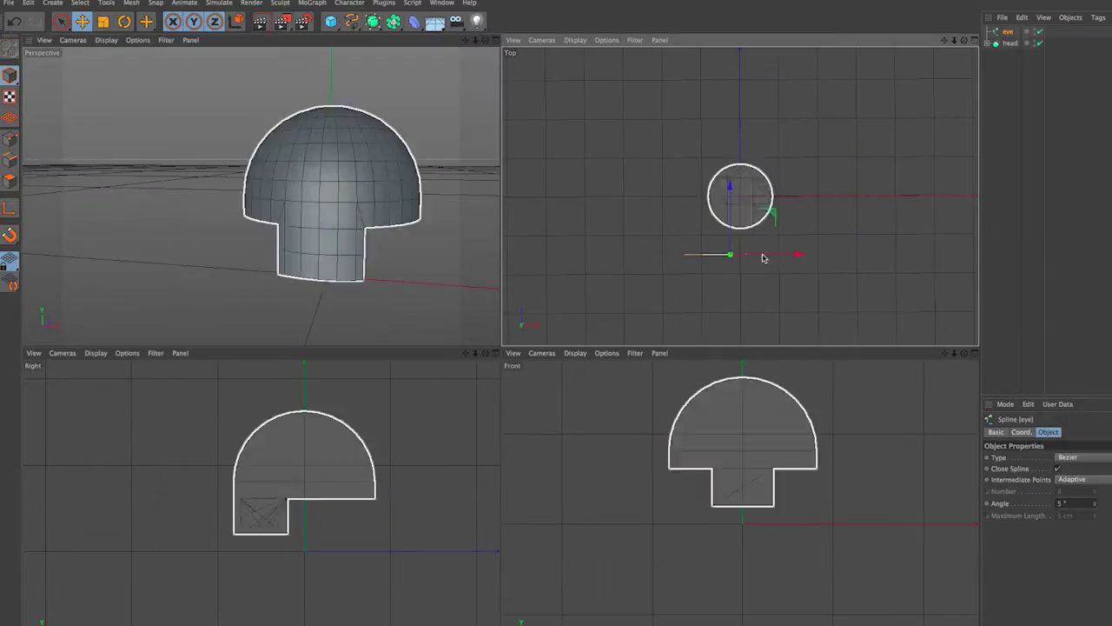
scroll(310, 533, "down", 5)
key("t")
left_click(1021, 432)
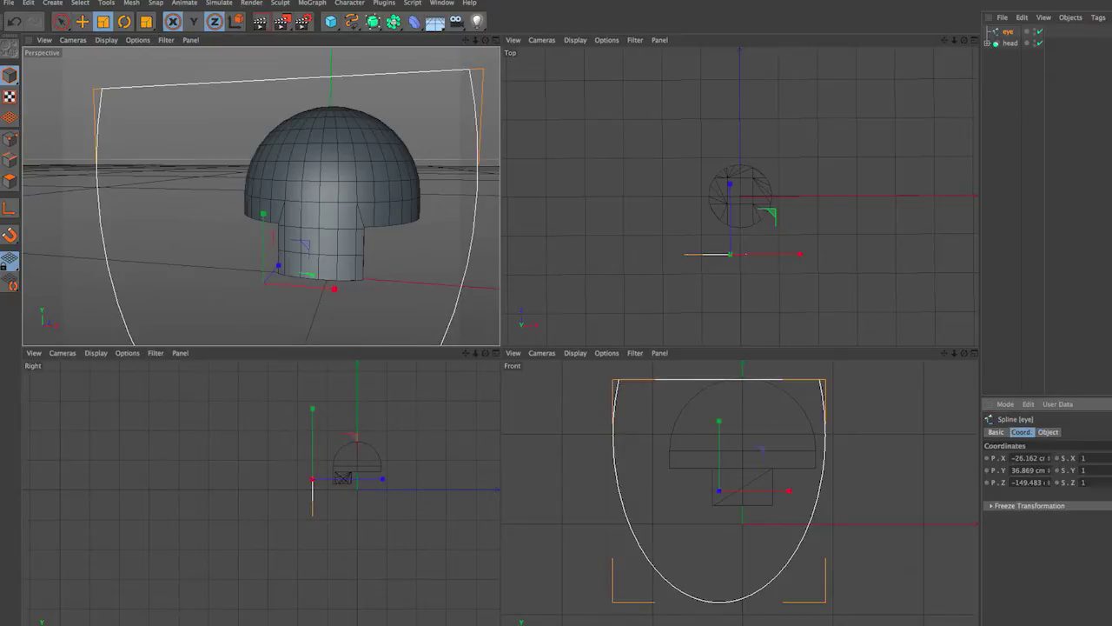
type("0.2")
key("Return")
type("0.3")
key("Return")
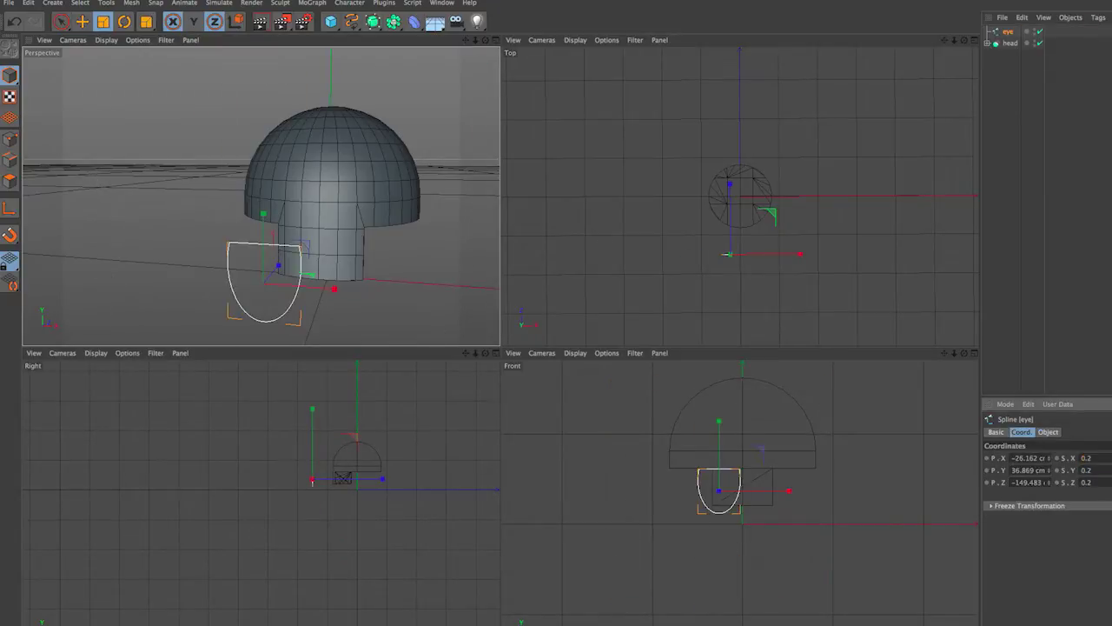
Step: Extrude the eye outline with an Extrude NURBS and shift it along Z
left_click(373, 22)
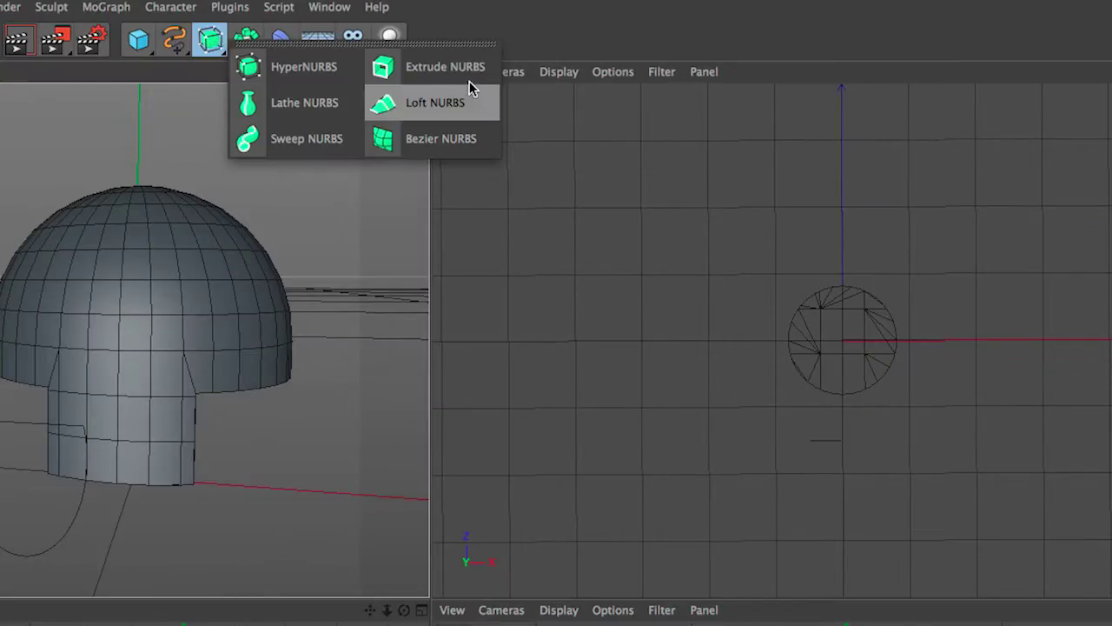
left_click(443, 66)
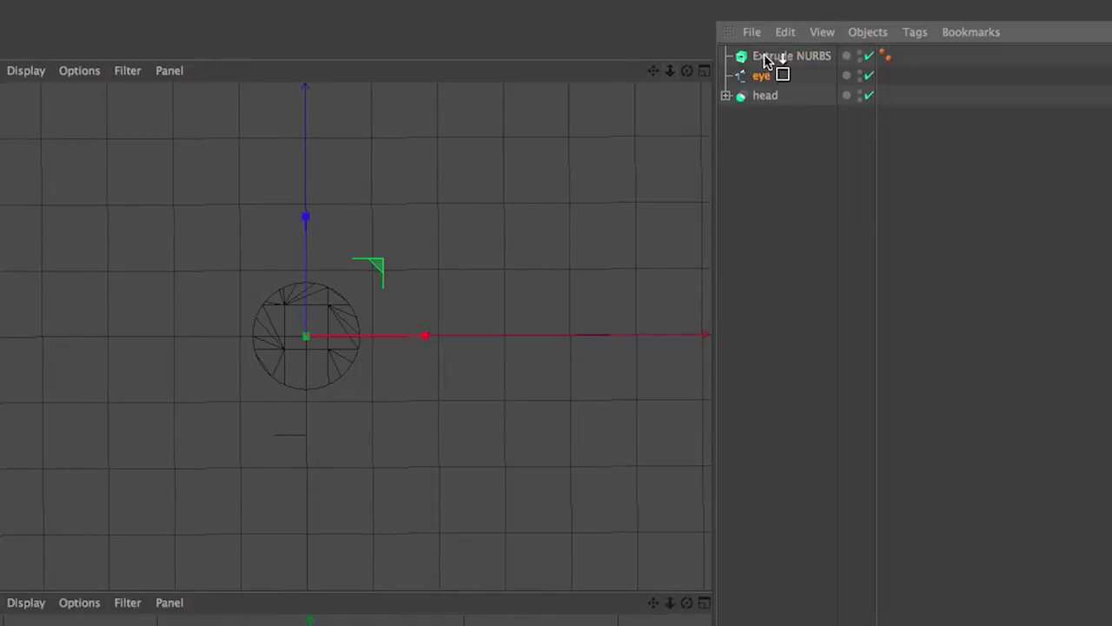
left_click_drag(765, 61, 764, 56)
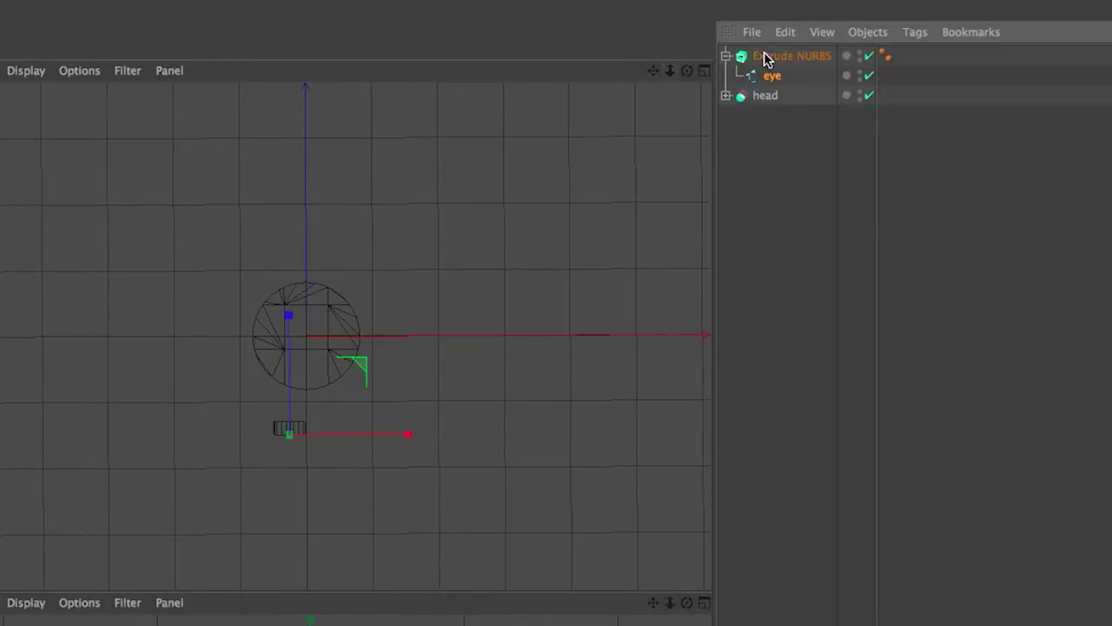
left_click(1048, 432)
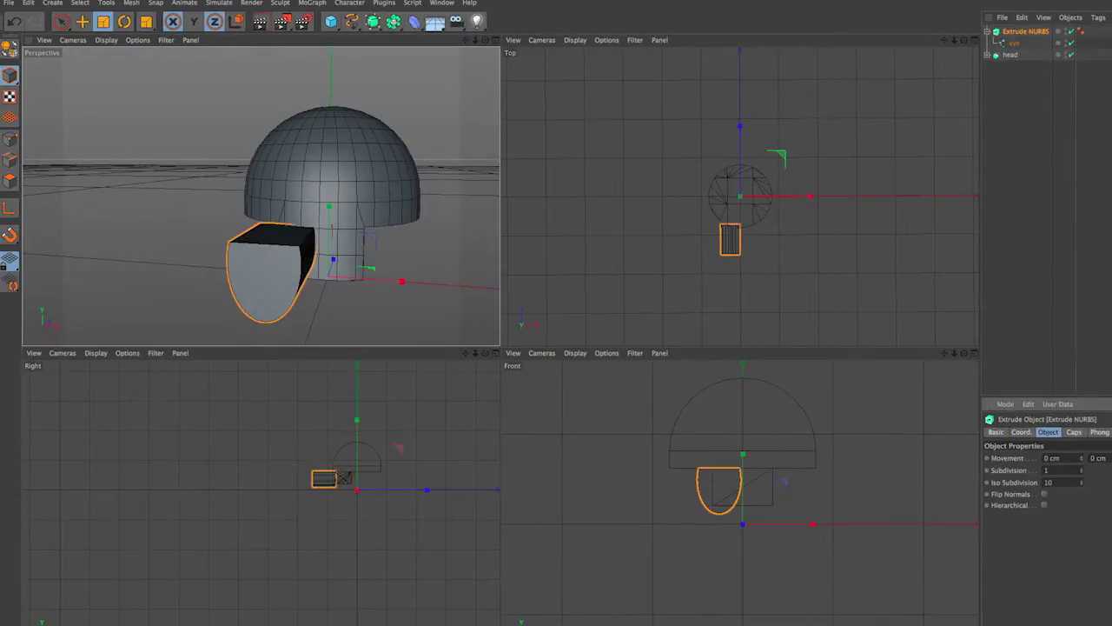
key("e")
left_click_drag(741, 132, 744, 126)
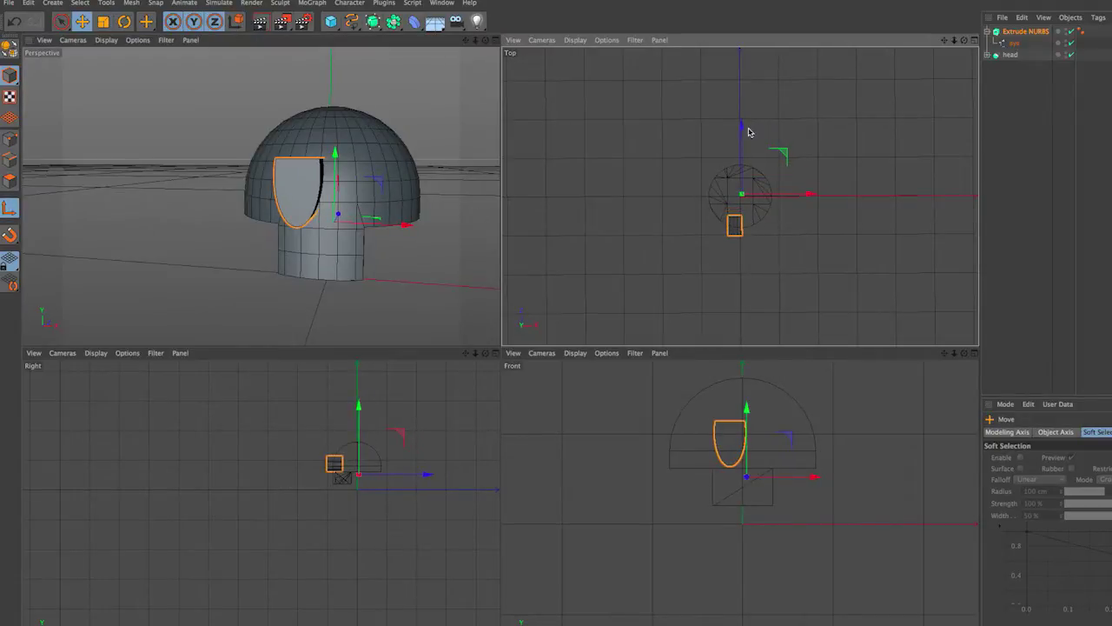
Step: Raise the eye onto the dome, shift it left, and flatten it to S.Y 0.1
left_click_drag(728, 408, 732, 376)
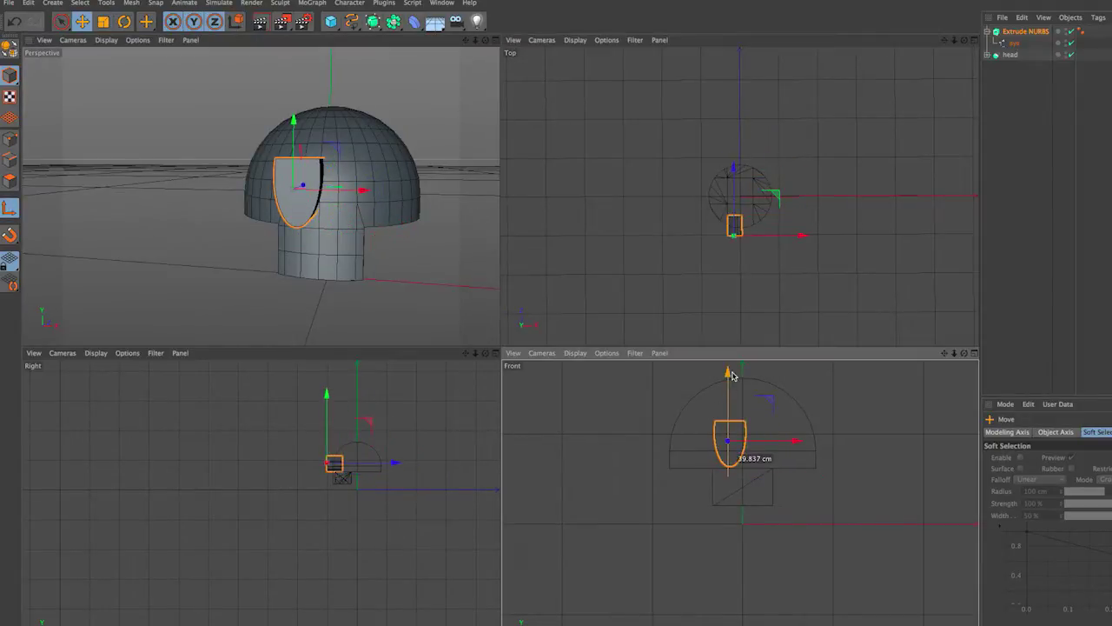
left_click_drag(193, 182, 216, 240, "alt")
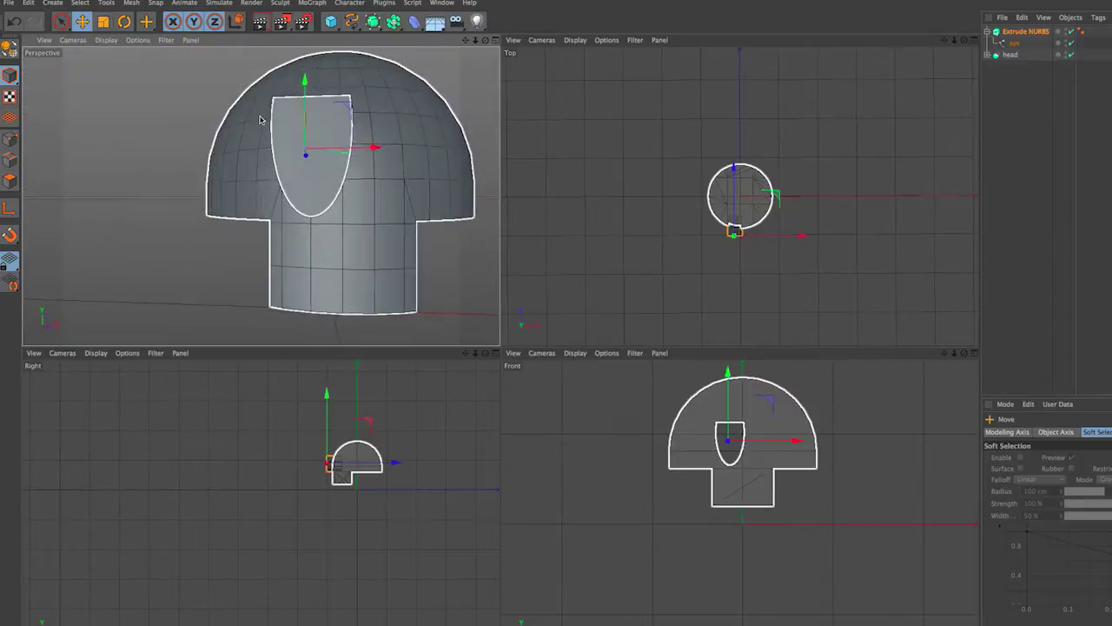
left_click_drag(748, 432, 726, 432)
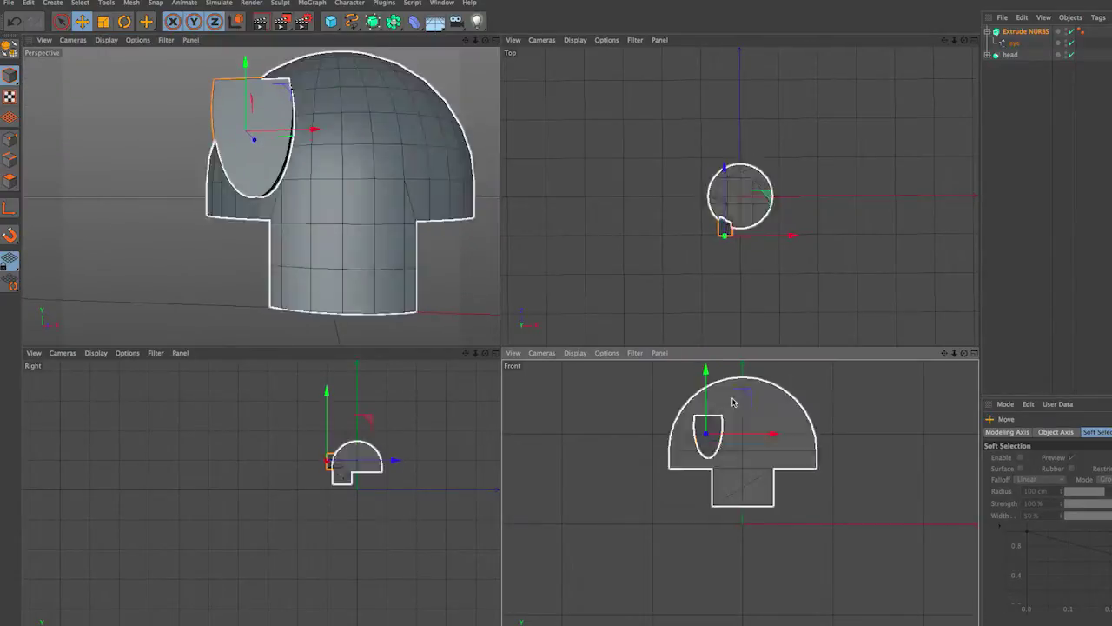
type("0.1")
key("Tab")
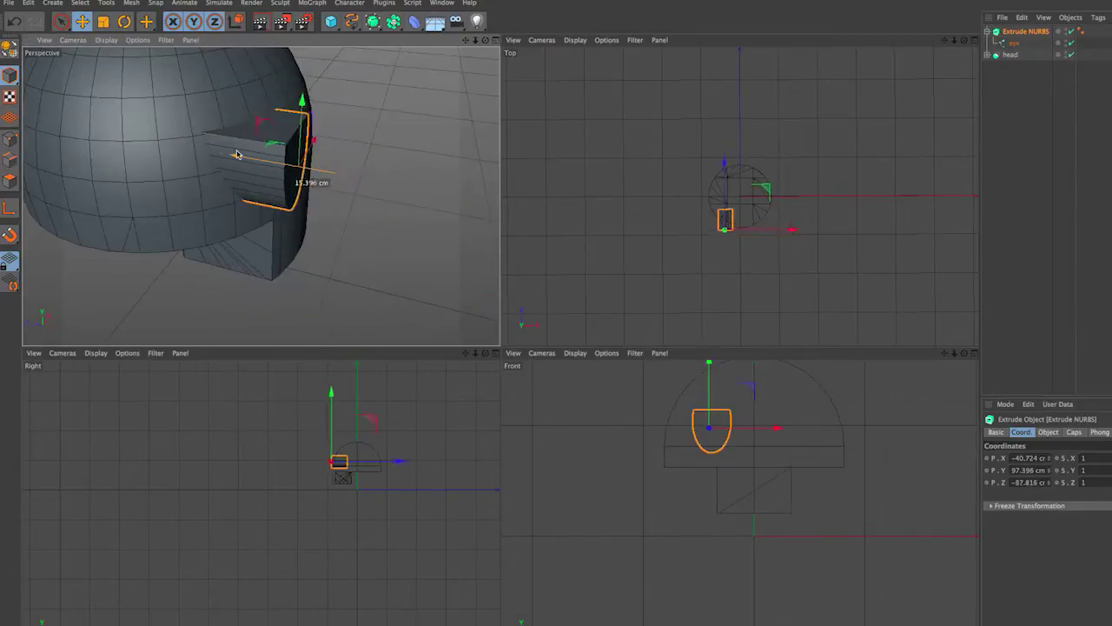
Step: Push the eye into the head along Z and frame the head in each view
mouse_move(316, 166)
left_mouse_down()
mouse_move(282, 174)
mouse_move(280, 139)
left_mouse_up()
mouse_move(279, 139)
left_mouse_down("alt")
mouse_move(330, 191)
mouse_move(409, 134)
mouse_move(484, 159)
mouse_move(305, 82)
mouse_move(330, 112)
mouse_move(427, 154)
mouse_move(373, 135)
left_mouse_up("alt")
key("h")
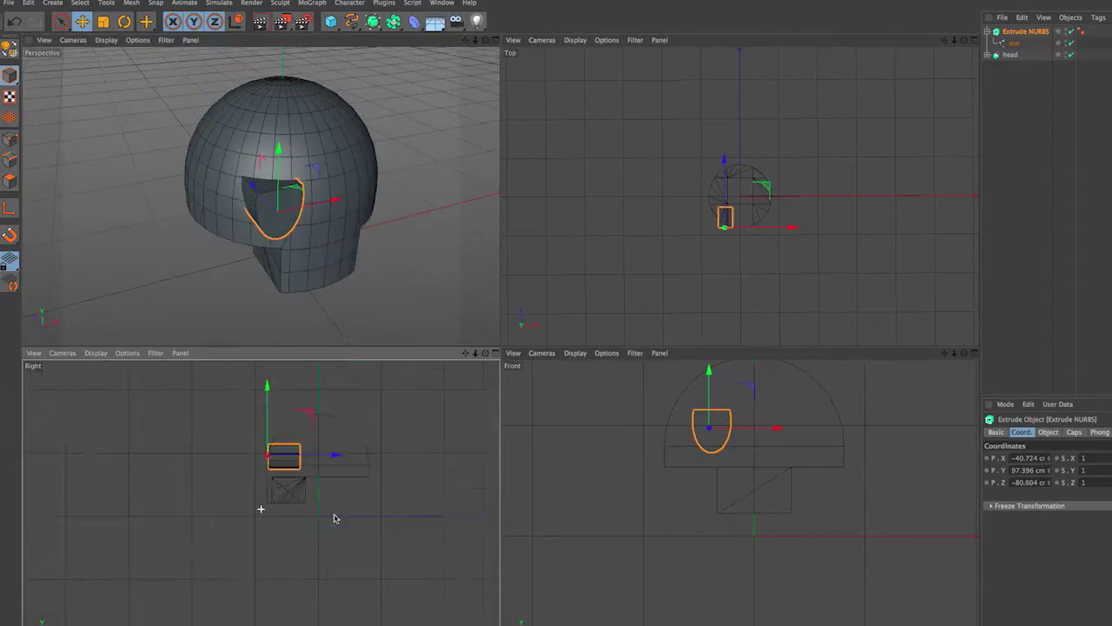
key("h")
key("h")
scroll(739, 489, "up", 2)
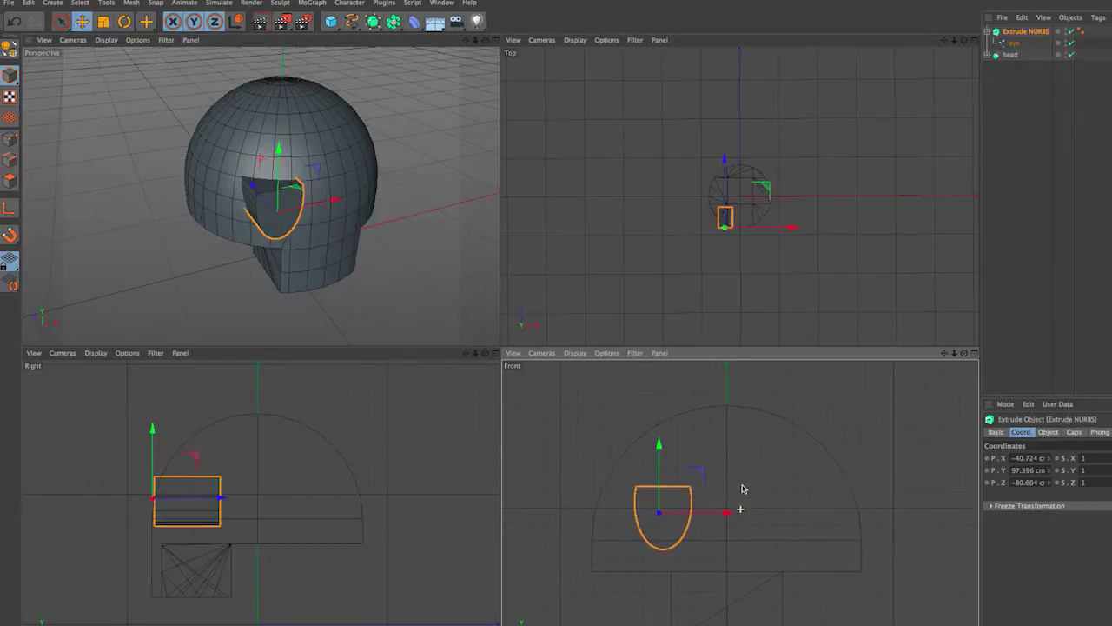
scroll(739, 489, "up", 1)
Step: Add a Boole, rename the Extrude NURBS to 'eye', and nest it in the Boole
left_click(495, 40)
left_click(393, 22)
left_click(608, 37)
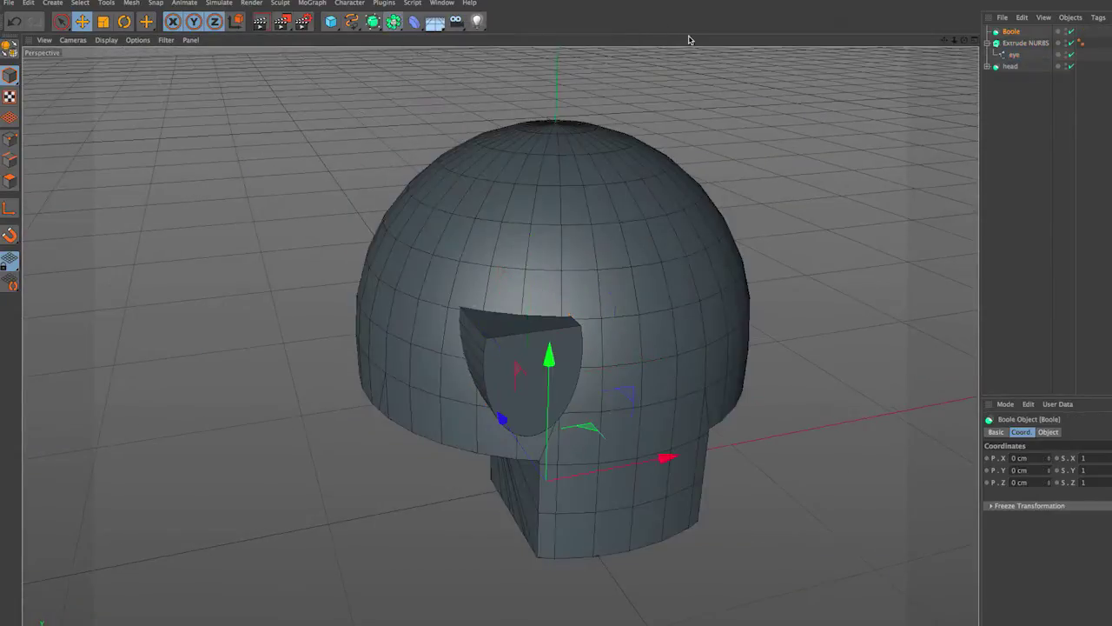
left_click(989, 42)
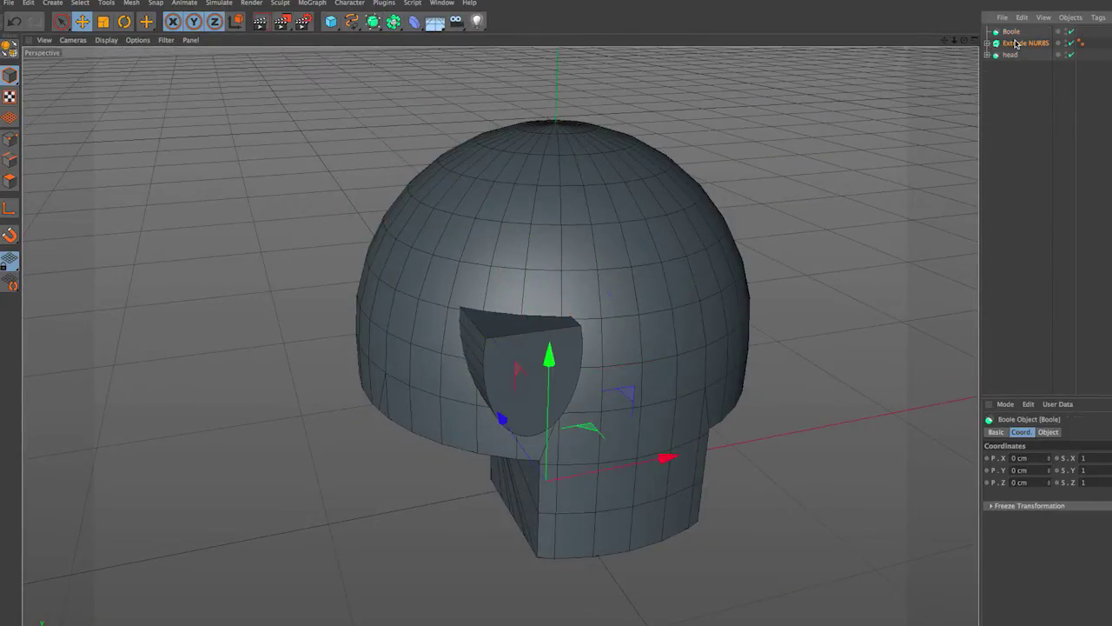
double_click(1025, 42)
type("eye")
key("Return")
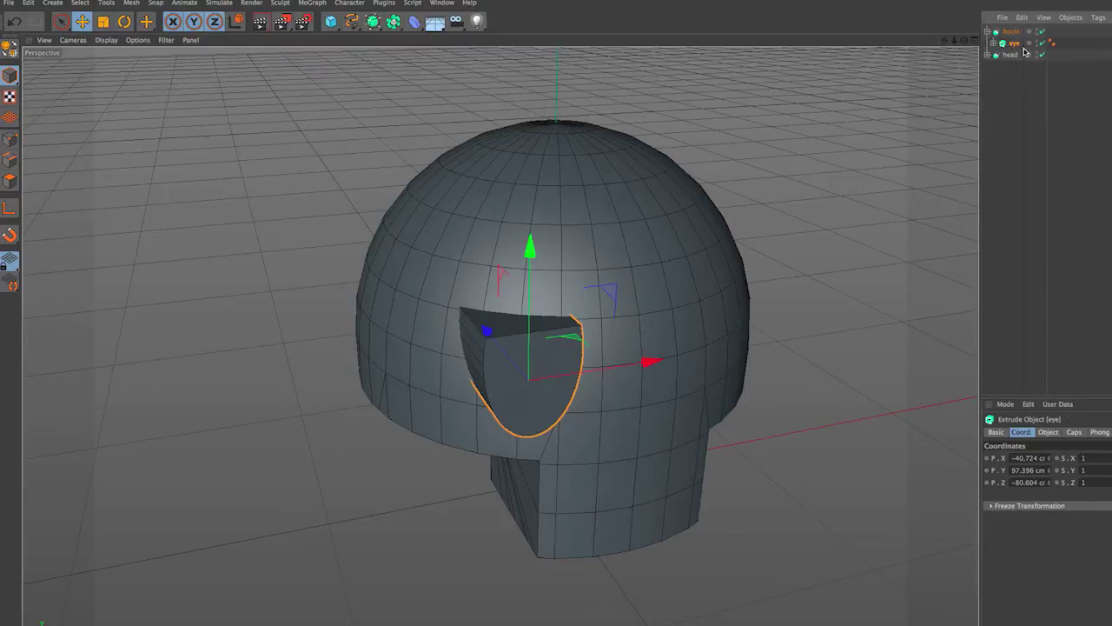
left_click_drag(1017, 41, 1009, 32)
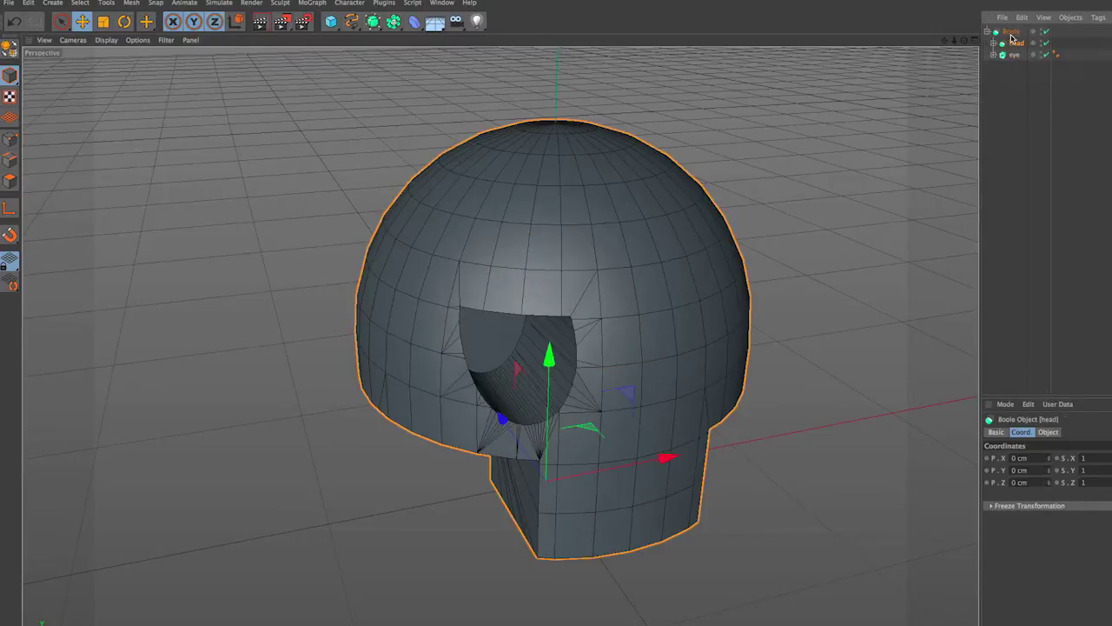
Step: Give the Capsule 12 height segments and 16 cap segments
left_click(993, 100)
left_click(1013, 54)
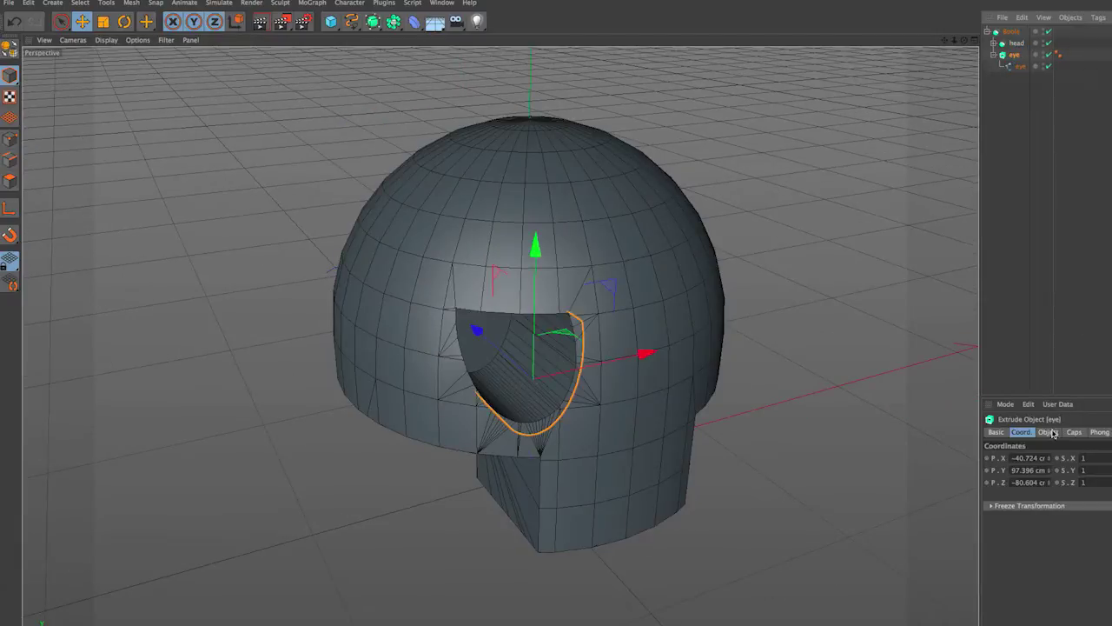
left_click(1049, 431)
left_click(1074, 432)
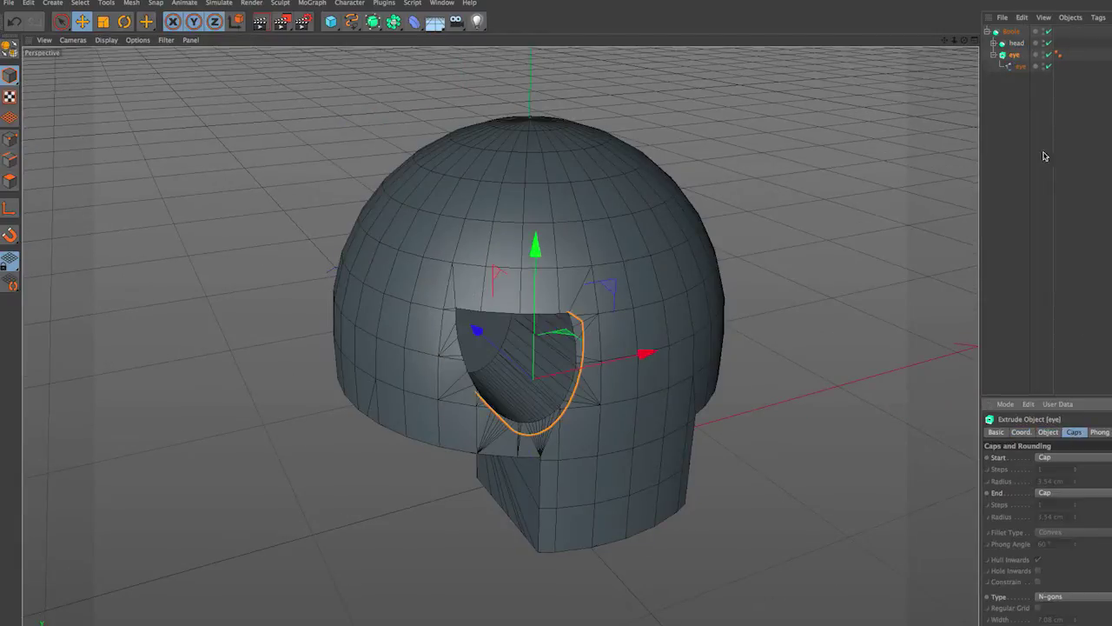
left_click(993, 42)
left_click(999, 55)
left_click(1032, 66)
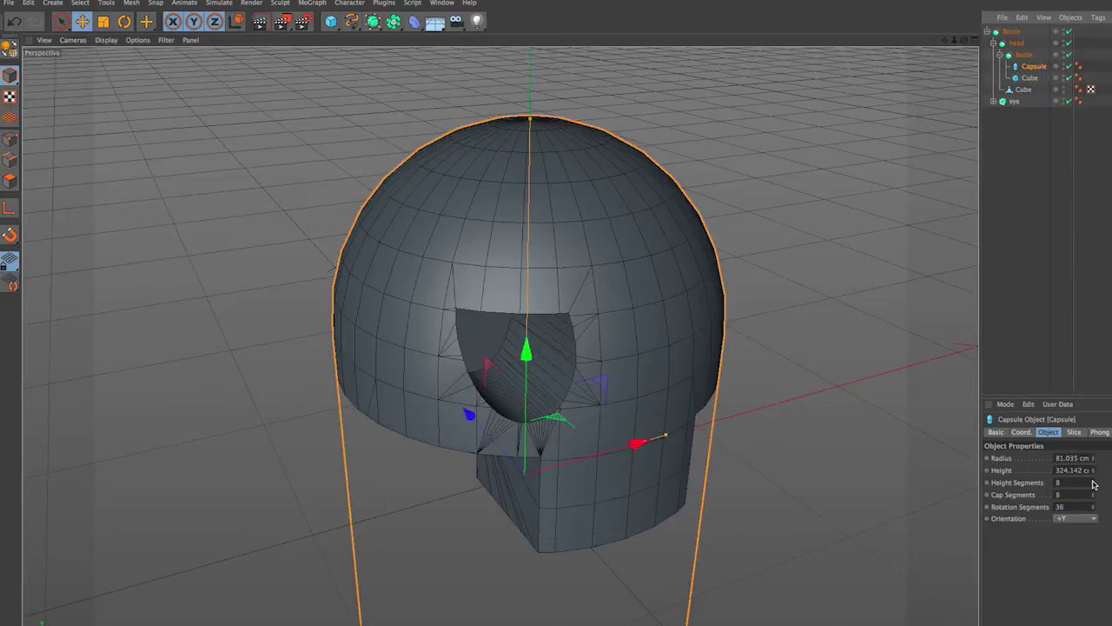
left_click_drag(1093, 484, 1092, 487)
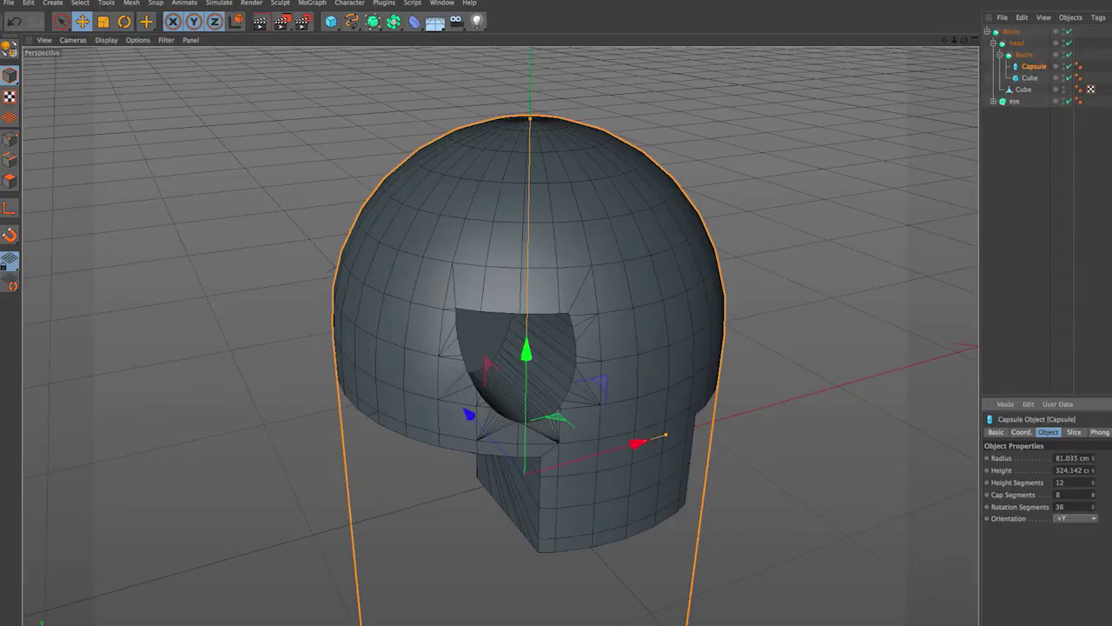
type("16")
key("Tab")
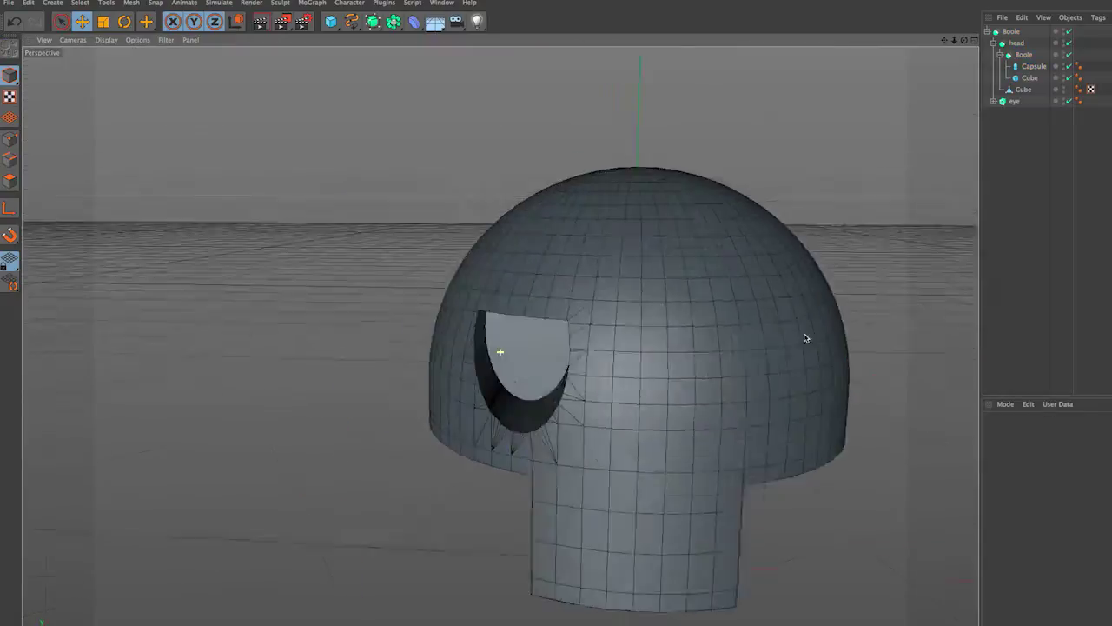
Step: Copy the eye along X to carve a second eye socket
left_click_drag(670, 364, 904, 368)
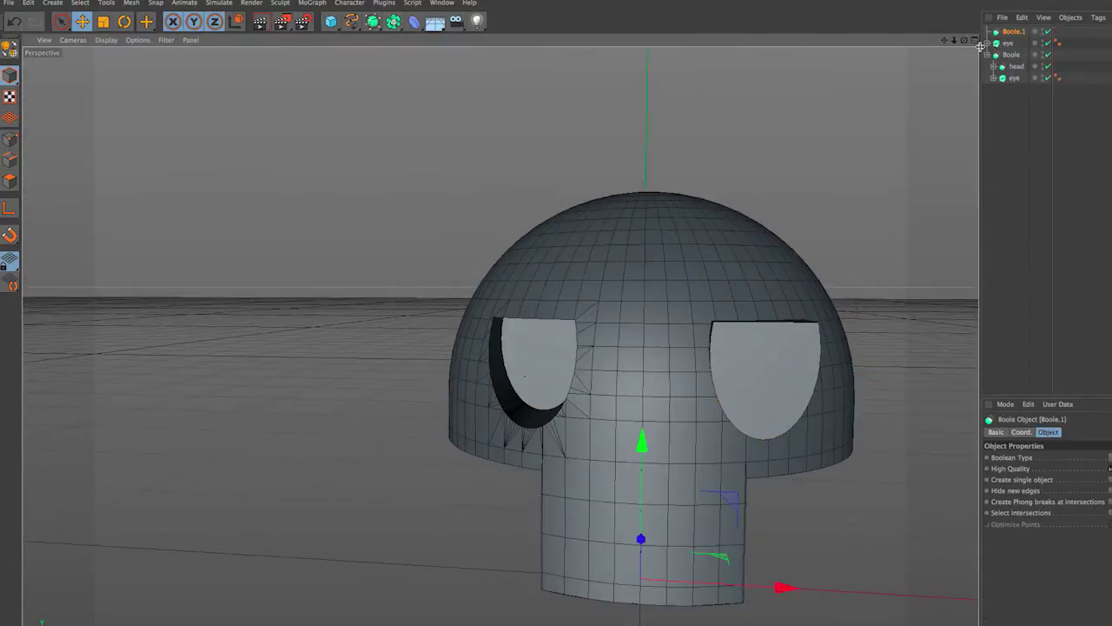
left_click(1007, 54)
left_click(831, 209)
left_click_drag(831, 209, 752, 202, "alt")
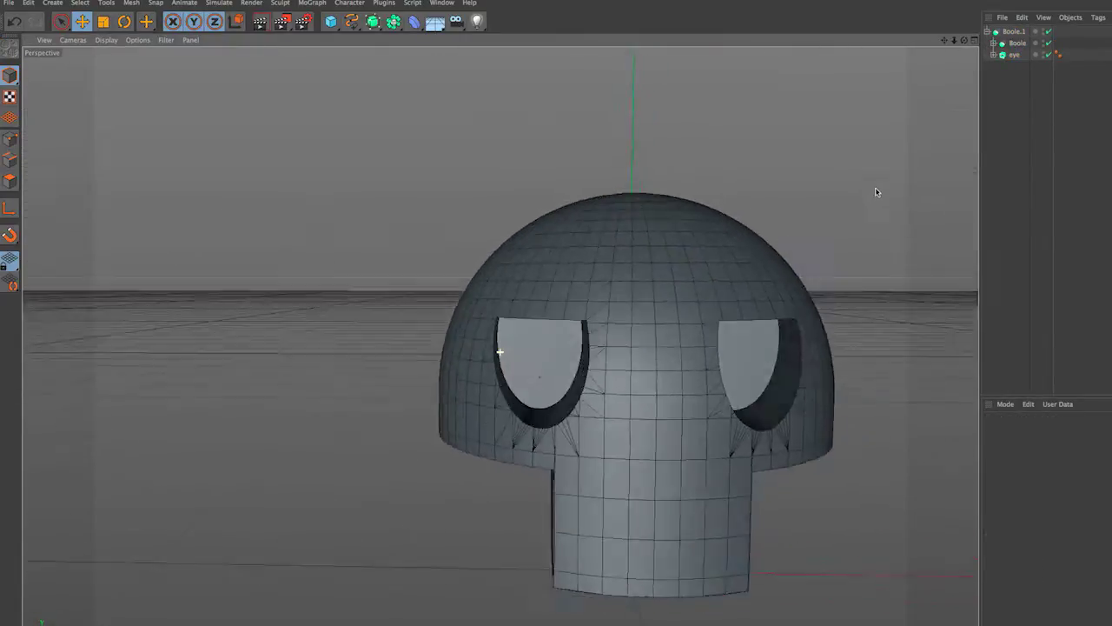
Step: Rename the inner Boole group to 'head'
double_click(1014, 42)
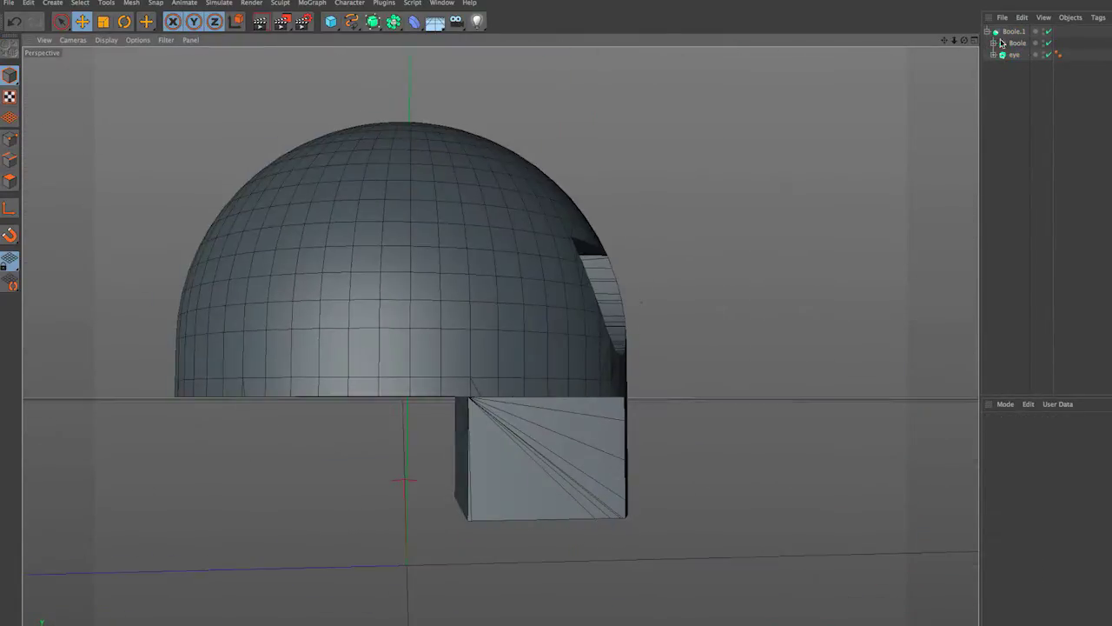
type("head")
key("Return")
left_click(1030, 100)
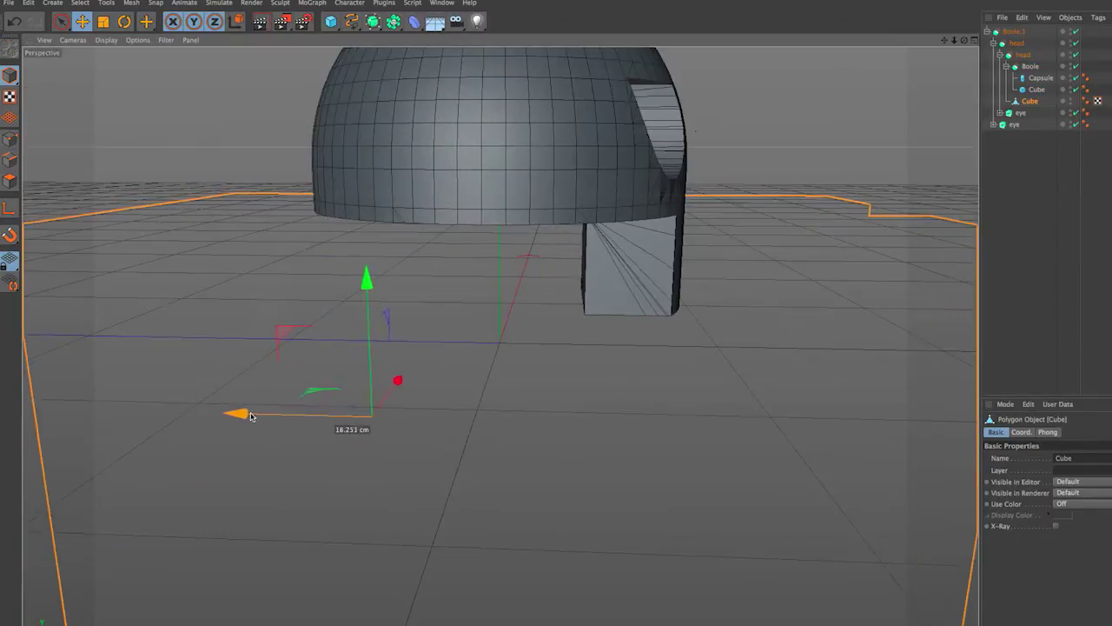
left_click_drag(779, 317, 731, 394, "alt")
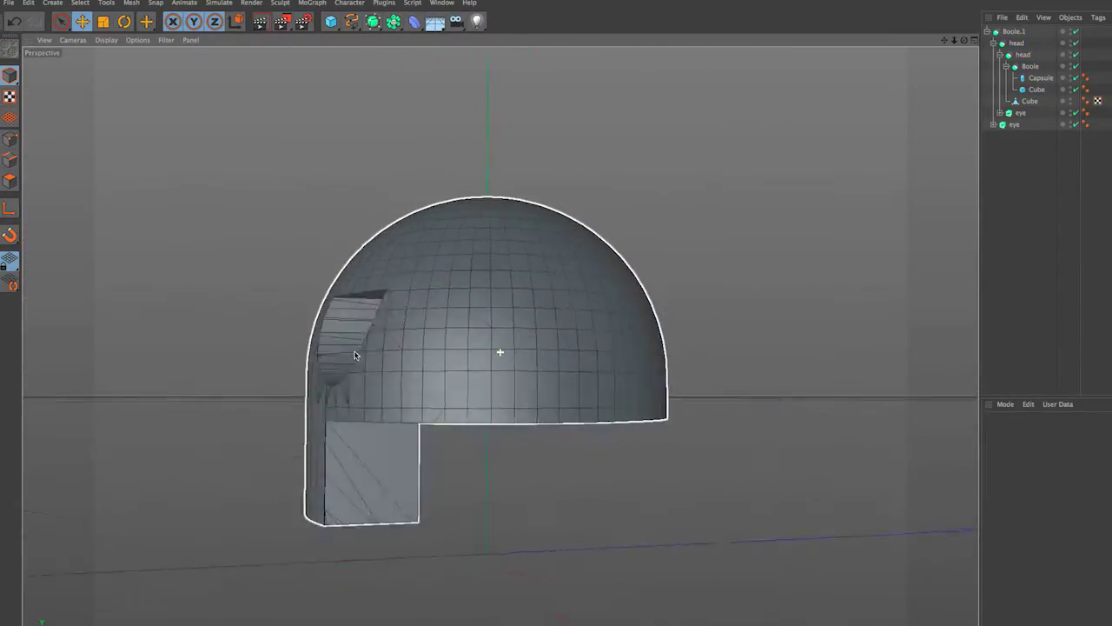
Step: Add a polygon set to Triangle with +Y orientation, stand it upright and shrink it
left_click_drag(330, 21, 526, 62)
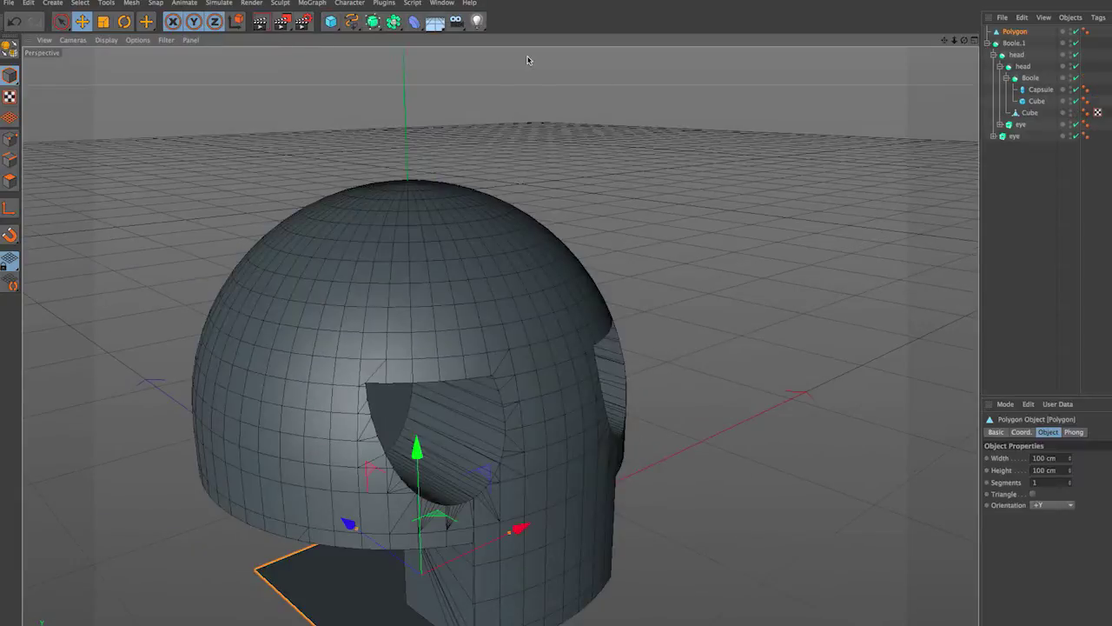
left_click_drag(569, 418, 678, 387)
left_click(1034, 494)
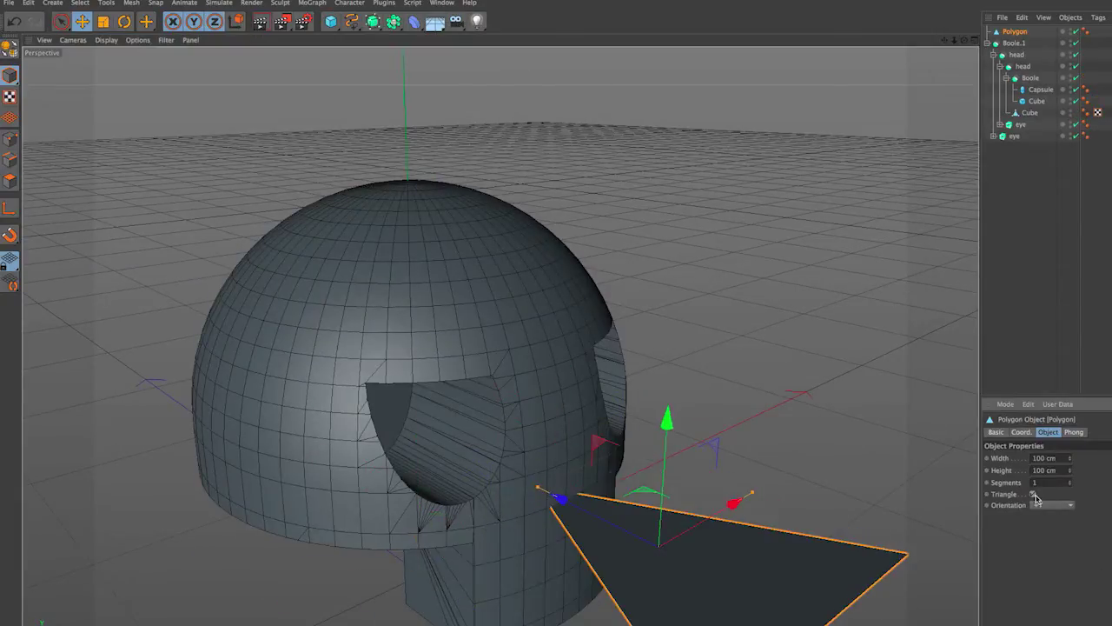
left_click(1068, 565)
left_click_drag(846, 474, 747, 454, "alt")
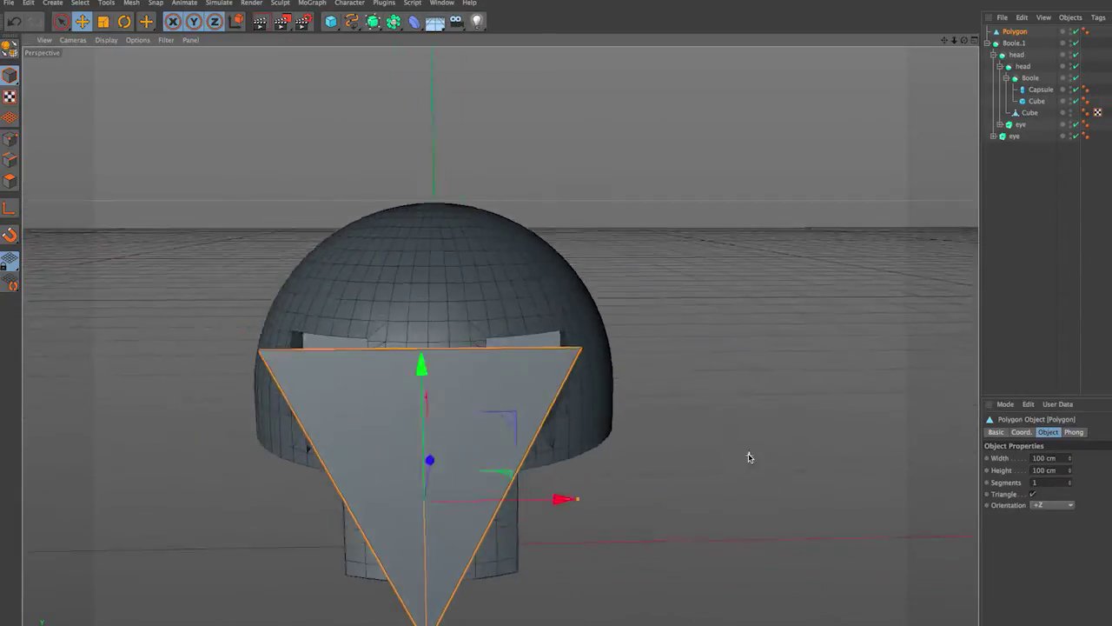
left_click(1022, 432)
left_click(1048, 432)
left_click(1052, 504)
left_click(1051, 540)
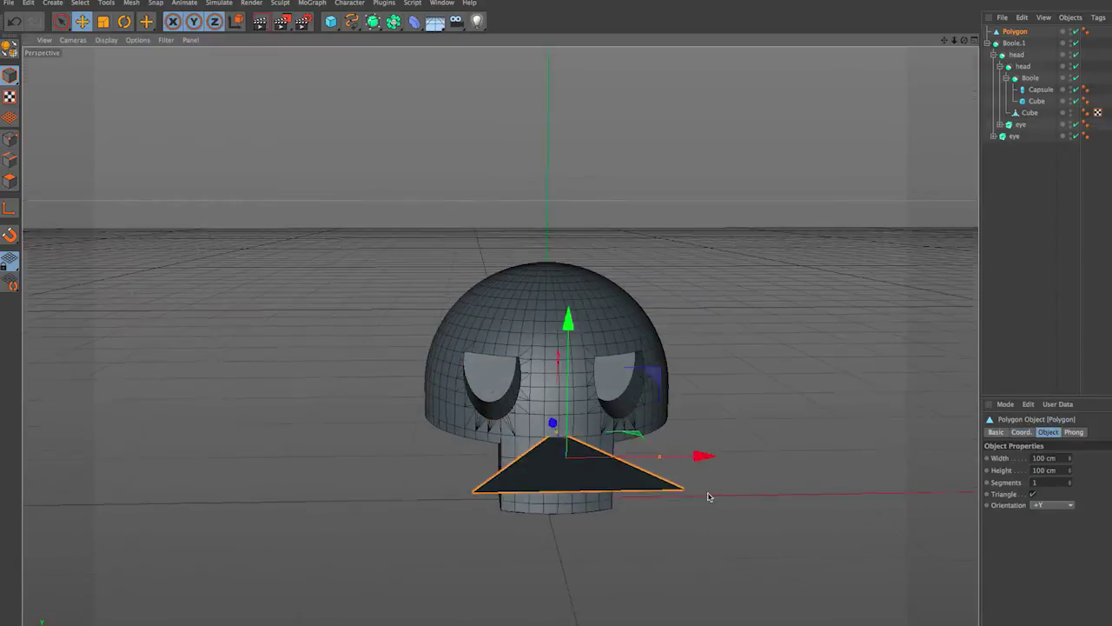
left_click_drag(956, 487, 978, 452, "alt")
left_click(1021, 432)
left_click_drag(1085, 482, 1085, 470)
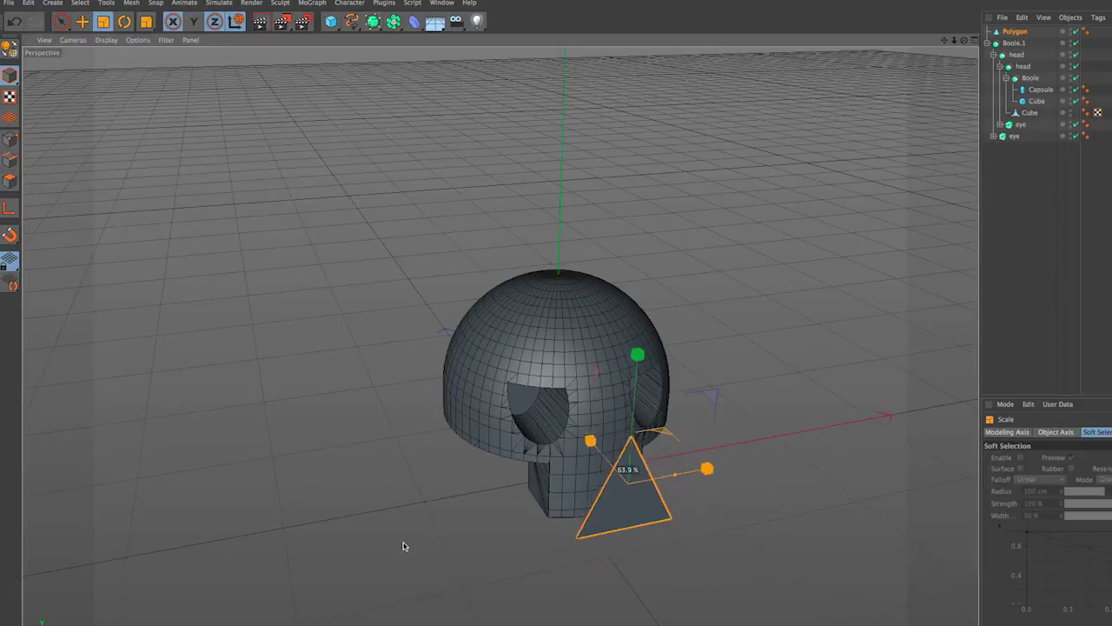
left_click_drag(404, 543, 620, 484)
Step: Make the triangle editable and extrude it into a thick prism
right_click(633, 435)
left_click(13, 54)
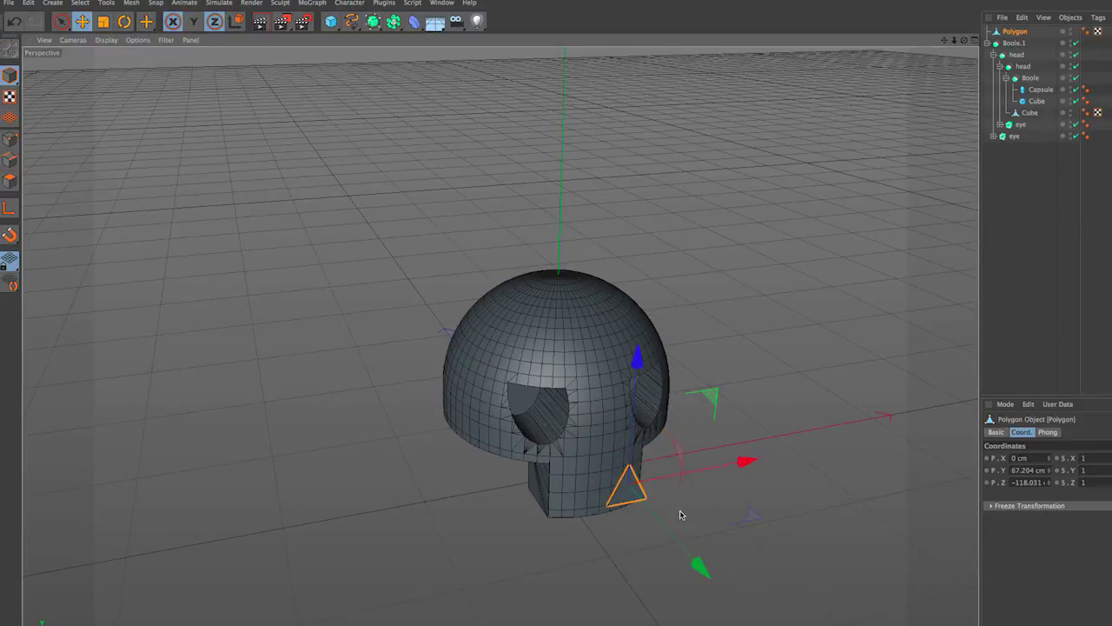
right_click(634, 497)
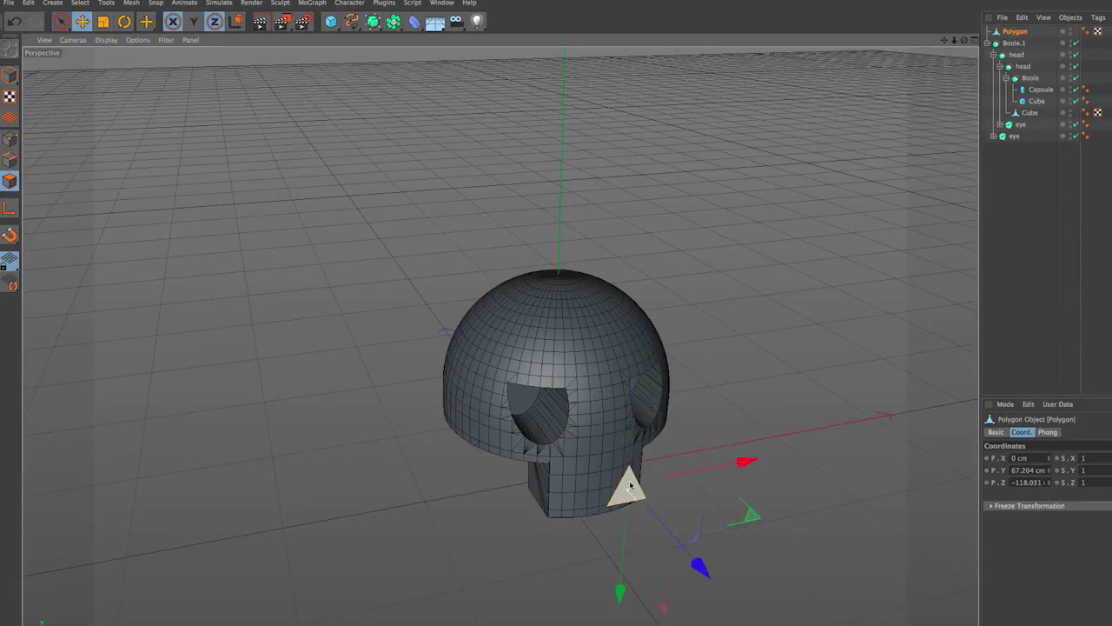
right_click(631, 486)
left_click(695, 530)
left_click_drag(653, 521, 842, 540)
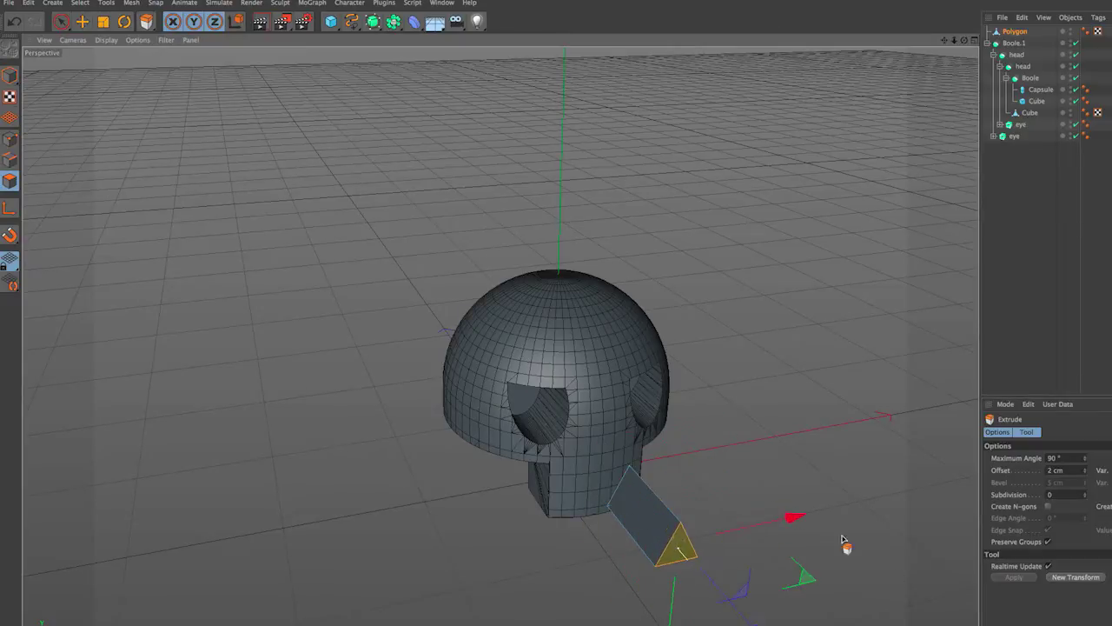
key("r")
key("e")
Step: Put head and the prism under a new Boole and push the prism into the face for a nose
left_click(394, 21)
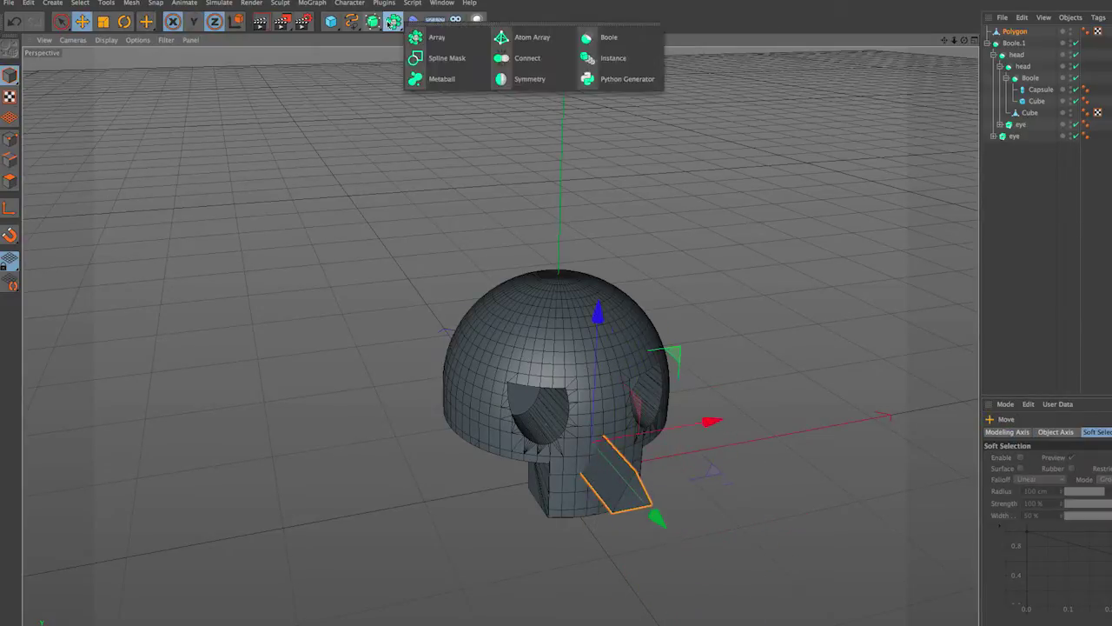
left_click(435, 76)
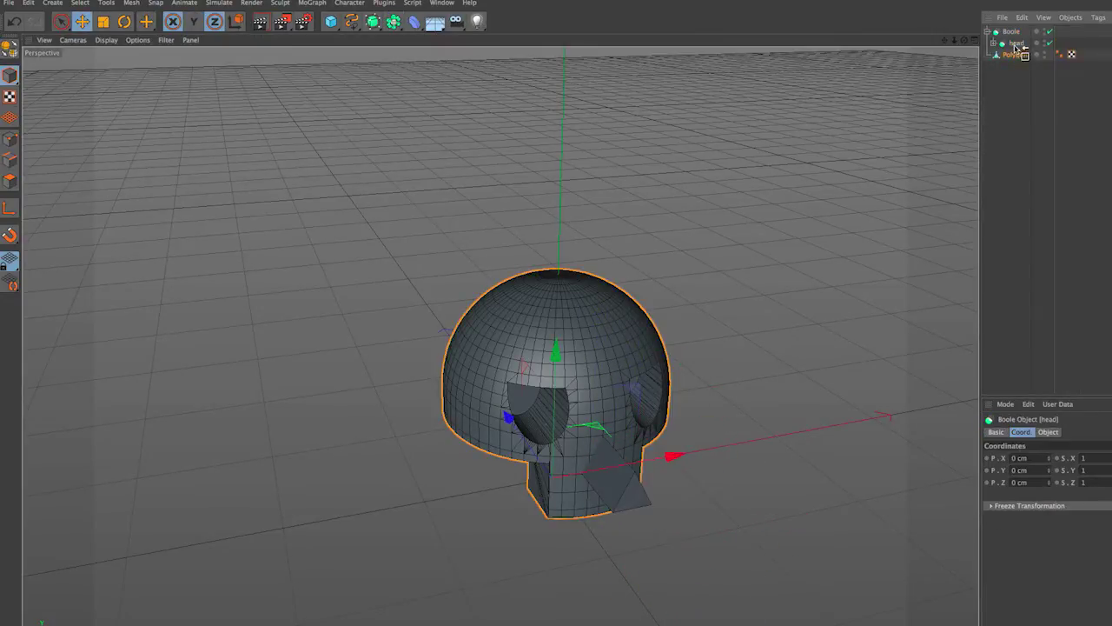
left_click_drag(1015, 48, 1017, 52)
mouse_move(836, 204)
left_mouse_down("alt")
mouse_move(722, 181)
mouse_move(777, 186)
left_mouse_up("alt")
right_click_drag(777, 186, 721, 310, "alt")
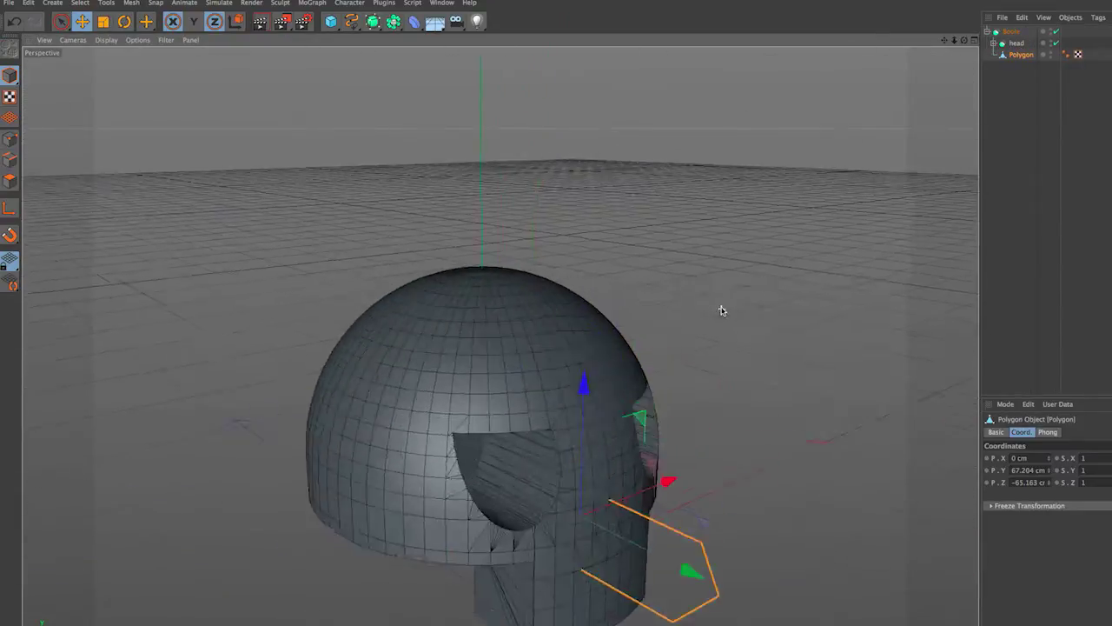
mouse_move(721, 311)
left_mouse_down("alt")
mouse_move(333, 238)
mouse_move(700, 440)
mouse_move(1012, 105)
left_mouse_up("alt")
mouse_move(782, 174)
left_mouse_down("alt")
mouse_move(648, 182)
mouse_move(469, 443)
left_mouse_up("alt")
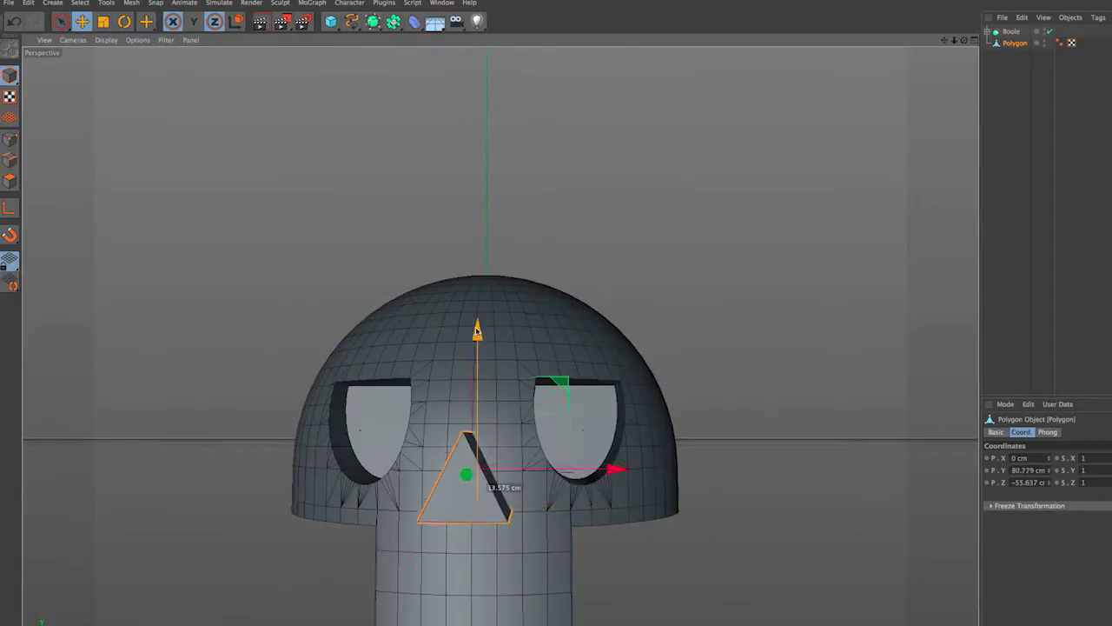
Step: Add a Boole holding Head Raw and the triangle Extrude NURBS to cut the nose hole
key("t")
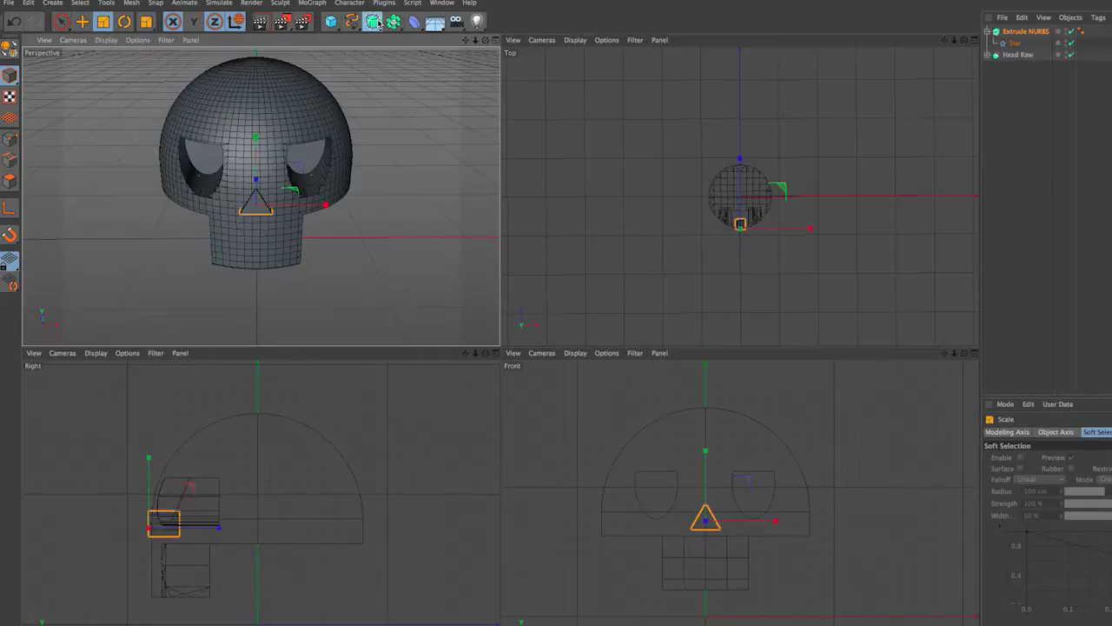
left_click(373, 21)
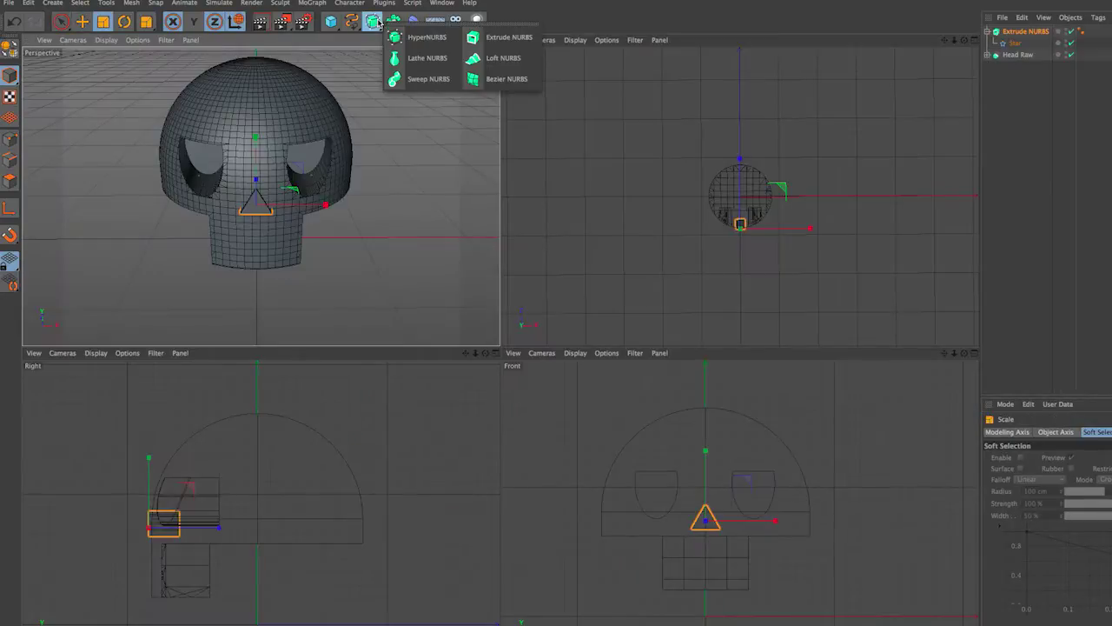
left_click(393, 21)
left_click(608, 37)
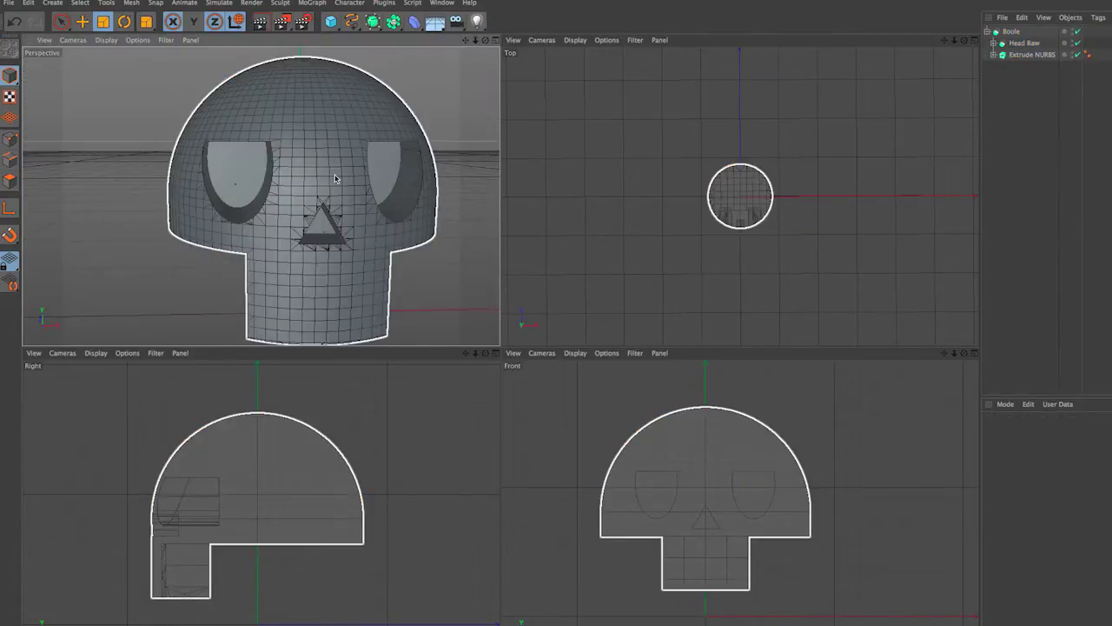
left_click(545, 202)
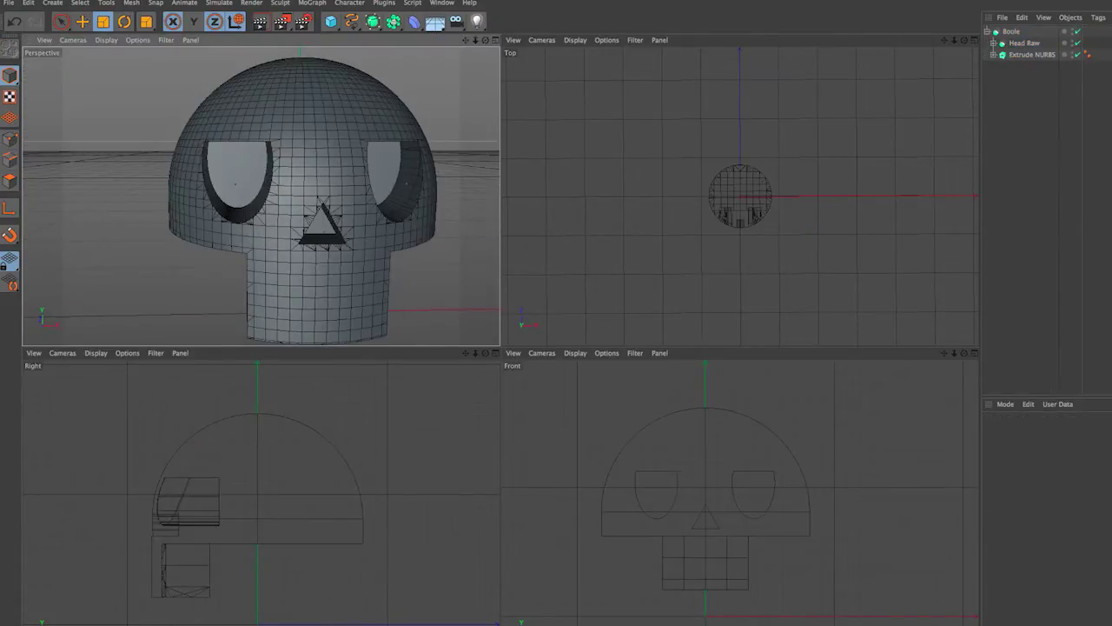
left_click_drag(294, 162, 319, 172, "alt")
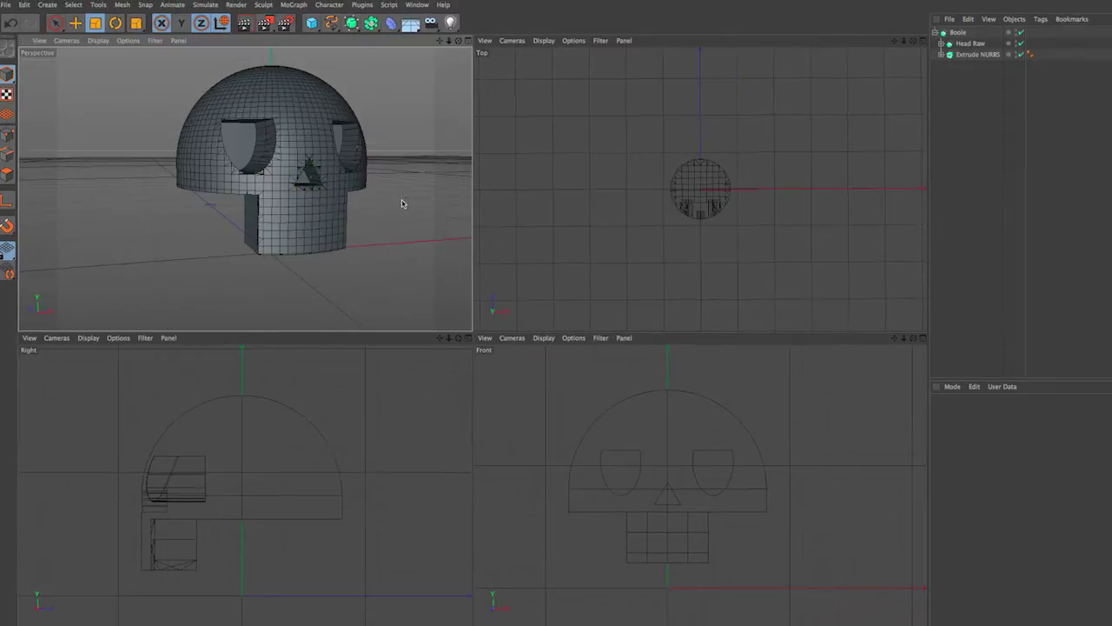
Step: Add a cylinder laid along the X axis and shrink it to about 39 percent
left_click_drag(402, 203, 373, 199, "alt")
left_click(312, 23)
left_click(542, 37)
left_click(1021, 483)
left_click(1025, 495)
key("t")
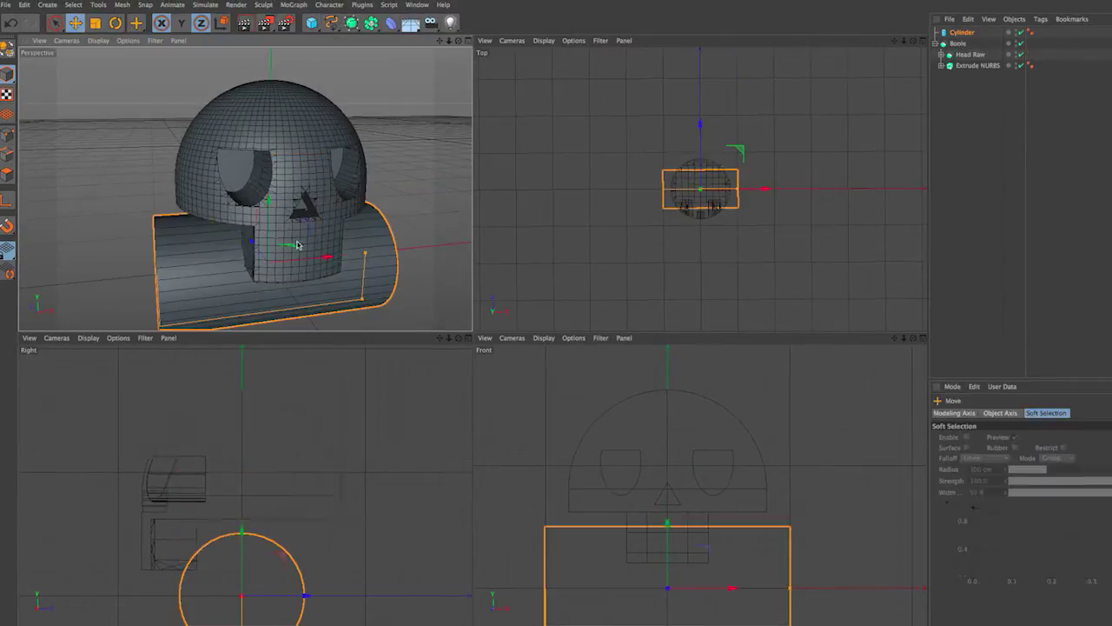
left_click_drag(286, 165, 72, 159)
Step: Enlarge the cylinder and slide it against the left side of the head
left_click_drag(269, 171, 278, 171)
mouse_move(278, 171)
left_mouse_down("alt")
mouse_move(186, 169)
mouse_move(397, 174)
left_mouse_up("alt")
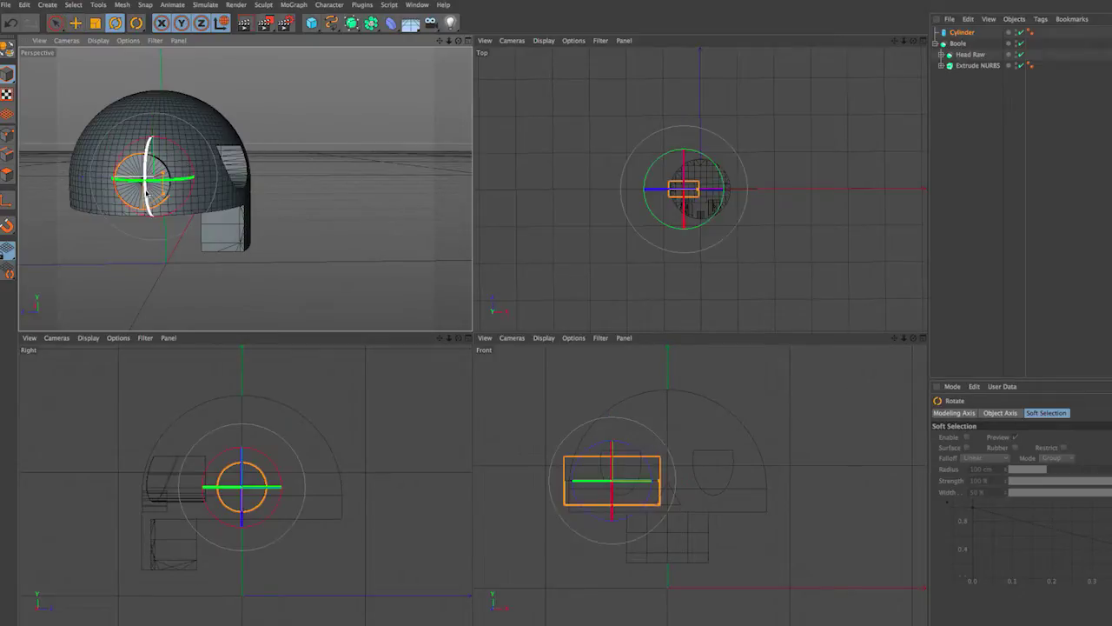
left_click_drag(146, 178, 200, 182, "alt")
key("t")
left_click_drag(217, 474, 248, 450)
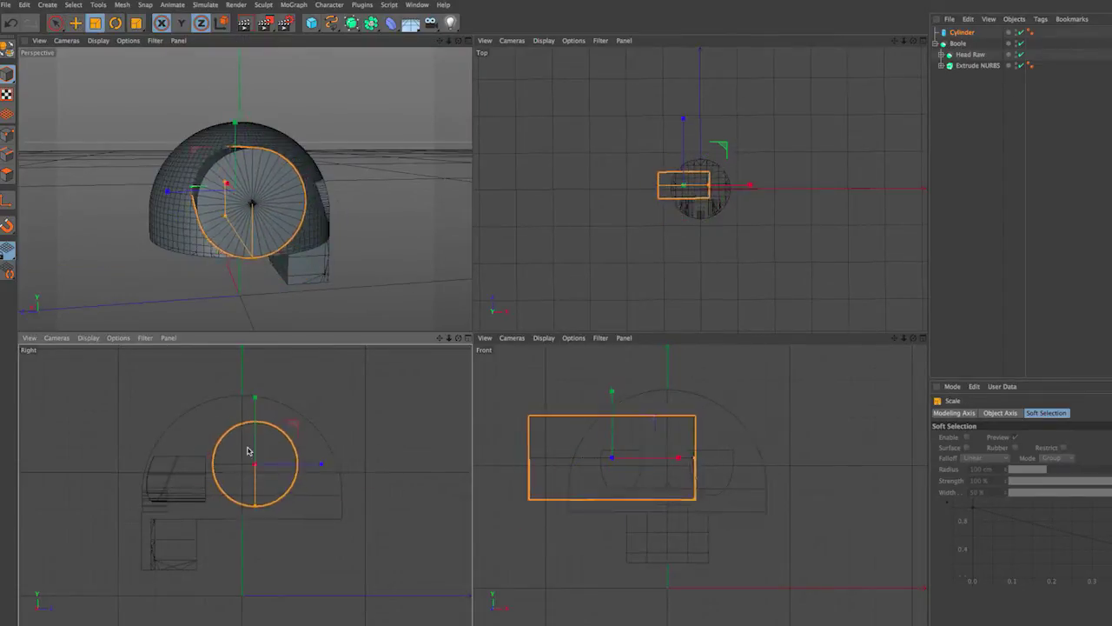
key("e")
mouse_move(684, 470)
left_mouse_down()
mouse_move(710, 470)
mouse_move(640, 466)
left_mouse_up()
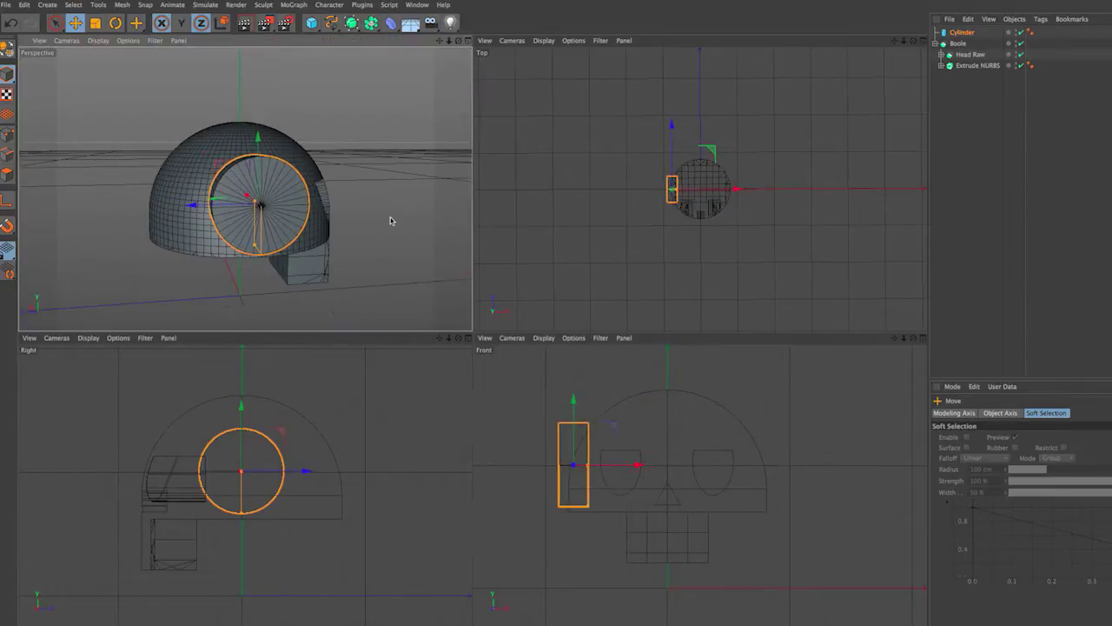
left_click_drag(390, 218, 129, 186, "alt")
left_click_drag(277, 201, 300, 202)
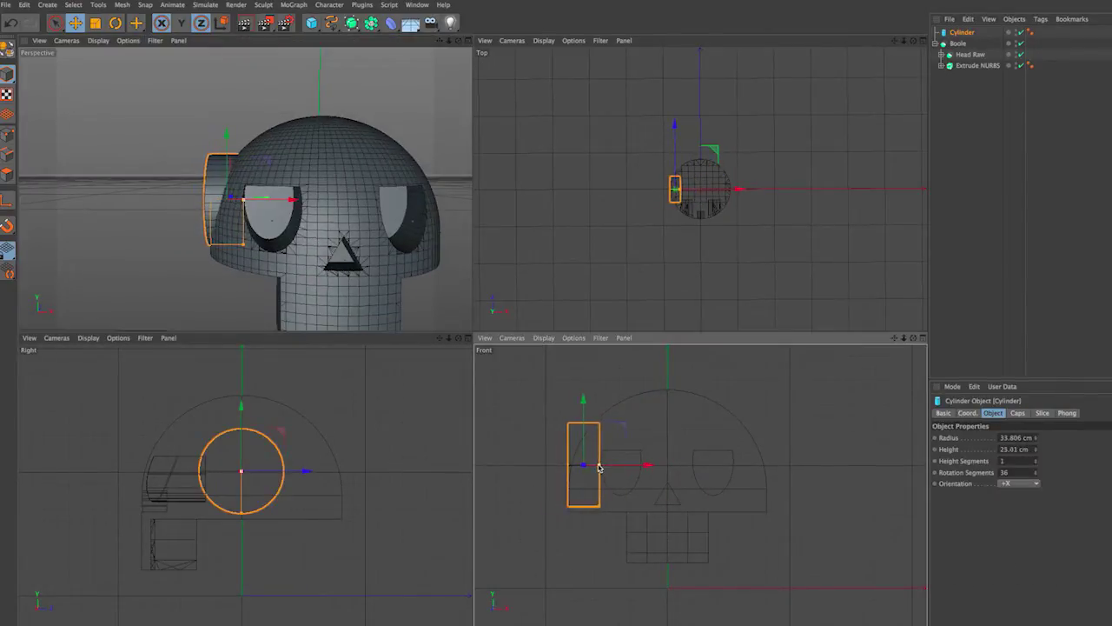
Step: Resize and widen the ear cylinder, nudging it slightly right
key("t")
left_click_drag(586, 435, 565, 445)
left_click_drag(578, 405, 580, 405)
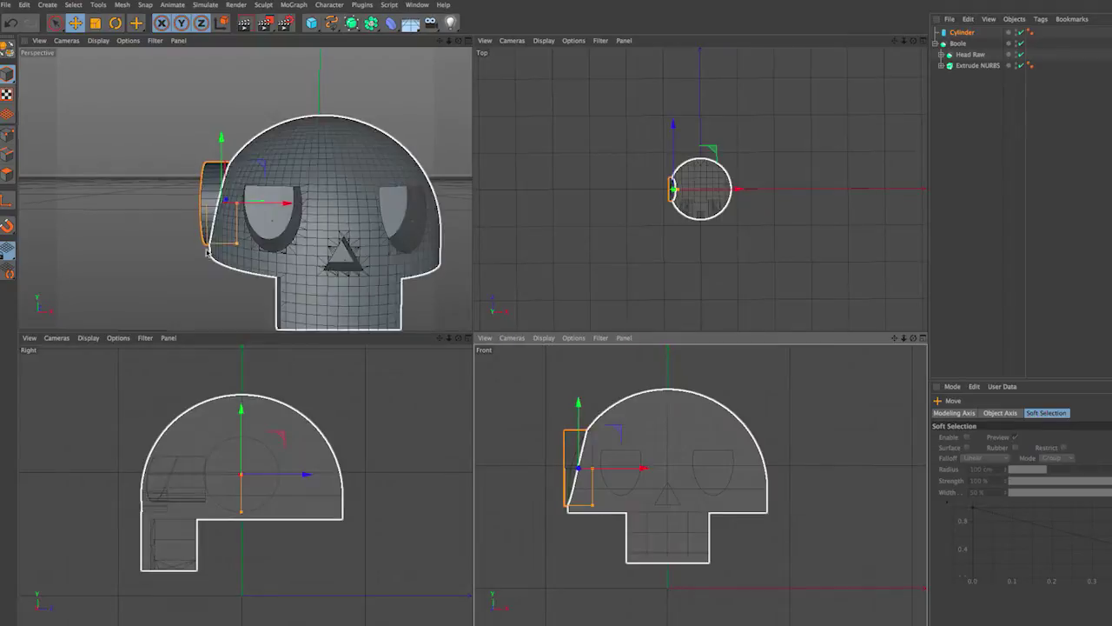
mouse_move(402, 232)
left_mouse_down("alt")
mouse_move(243, 205)
mouse_move(286, 206)
left_mouse_up("alt")
mouse_move(286, 206)
left_mouse_down("alt")
mouse_move(647, 483)
mouse_move(607, 471)
mouse_move(641, 470)
left_mouse_up("alt")
Step: Shrink the ear cylinder to about half size
mouse_move(261, 240)
left_mouse_down("alt")
mouse_move(447, 278)
mouse_move(303, 240)
left_mouse_up("alt")
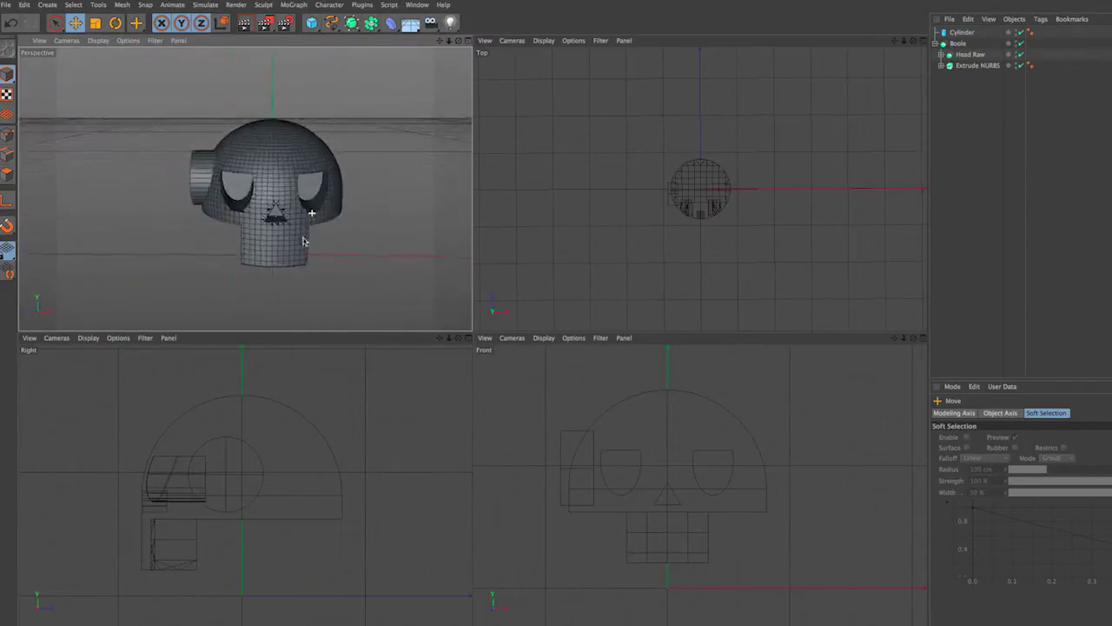
scroll(395, 484, "up", 2)
scroll(762, 484, "up", 2)
scroll(742, 231, "up", 3)
scroll(807, 262, "up", 2)
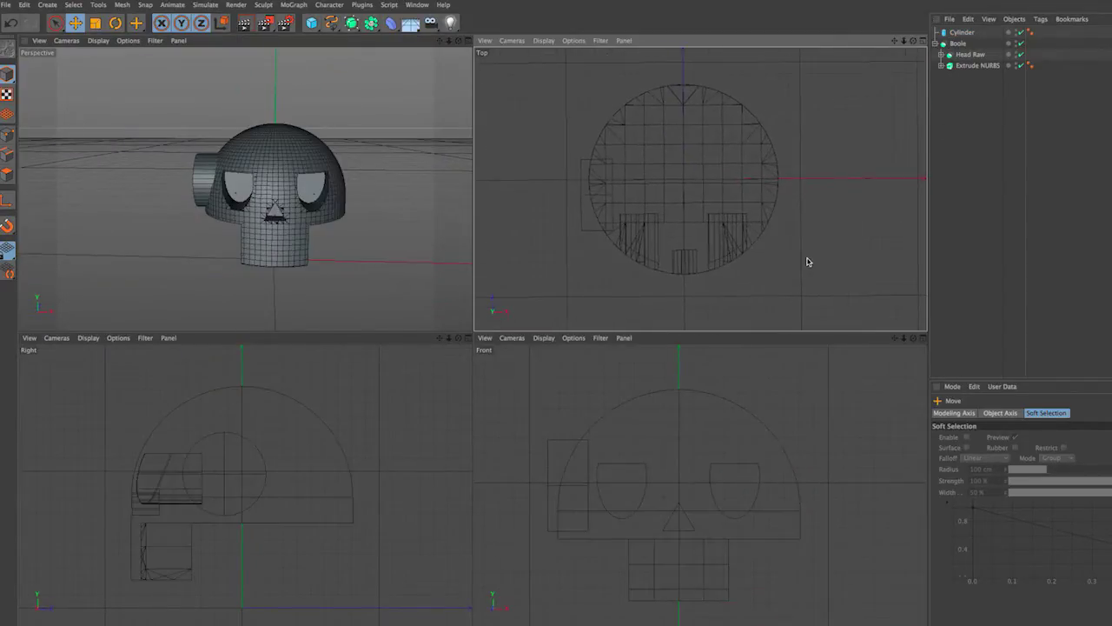
left_click(550, 448)
key("t")
left_click_drag(610, 490, 577, 485)
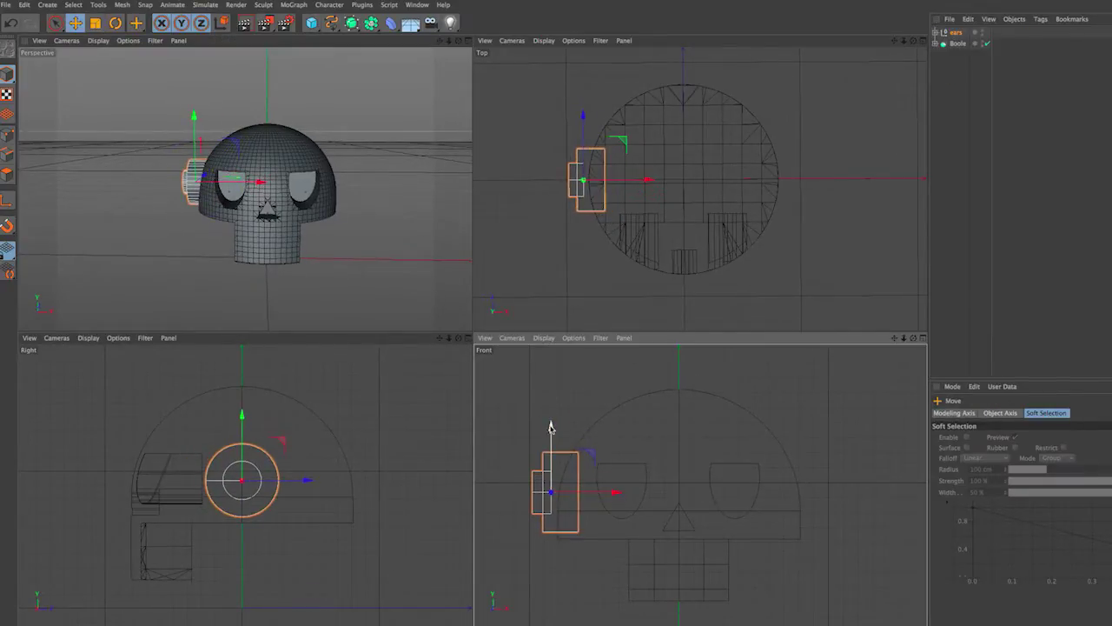
left_click_drag(244, 183, 360, 286, "alt")
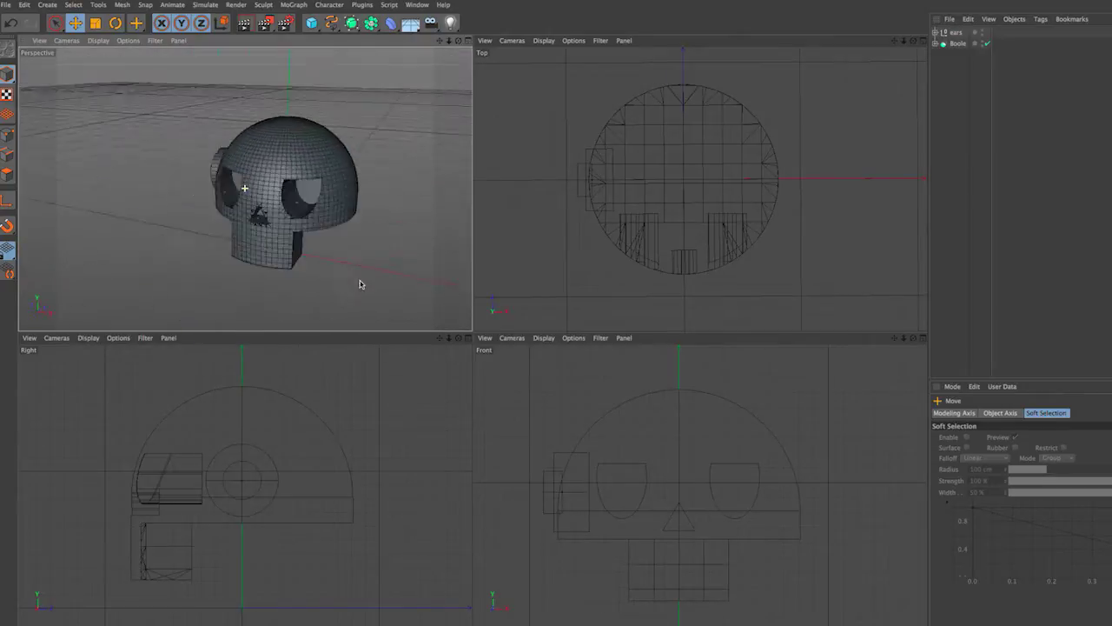
Step: Put the ear cylinders inside a new Boole and shrink the inner cylinder slightly
left_click(326, 197)
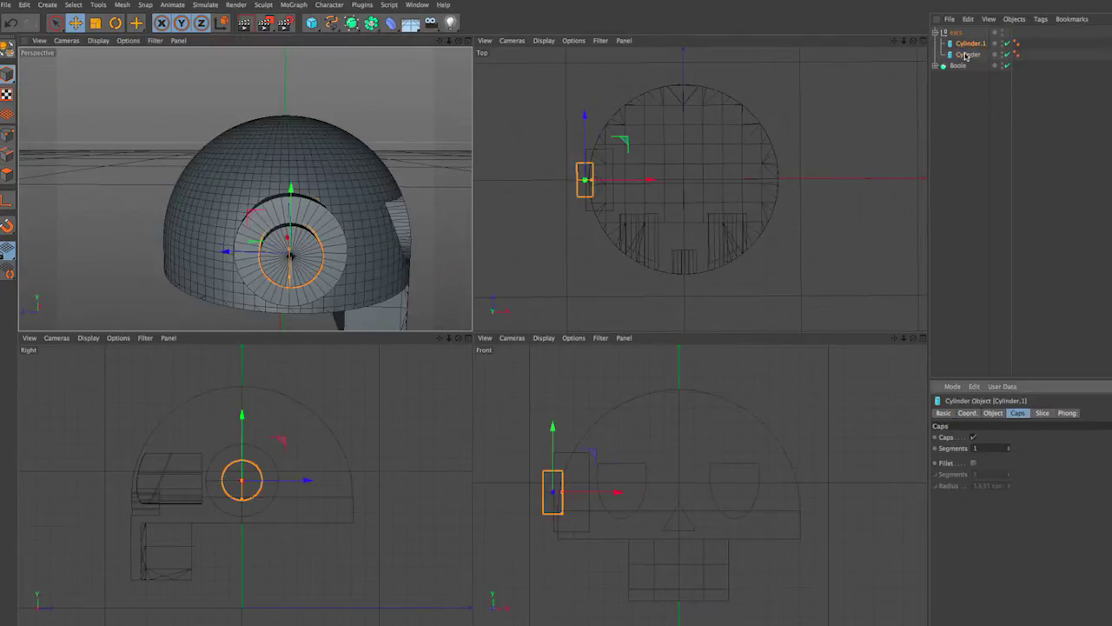
left_click(371, 22)
left_click_drag(962, 32, 963, 82)
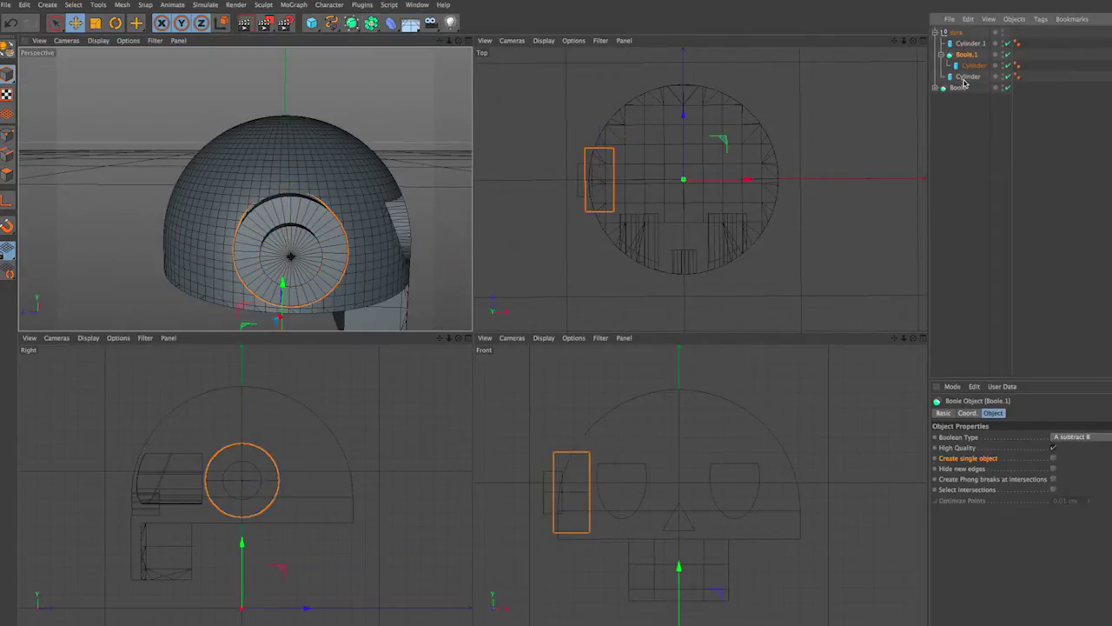
key("t")
key("y")
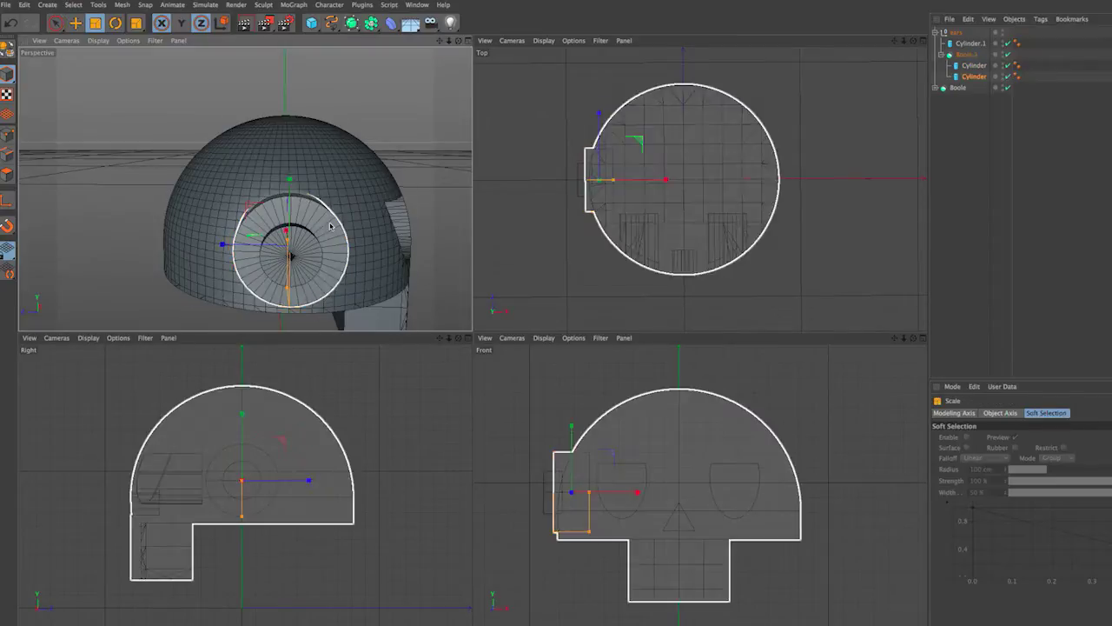
left_click_drag(304, 231, 299, 231)
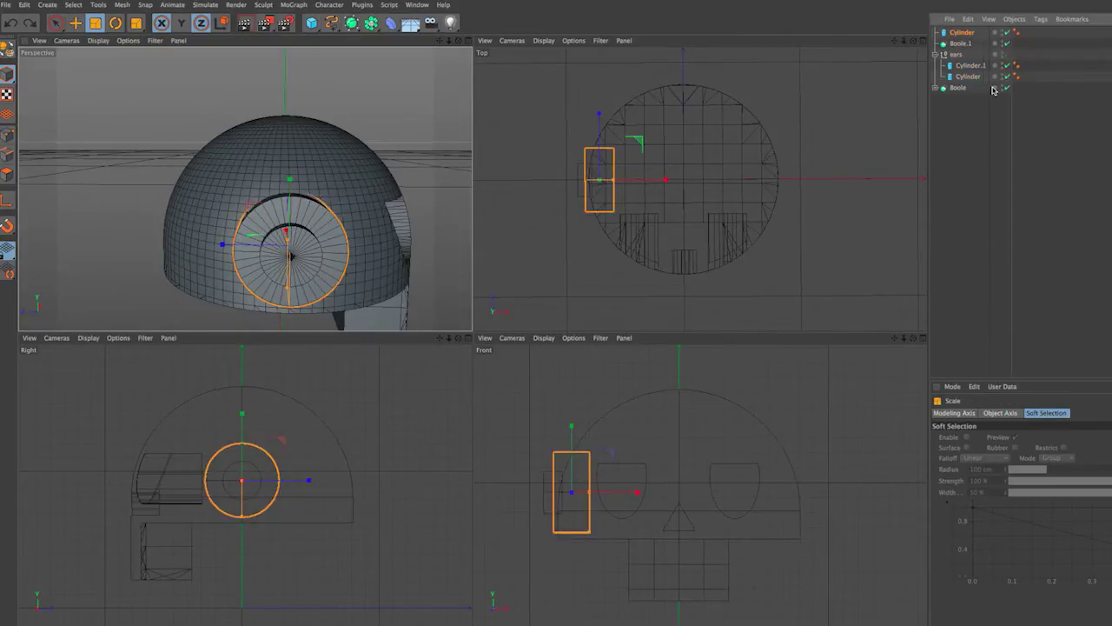
Step: Wrap the other ear cylinder in a second Boole and adjust its X position
left_click(968, 55)
left_click(371, 23)
left_click(406, 39, "alt")
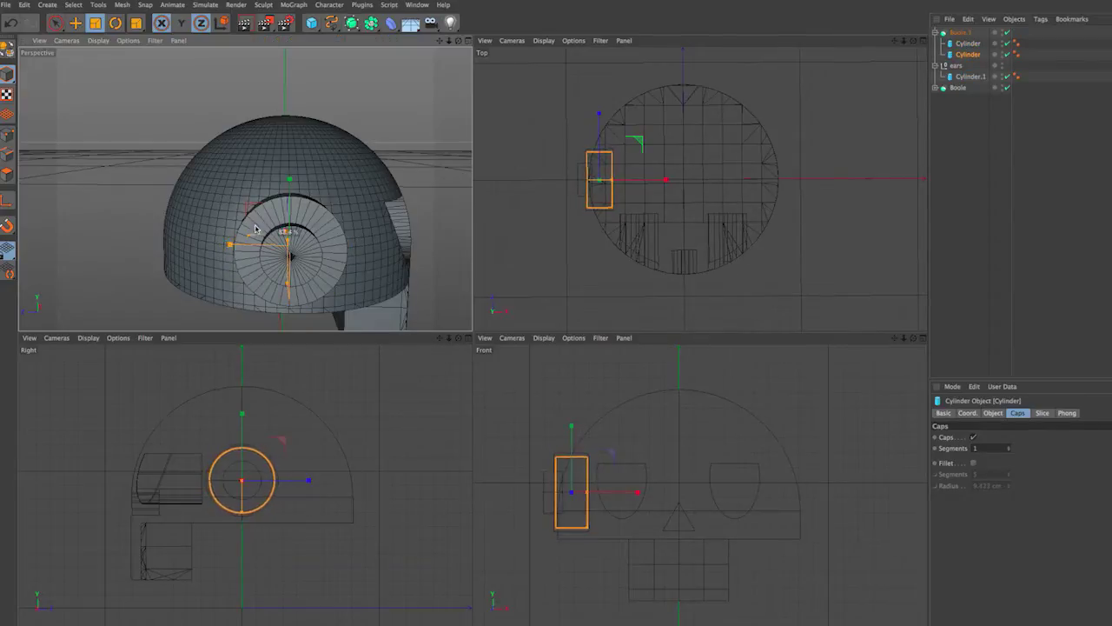
key("e")
left_click_drag(639, 492, 606, 502)
left_click_drag(310, 137, 463, 263, "alt")
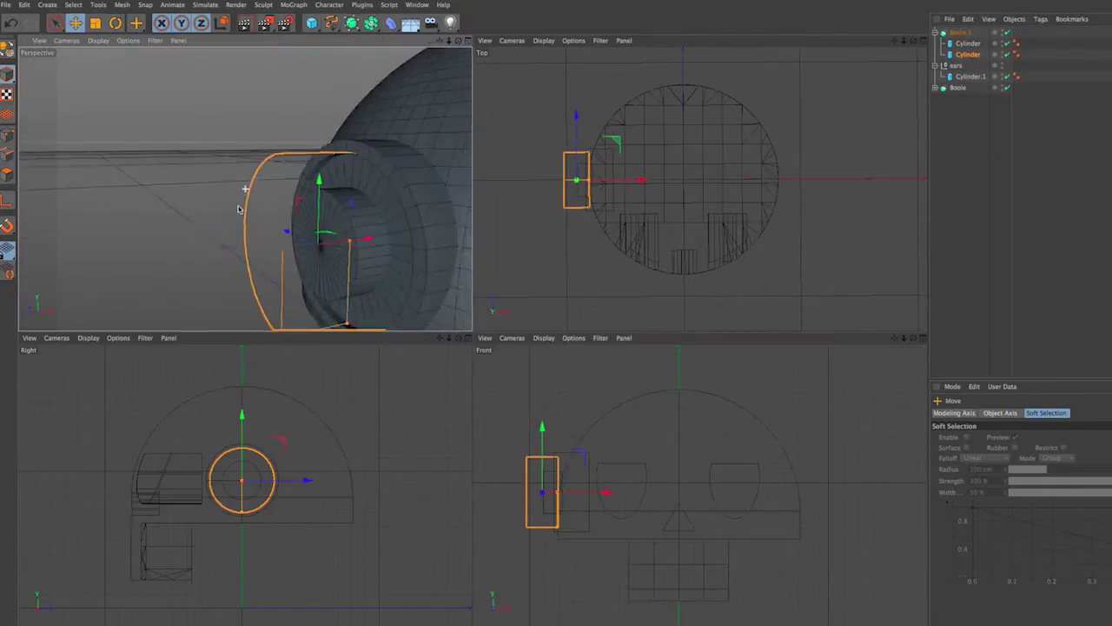
left_click_drag(607, 492, 614, 493)
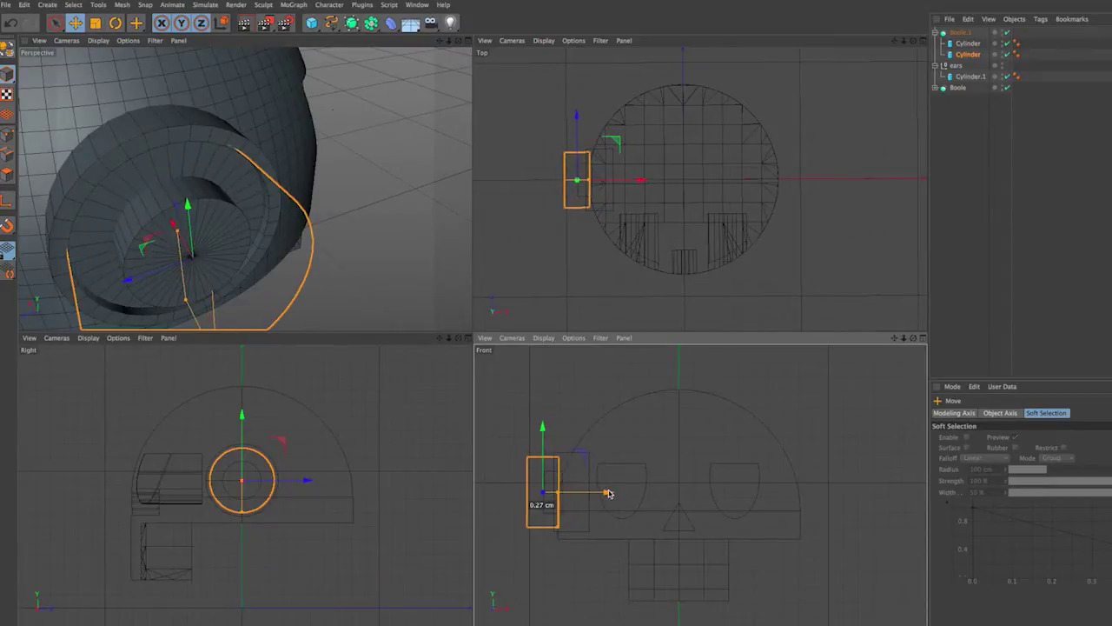
Step: Pull the inner cylinder Cylinder.1 slightly out of the ear
left_click_drag(354, 262, 268, 206, "alt")
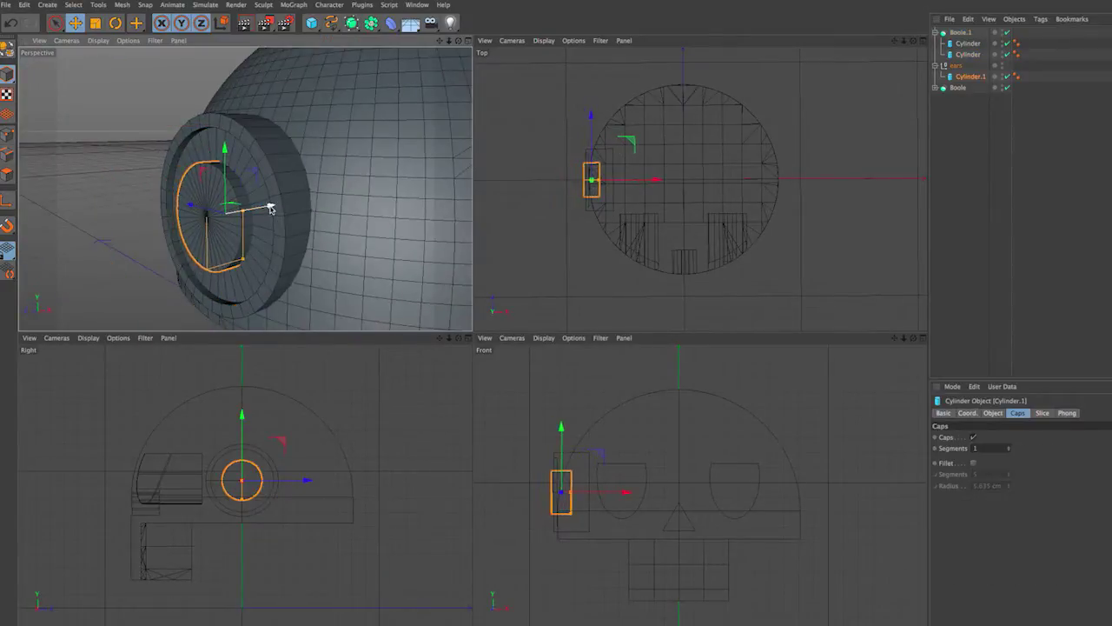
key("y")
left_click(240, 221)
key("e")
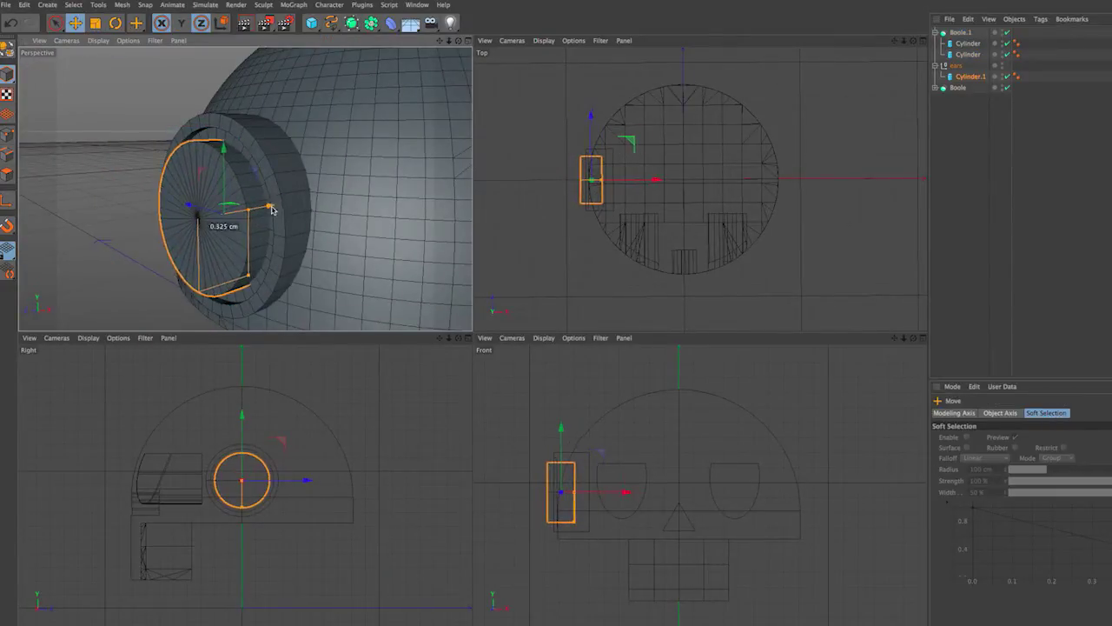
mouse_move(240, 222)
left_mouse_down("alt")
mouse_move(352, 198)
mouse_move(287, 200)
left_mouse_up("alt")
Step: Shrink the smaller ear cylinder to about 60%
left_click_drag(371, 24, 400, 65)
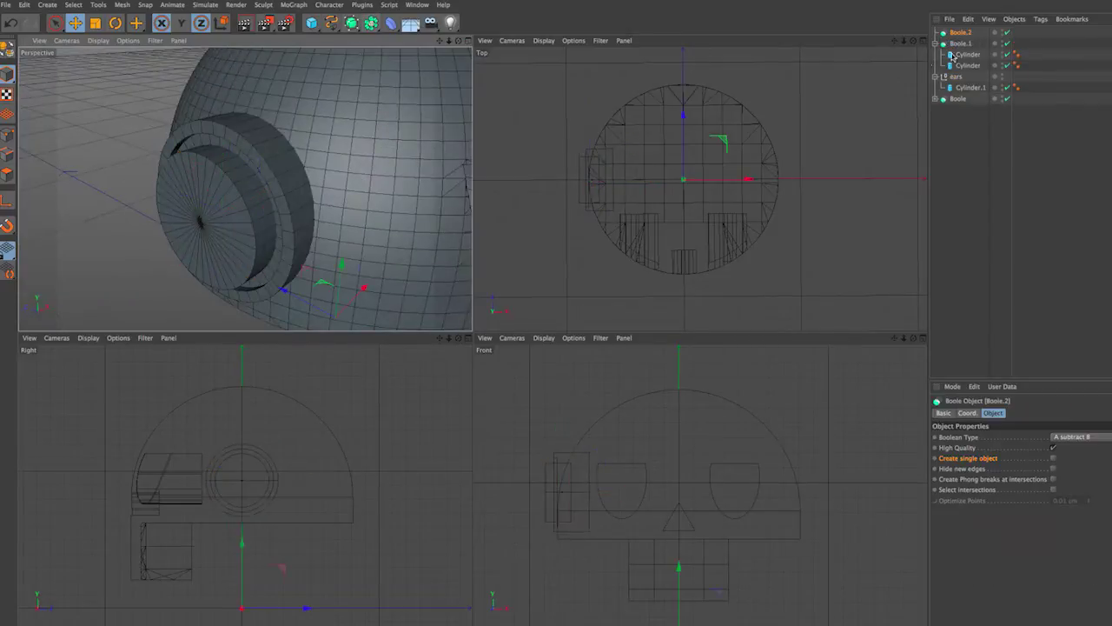
left_click(969, 56)
key("t")
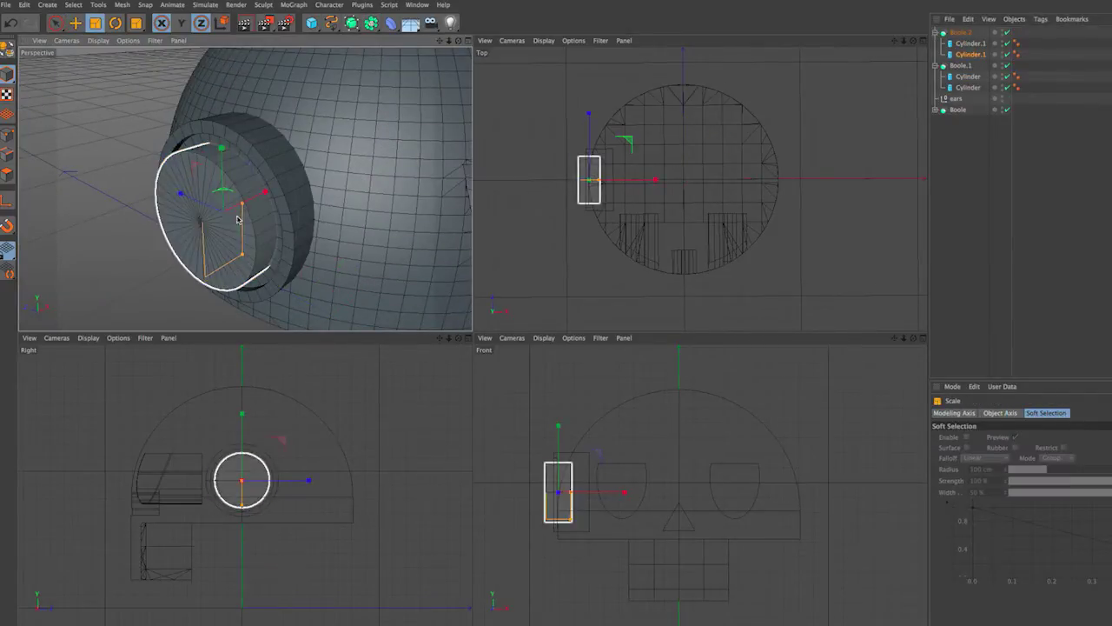
left_click_drag(223, 208, 322, 112, "alt")
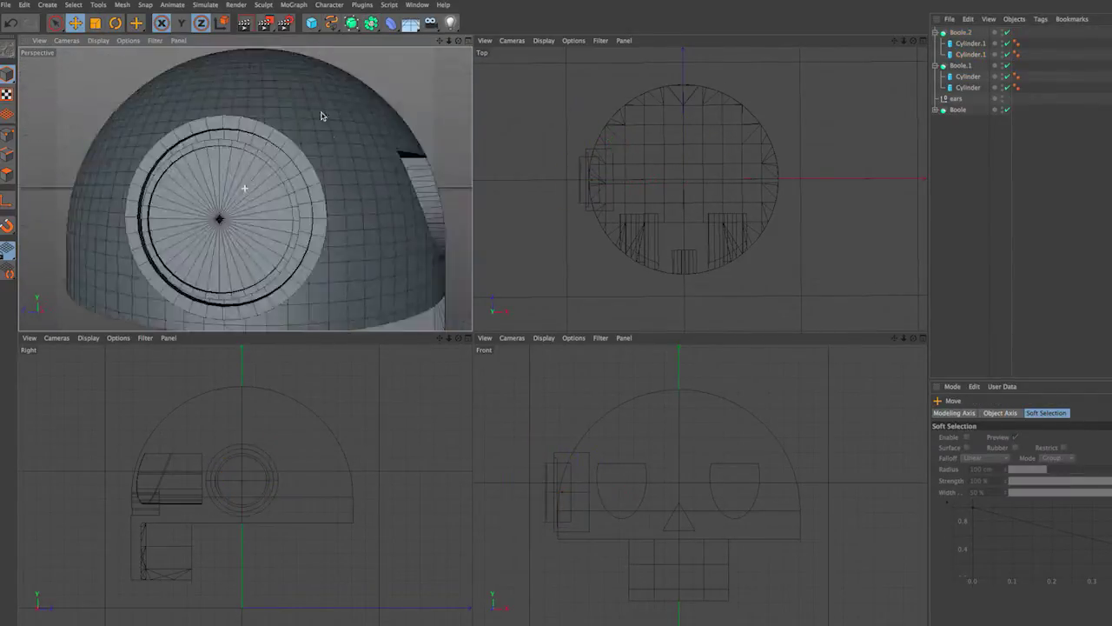
left_click(979, 45)
key("t")
left_click_drag(266, 204, 60, 218)
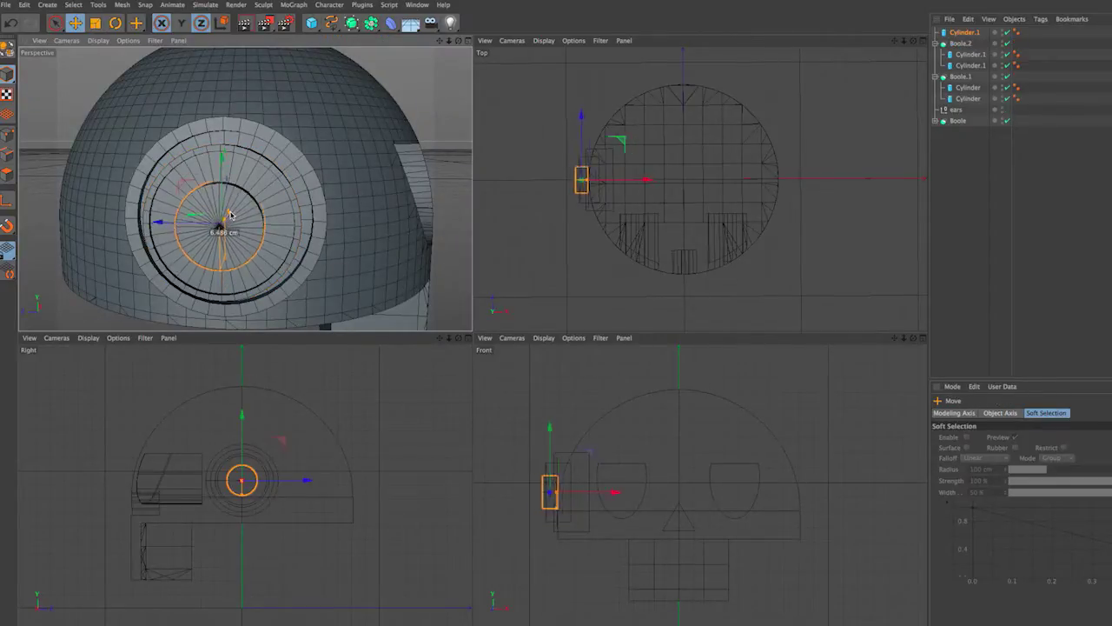
mouse_move(231, 215)
left_mouse_down("alt")
mouse_move(346, 183)
mouse_move(181, 161)
mouse_move(376, 187)
mouse_move(218, 212)
left_mouse_up("alt")
scroll(346, 184, "down", 5)
Step: Group the ear objects as Ears and rename the skull Boole to Head
left_click(944, 44)
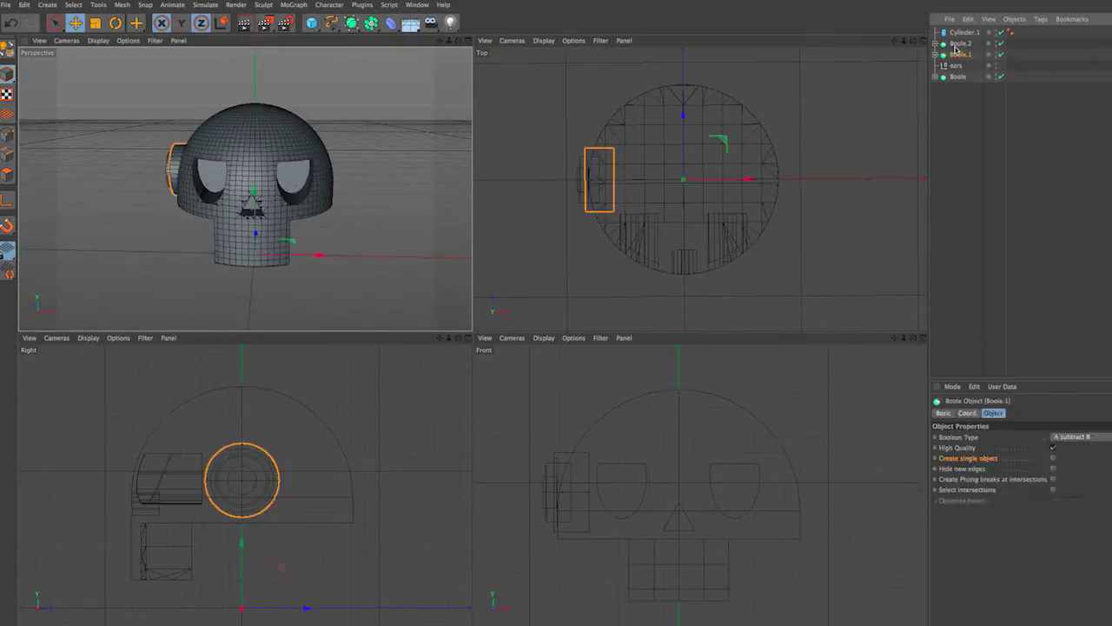
right_click(955, 35)
left_click(999, 280)
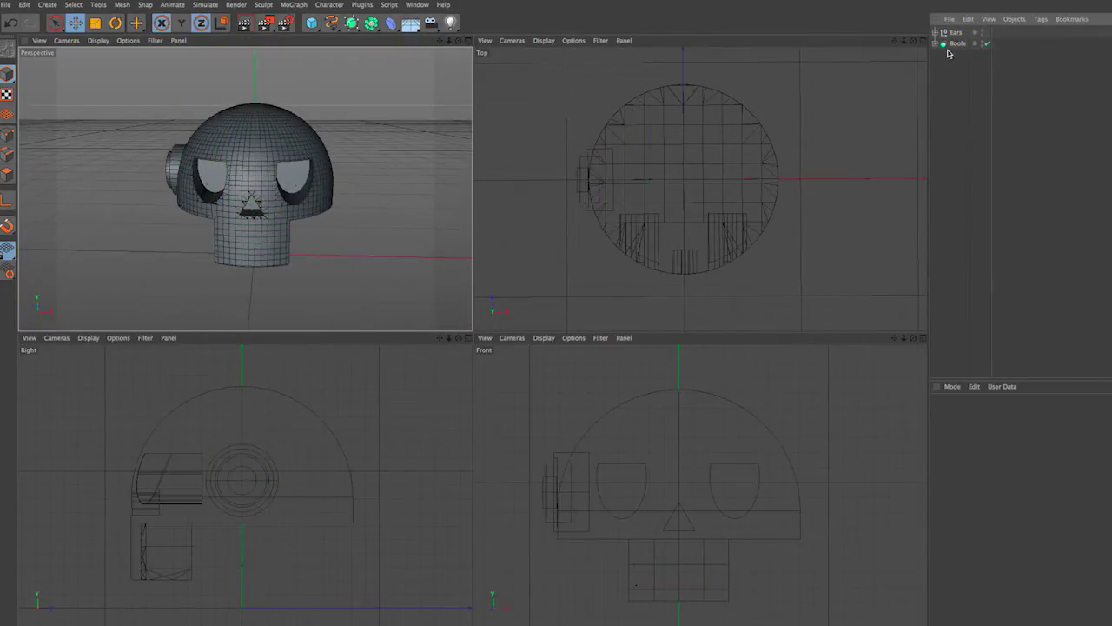
left_click(958, 44)
type("Head")
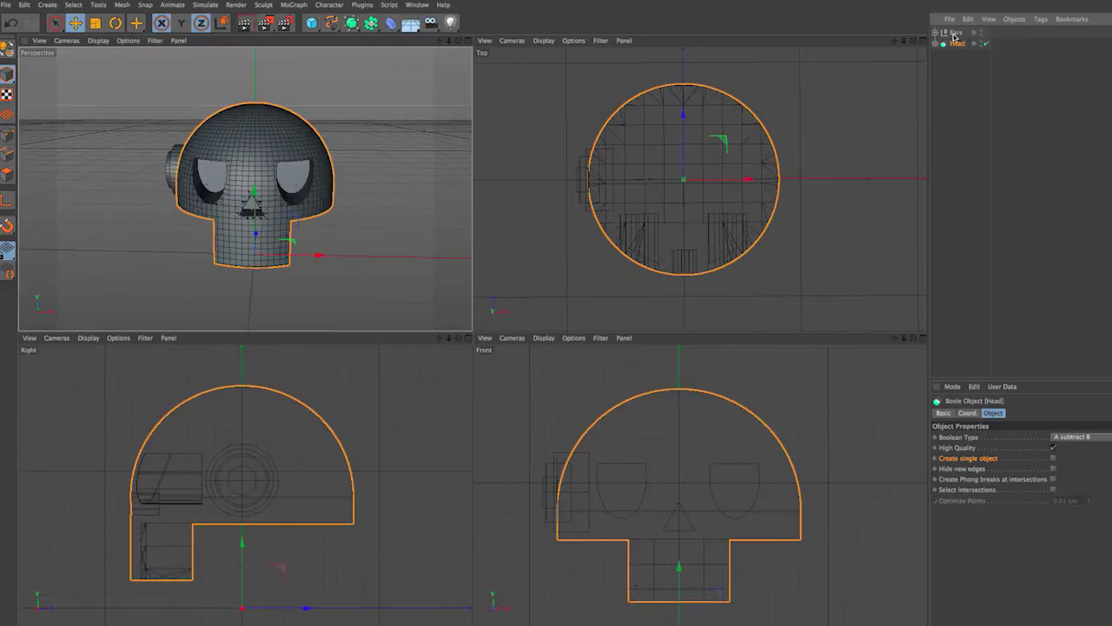
Step: Duplicate the Ears group, rotate the copy 180° in heading and move it to the right side
left_click(954, 33)
key("ctrl+c")
key("ctrl+v")
left_click(967, 413)
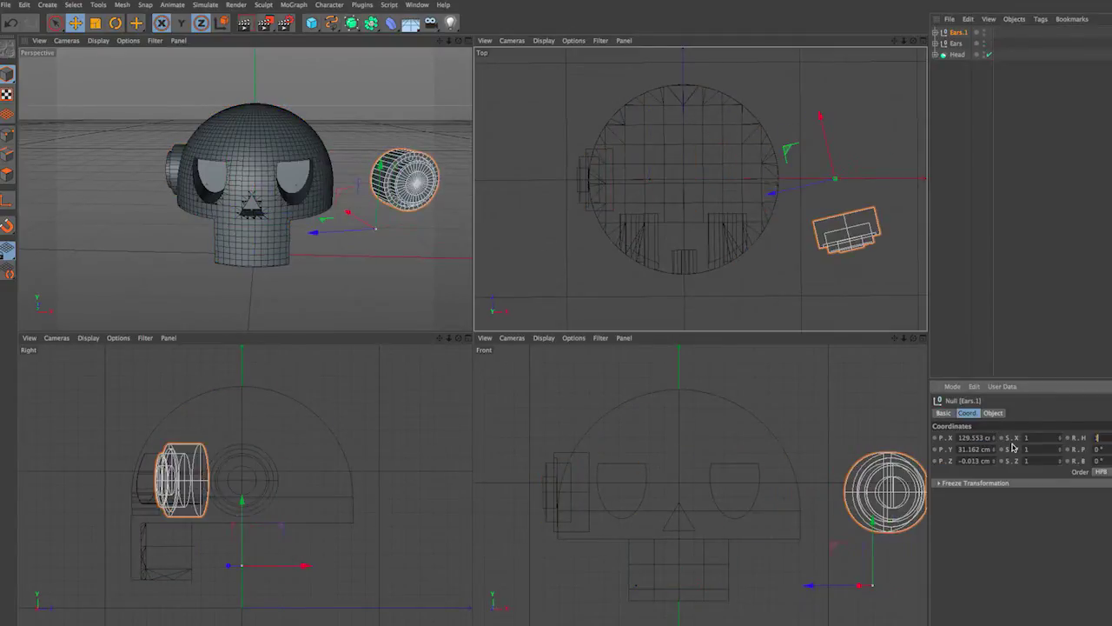
type("80")
key("Return")
left_click_drag(769, 179, 669, 187)
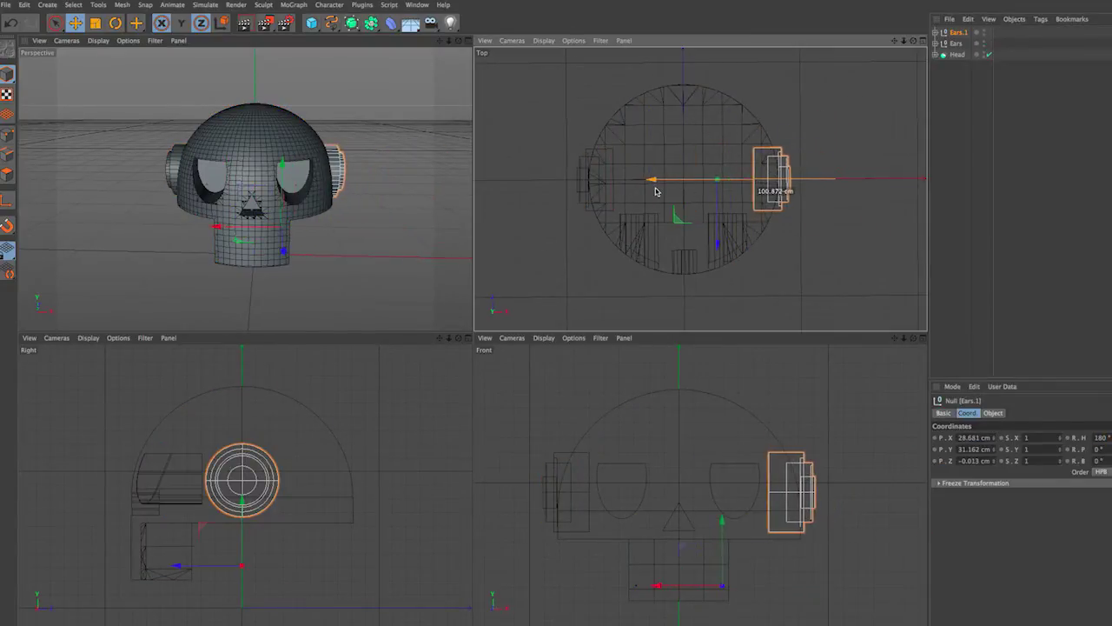
left_click_drag(244, 187, 401, 165, "alt")
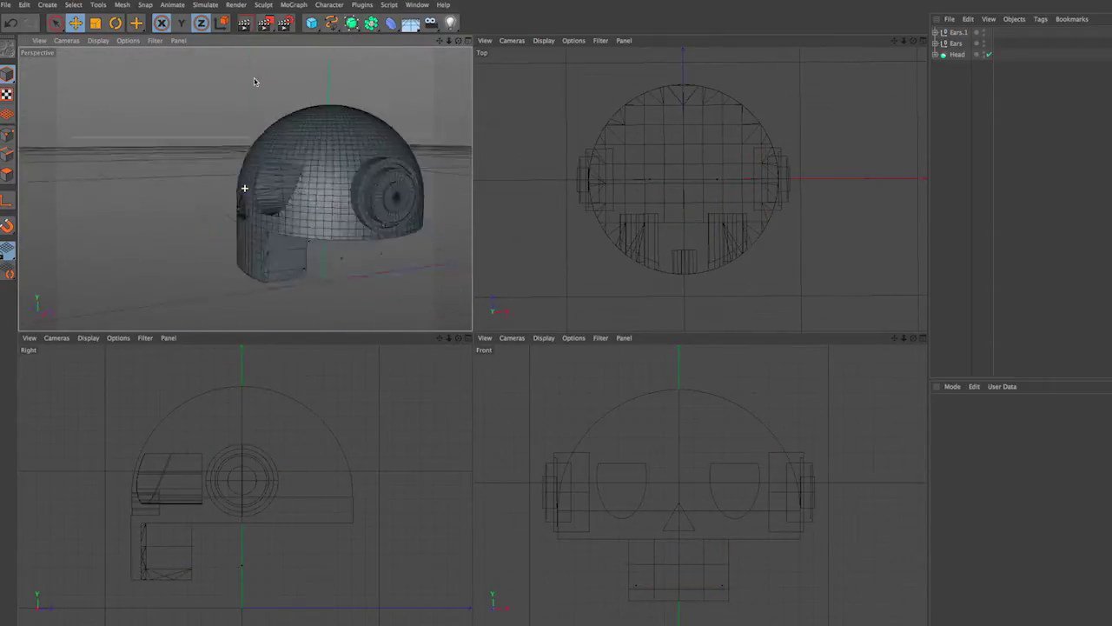
Step: Move both eye shapes forward along Z to -93.333 cm
key("ctrl+shift+z")
left_click(936, 55)
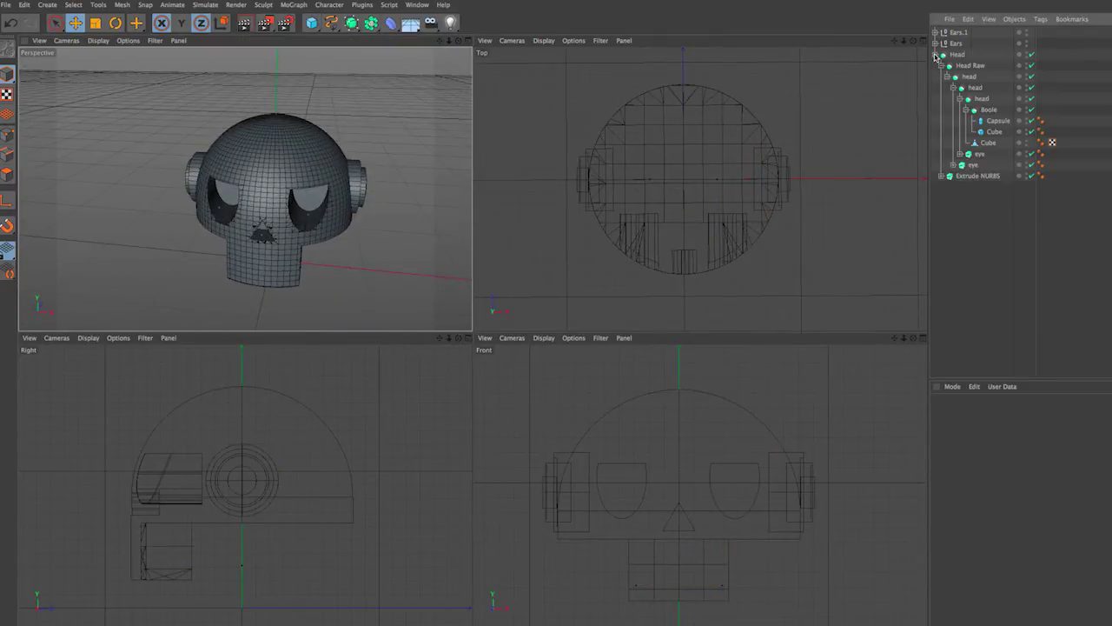
left_click(963, 98)
left_click(979, 109)
left_click_drag(680, 210, 677, 234)
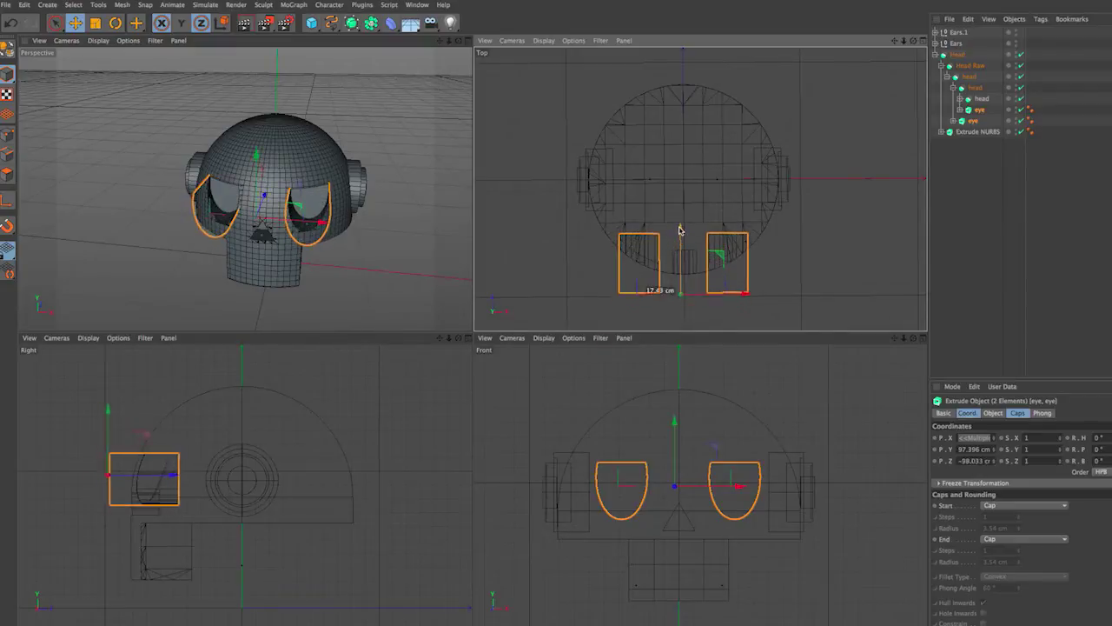
left_click_drag(379, 251, 379, 251, "alt")
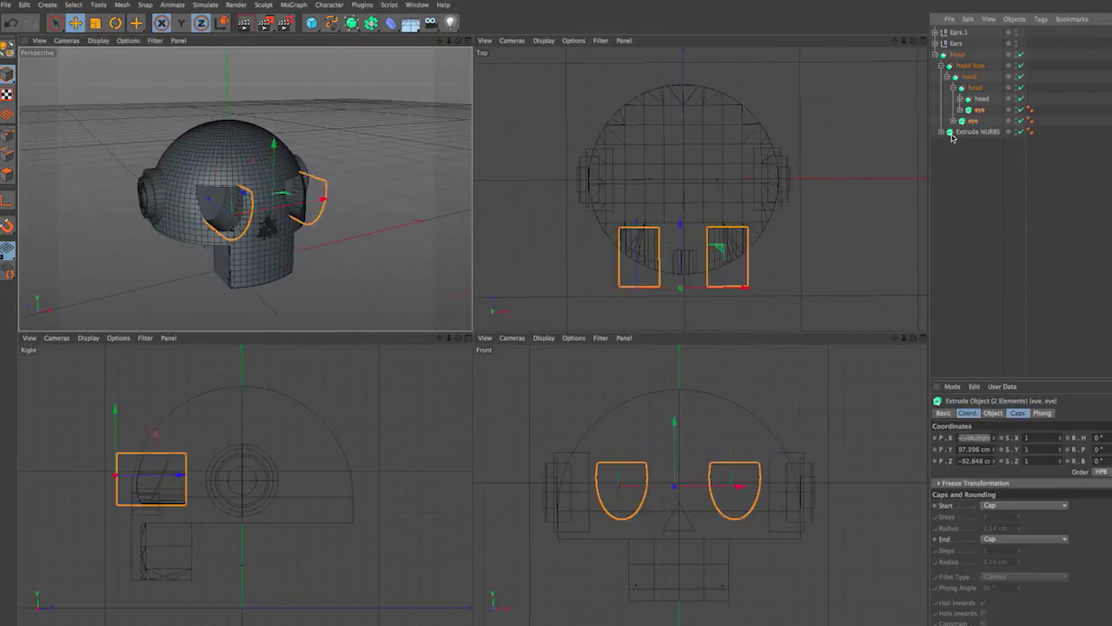
left_click_drag(680, 226, 686, 227)
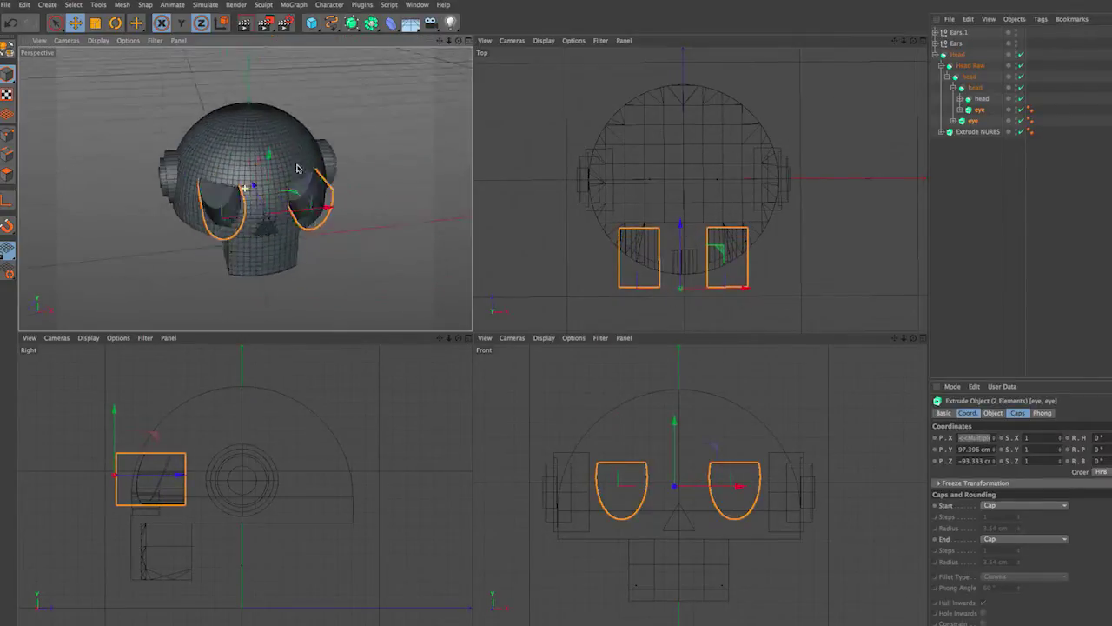
left_click_drag(176, 144, 367, 218, "alt")
right_click_drag(366, 218, 238, 153, "alt")
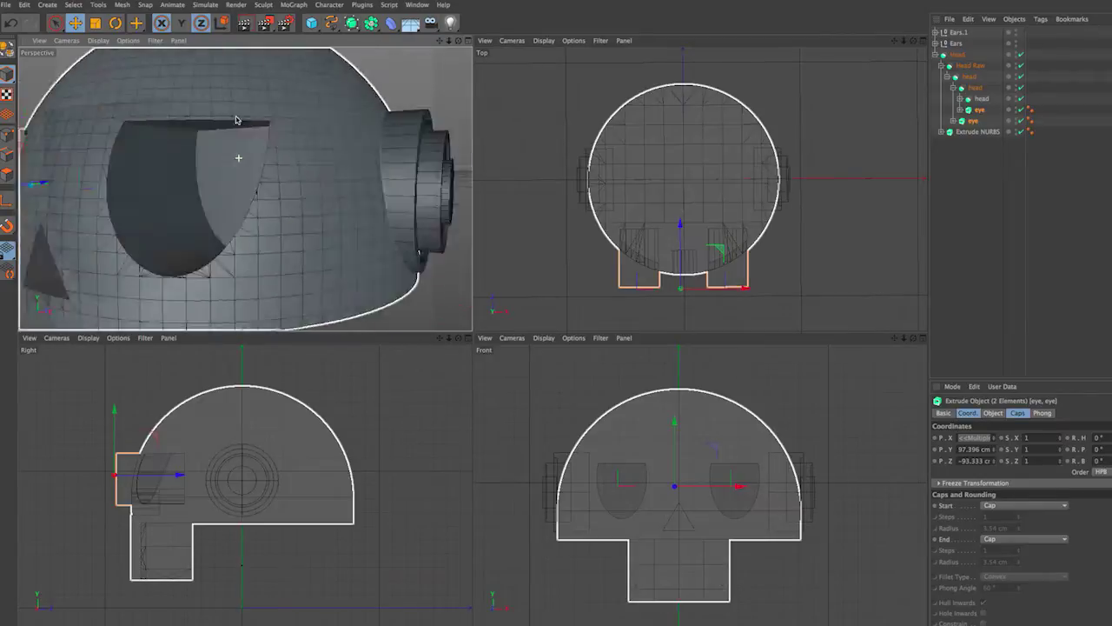
mouse_move(238, 153)
left_mouse_down("alt")
mouse_move(310, 223)
mouse_move(380, 266)
left_mouse_up("alt")
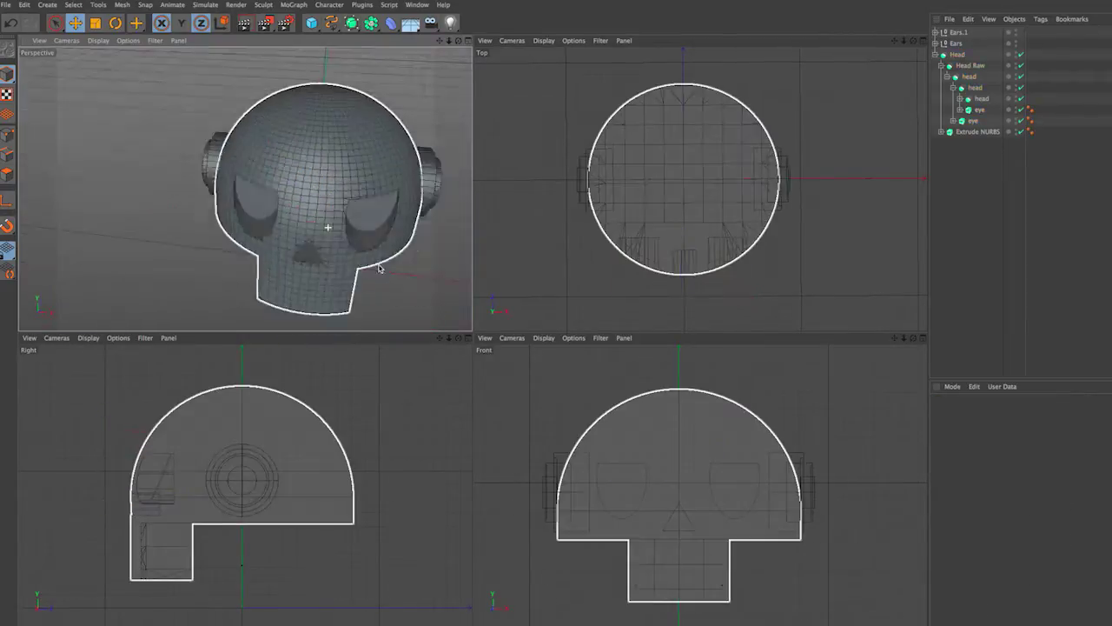
Step: Collapse Head Raw, check the nose shape, and add a new cylinder
left_click(944, 65)
left_click(962, 76)
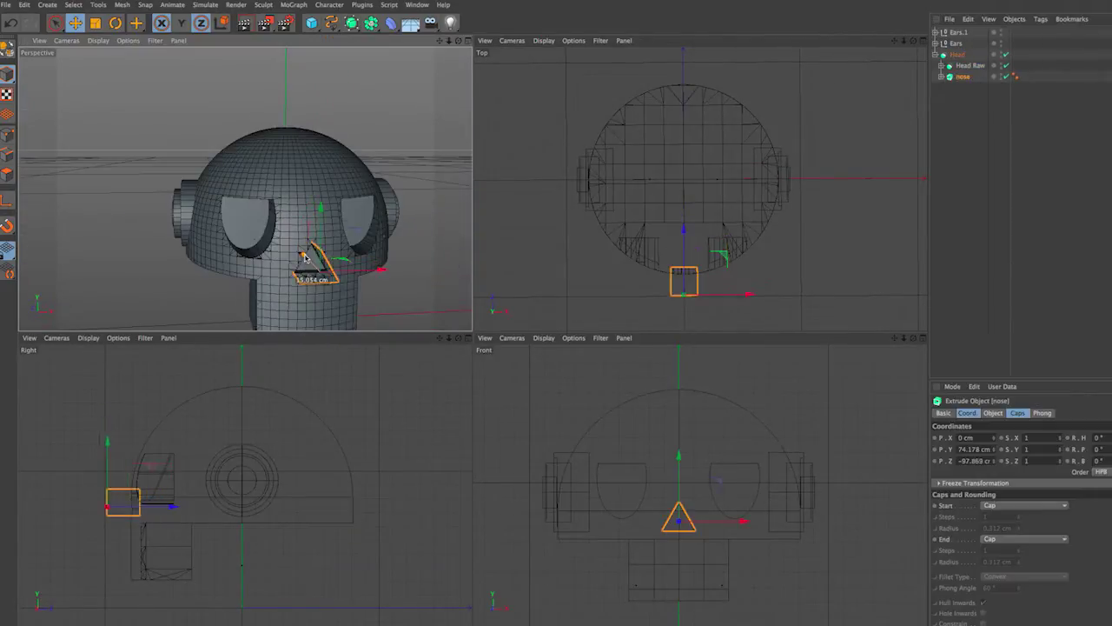
left_click(970, 174)
left_click_drag(260, 191, 296, 208, "alt")
left_click_drag(312, 22, 356, 61)
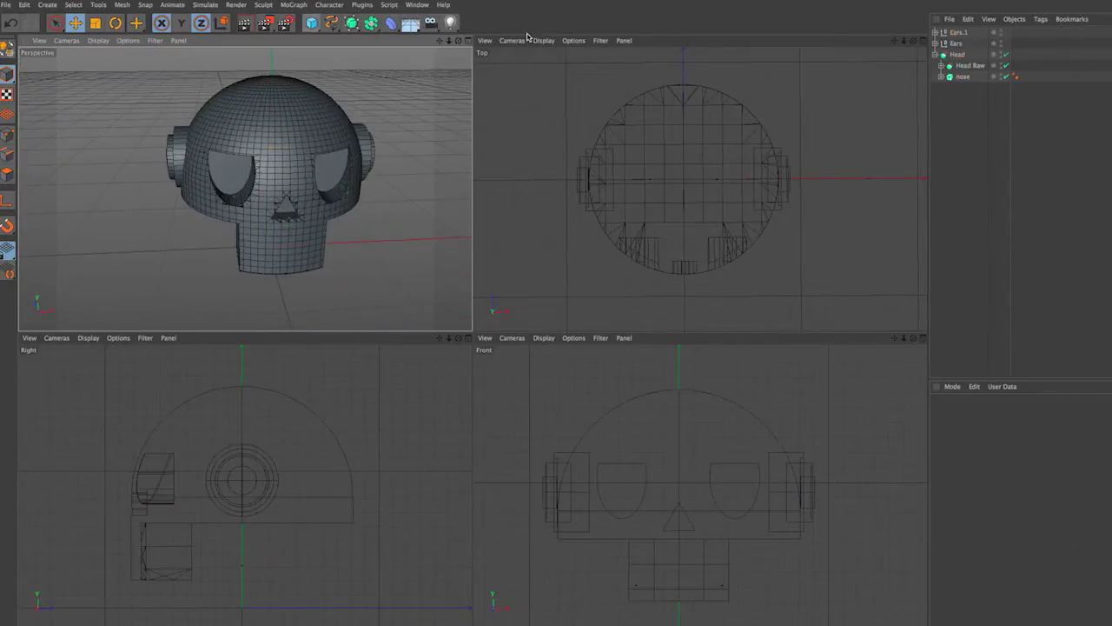
Step: Add a cylinder oriented along +Z, raise it above the head and shorten it to about 174 cm
left_click(993, 413)
left_click(1021, 483)
left_click(1032, 500)
left_click(1021, 483)
left_click(1020, 529)
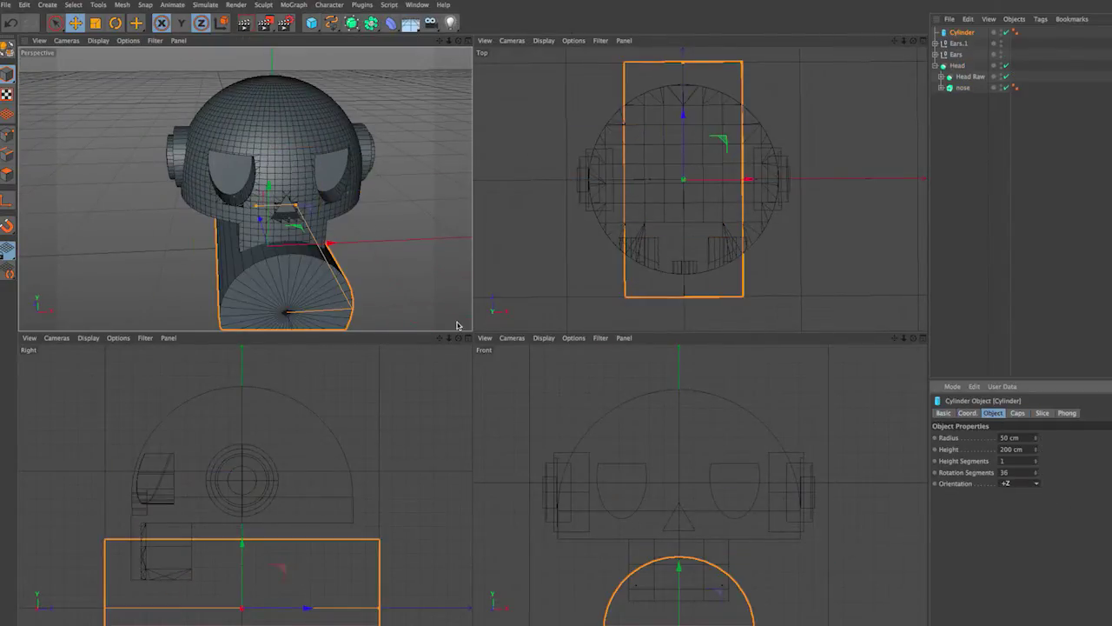
left_click_drag(261, 191, 300, 79, "alt")
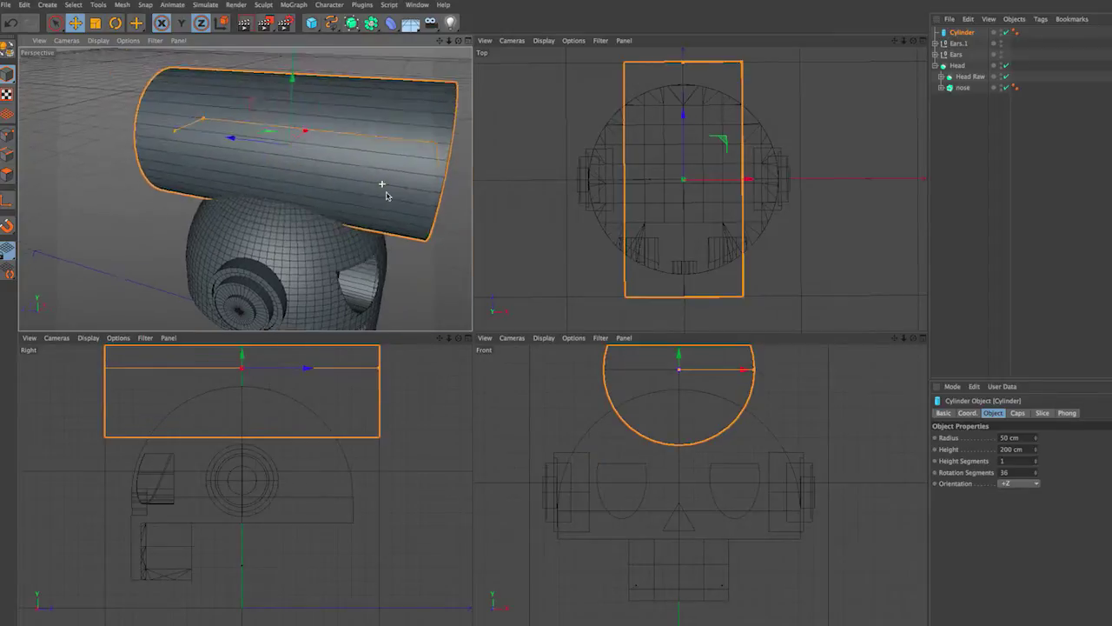
left_click_drag(684, 62, 683, 80)
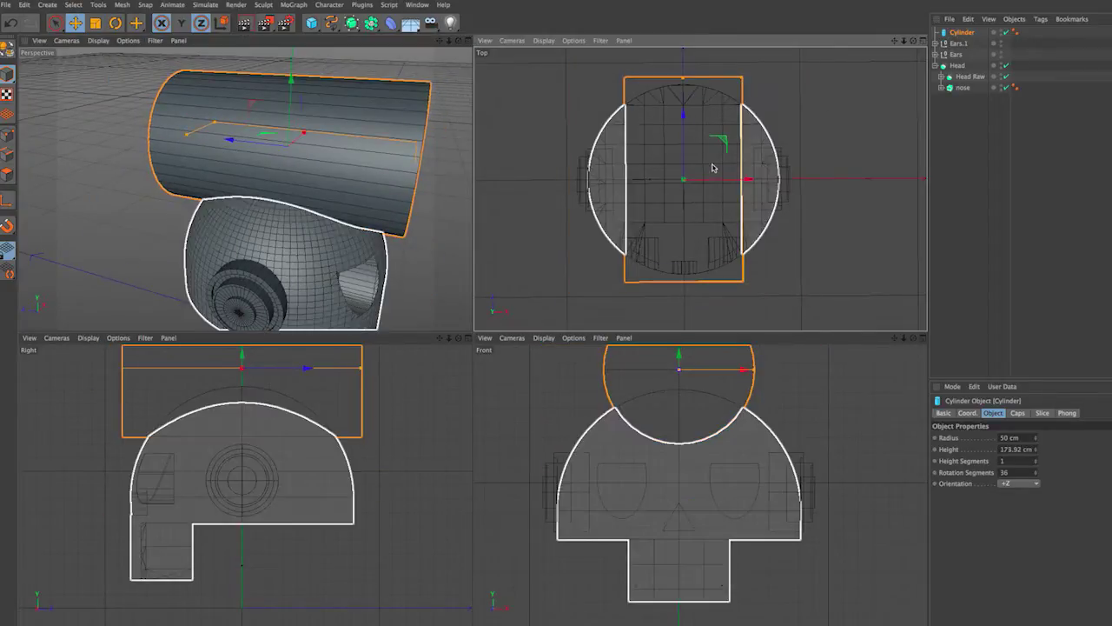
scroll(817, 445, "down", 3)
Step: Place the head and the cylinder under a new Boole to cut the skull top
left_click(371, 23)
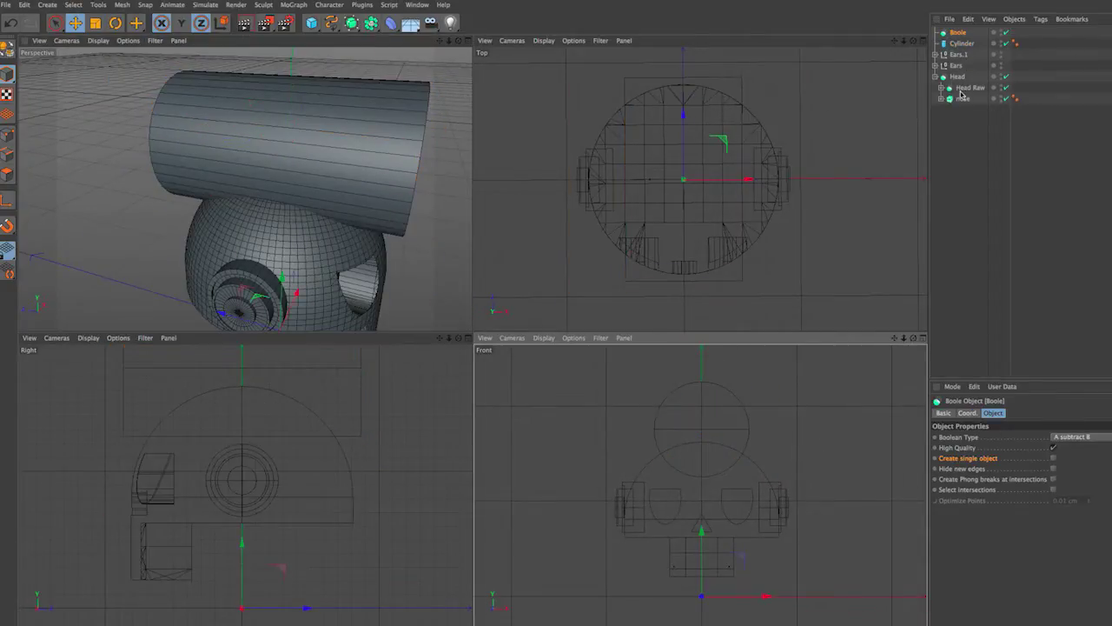
mouse_move(956, 66)
left_mouse_down()
mouse_move(959, 34)
mouse_move(965, 44)
left_mouse_up()
mouse_move(287, 191)
left_mouse_down("alt")
mouse_move(218, 190)
mouse_move(336, 174)
left_mouse_up("alt")
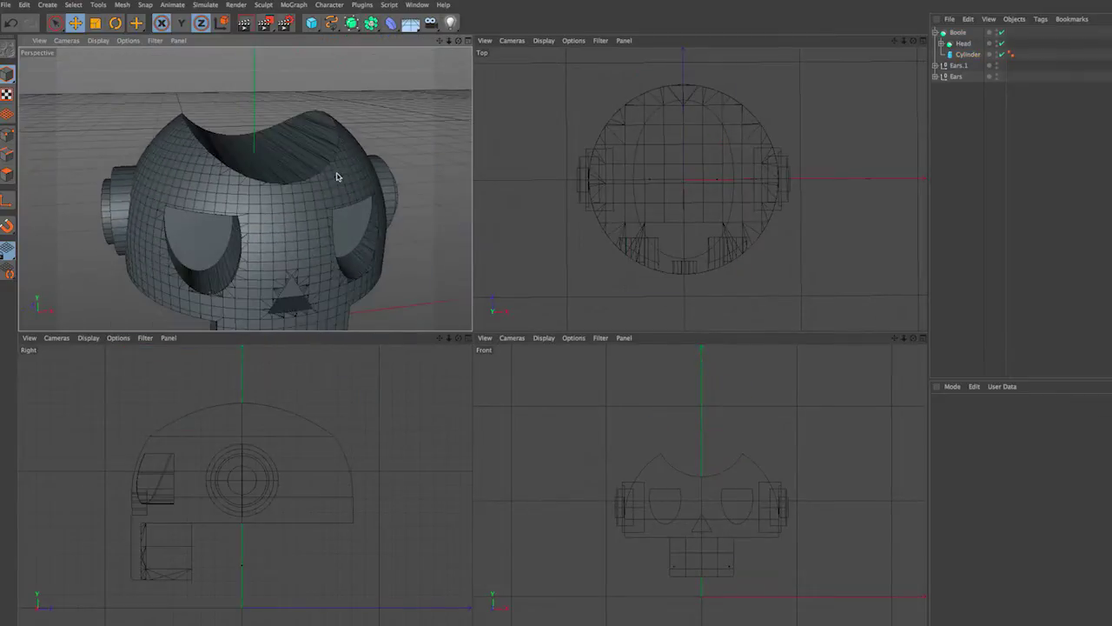
right_click_drag(336, 174, 417, 199, "alt")
mouse_move(417, 199)
left_mouse_down("alt")
mouse_move(385, 149)
mouse_move(397, 161)
left_mouse_up("alt")
left_click(956, 32)
left_click(967, 54)
left_click(963, 43)
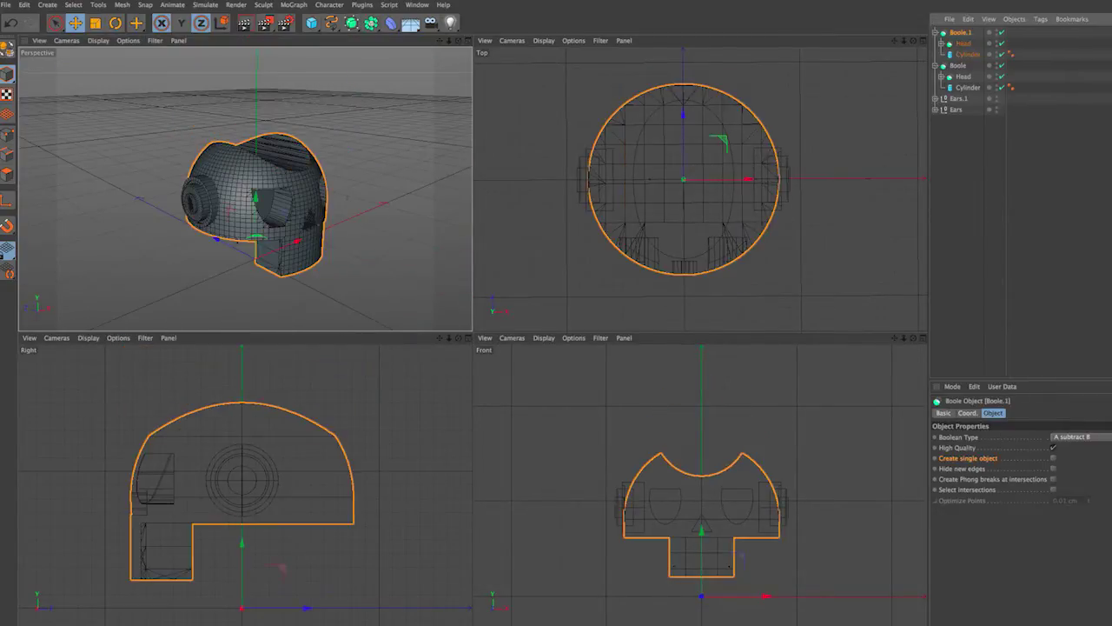
left_click(967, 54)
Step: Inspect the carved head top and select the cylinder under Boole.1
left_click(402, 227)
left_click_drag(402, 227, 313, 191, "alt")
mouse_move(312, 192)
right_mouse_down("alt")
mouse_move(279, 132)
mouse_move(330, 174)
right_mouse_up("alt")
left_click(967, 54)
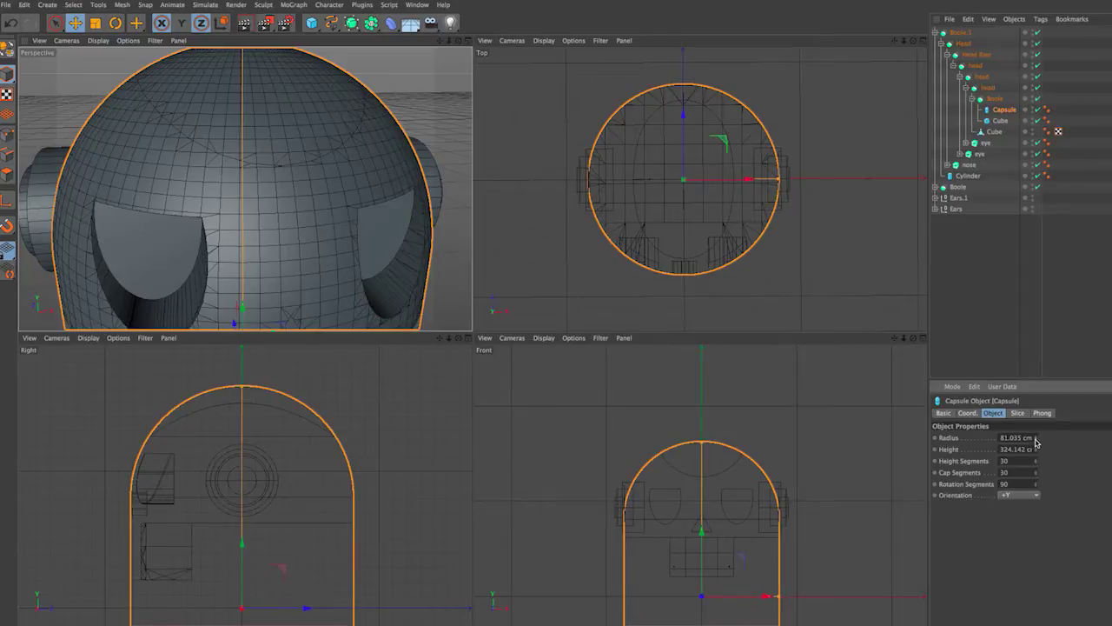
Step: Set the capsule radius to 79.035 cm, resize the block's depth, and move Head top above Head
left_click(1035, 442)
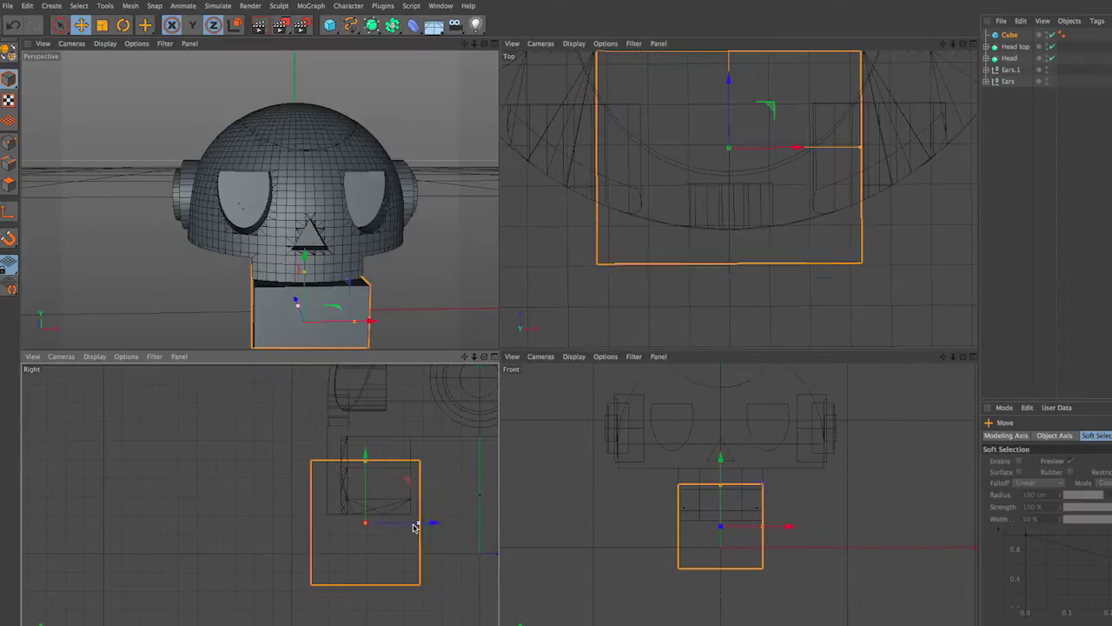
mouse_move(415, 527)
left_mouse_down()
mouse_move(451, 551)
mouse_move(423, 548)
left_mouse_up()
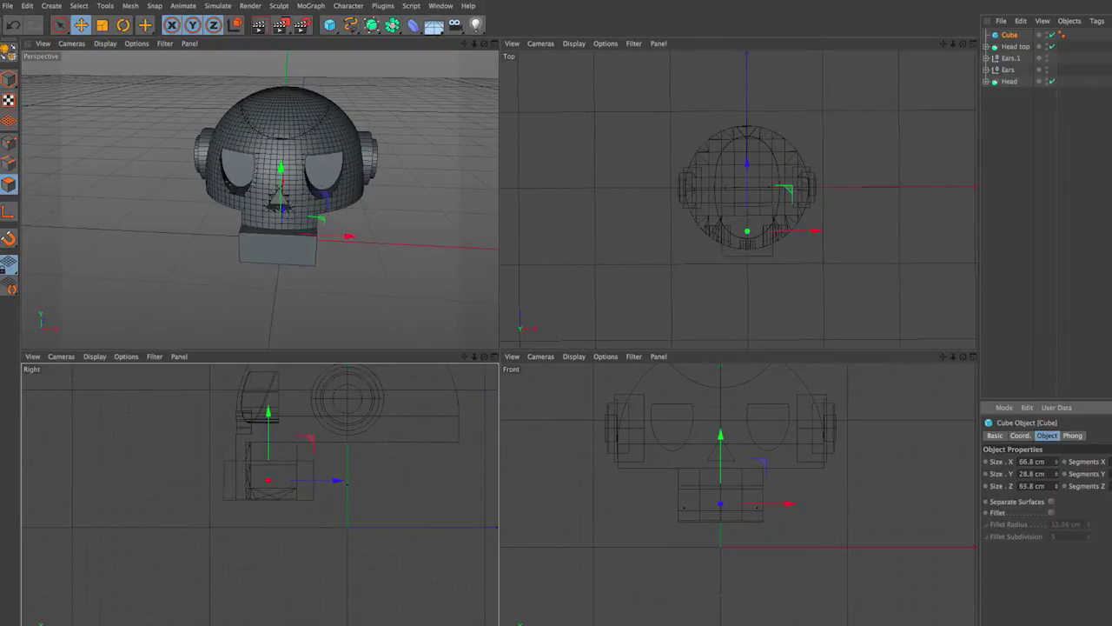
left_click_drag(725, 438, 724, 437)
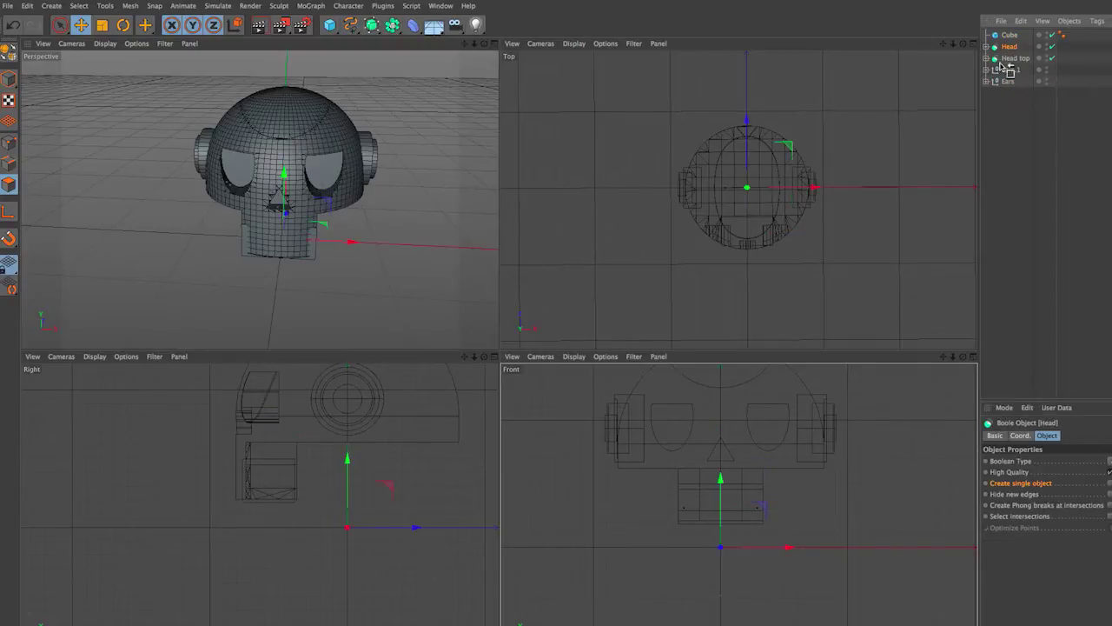
left_click_drag(1008, 70, 1047, 58)
mouse_move(492, 320)
left_mouse_down("alt")
mouse_move(454, 221)
mouse_move(109, 231)
mouse_move(427, 275)
mouse_move(363, 207)
left_mouse_up("alt")
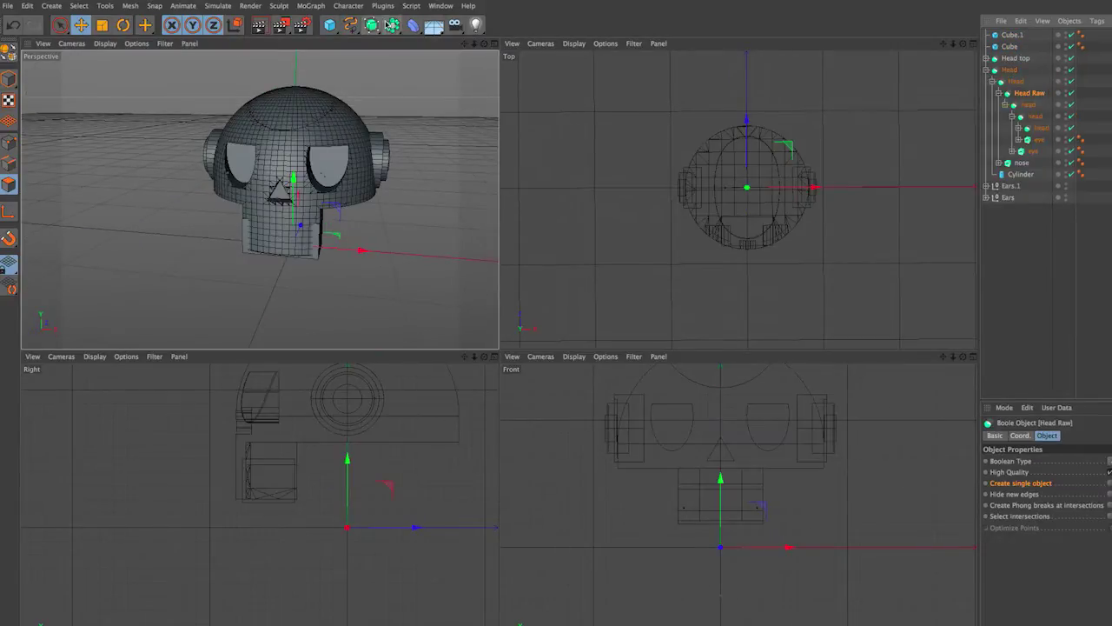
Step: Raise the cube up beneath the head in the front view
left_click(391, 25)
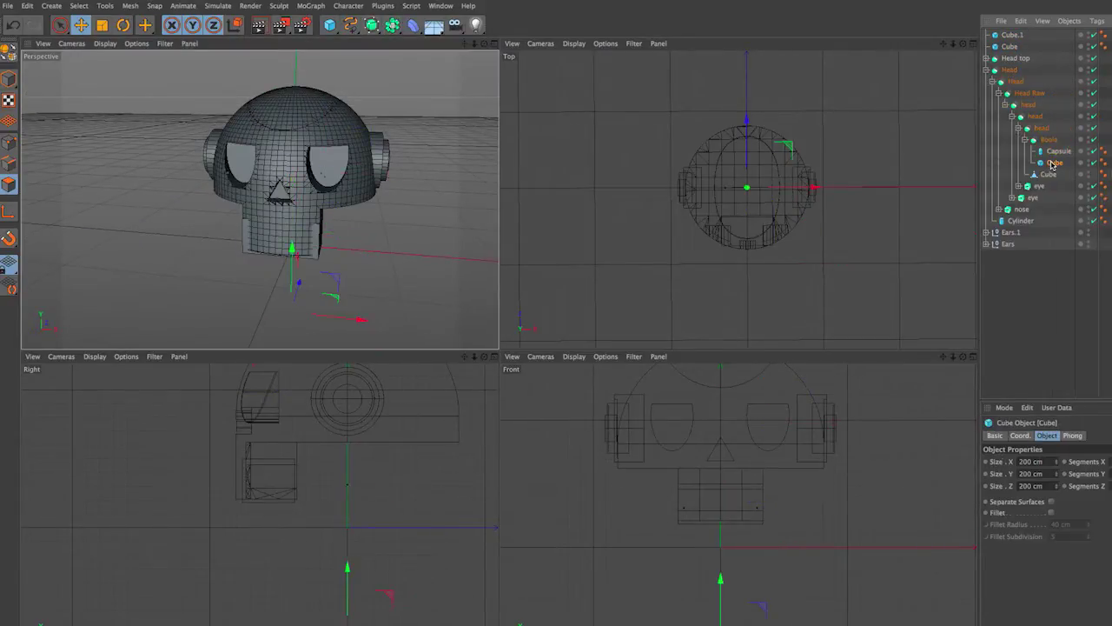
left_click_drag(719, 561, 719, 556)
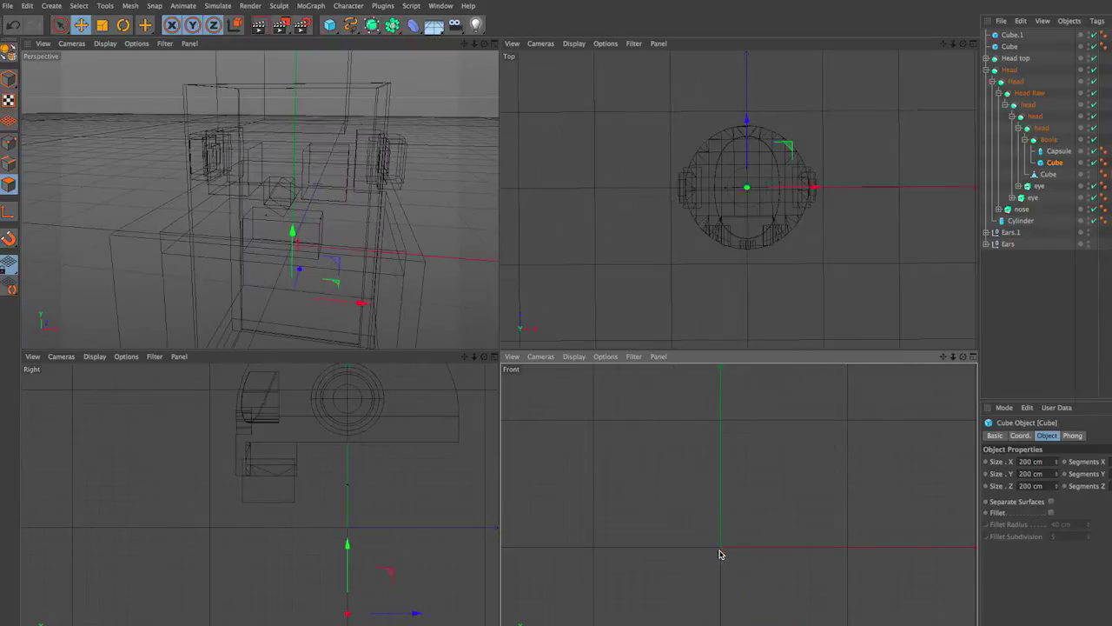
scroll(380, 189, "up", 5)
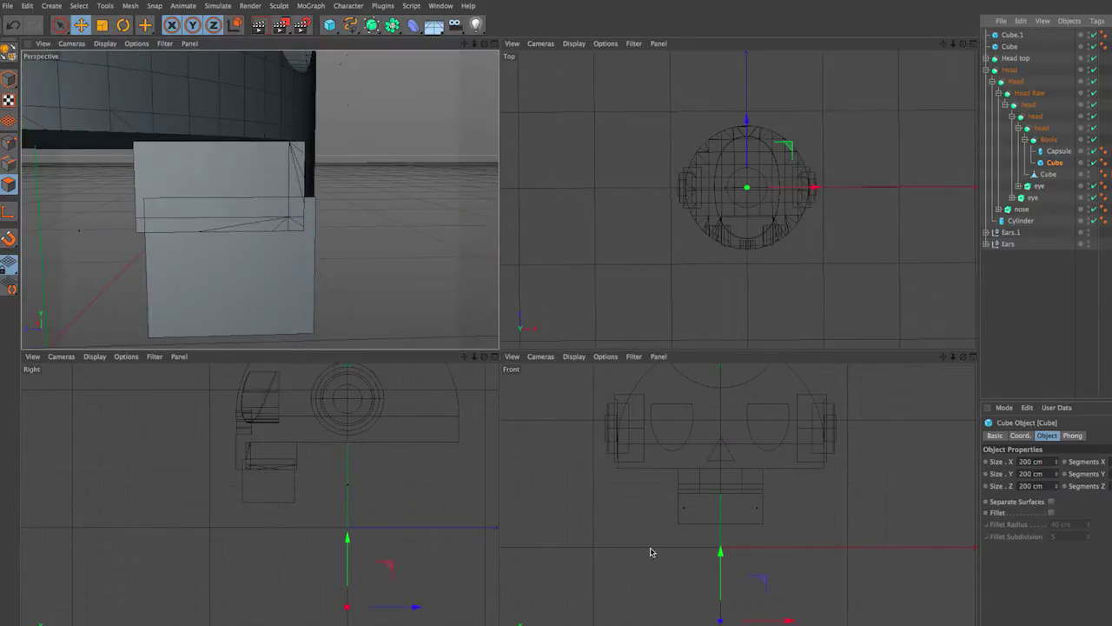
left_click(720, 554)
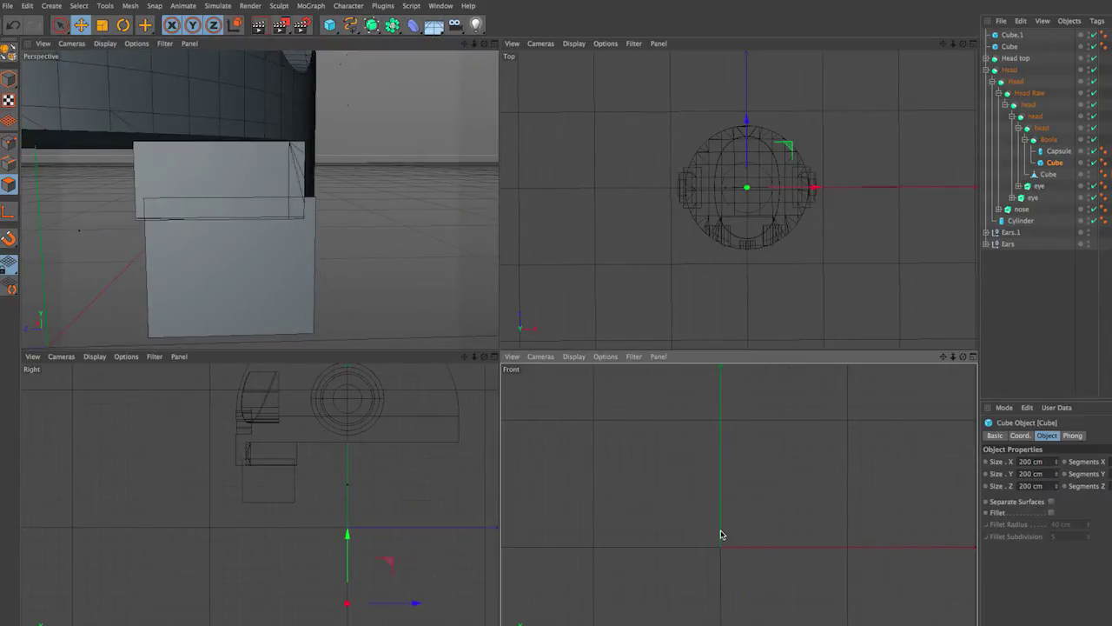
left_click_drag(720, 534, 720, 527)
left_click_drag(348, 534, 348, 524)
mouse_move(200, 208)
left_mouse_down("alt")
mouse_move(147, 197)
mouse_move(199, 217)
left_mouse_up("alt")
left_click_drag(312, 255, 261, 243, "alt")
left_click(346, 529)
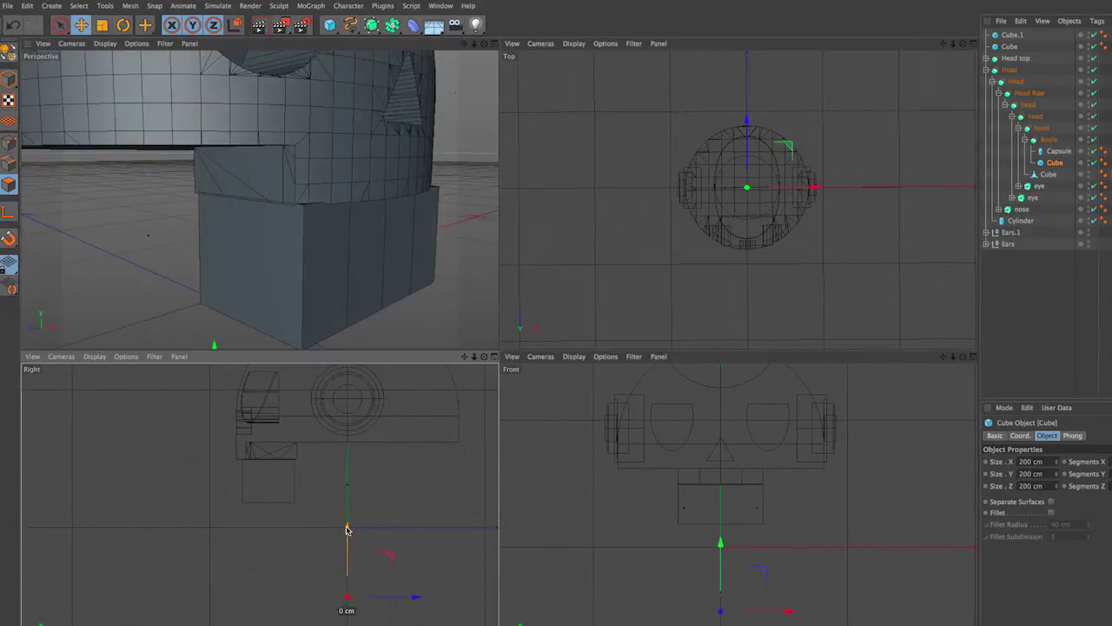
Step: Delete the duplicate Cube.1 and thin the block's depth to 29.8 cm
left_click(1011, 35)
key("Delete")
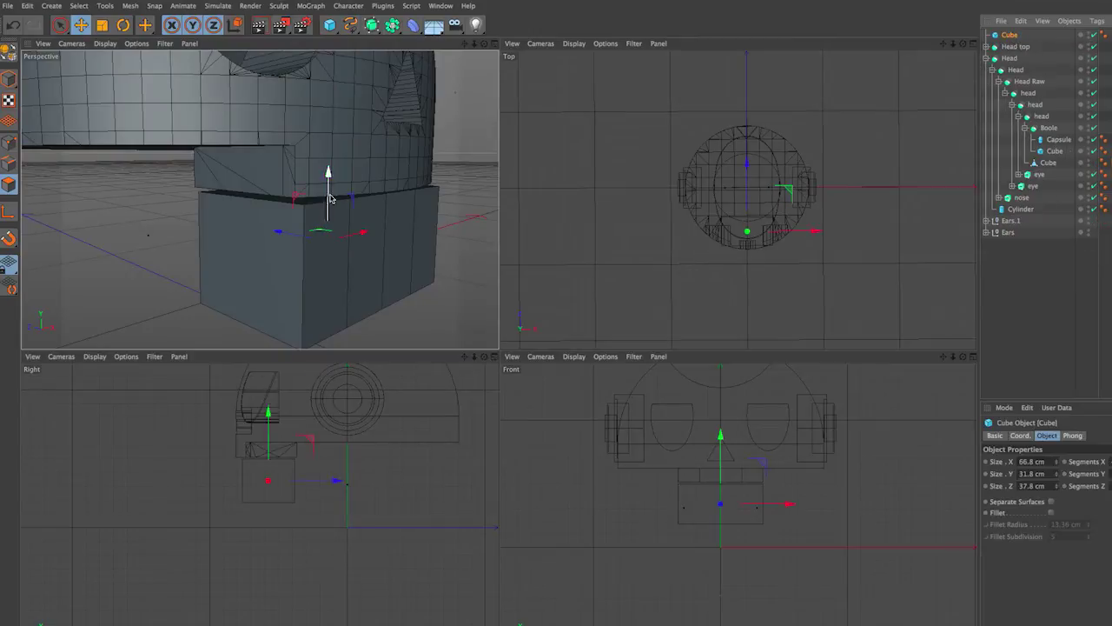
scroll(352, 556, "up", 3)
scroll(339, 530, "up", 3)
left_click_drag(365, 330, 397, 228, "alt")
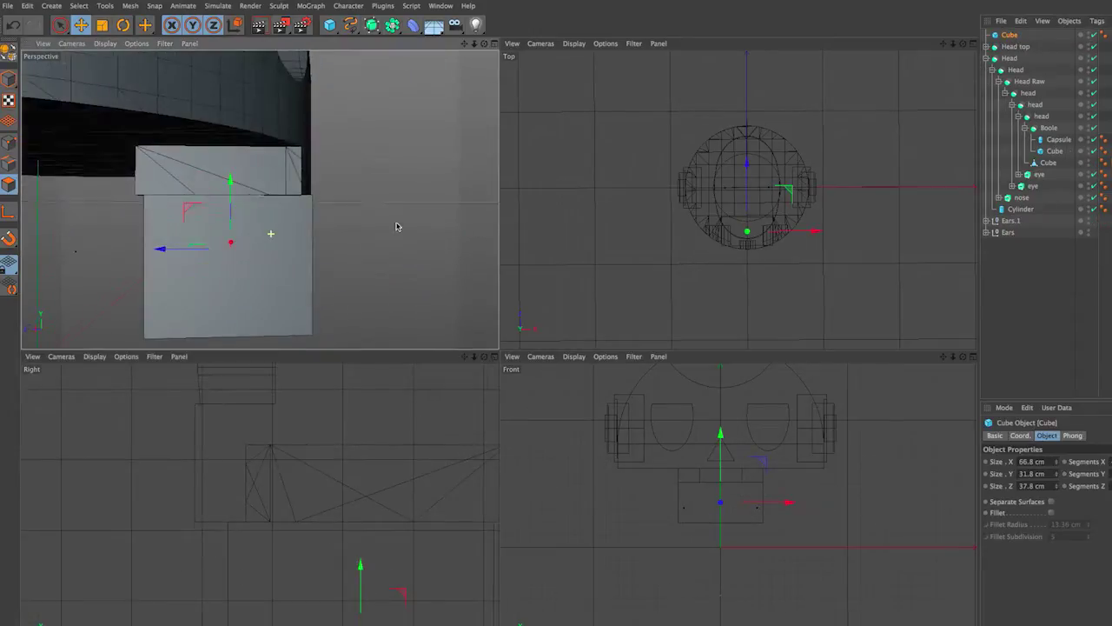
key("t")
key("y")
left_click_drag(1059, 490, 1059, 513)
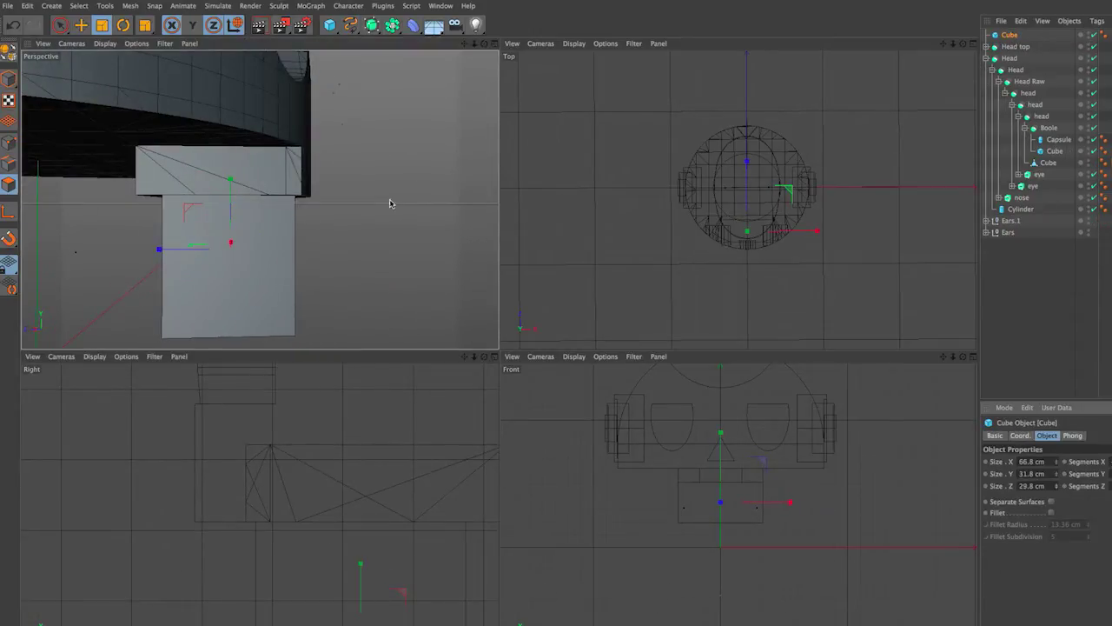
mouse_move(391, 203)
left_mouse_down("alt")
mouse_move(149, 186)
mouse_move(490, 247)
mouse_move(377, 273)
mouse_move(248, 198)
mouse_move(164, 174)
mouse_move(330, 154)
mouse_move(322, 223)
mouse_move(306, 228)
mouse_move(458, 243)
mouse_move(358, 252)
mouse_move(408, 252)
left_mouse_up("alt")
Step: Select the jaw block's bottom faces and try moving a front vertical edge, then undo it
key("e")
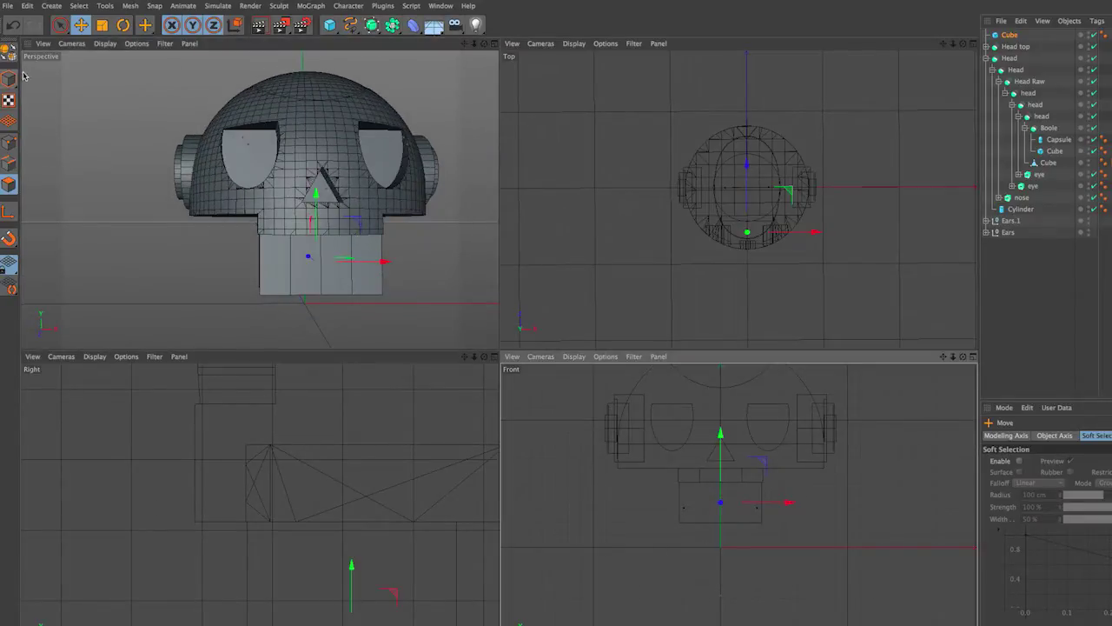
mouse_move(249, 268)
left_mouse_down("alt")
mouse_move(296, 300)
mouse_move(275, 331)
mouse_move(243, 217)
mouse_move(290, 213)
mouse_move(231, 254)
left_mouse_up("alt")
scroll(251, 252, "up", 5)
left_click(9, 166)
left_click(221, 240)
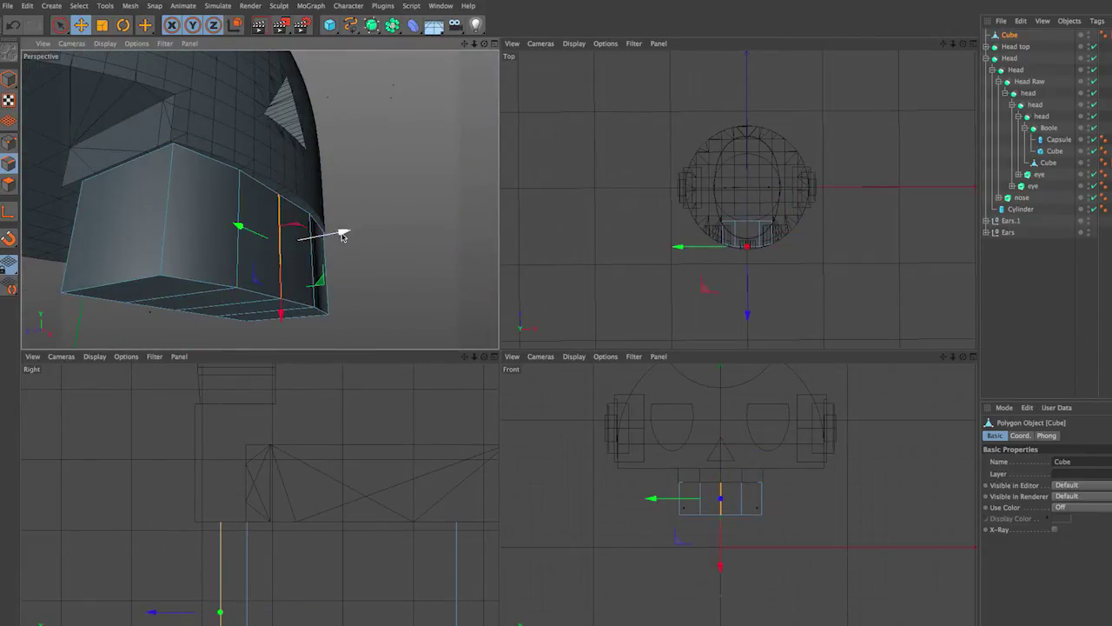
key("ctrl+z")
key("ctrl+z")
key("ctrl+z")
key("ctrl+z")
key("ctrl+z")
key("ctrl+z")
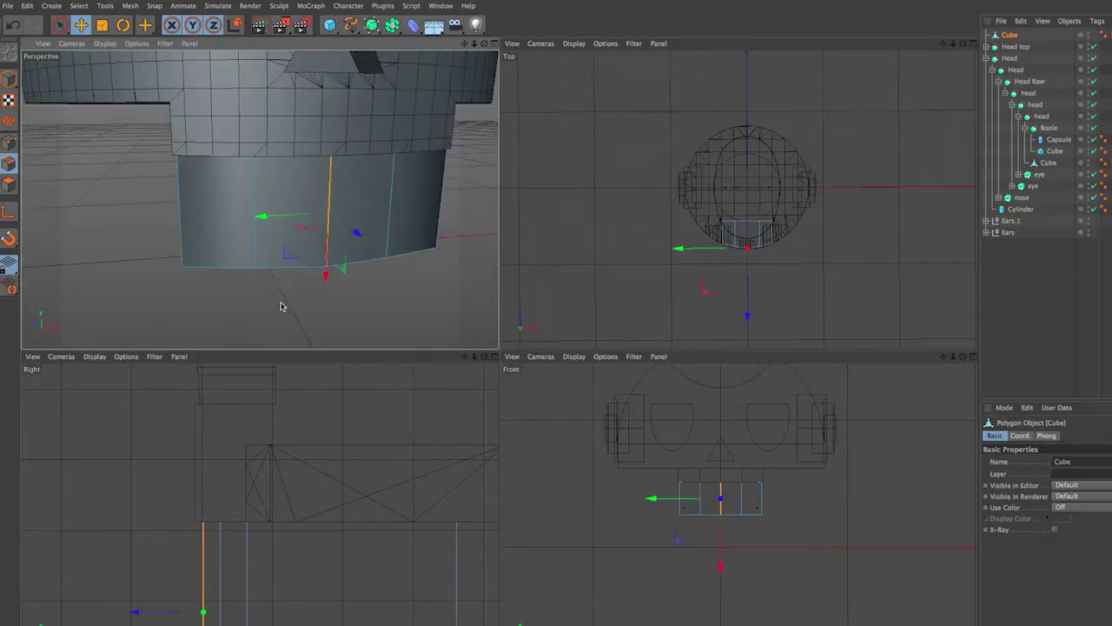
key("ctrl+z")
key("ctrl+z")
key("ctrl+z")
Step: Nudge the jaw block up against the head to seat it, then undo the nudges
left_click_drag(245, 167, 244, 169)
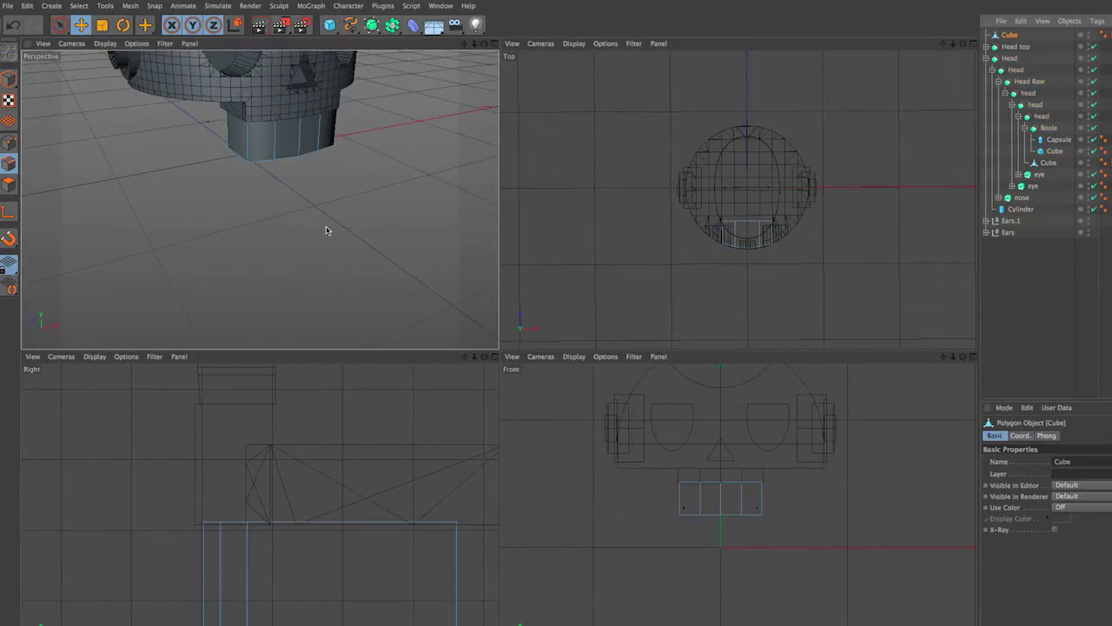
key("ctrl+z")
left_click_drag(284, 144, 283, 132)
key("ctrl+z")
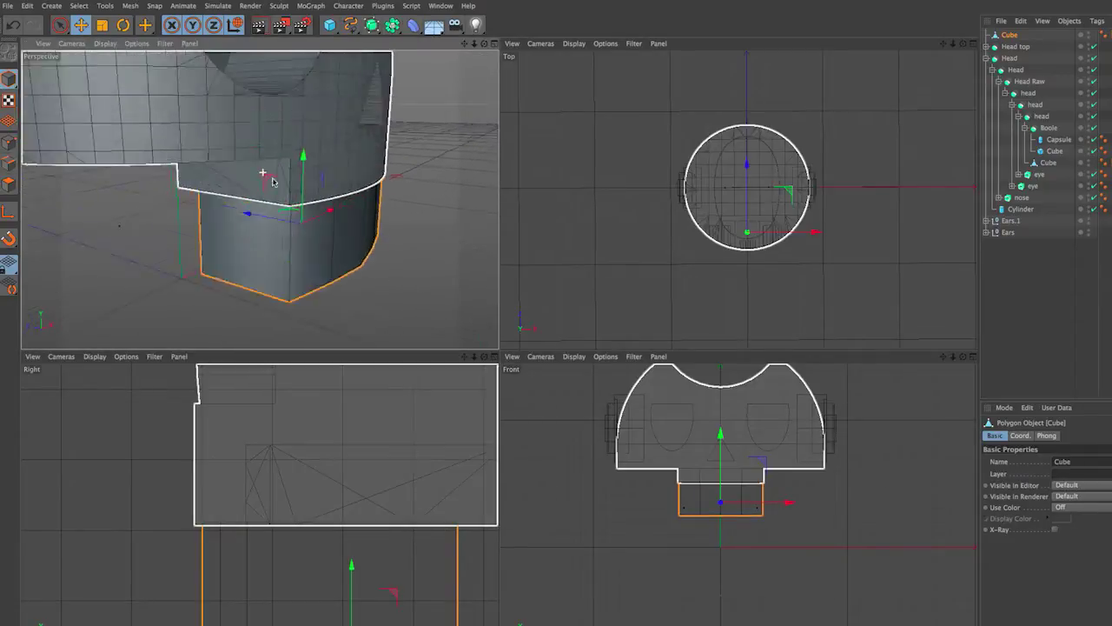
key("ctrl+z")
key("ctrl+z")
Step: Render a preview of the head and maximise the Perspective viewport
key("ctrl+z")
key("ctrl+z")
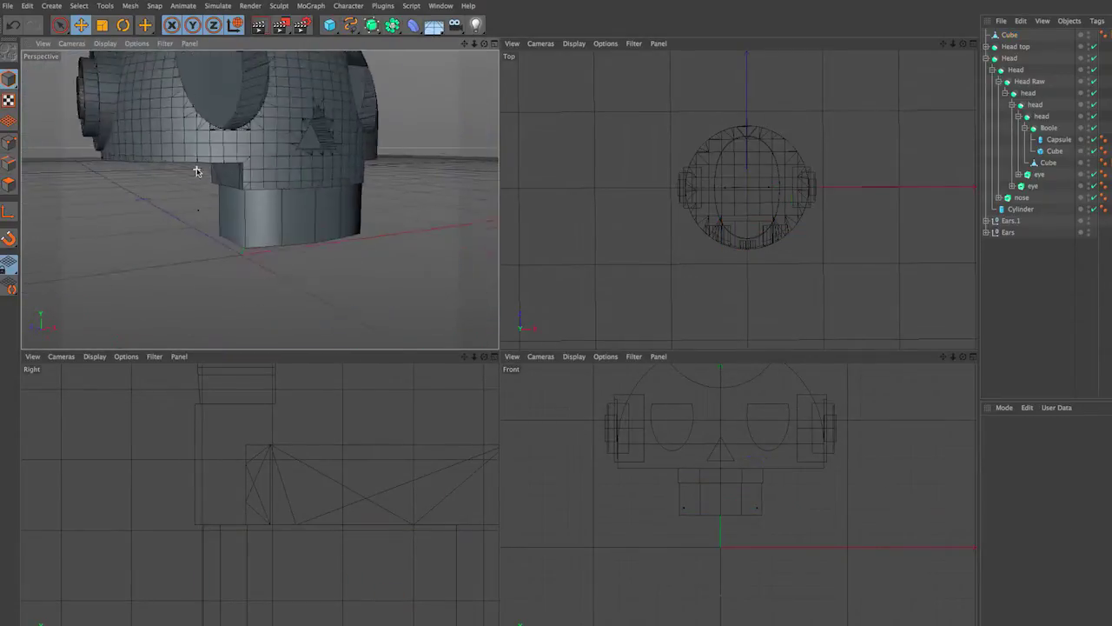
key("ctrl+z")
key("ctrl+z")
key("ctrl+r")
key("ctrl+z")
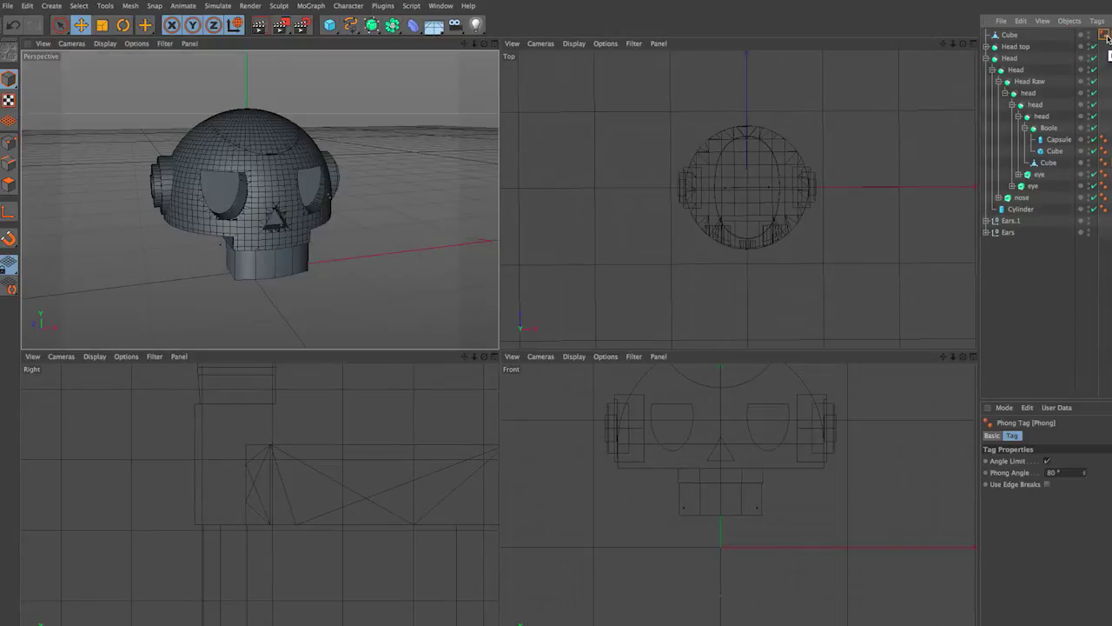
key("ctrl+z")
key("ctrl+r")
middle_click(395, 343)
Step: Bevel the selected teeth polygons with Preserve Groups unchecked to separate them into blocks
key("ctrl+z")
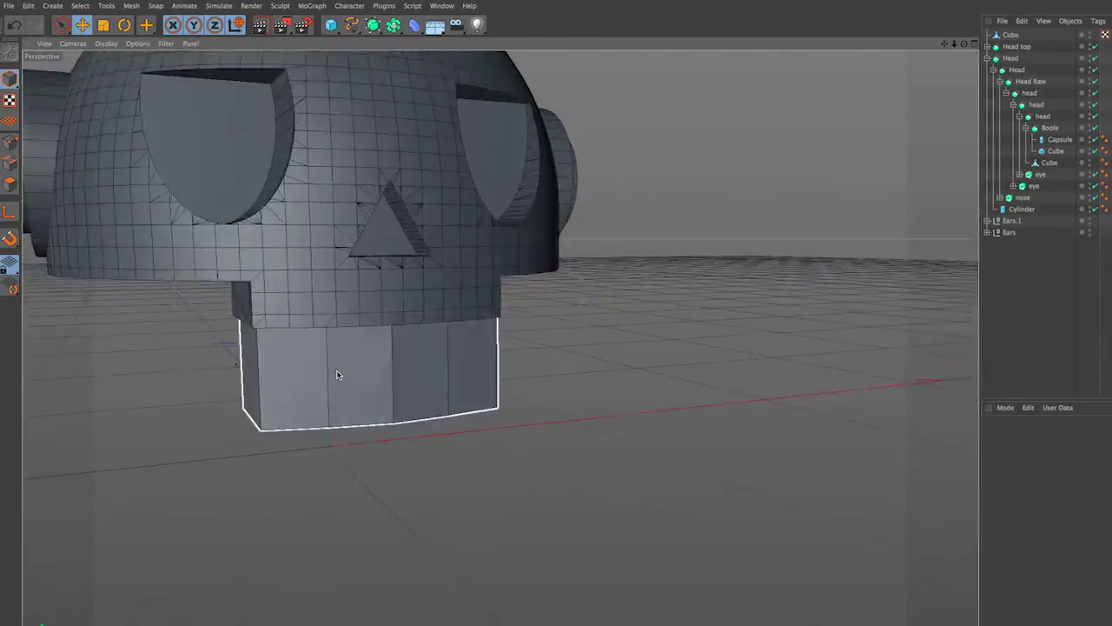
key("ctrl+z")
key("ctrl+z")
key("ctrl+z")
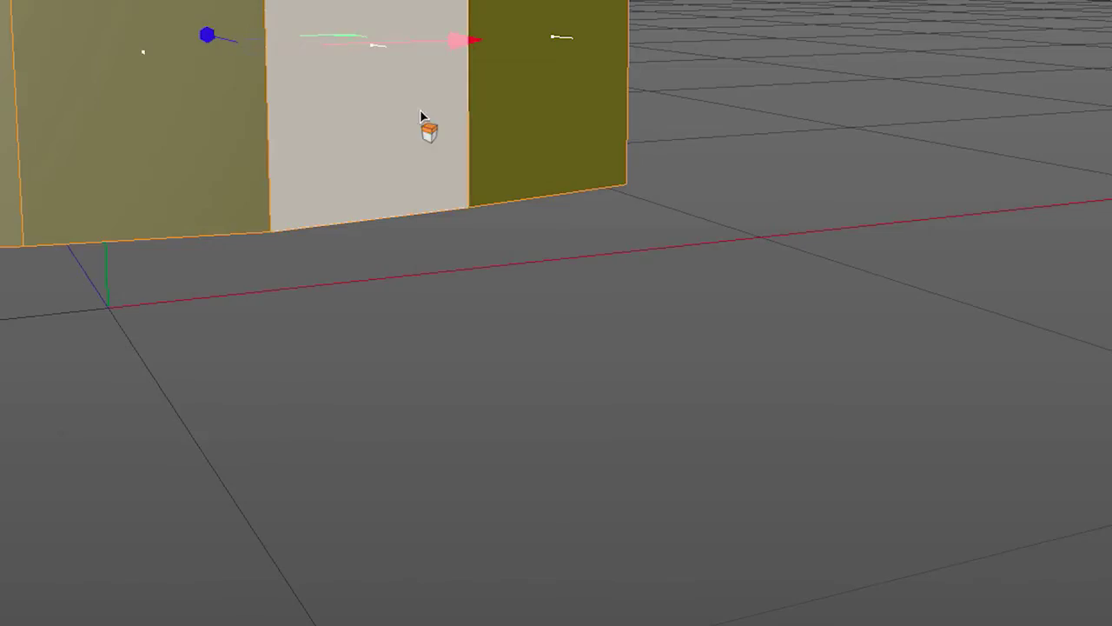
right_click(420, 353)
left_click(466, 518)
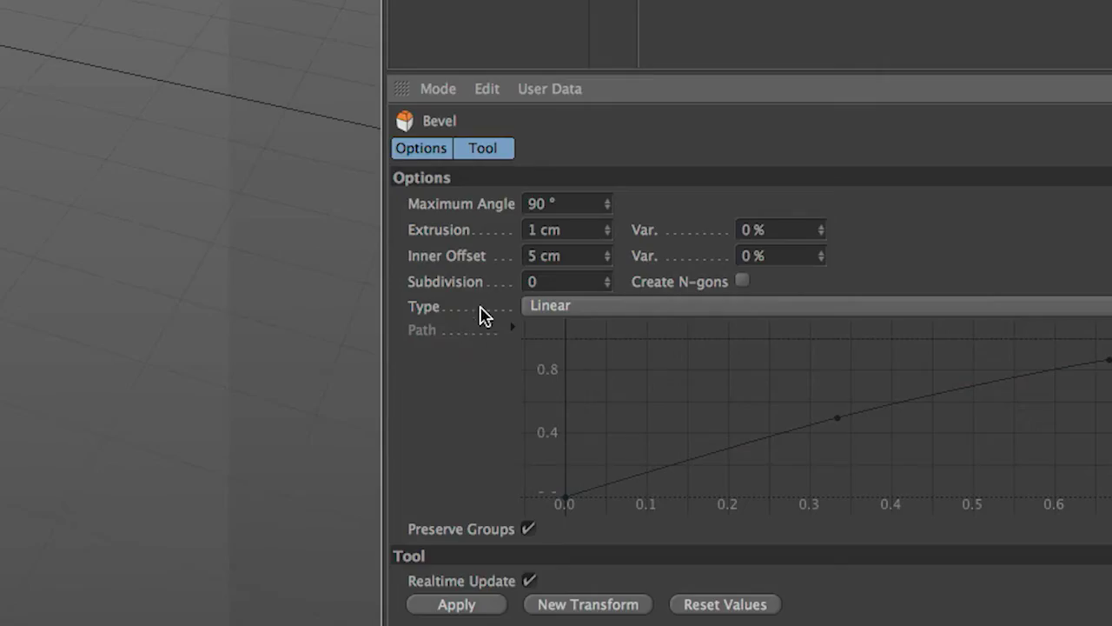
left_click(528, 529)
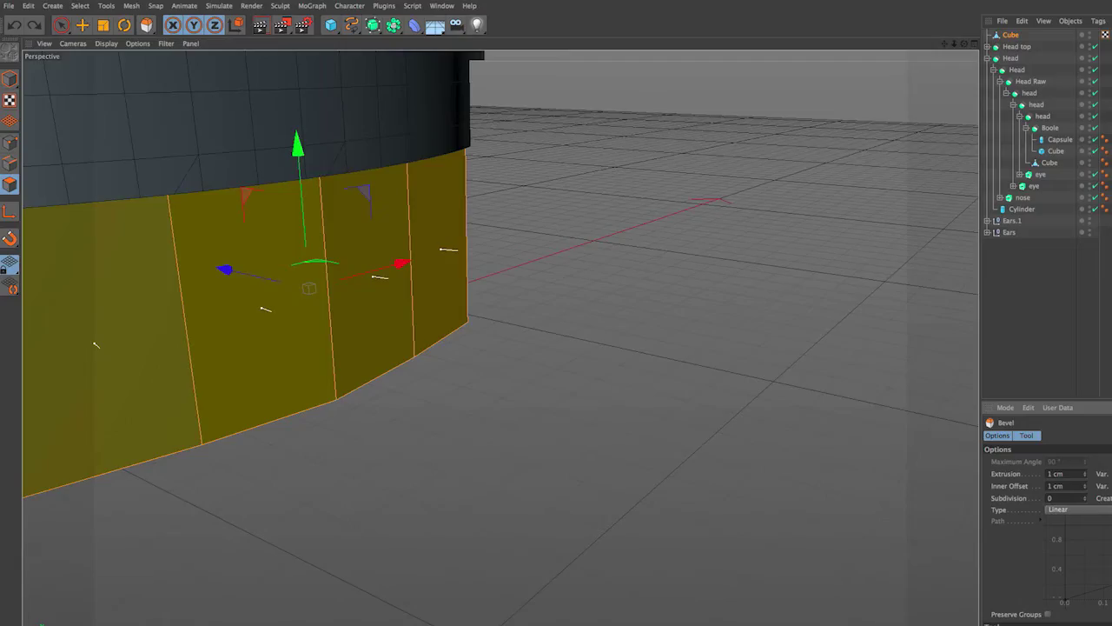
type("1")
mouse_move(94, 342)
left_mouse_down()
mouse_move(410, 472)
mouse_move(211, 422)
left_mouse_up()
Step: Return to Live Selection, orbit to a front-left view and render the smooth-shaded head
mouse_move(350, 445)
left_mouse_down("alt")
mouse_move(422, 391)
mouse_move(650, 437)
mouse_move(669, 495)
left_mouse_up("alt")
left_click(60, 24)
mouse_move(832, 434)
left_mouse_down("alt")
mouse_move(727, 392)
mouse_move(816, 405)
mouse_move(469, 347)
left_mouse_up("alt")
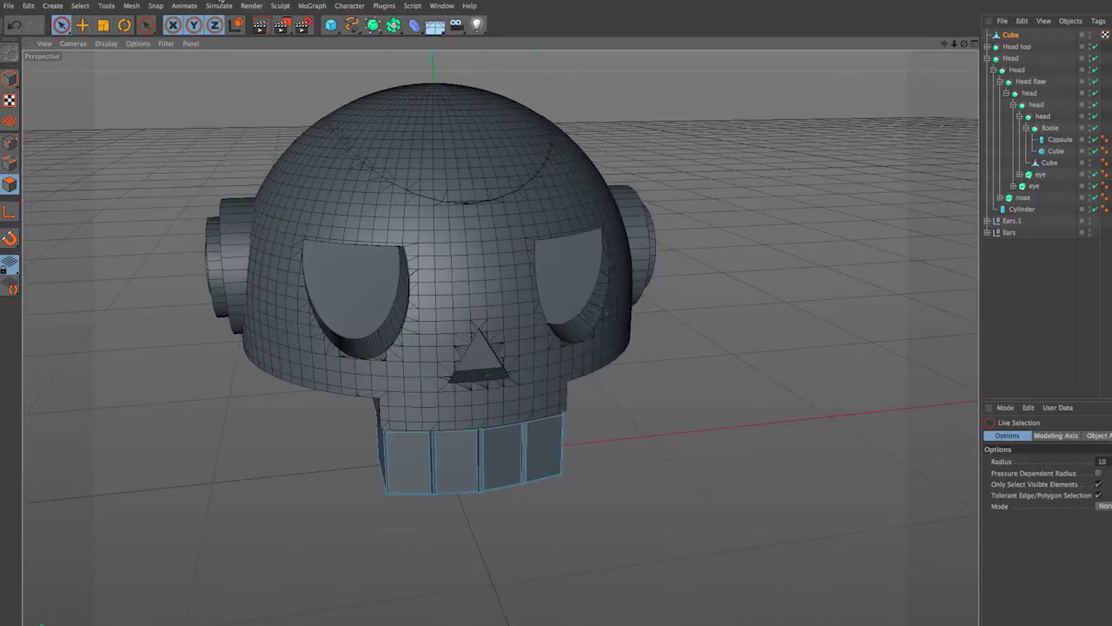
left_click(260, 24)
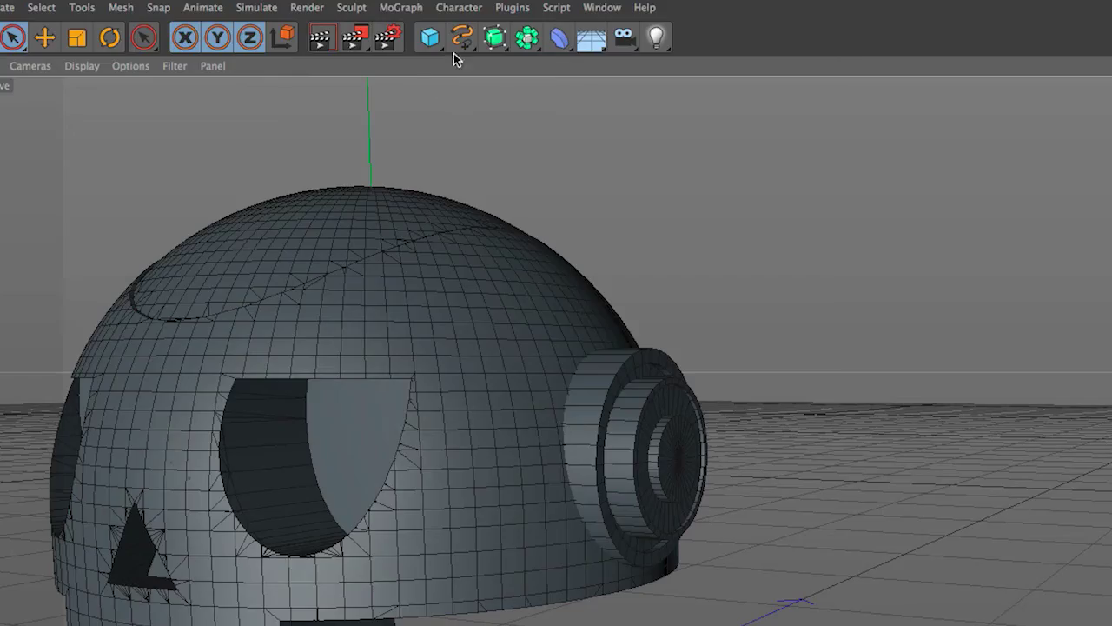
left_click(351, 24)
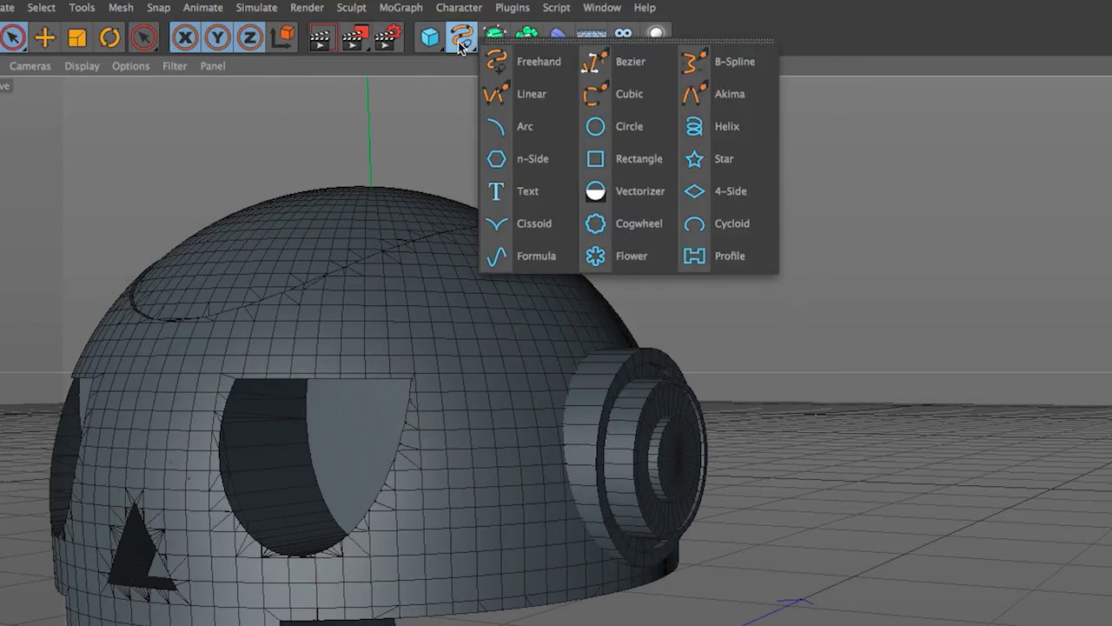
Step: Add a Helix spline in the XZ plane below the skull with a 12 cm start radius
left_click(729, 129)
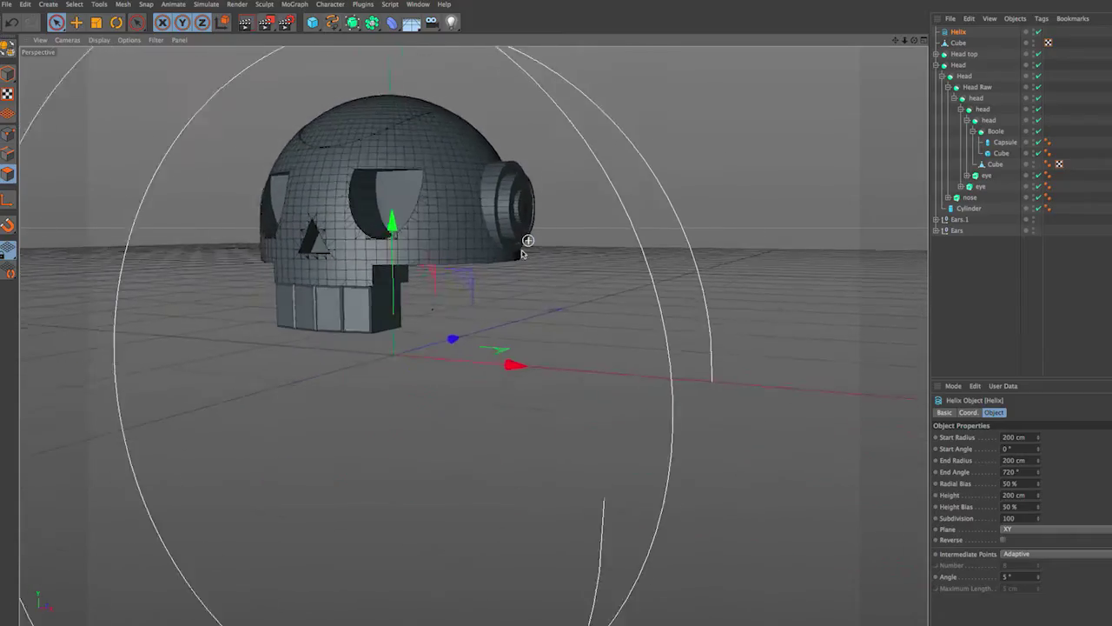
scroll(522, 252, "down", 3)
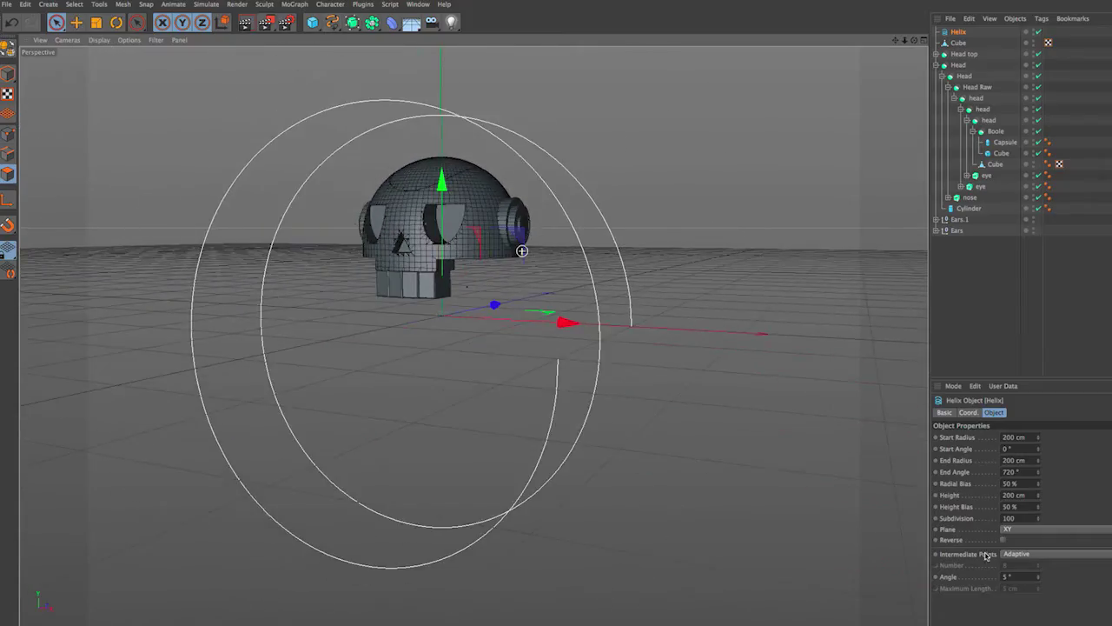
left_click(1008, 529)
left_click(1038, 540)
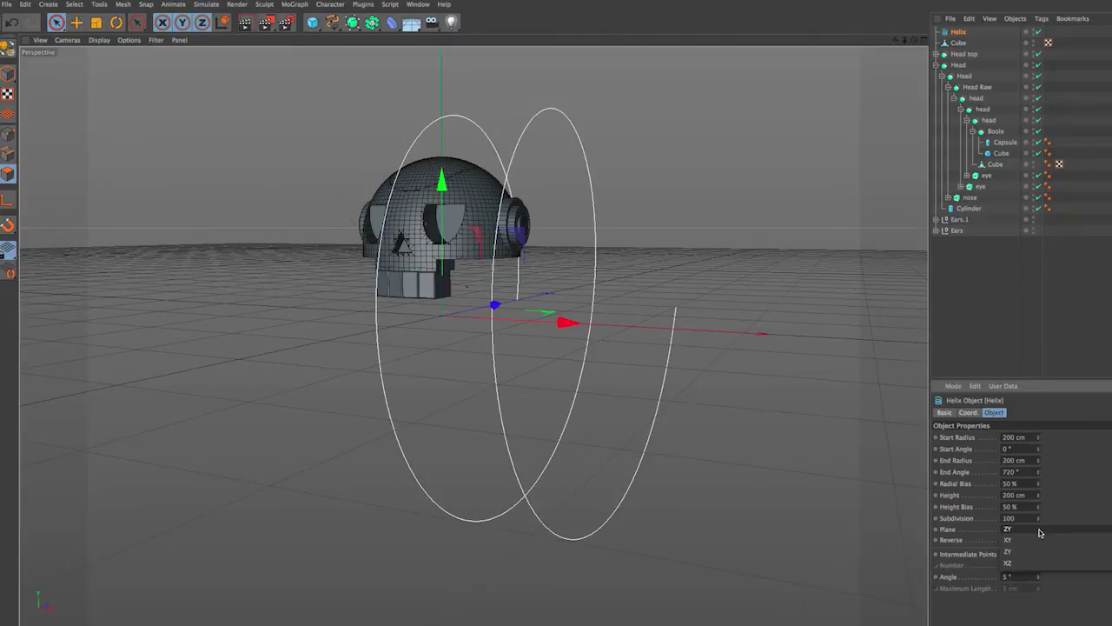
left_click(1039, 529)
left_click(1049, 560)
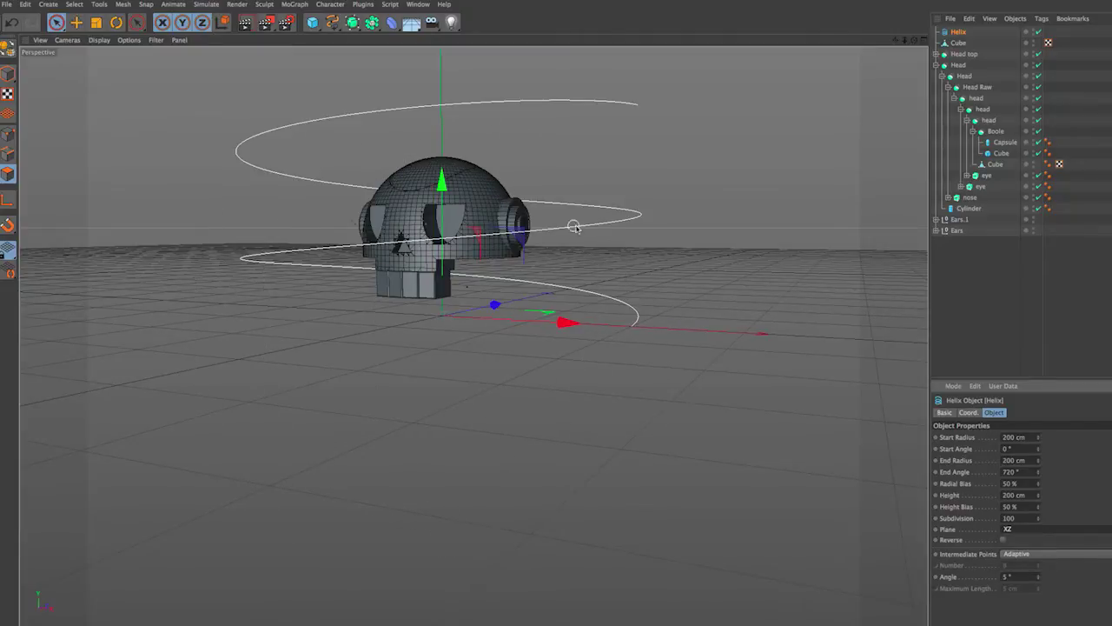
left_click_drag(457, 196, 484, 337)
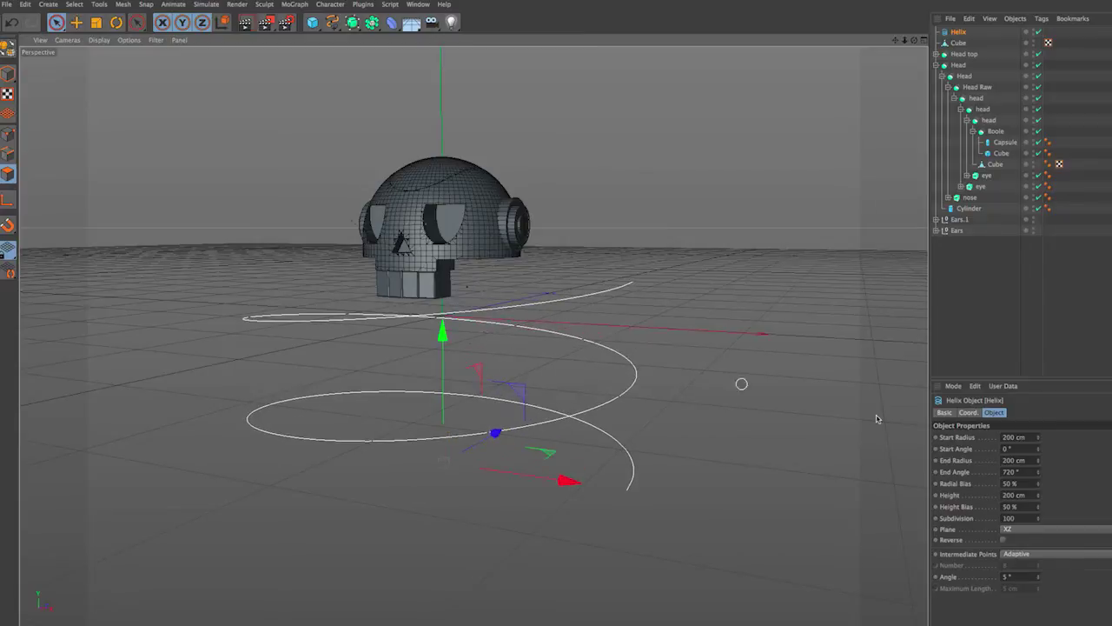
left_click_drag(1034, 438, 1040, 487)
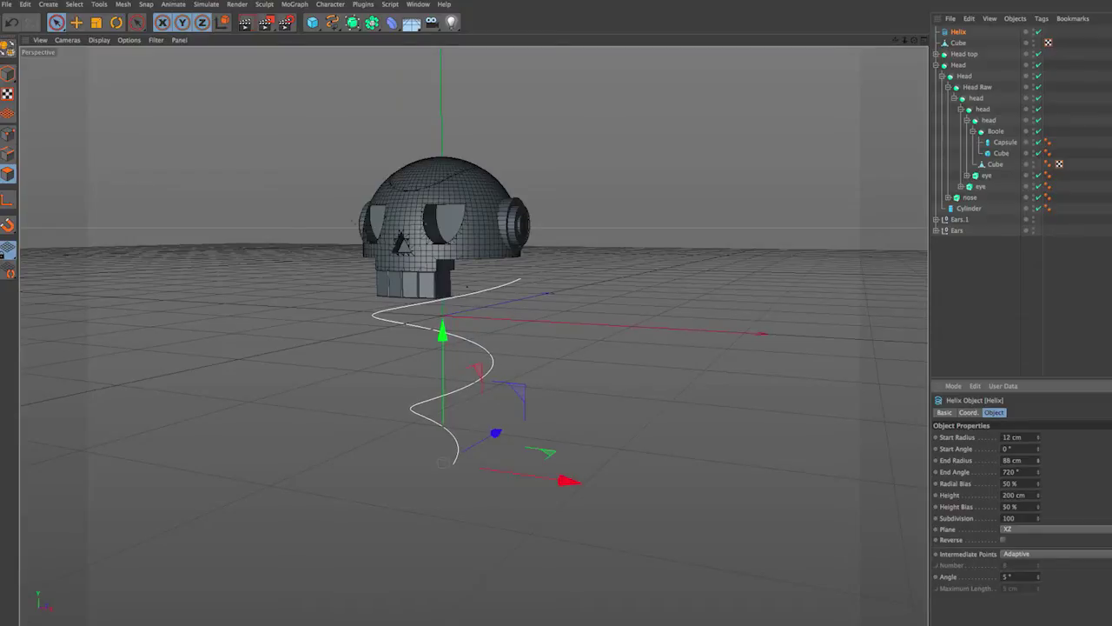
Step: Flip the helix to -180° pitch, raise it under the skull, and set end radius 38 cm
left_click(968, 412)
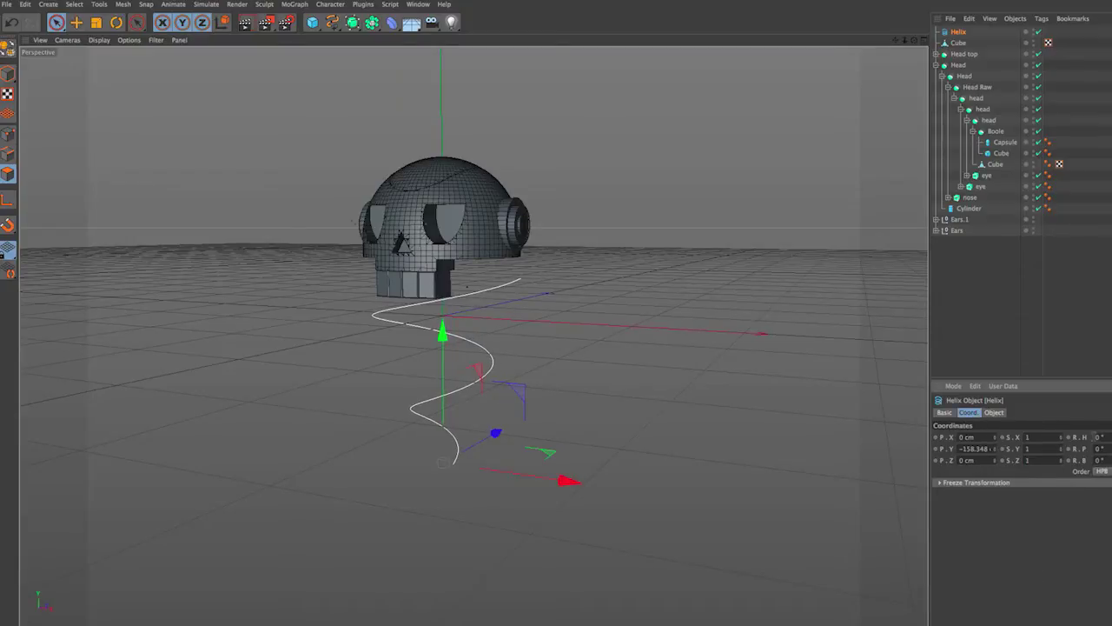
left_click_drag(1062, 449, 1061, 521)
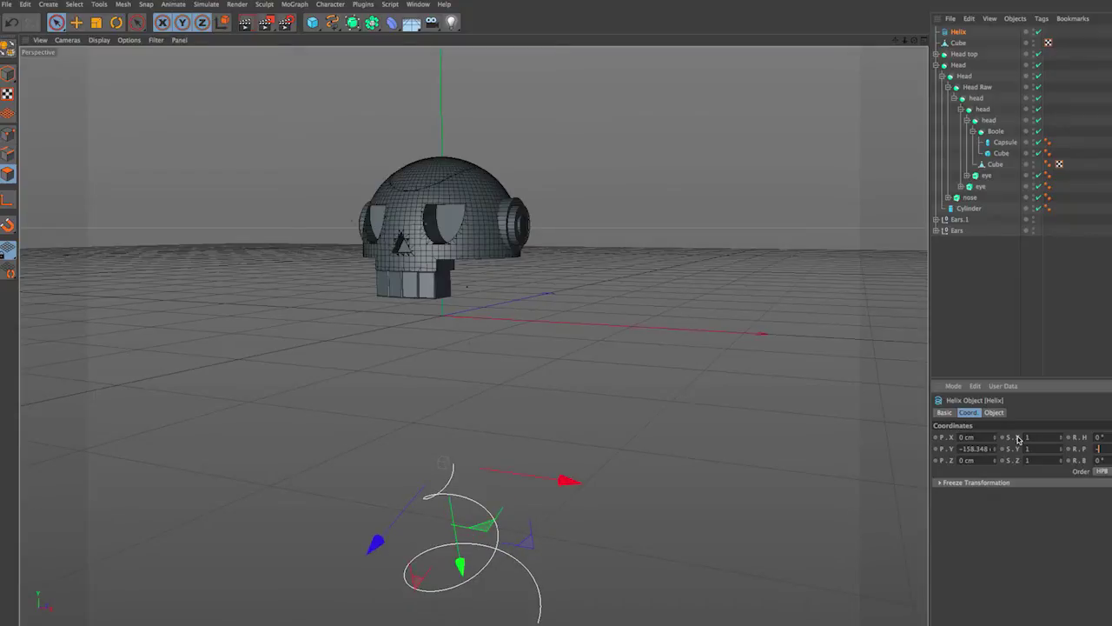
type("180")
key("Return")
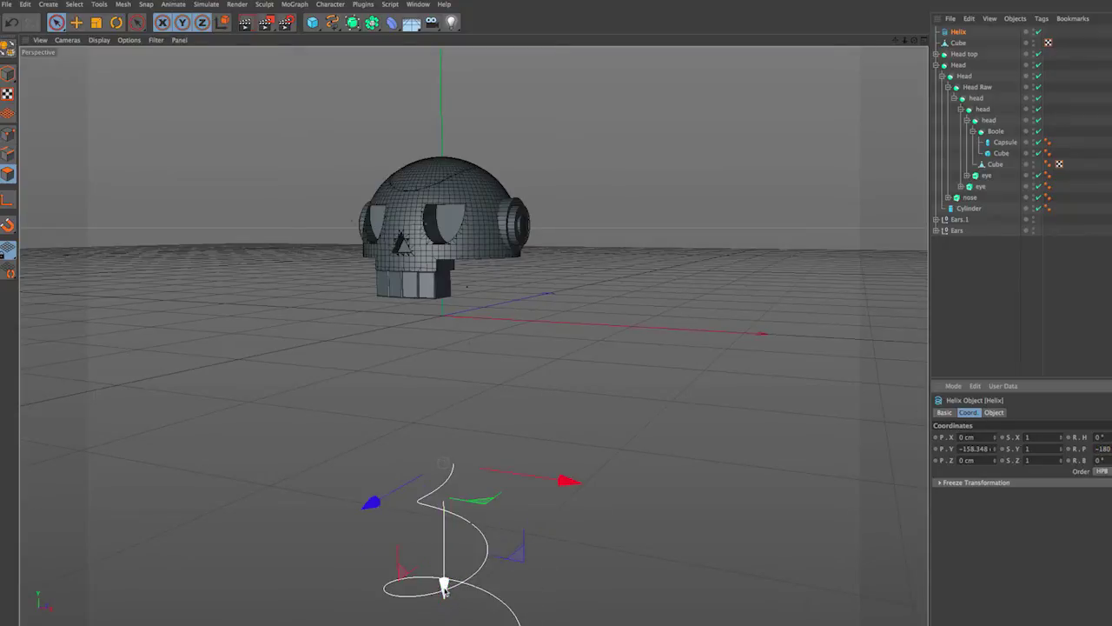
left_click_drag(443, 587, 456, 389)
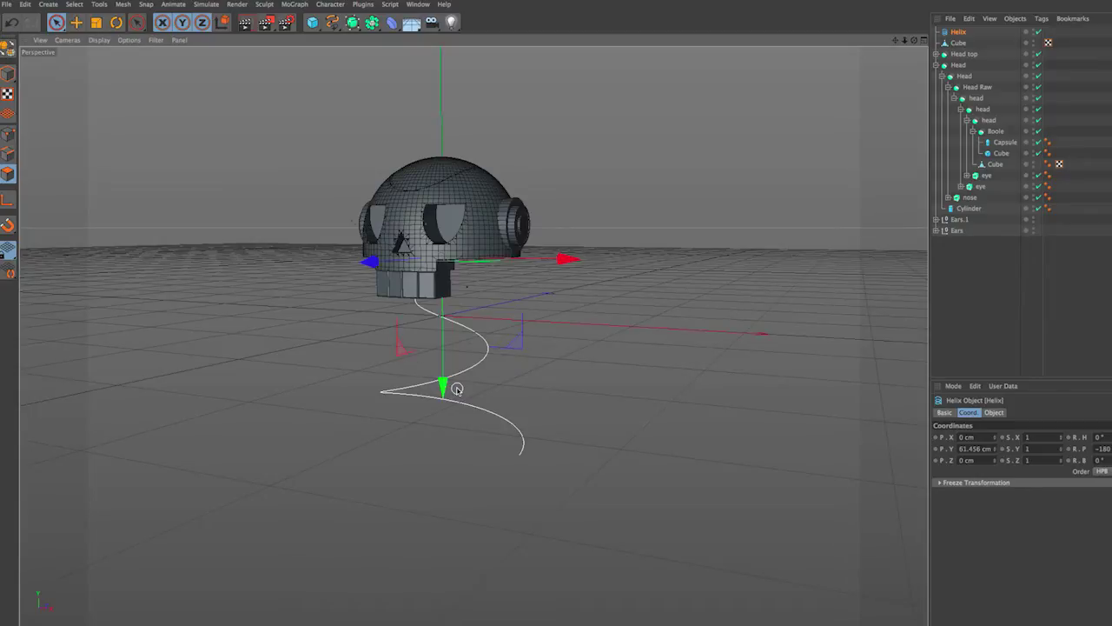
left_click(994, 412)
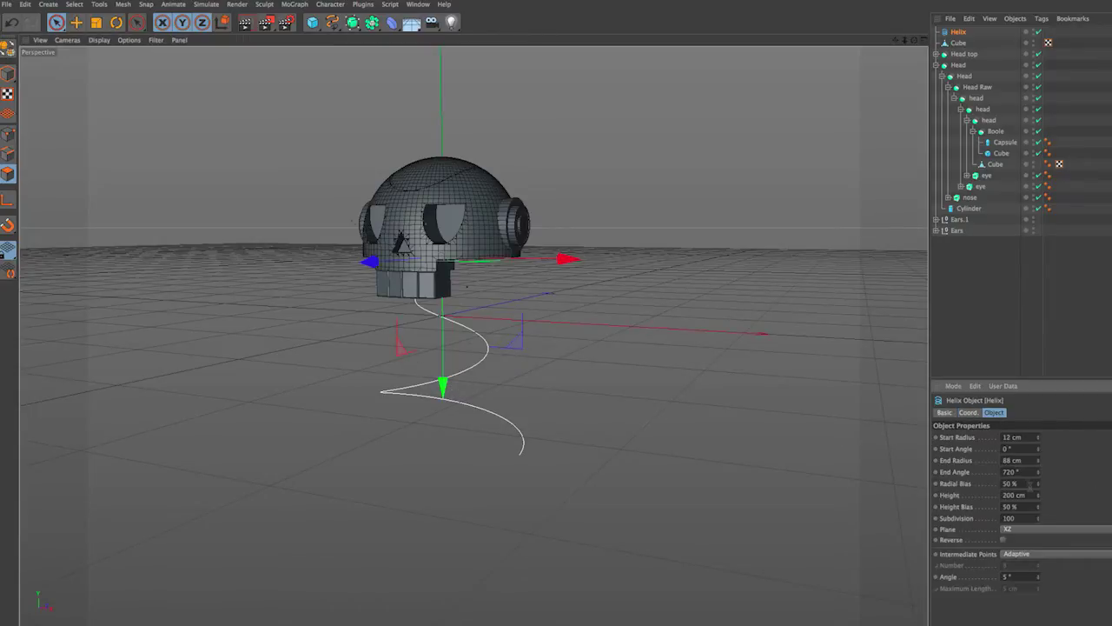
left_click_drag(1039, 462, 1039, 504)
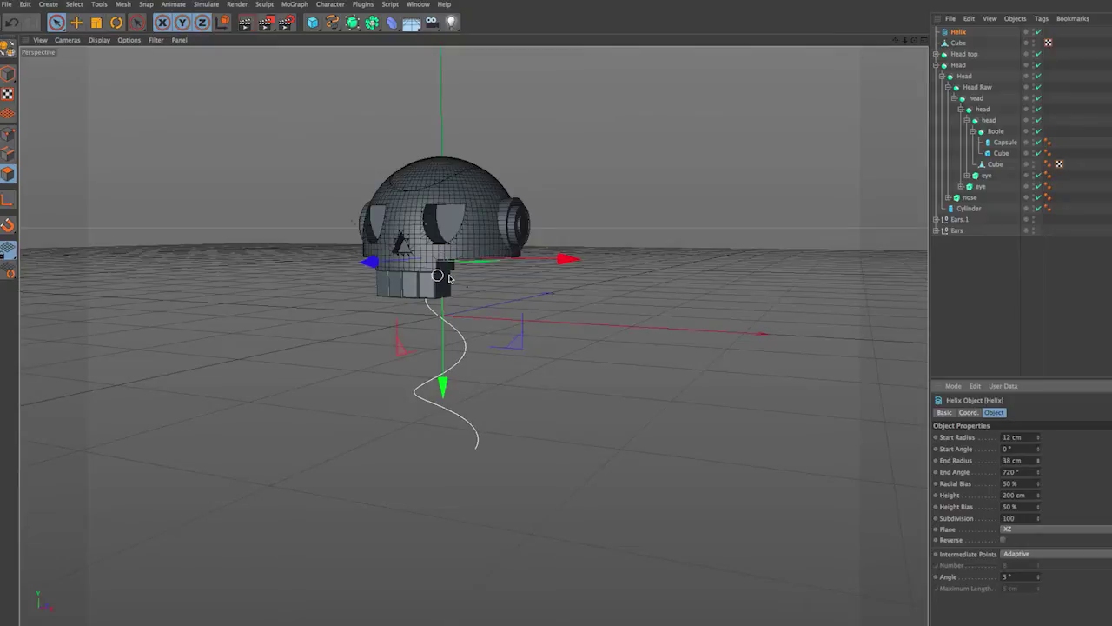
left_click(314, 22)
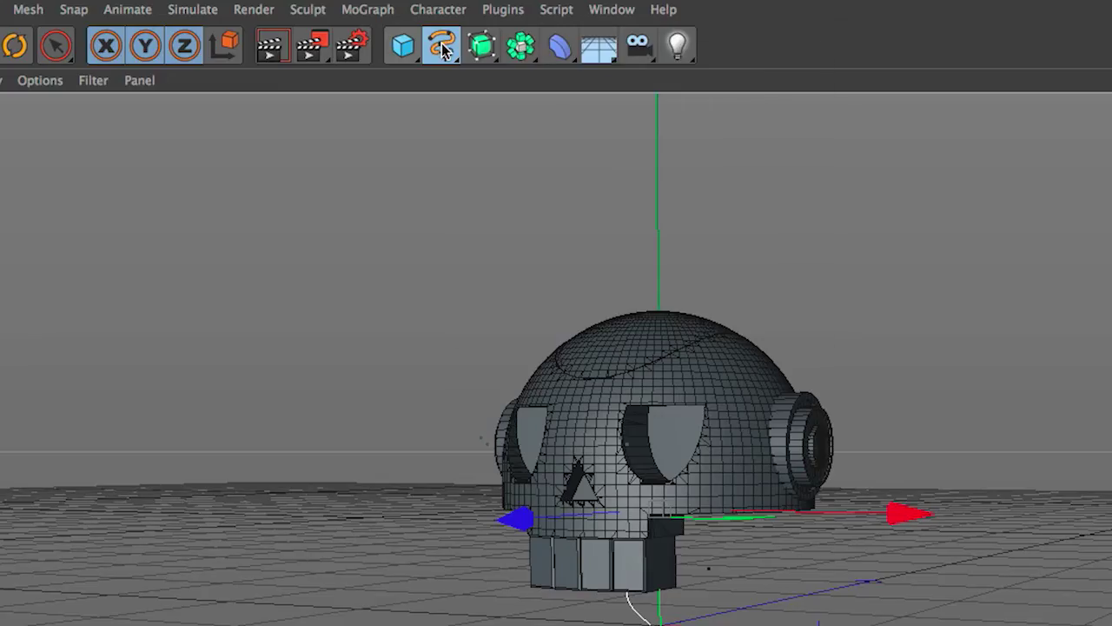
Step: Add a Circle spline in the XZ plane and scale it down to about a third
left_click(332, 21)
left_click(419, 78)
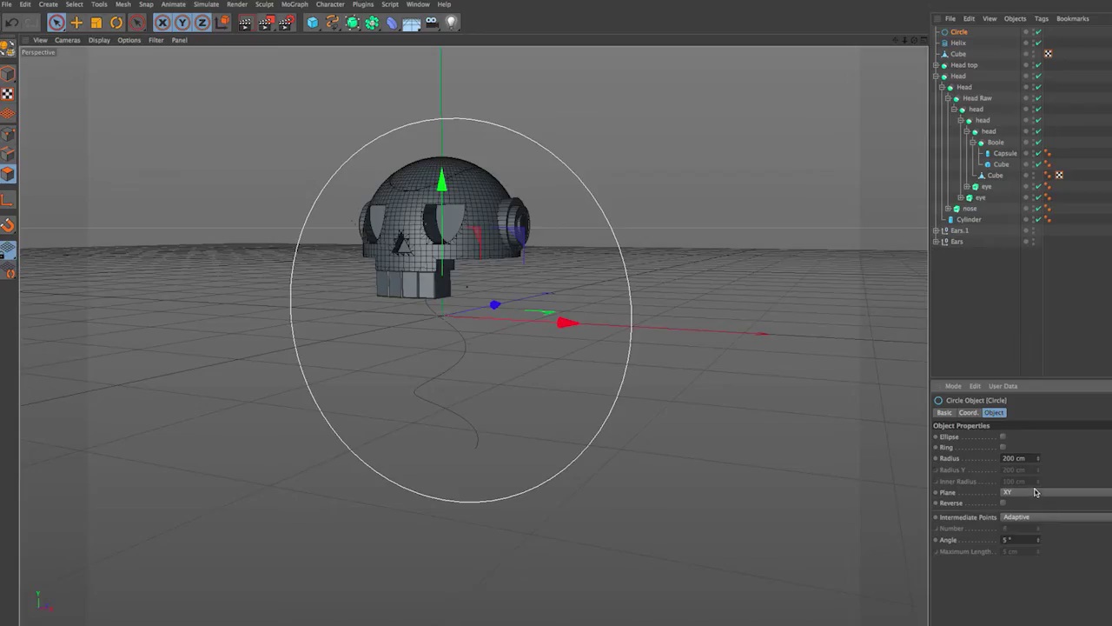
left_click(1035, 492)
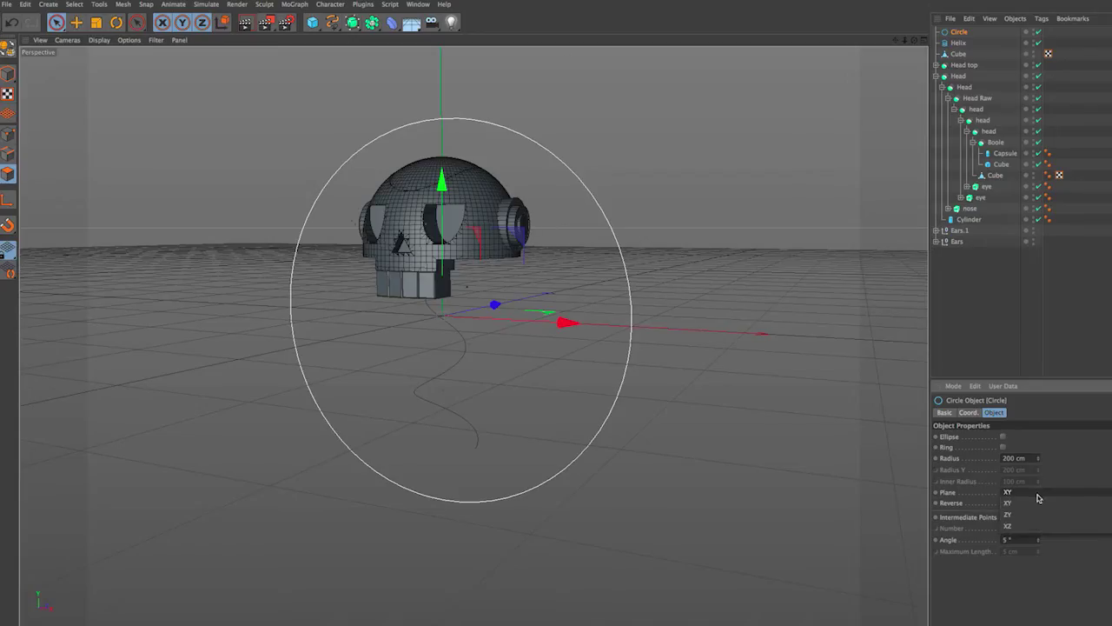
left_click(1043, 526)
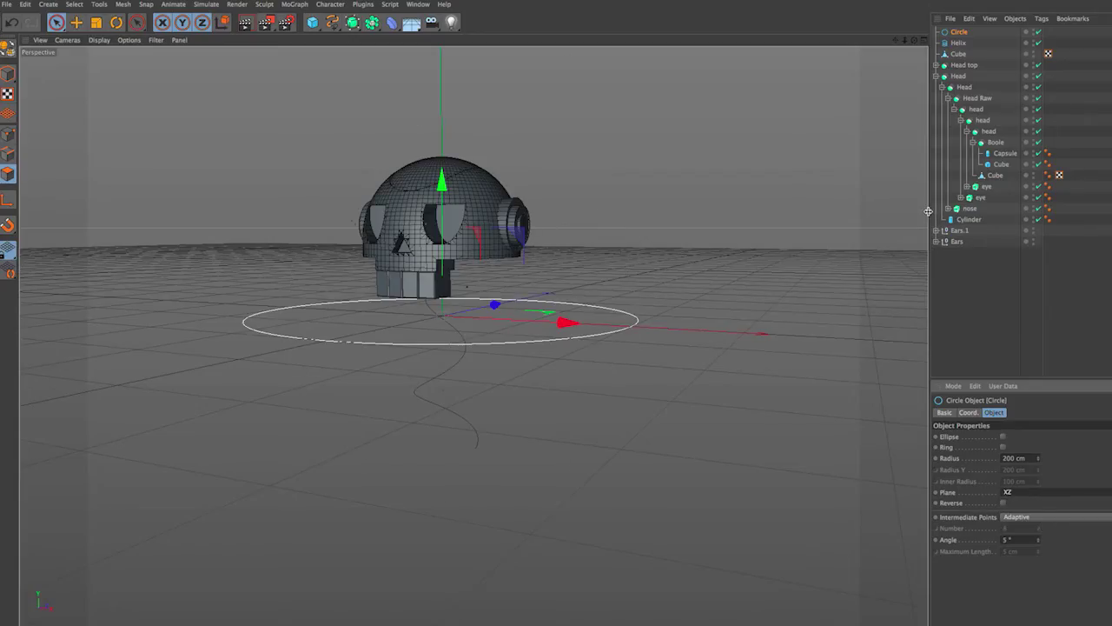
key("t")
left_click_drag(379, 343, 25, 324)
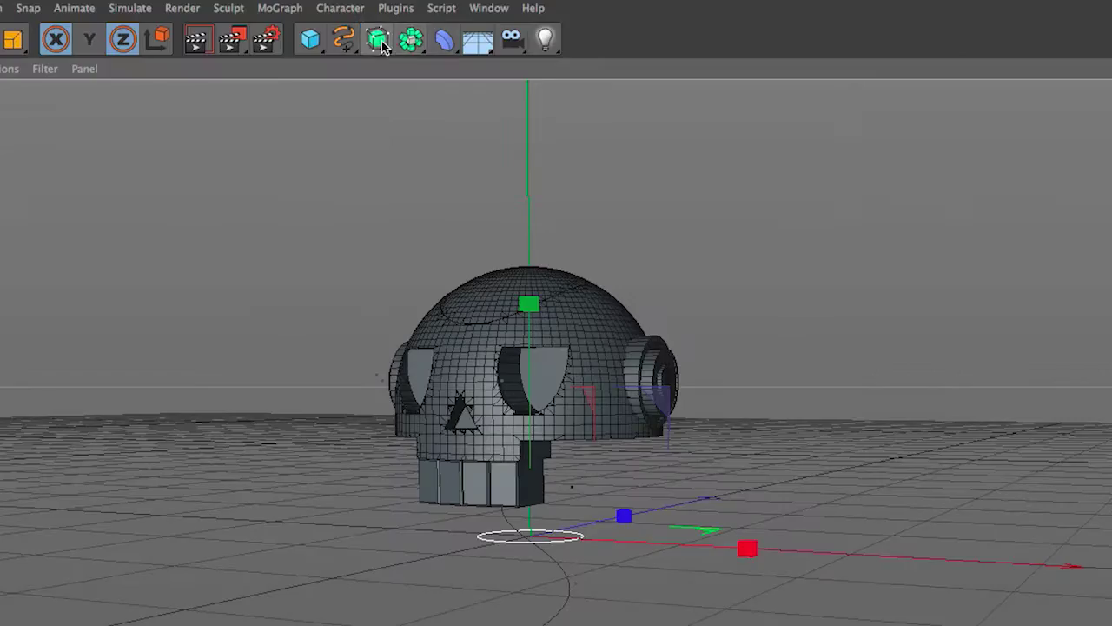
Step: Add a Sweep NURBS and nest the Circle and Helix under it
left_click(353, 23)
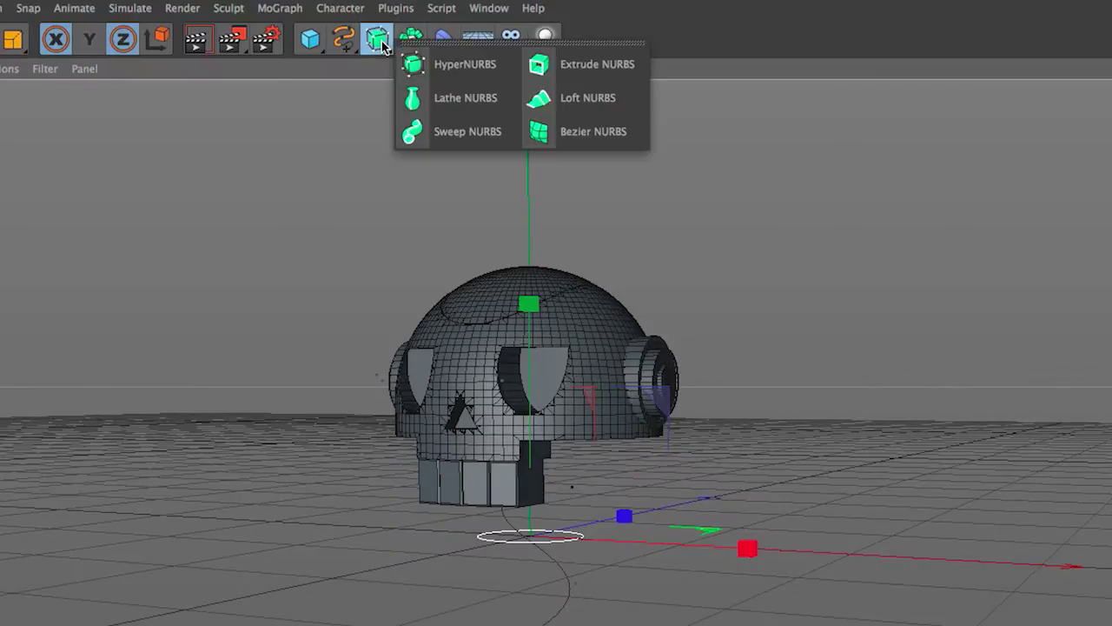
left_click(440, 133)
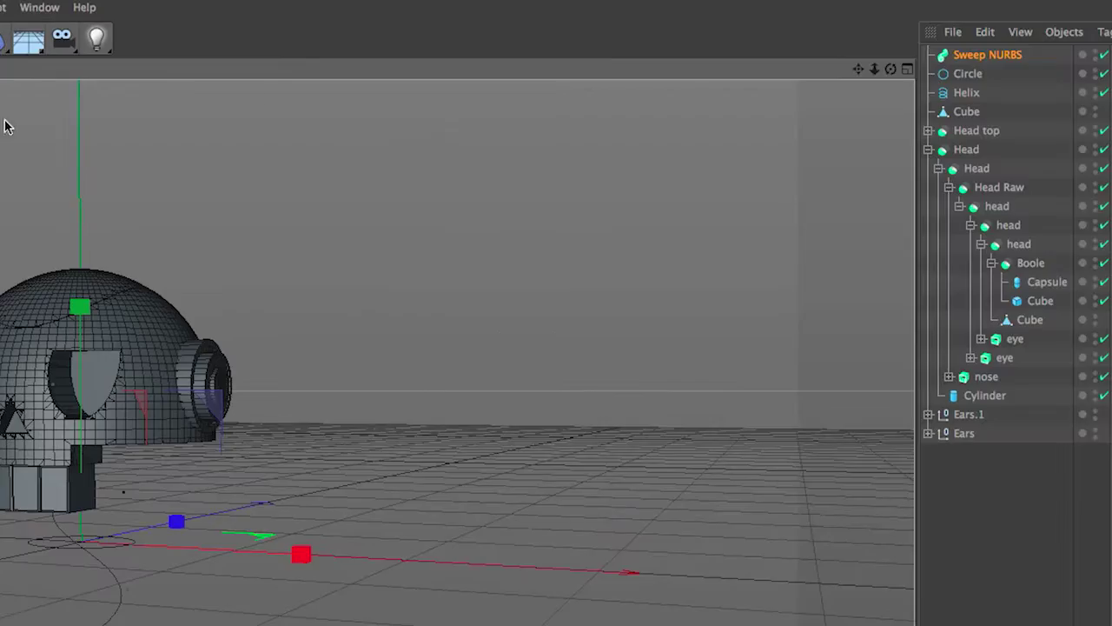
left_click(982, 92)
left_click(969, 77, "shift")
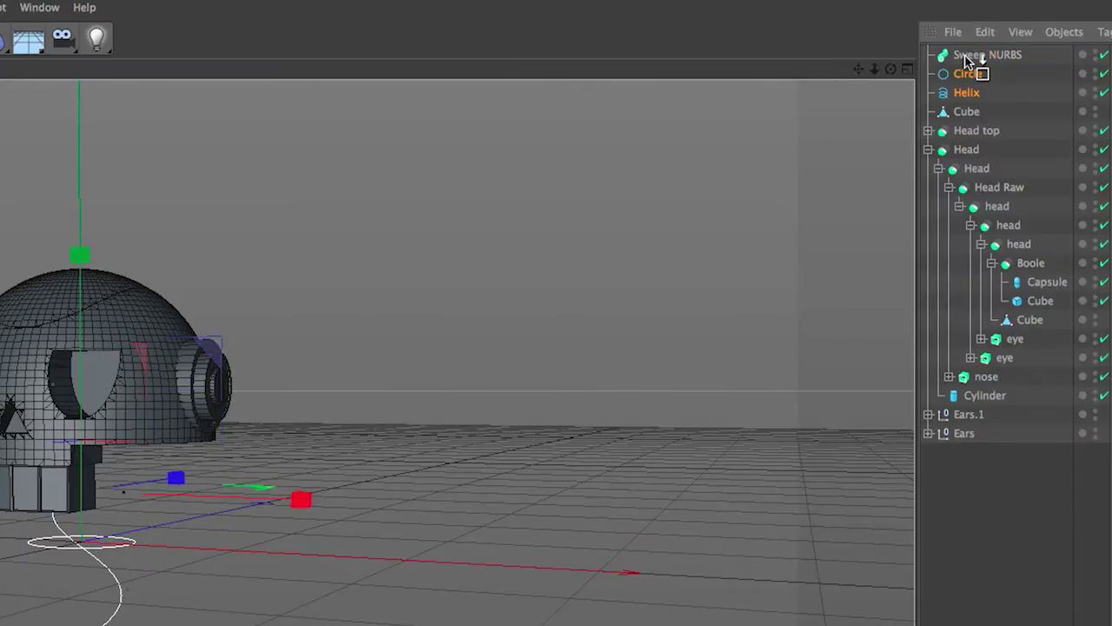
left_click_drag(966, 59, 966, 57)
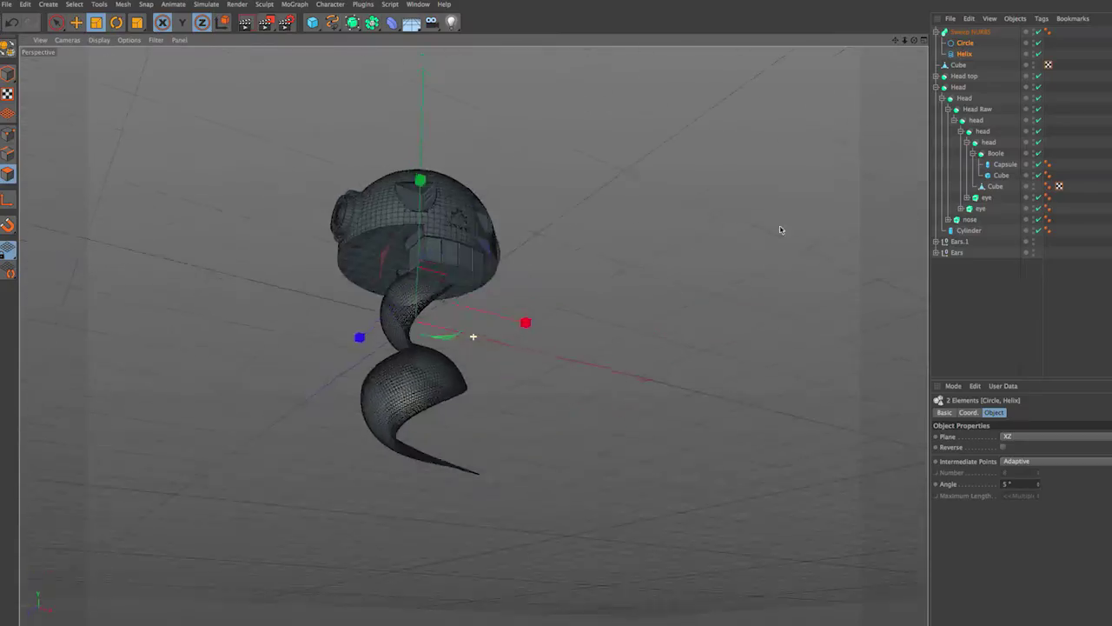
Step: Change the Circle's orientation plane and adjust the Sweep's end scale to taper the tentacle tip
left_click_drag(417, 504, 628, 303, "alt")
left_click(962, 45)
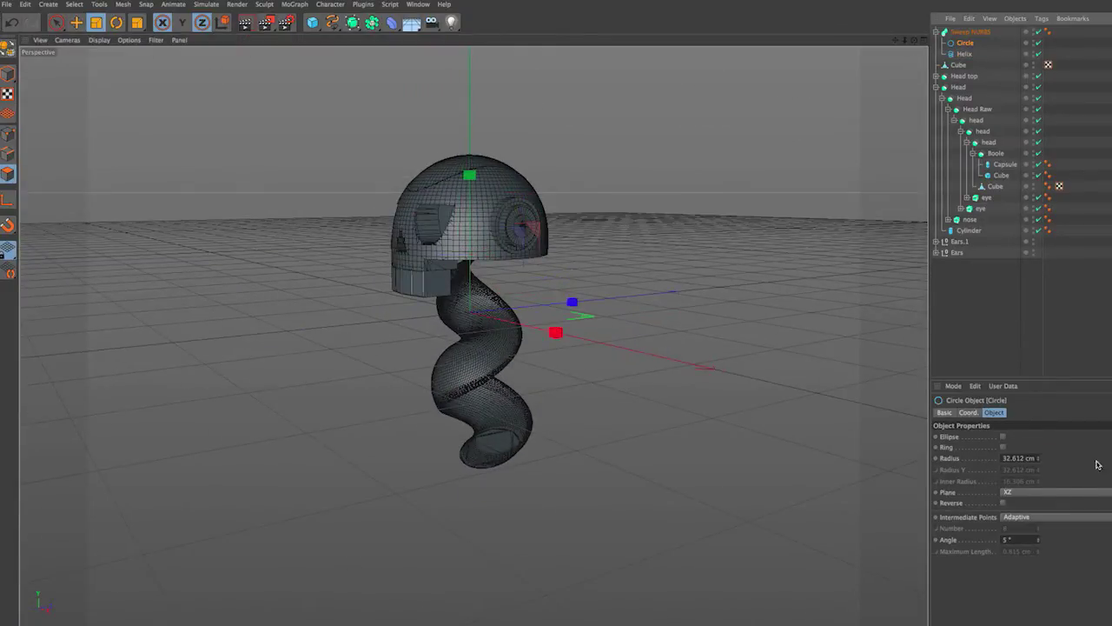
left_click(1039, 491)
left_click(1037, 508)
mouse_move(661, 474)
left_mouse_down("alt")
mouse_move(129, 486)
mouse_move(365, 469)
left_mouse_up("alt")
left_click(970, 31)
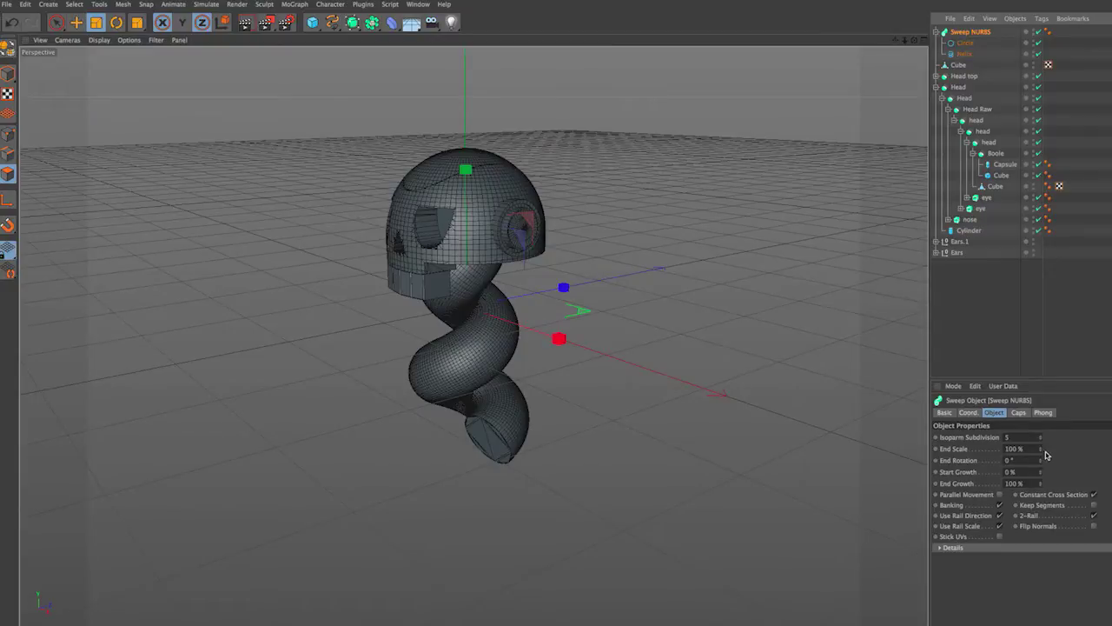
left_click_drag(1045, 451, 1045, 521)
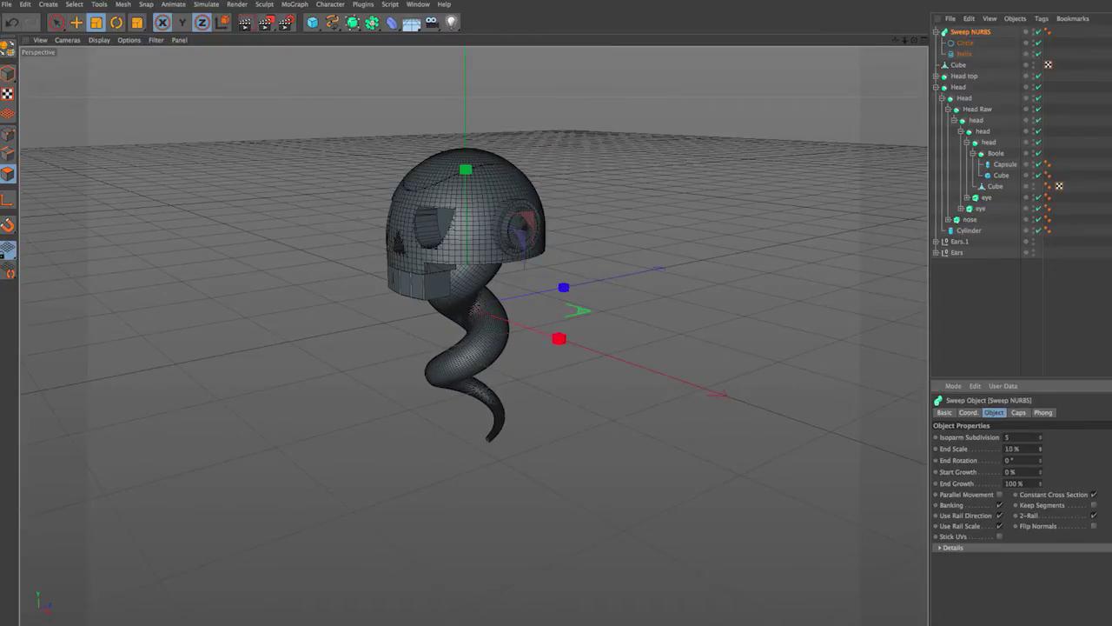
left_click_drag(1040, 449, 1040, 417)
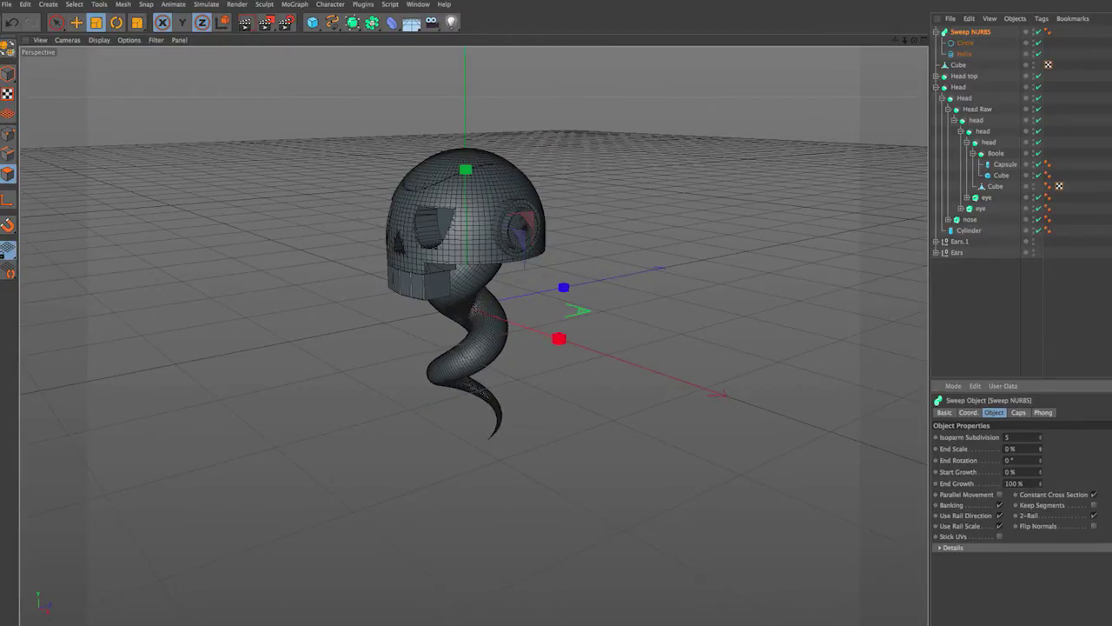
Step: Adjust the Helix start radius, subdivision and end angle to reshape the coil into a curling horn
left_click(963, 53)
mouse_move(1037, 437)
left_mouse_down()
mouse_move(1044, 445)
mouse_move(1037, 421)
left_mouse_up()
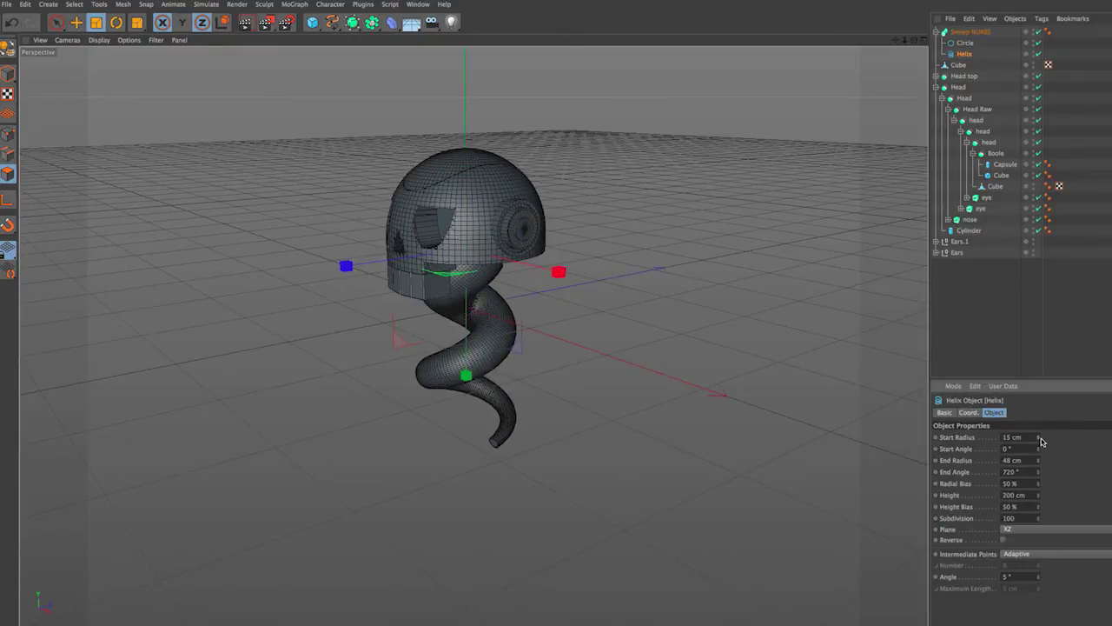
left_click_drag(1037, 518, 1038, 556)
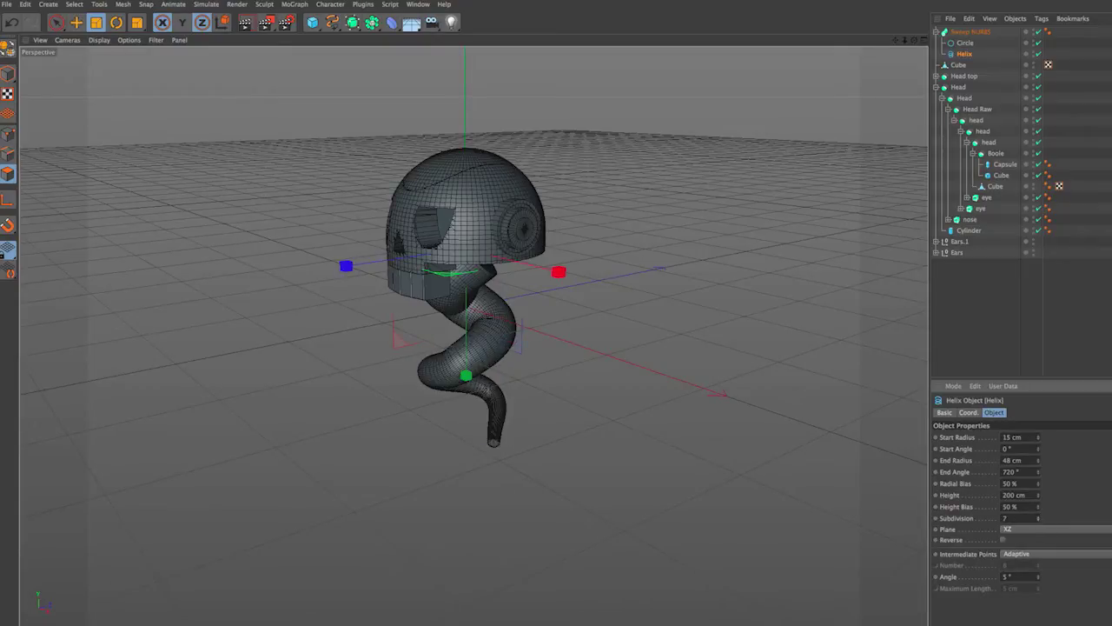
mouse_move(678, 330)
left_mouse_down("alt")
mouse_move(768, 320)
mouse_move(921, 337)
left_mouse_up("alt")
mouse_move(1038, 518)
left_mouse_down()
mouse_move(1038, 495)
mouse_move(1038, 521)
left_mouse_up()
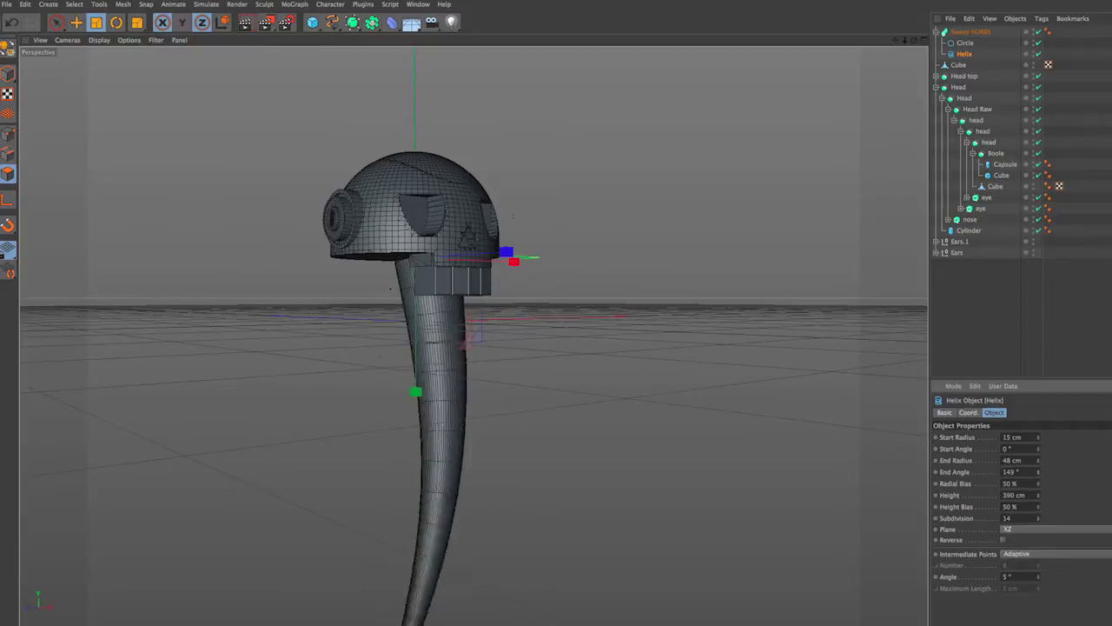
mouse_move(1037, 483)
left_mouse_down()
mouse_move(1037, 460)
mouse_move(1037, 530)
left_mouse_up()
left_click_drag(1038, 437, 1038, 461)
left_click_drag(565, 365, 348, 359, "alt")
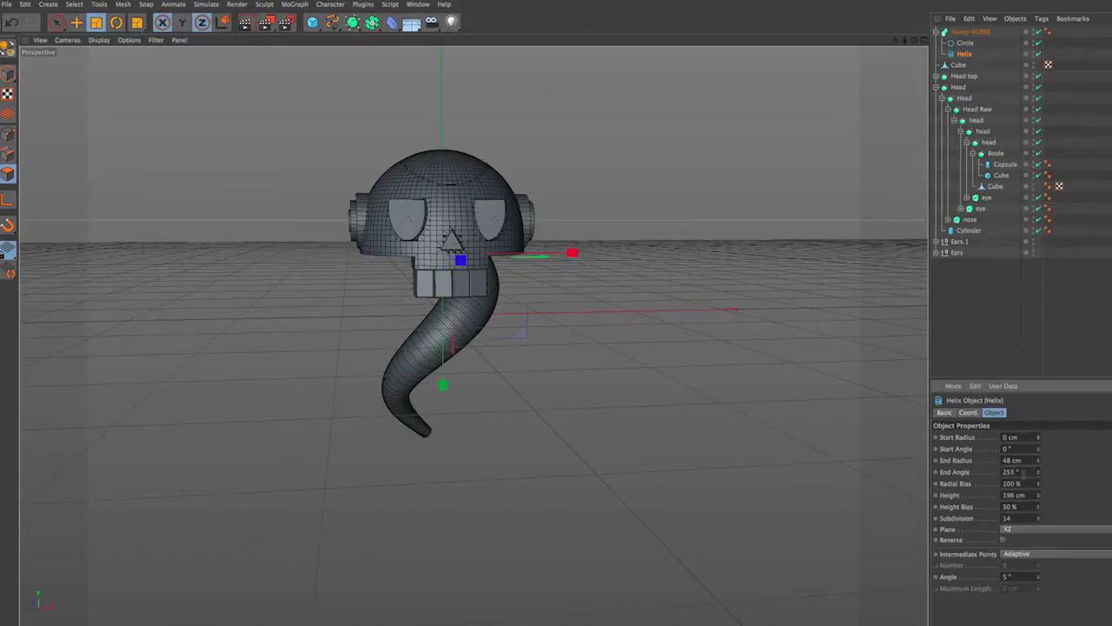
Step: Select the Circle profile and rescale the tentacle's cross-section
left_click(966, 31)
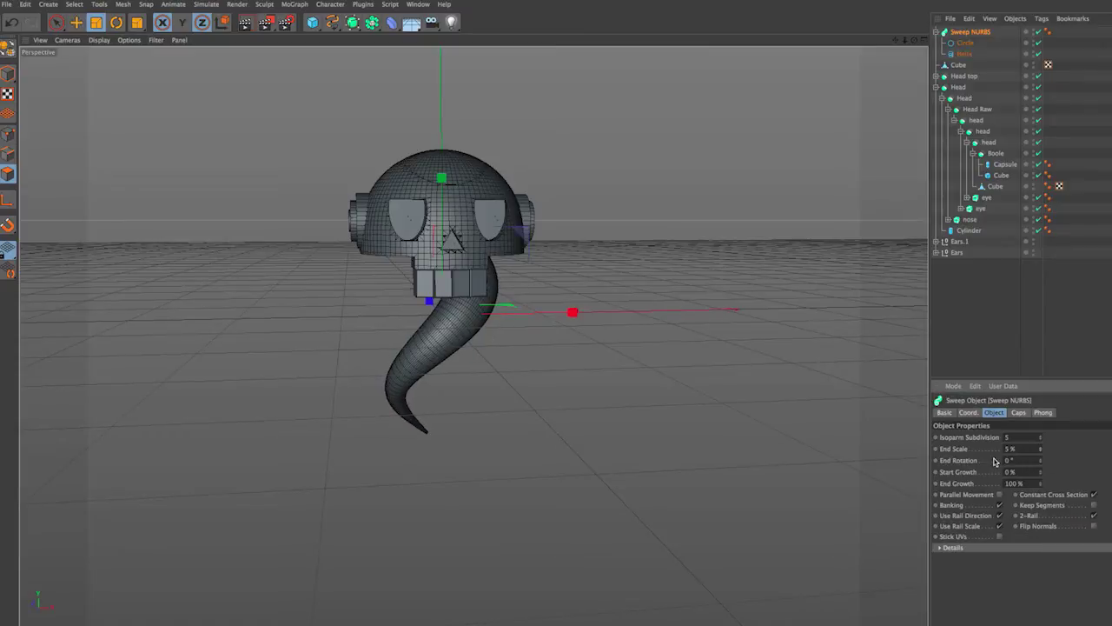
left_click_drag(521, 365, 347, 365, "alt")
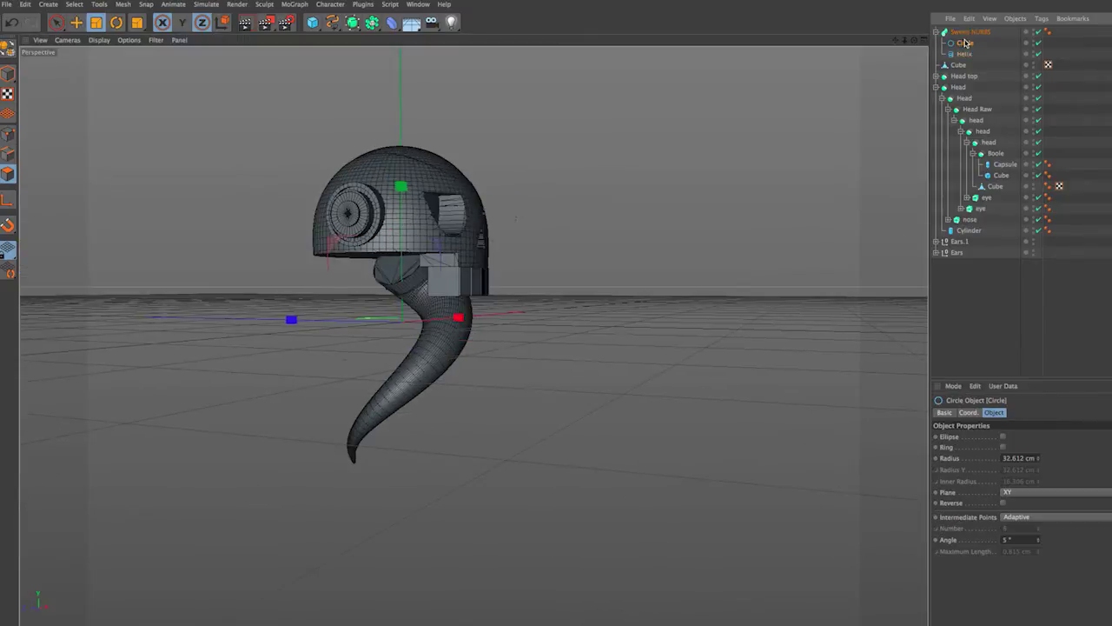
left_click(964, 43)
mouse_move(217, 300)
left_mouse_down()
mouse_move(51, 301)
mouse_move(360, 367)
mouse_move(166, 287)
left_mouse_up()
mouse_move(489, 368)
left_mouse_down()
mouse_move(628, 364)
mouse_move(556, 286)
left_mouse_up()
Step: Copy and paste the tentacle, move the copy right, and widen its Helix end radius
key("e")
left_click(529, 365)
mouse_move(530, 365)
left_mouse_down("alt")
mouse_move(489, 183)
mouse_move(629, 193)
mouse_move(325, 305)
mouse_move(417, 226)
mouse_move(424, 179)
left_mouse_up("alt")
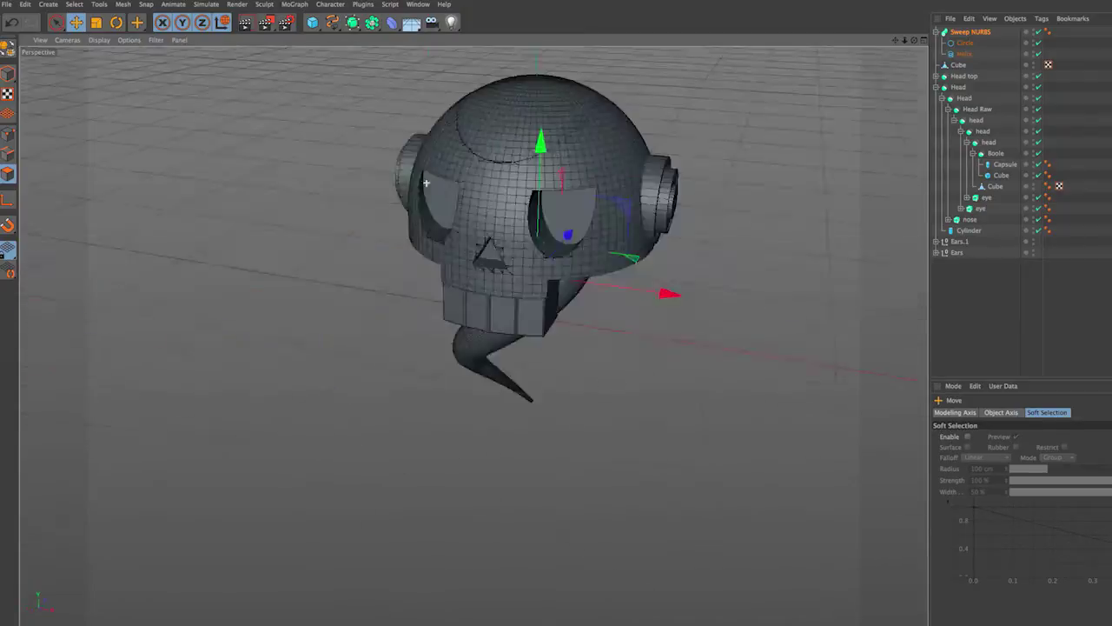
key("ctrl+c")
key("ctrl+v")
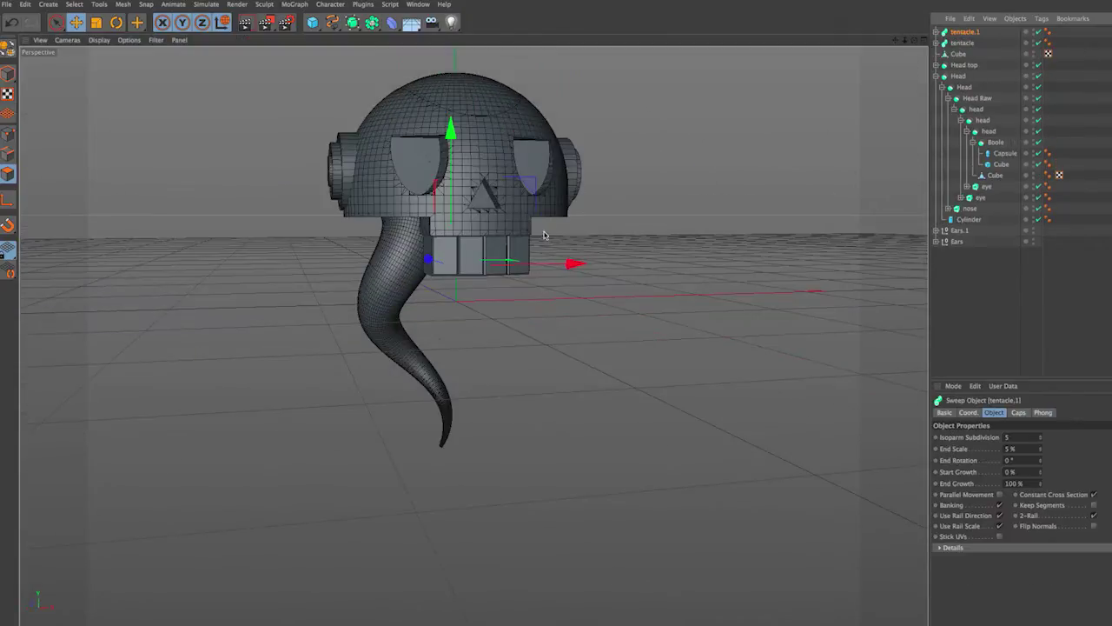
left_click_drag(575, 263, 613, 262)
left_click(964, 54)
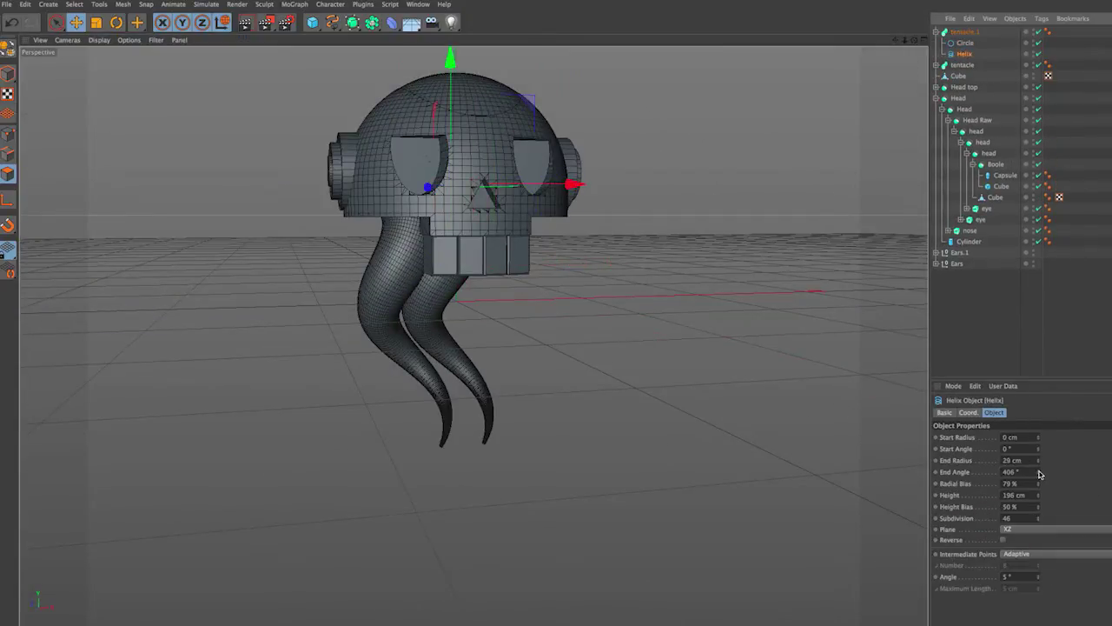
left_click_drag(1038, 460, 1069, 460)
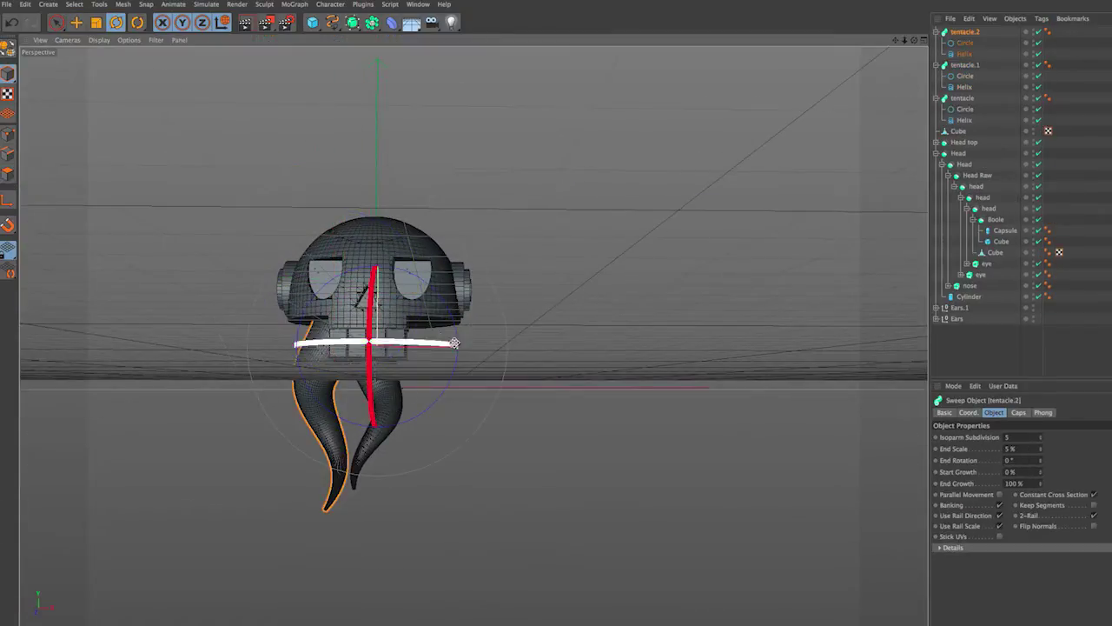
Step: Tilt a tentacle copy, move it left under the head, and increase tentacle.2's helix end angle
key("r")
left_click_drag(424, 349, 504, 435)
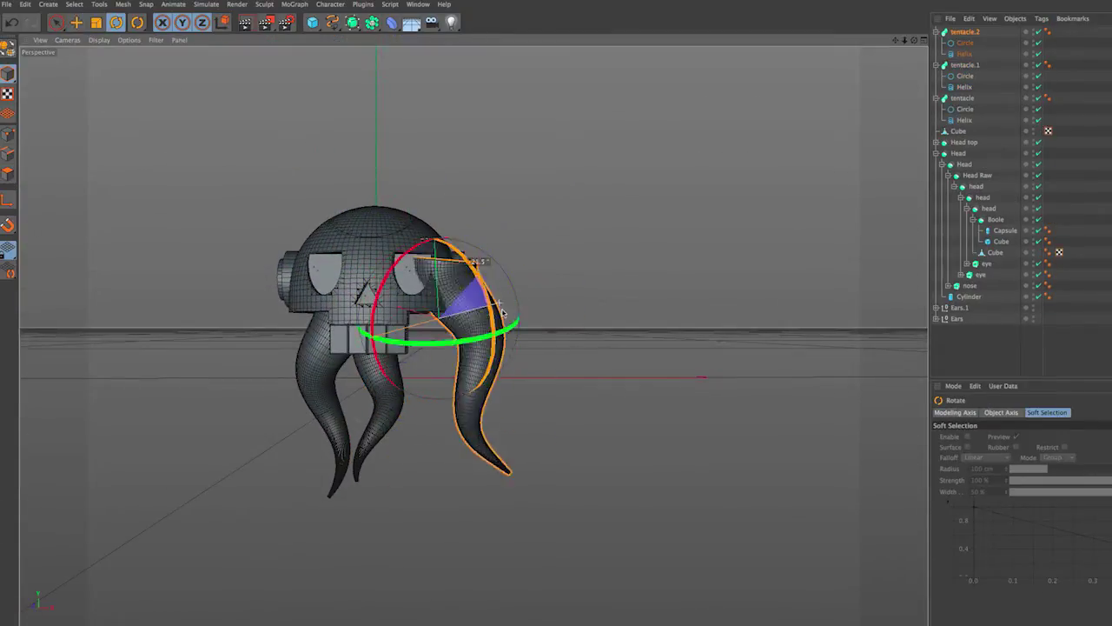
key("e")
mouse_move(449, 320)
left_mouse_down()
mouse_move(399, 321)
mouse_move(287, 287)
left_mouse_up()
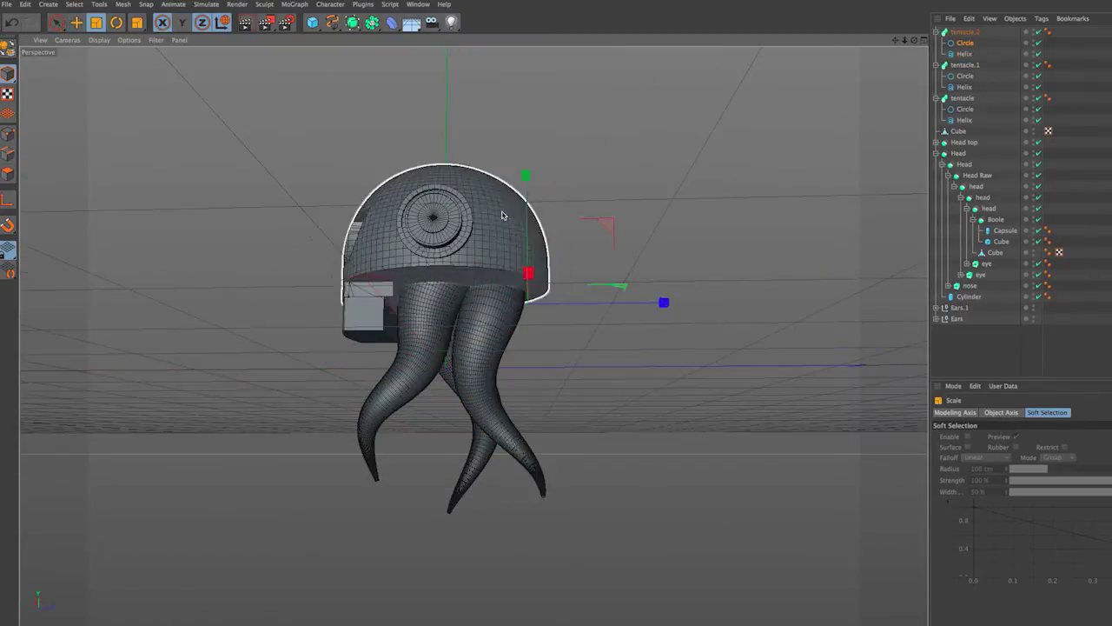
left_click(964, 54)
left_click_drag(1036, 491, 1041, 495)
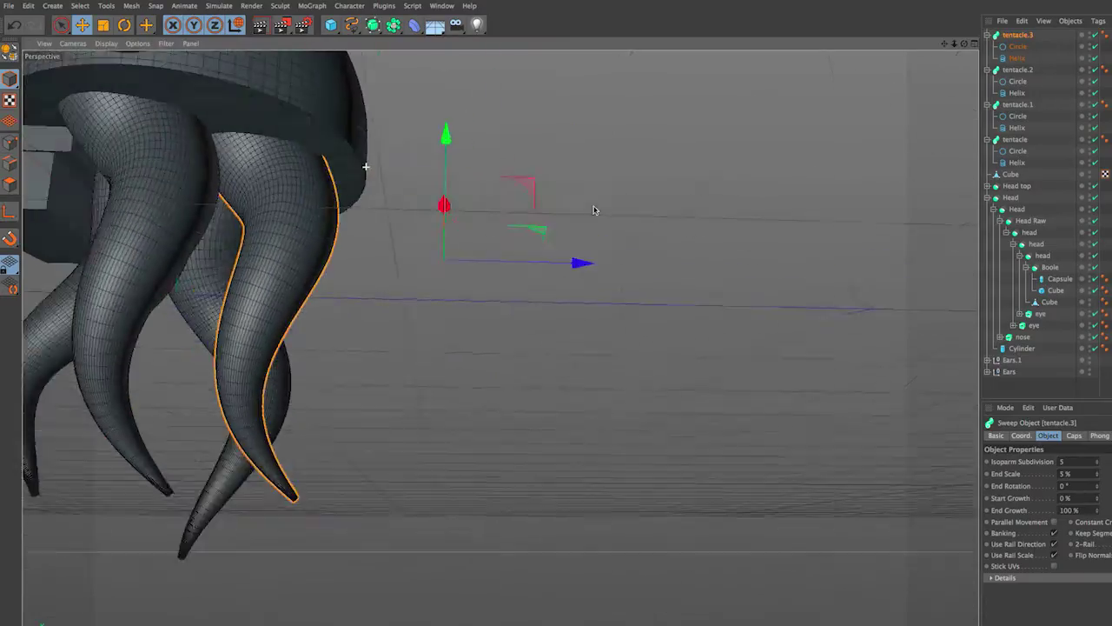
left_click_drag(593, 210, 943, 286, "alt")
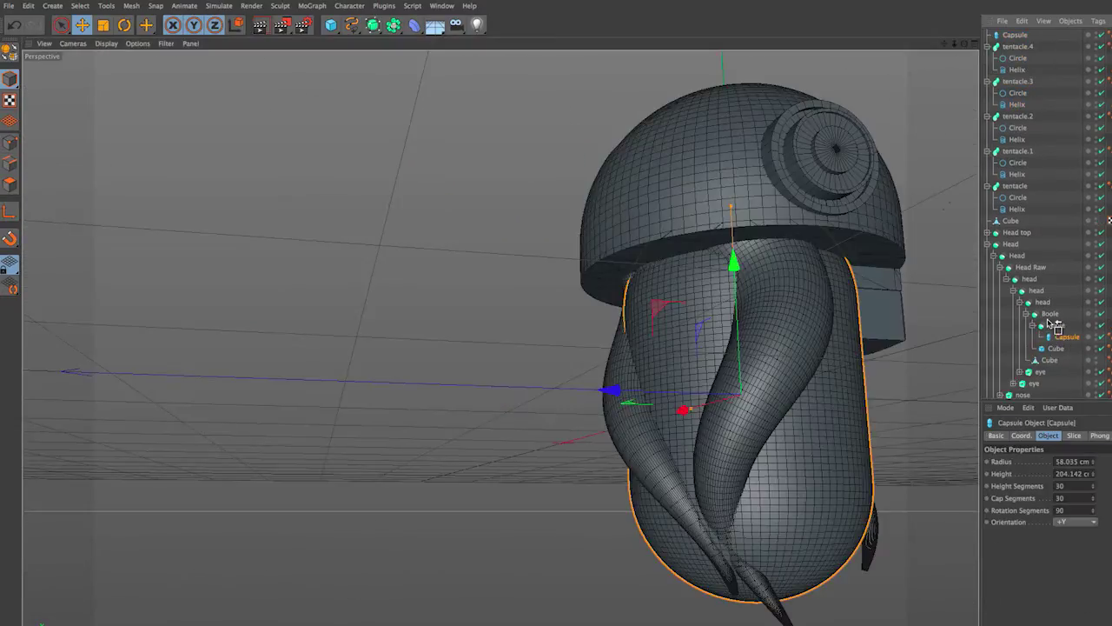
Step: Move the Capsule out of the head's boolean and delete the inner Boole object
left_click_drag(1054, 324, 1055, 328)
left_click(1057, 338)
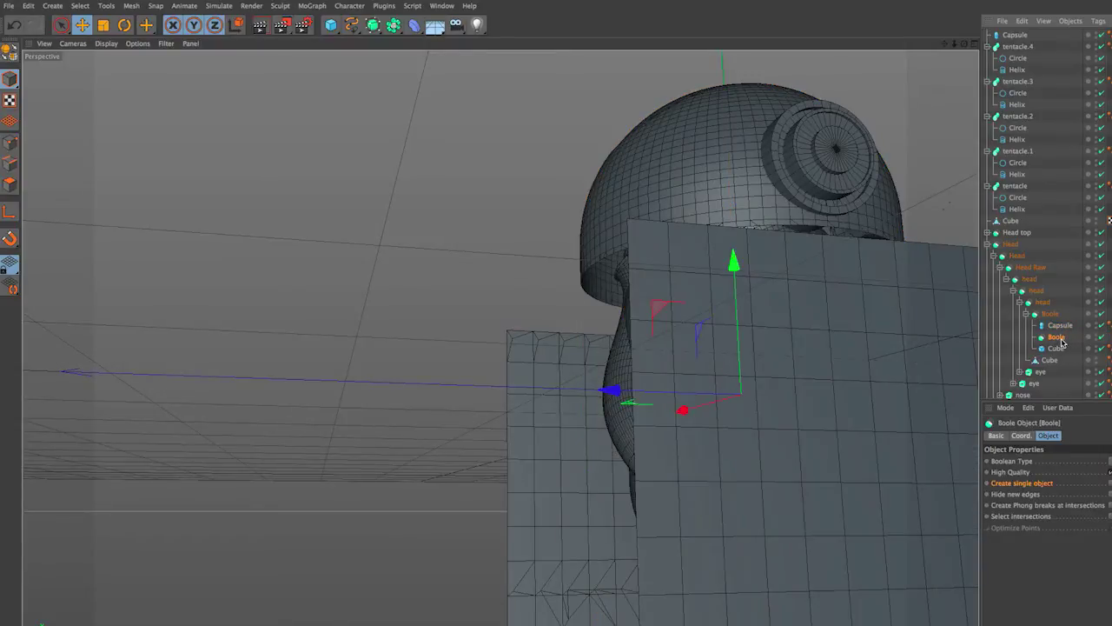
key("Delete")
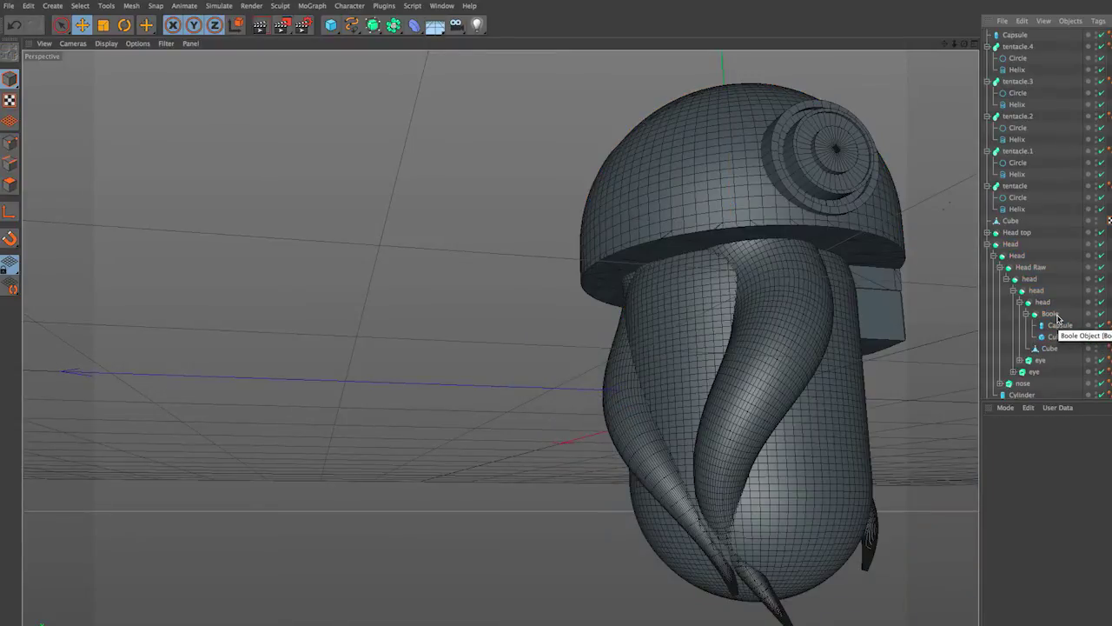
left_click(1046, 312)
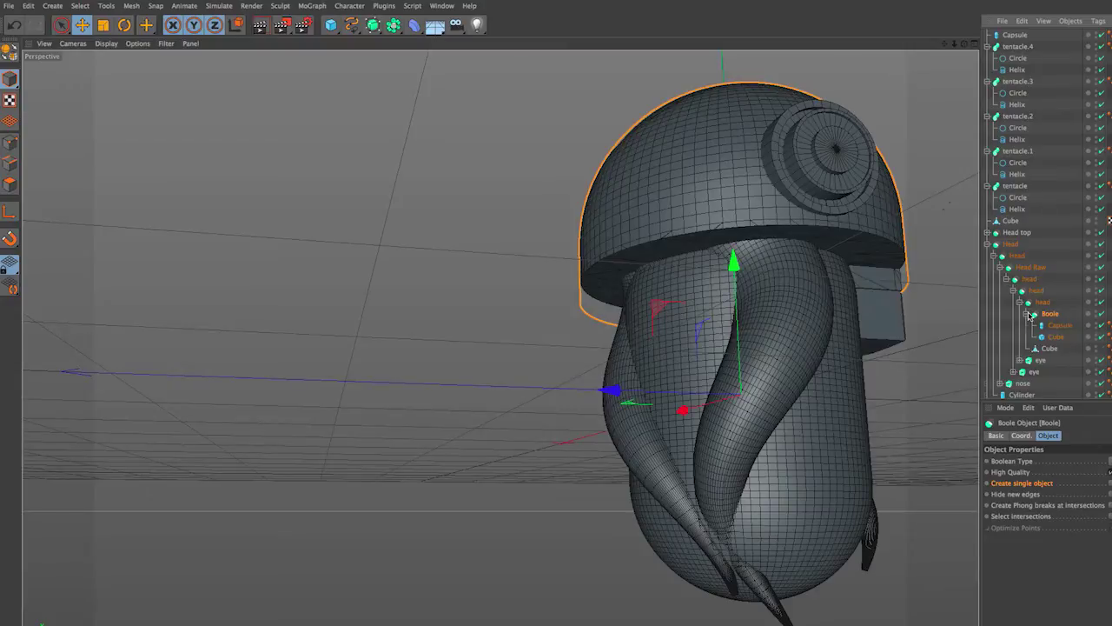
left_click(1029, 315)
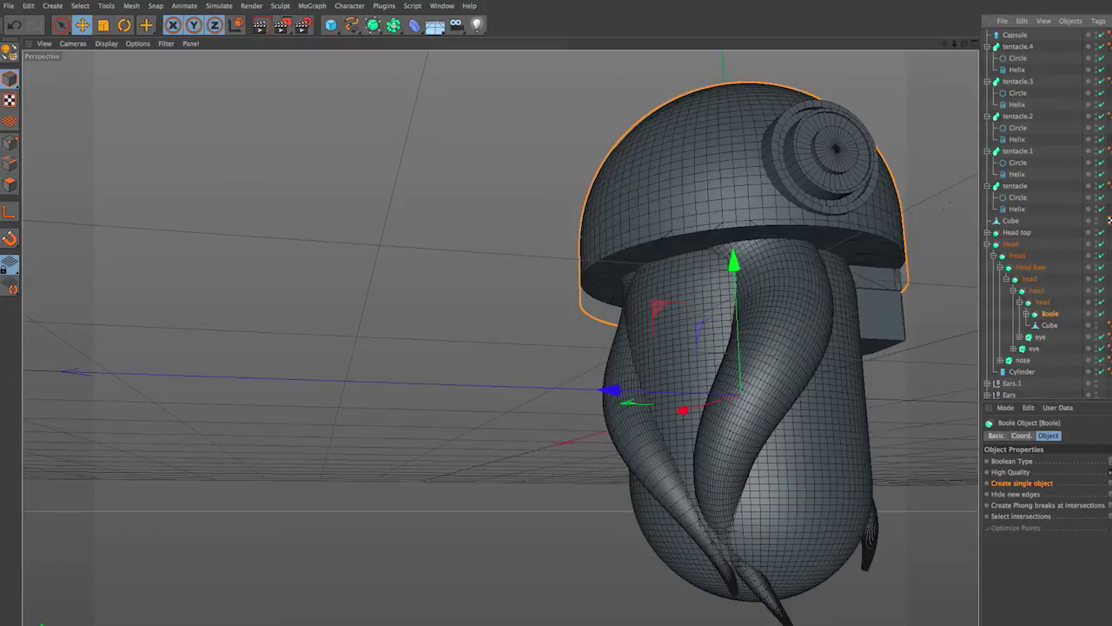
Step: Add a new Boole containing the Capsule and nest it under head
left_click(393, 24)
left_click(611, 37)
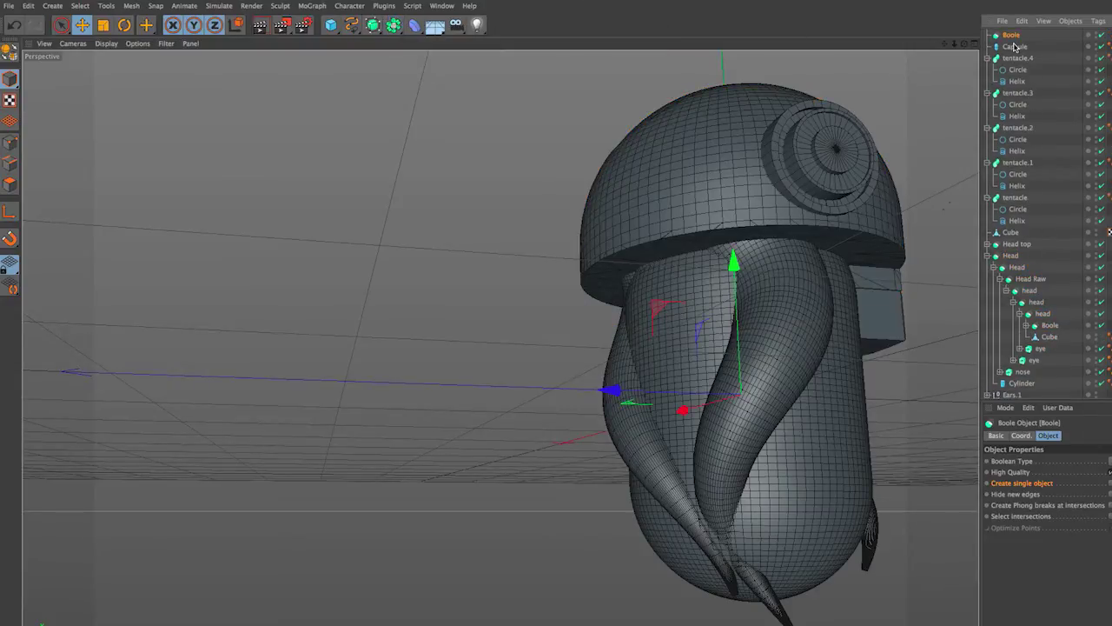
left_click_drag(1013, 40, 1016, 43)
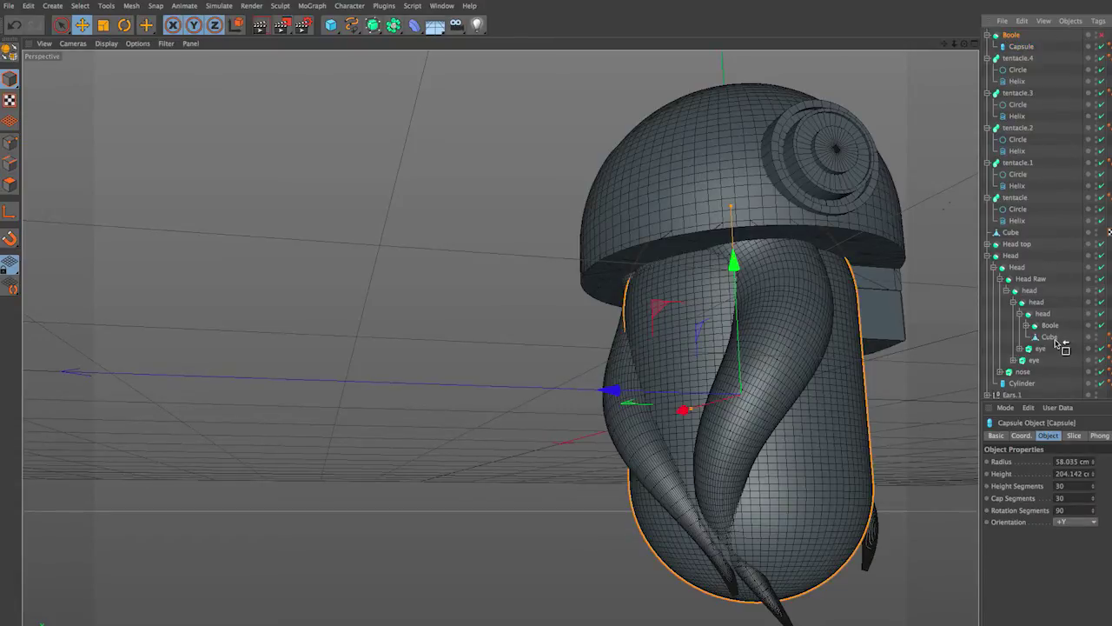
left_click_drag(1049, 329, 1047, 327)
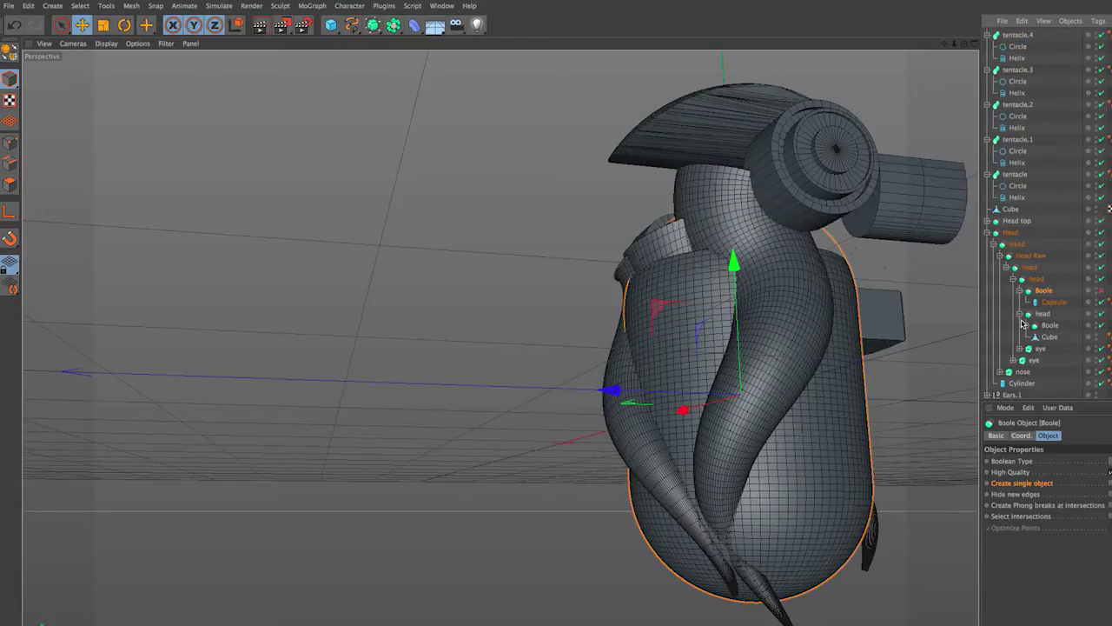
Step: Place the Capsule below head inside the Boole so it subtracts from the head
left_click(1043, 316)
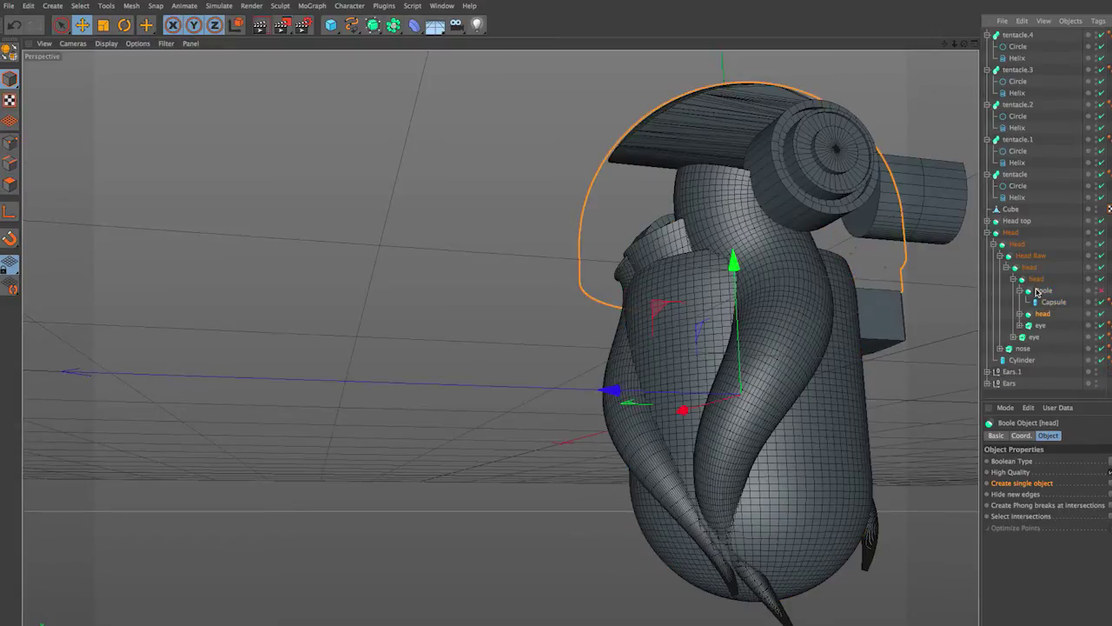
left_click(1019, 292)
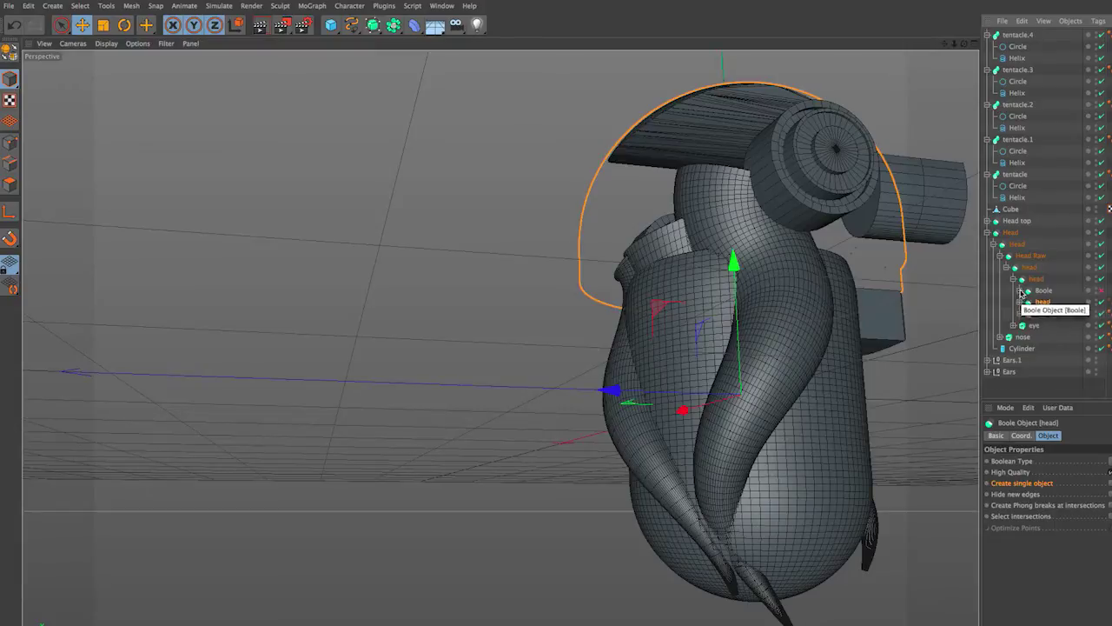
left_click(1019, 290)
left_click_drag(1049, 301, 1047, 315)
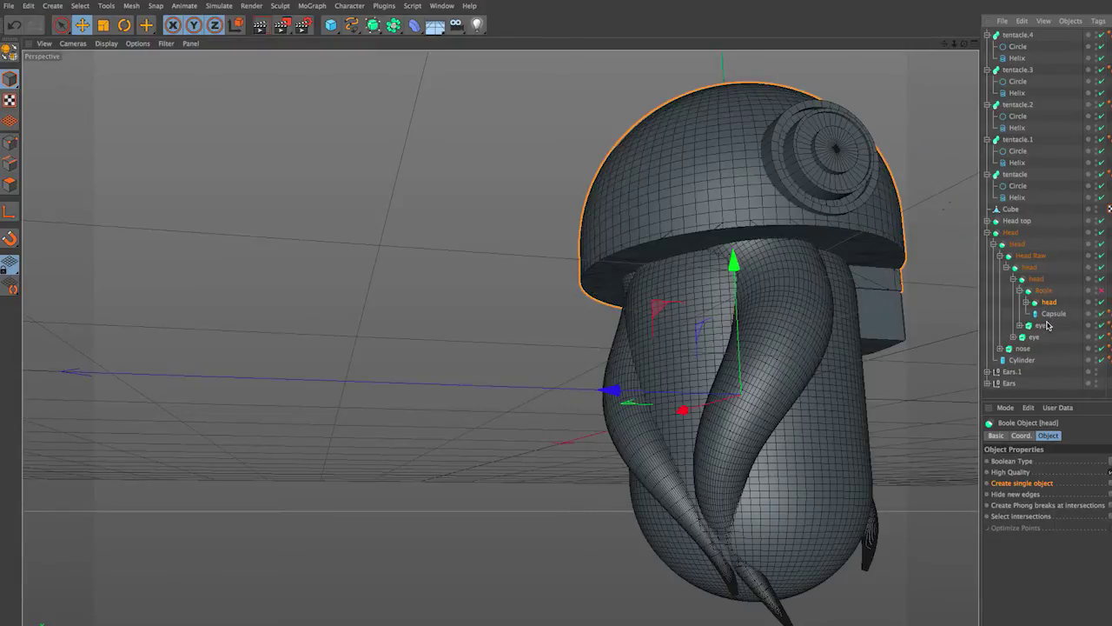
left_click(1020, 292)
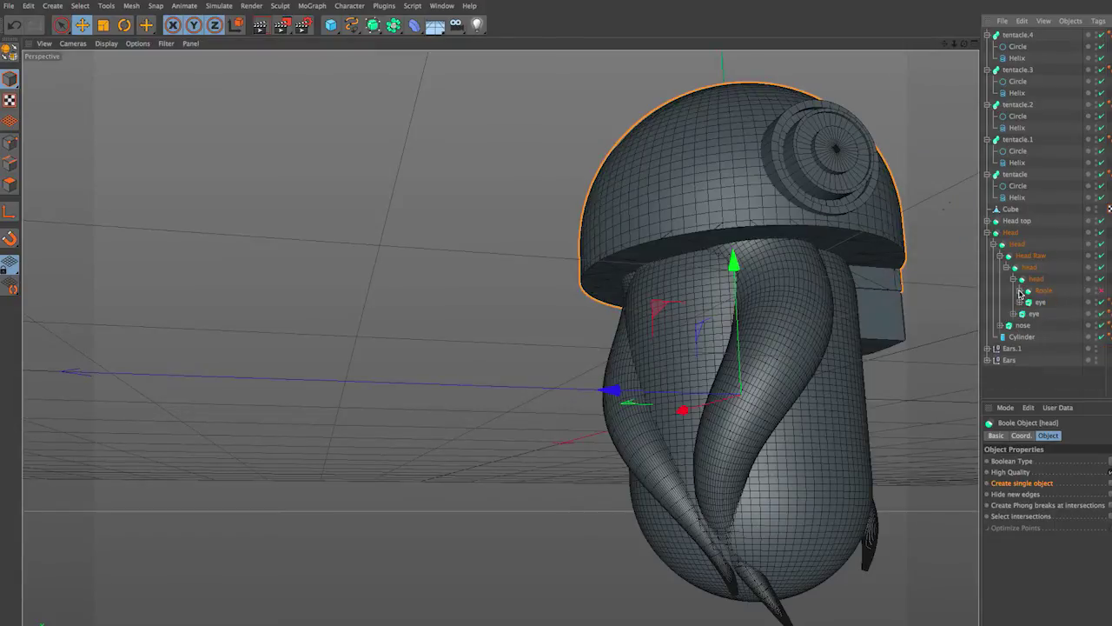
left_click(1101, 293)
mouse_move(712, 287)
left_mouse_down("alt")
mouse_move(628, 291)
mouse_move(708, 244)
left_mouse_up("alt")
Step: Select the Capsule and set its radius to 95.571 cm
left_click_drag(804, 246, 784, 279, "alt")
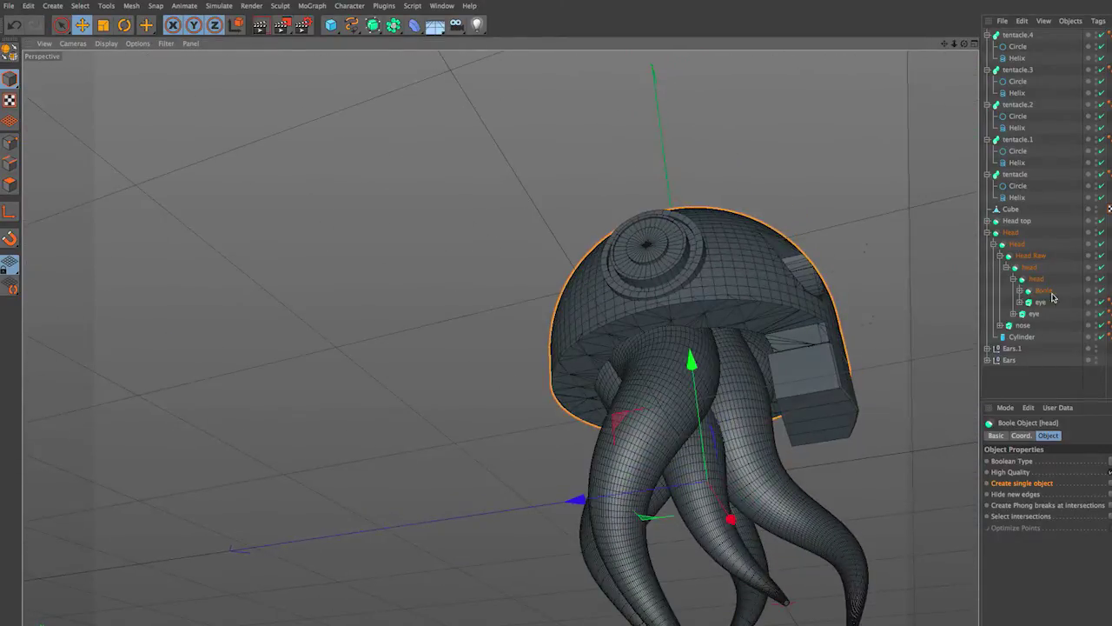
left_click(1021, 291)
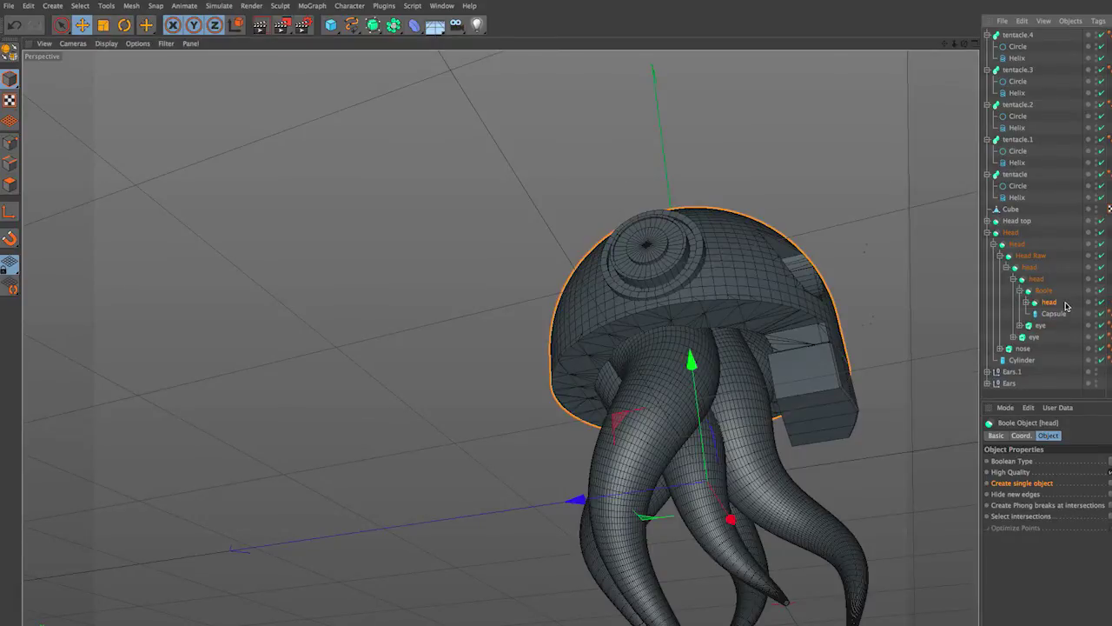
left_click(1053, 314)
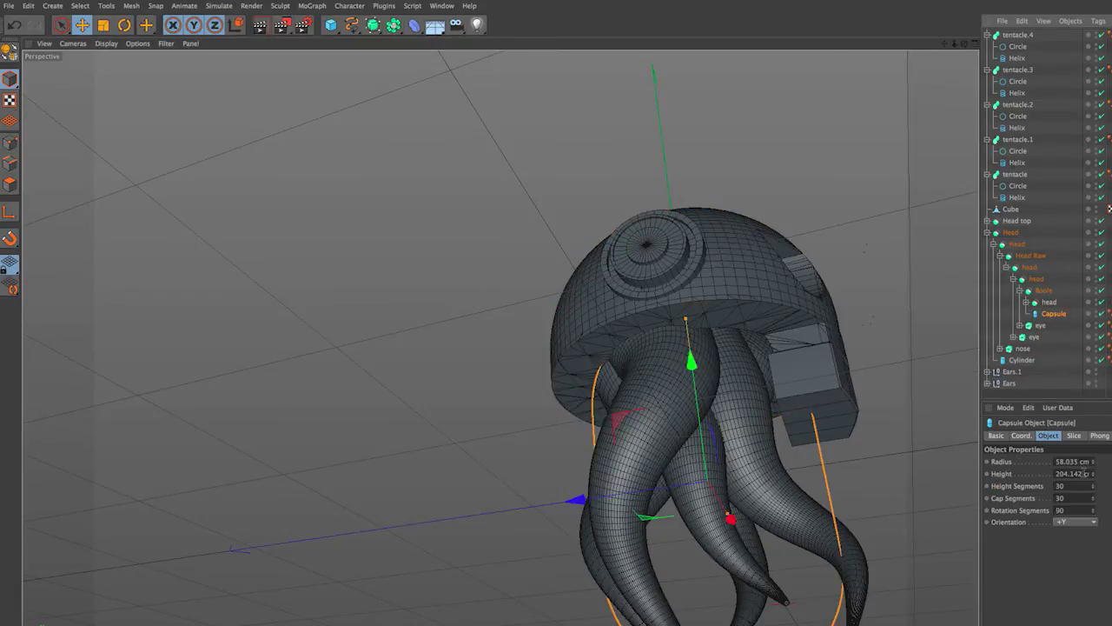
mouse_move(1093, 462)
left_mouse_down()
mouse_move(1093, 434)
mouse_move(1093, 444)
left_mouse_up()
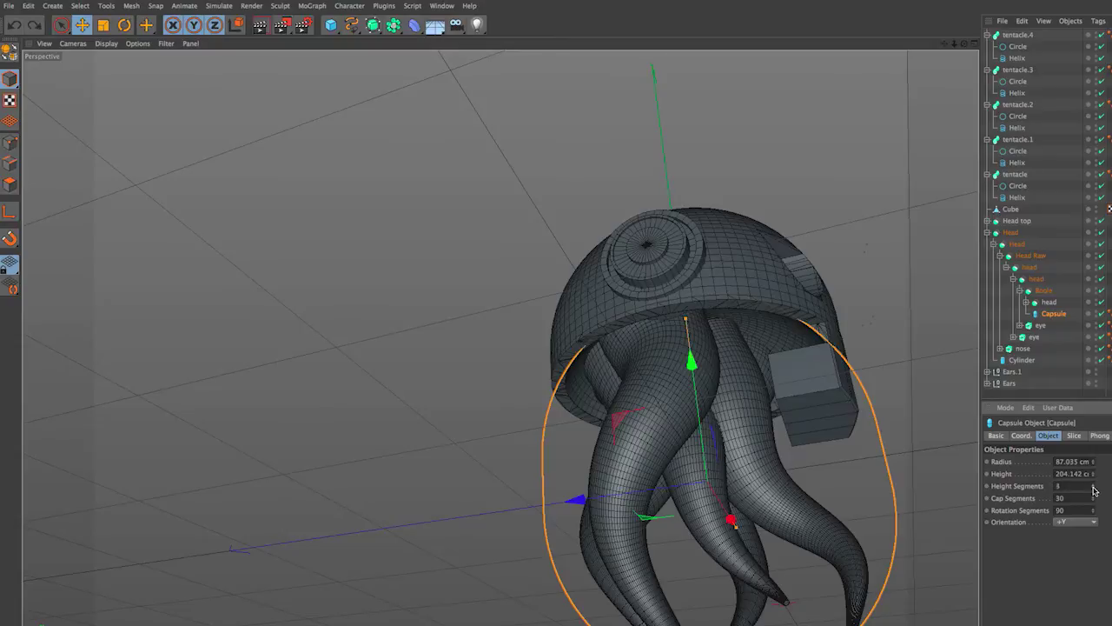
mouse_move(1092, 473)
left_mouse_down()
mouse_move(1093, 490)
mouse_move(1093, 468)
left_mouse_up()
left_click_drag(808, 387, 878, 417, "alt")
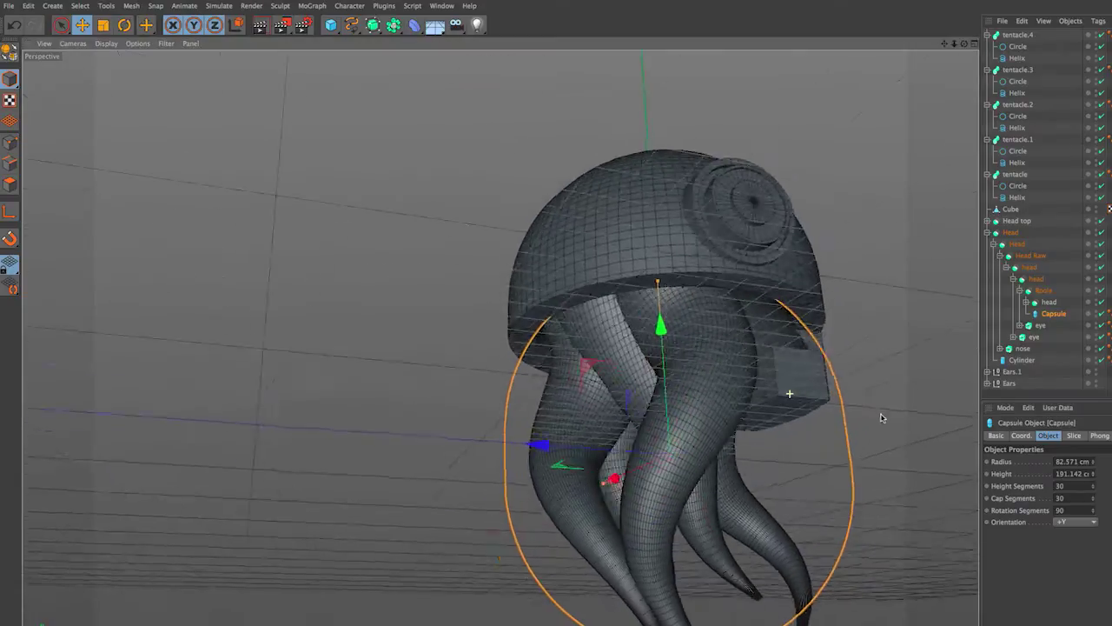
left_click_drag(662, 323, 664, 349)
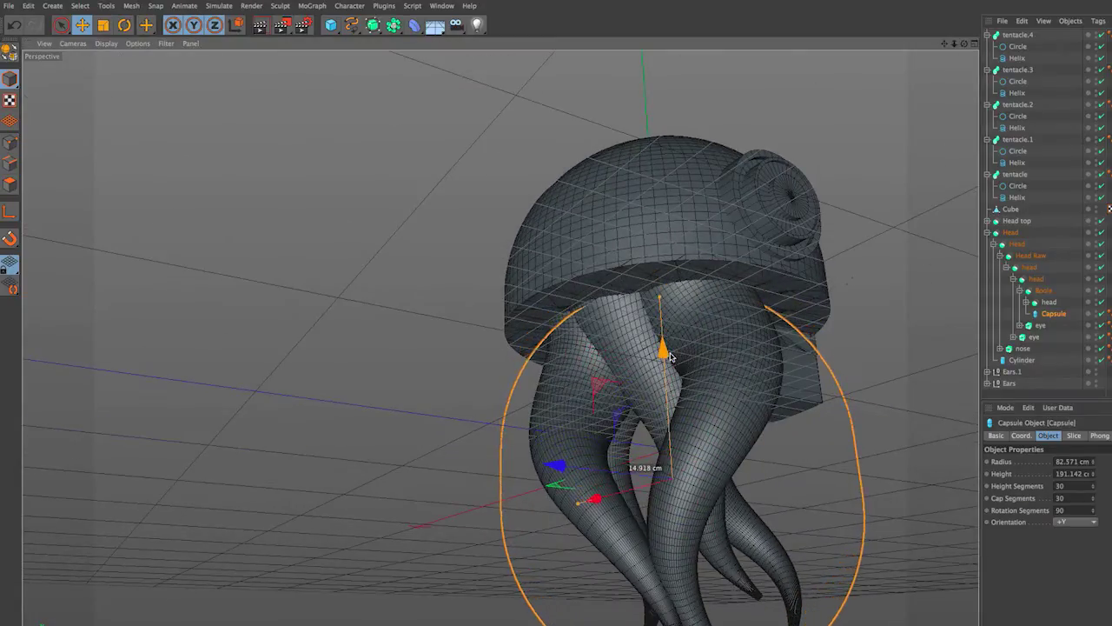
left_click_drag(1093, 460, 1093, 453)
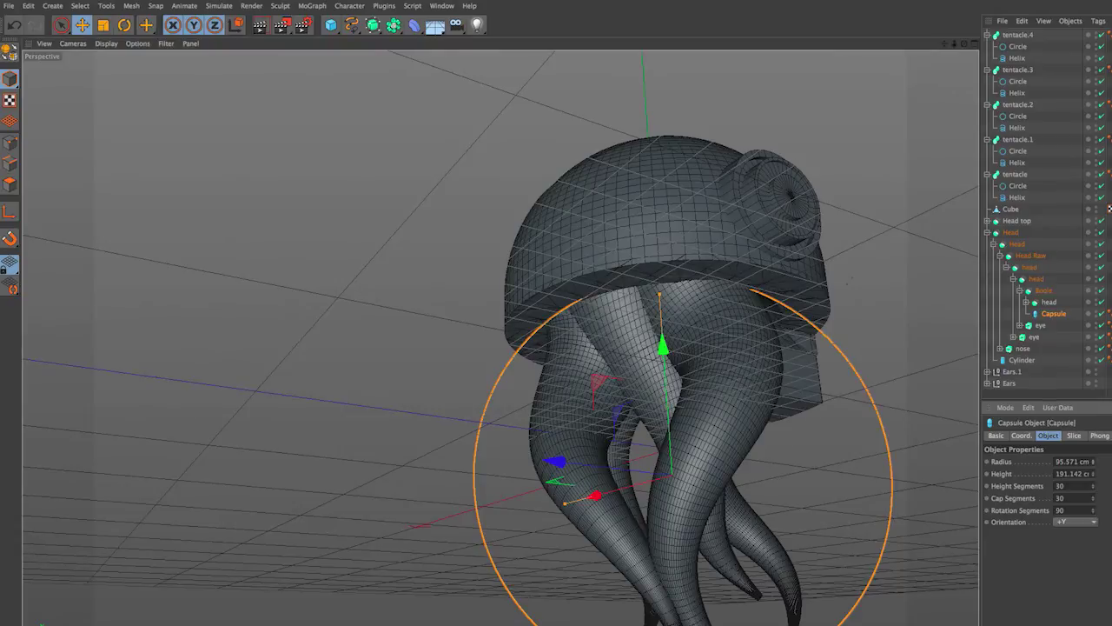
Step: Reposition the Capsule along X and lower it 22.49 cm along Y
mouse_move(743, 452)
left_mouse_down("alt")
mouse_move(734, 306)
mouse_move(903, 587)
left_mouse_up("alt")
left_click_drag(648, 414, 629, 419)
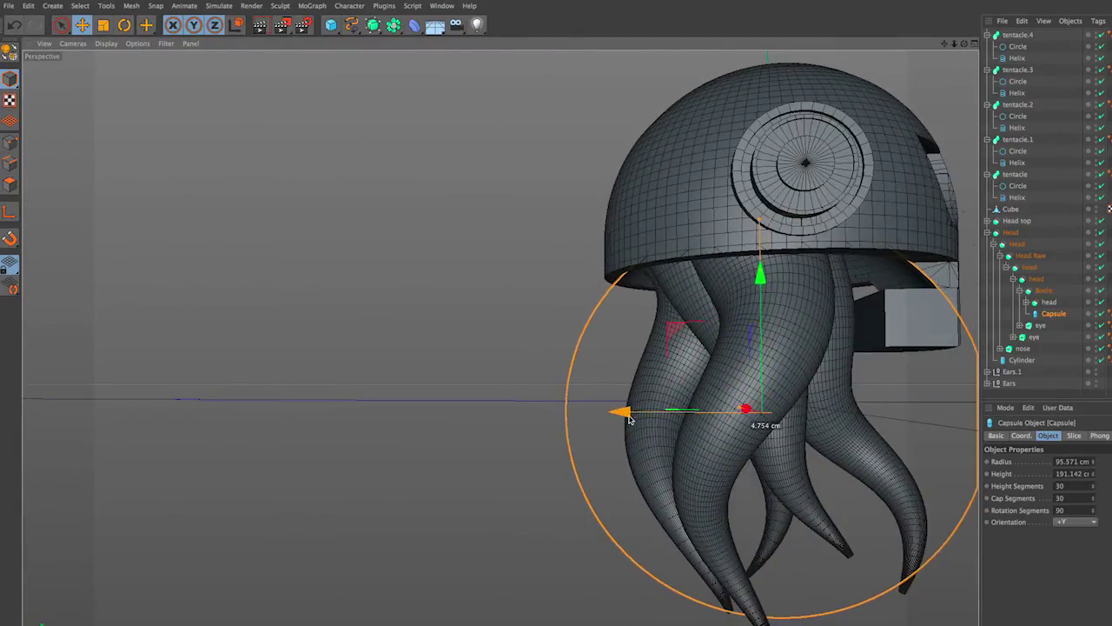
mouse_move(702, 392)
left_mouse_down("alt")
mouse_move(167, 434)
mouse_move(206, 434)
mouse_move(154, 409)
left_mouse_up("alt")
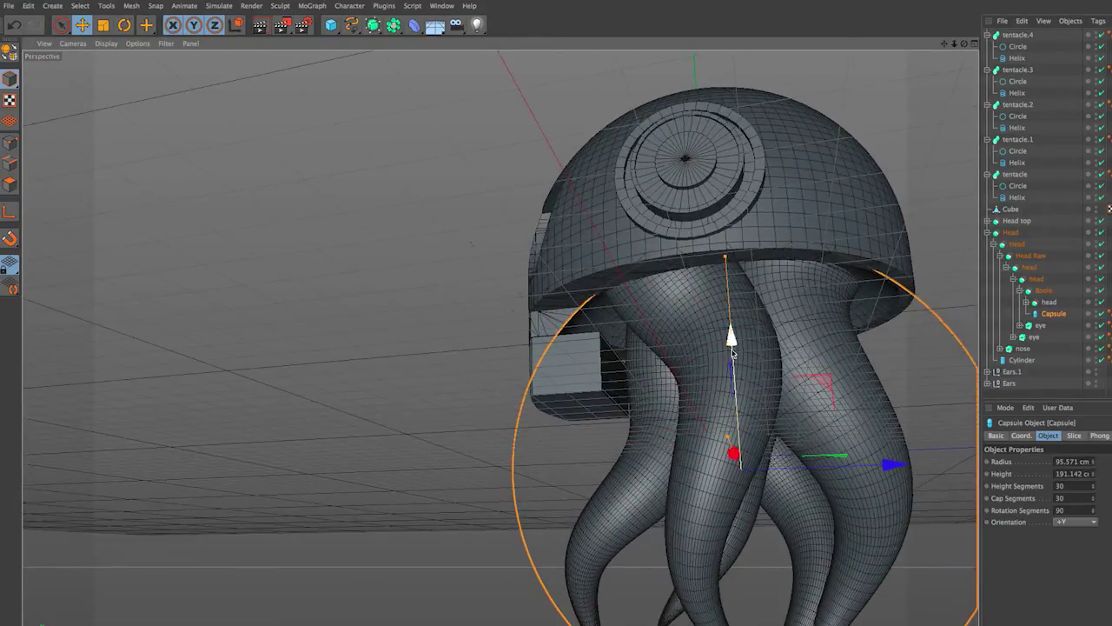
mouse_move(733, 352)
left_mouse_down()
mouse_move(738, 396)
mouse_move(733, 373)
mouse_move(221, 338)
mouse_move(478, 444)
left_mouse_up()
Step: Select the Cube teeth block, switch to four views, and scale it to about 99%
left_click(221, 338)
left_click(569, 382)
key("t")
key("F5")
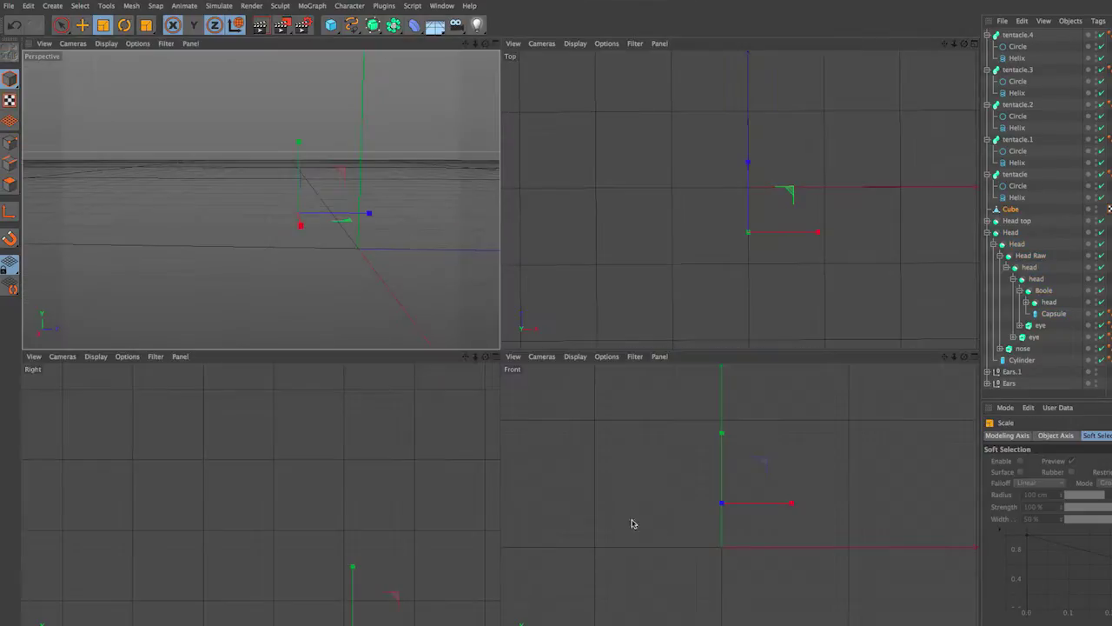
scroll(260, 509, "up", 2)
mouse_move(261, 509)
left_mouse_down()
mouse_move(417, 584)
mouse_move(355, 513)
left_mouse_up()
Step: Reselect the Cube and orbit the Perspective view back out from it
key("e")
left_click(129, 194)
scroll(181, 181, "up", 4)
scroll(311, 249, "up", 4)
left_click(311, 249)
left_click(314, 240)
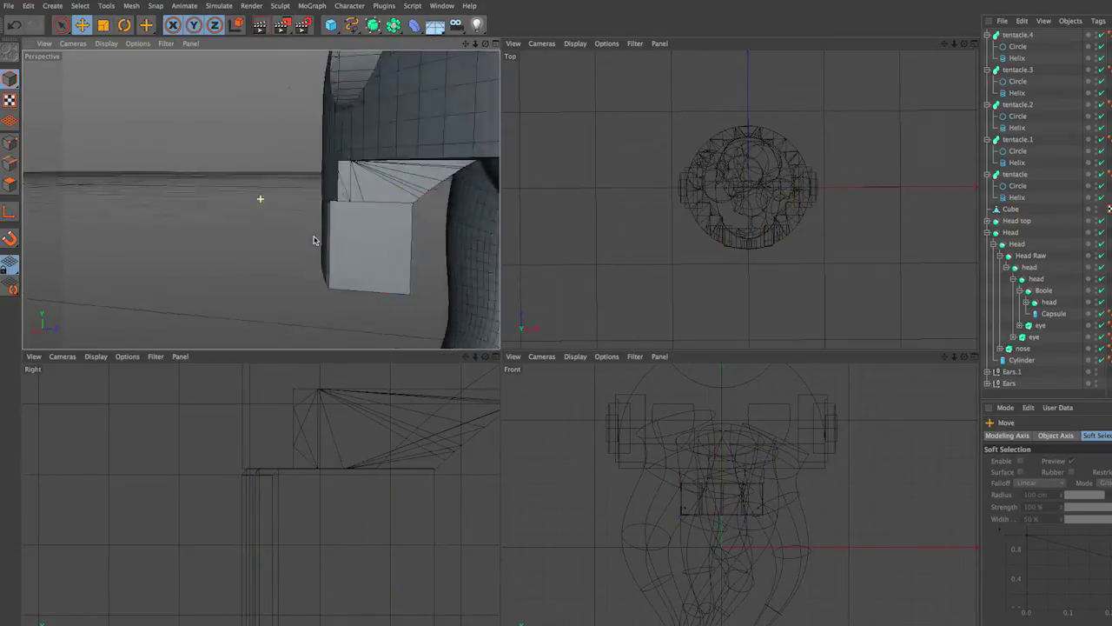
scroll(314, 240, "down", 4)
mouse_move(355, 256)
left_mouse_down("alt")
mouse_move(261, 194)
mouse_move(189, 268)
left_mouse_up("alt")
Step: Rescale the Cube in the side and Perspective views to about 95%
key("t")
left_click(401, 620)
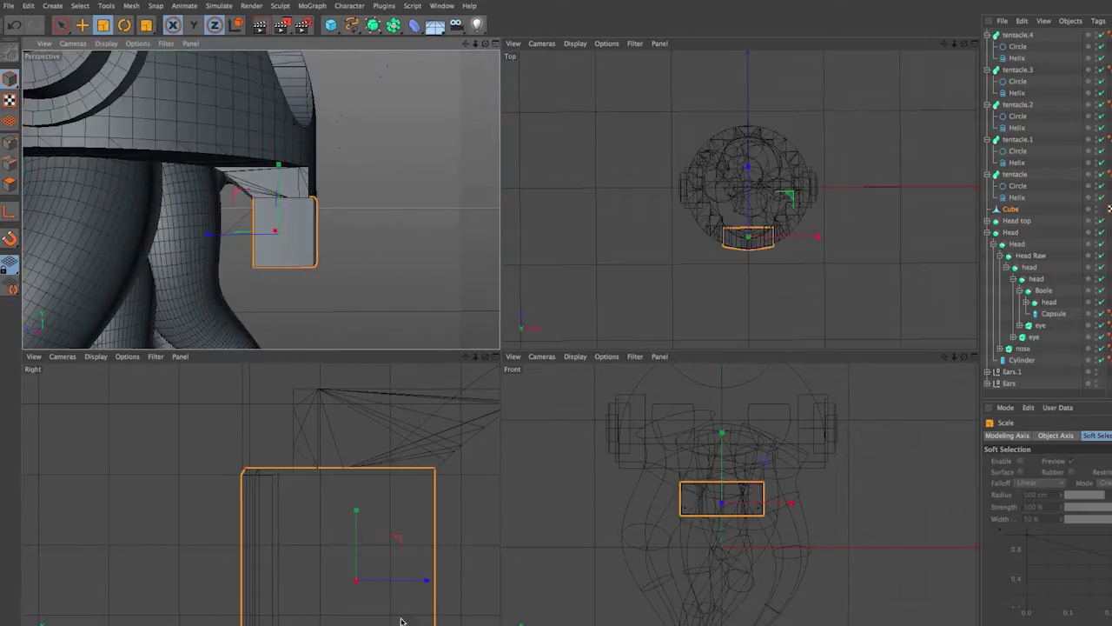
left_click_drag(400, 621, 211, 472)
left_click(405, 231)
left_click(281, 256)
mouse_move(404, 231)
left_mouse_down("alt")
mouse_move(312, 252)
mouse_move(374, 244)
mouse_move(255, 179)
mouse_move(385, 218)
mouse_move(256, 199)
mouse_move(296, 144)
mouse_move(484, 109)
left_mouse_up("alt")
Step: Add a Sky and an Omni Light, placing the light left of and in front of the skull
middle_click(484, 109)
left_click(52, 5)
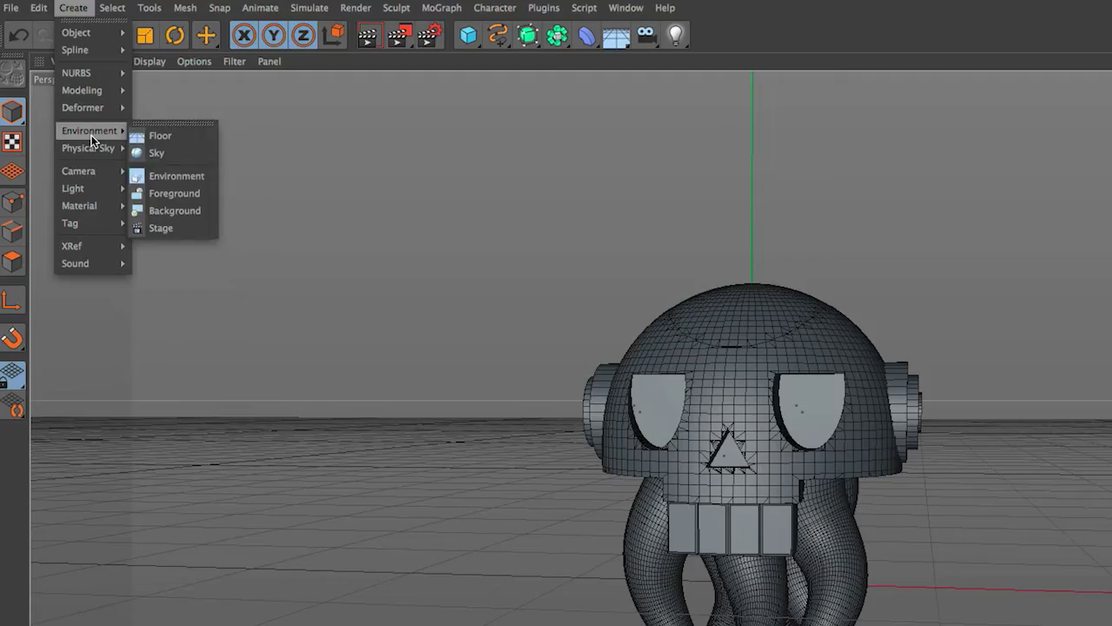
left_click(153, 158)
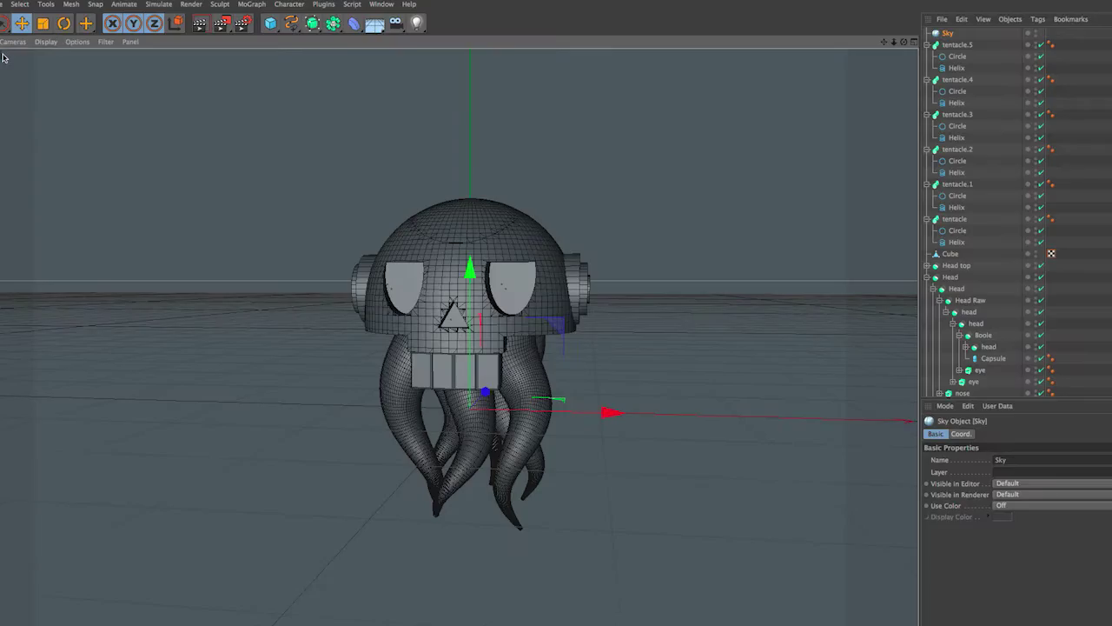
left_click(418, 24)
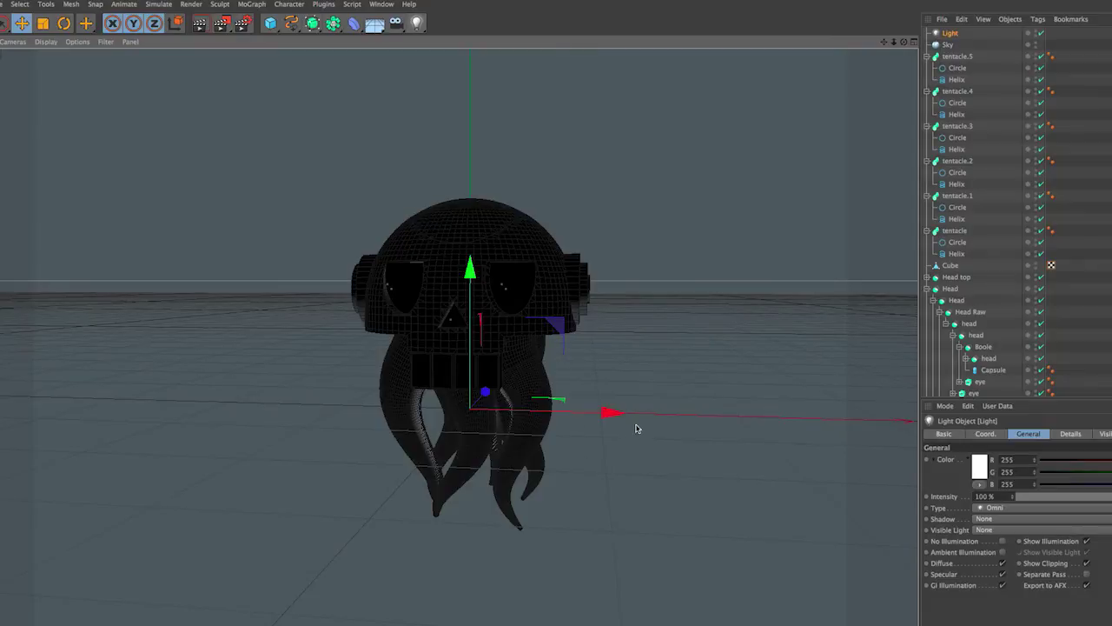
left_click_drag(636, 428, 245, 430)
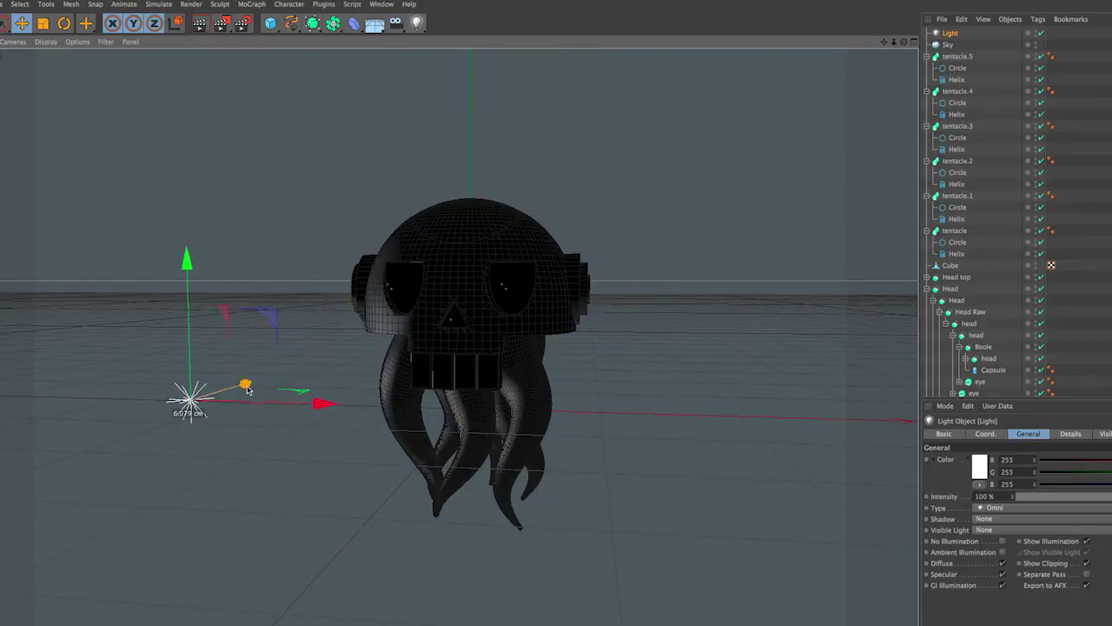
left_click_drag(247, 390, 214, 399)
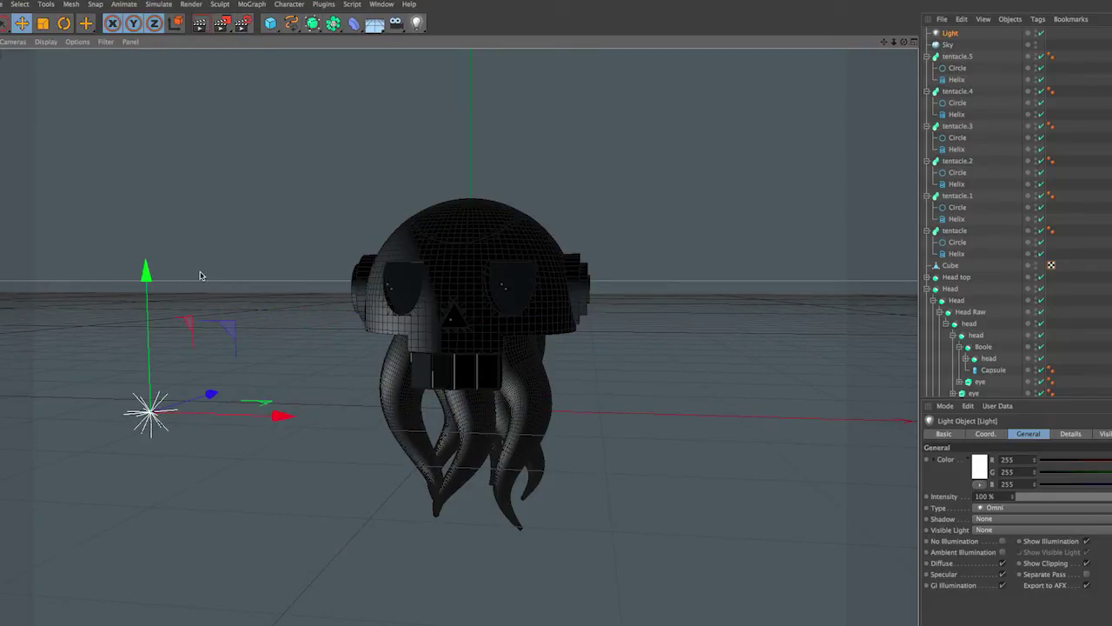
Step: Enable the Ambient Occlusion and Global Illumination effects in the render settings
left_click(244, 28)
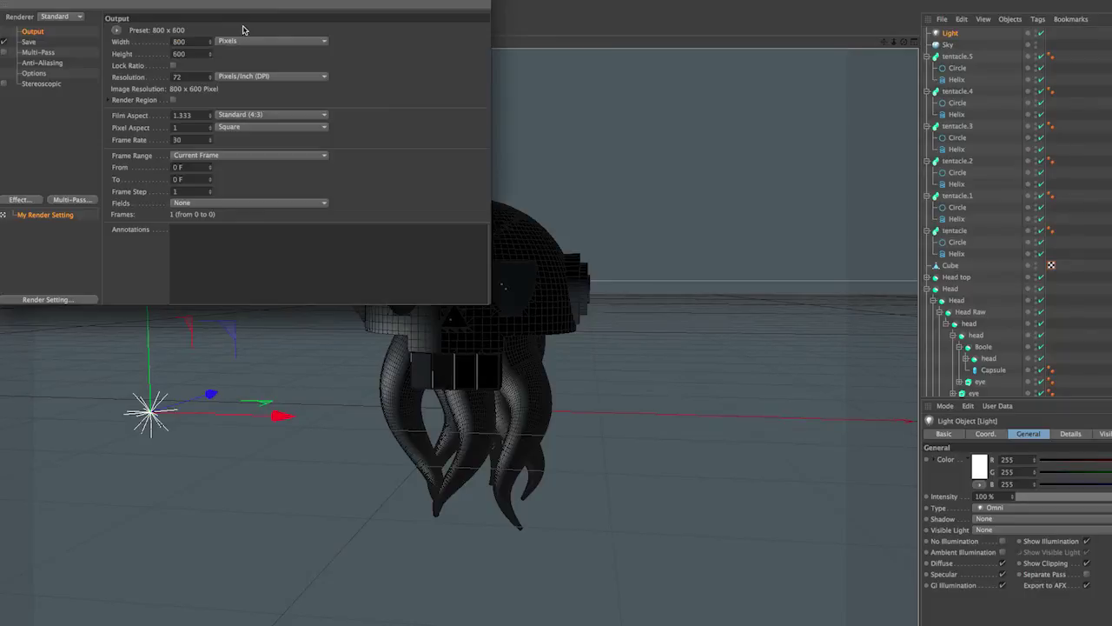
left_click(23, 202)
left_click(87, 275)
left_click(21, 201)
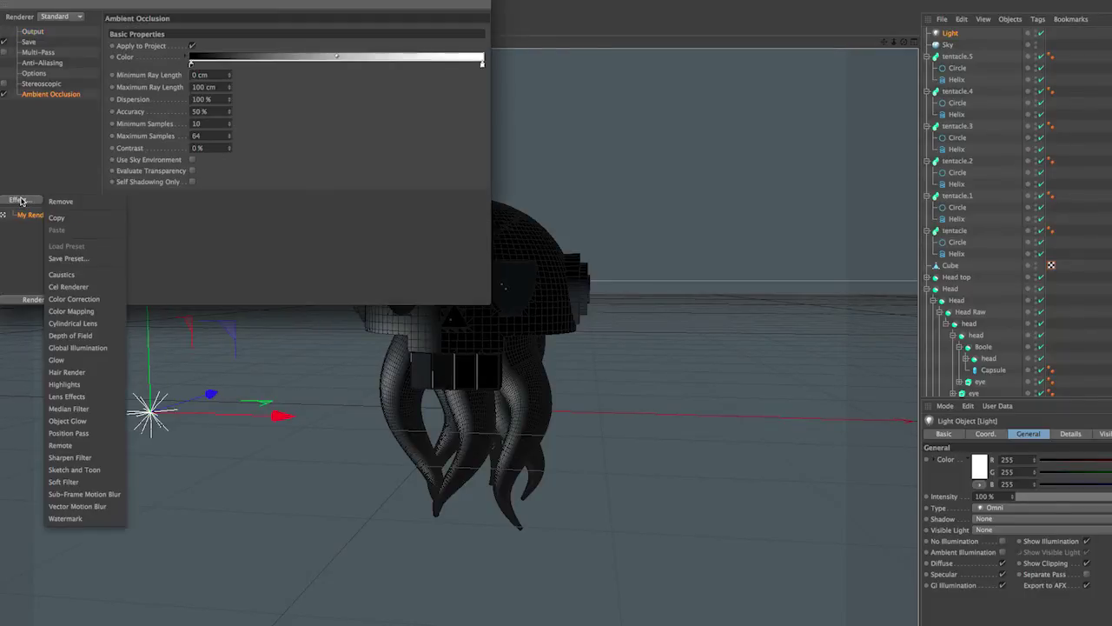
left_click(78, 348)
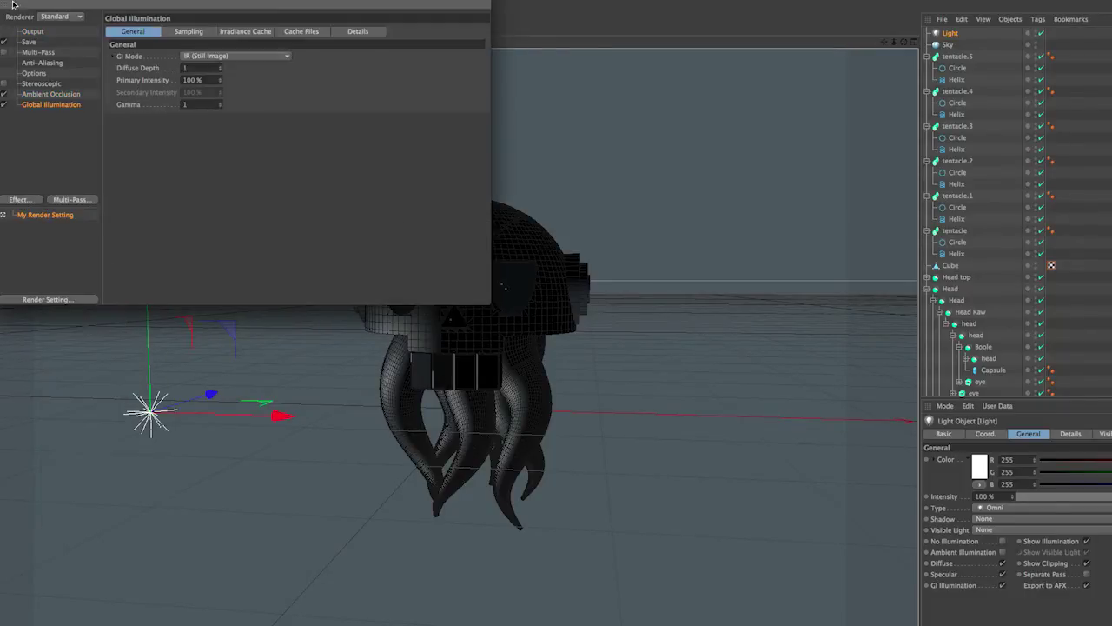
left_click(5, 2)
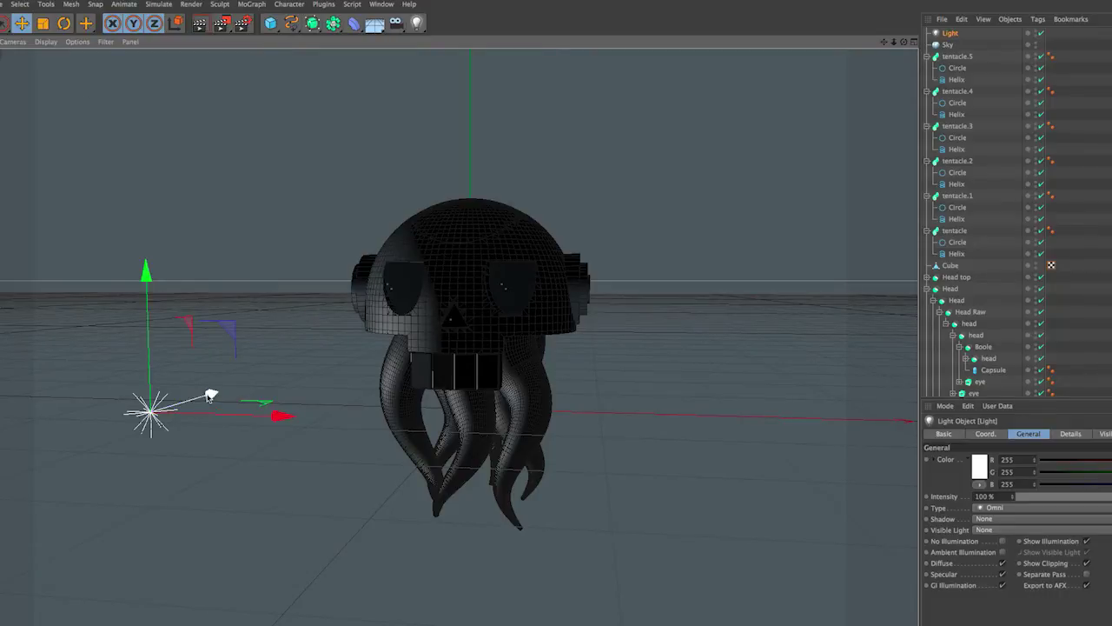
Step: Move the light back and raise it about 67.83 cm, then render a preview of the head
left_click_drag(213, 395, 130, 422)
mouse_move(84, 300)
left_mouse_down()
mouse_move(101, 146)
mouse_move(129, 141)
left_mouse_up()
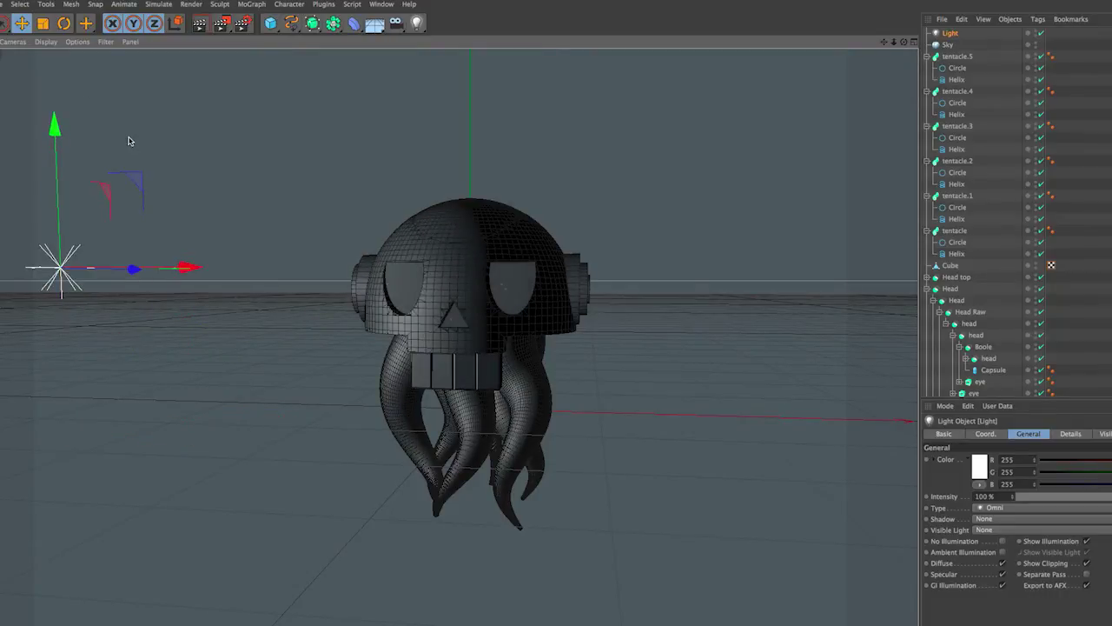
left_click(199, 28)
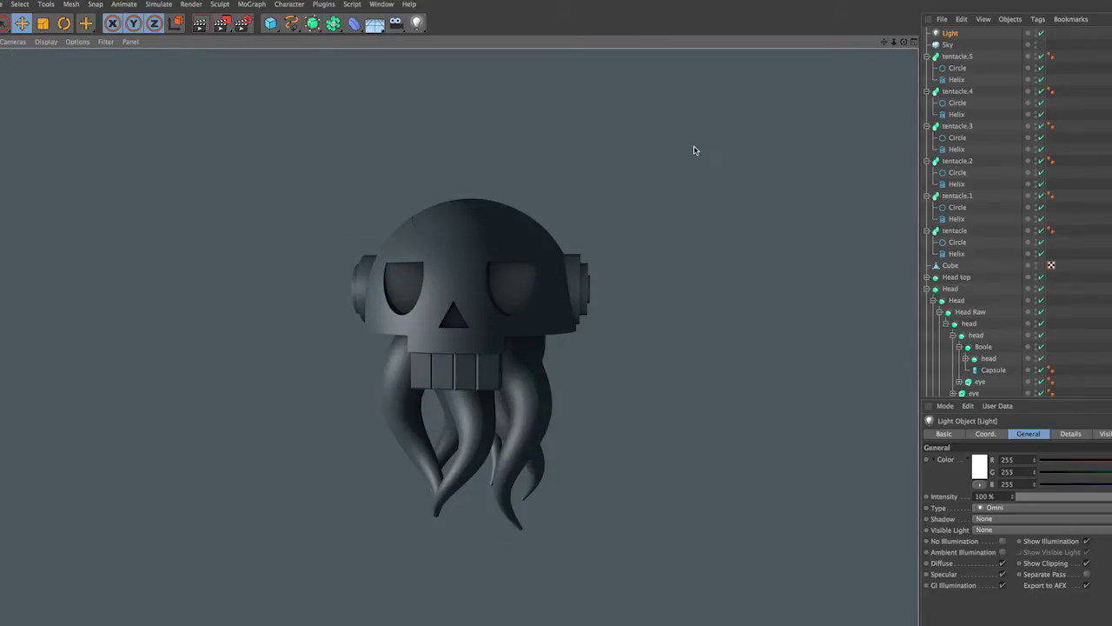
Step: Give the light Shadow Maps (Soft) shadows and a pale cyan colour
left_click(953, 33)
left_click(991, 519)
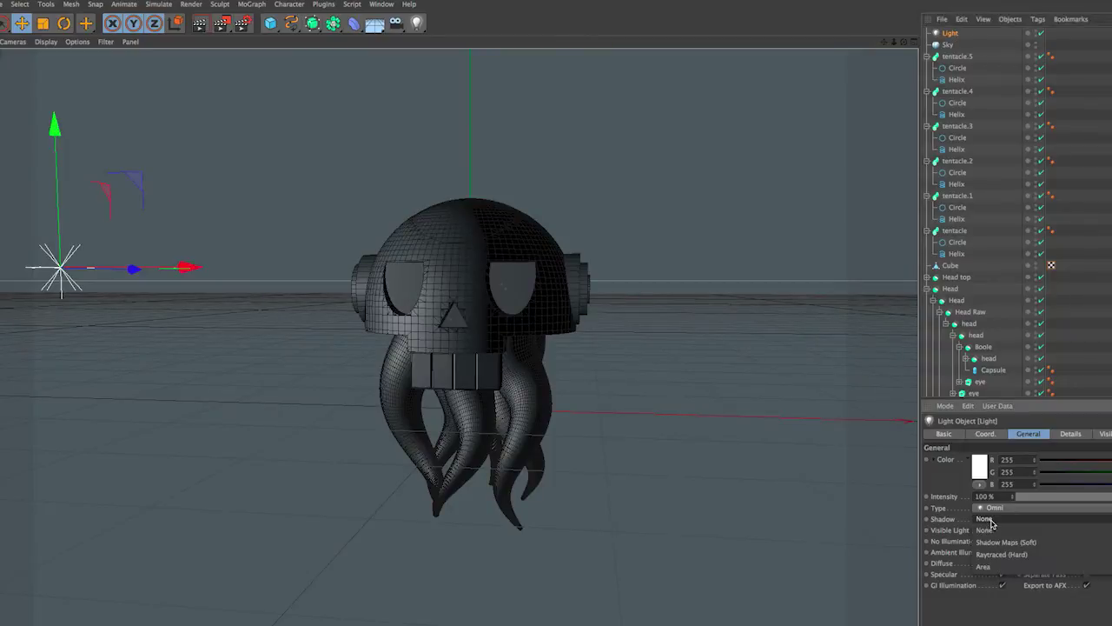
left_click(995, 531)
left_click(981, 465)
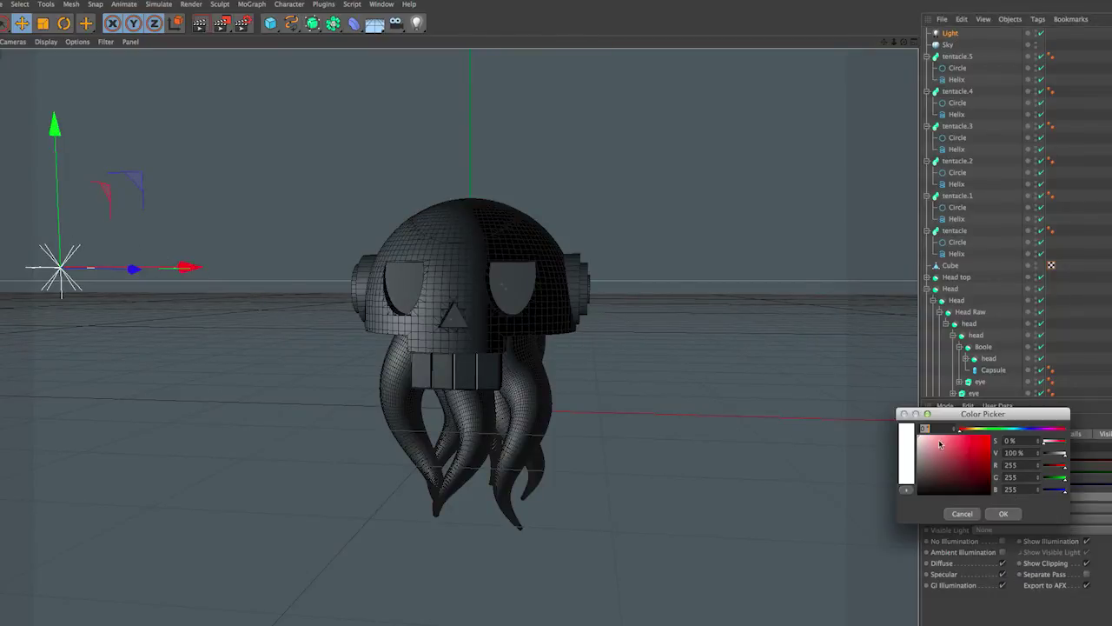
left_click_drag(999, 431, 1020, 432)
left_click(924, 439)
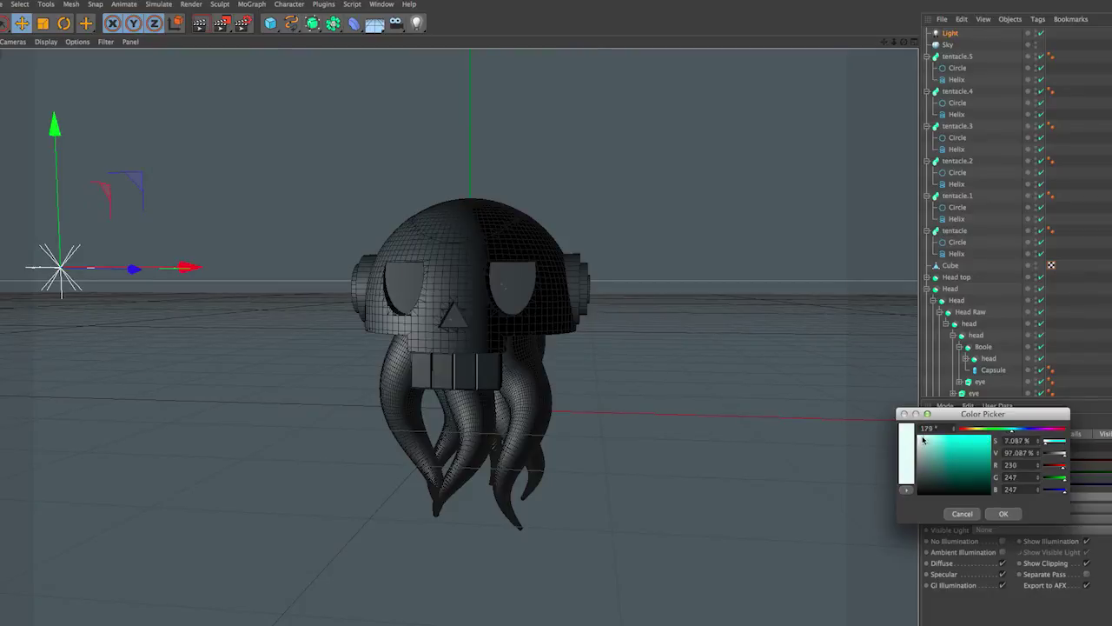
left_click(1003, 514)
Step: Copy the light to the right of the skull at 60% intensity with a pale purple tint
mouse_move(187, 267)
left_mouse_down("ctrl")
mouse_move(495, 314)
mouse_move(834, 340)
left_mouse_up("ctrl")
left_click_drag(1086, 496, 1056, 496)
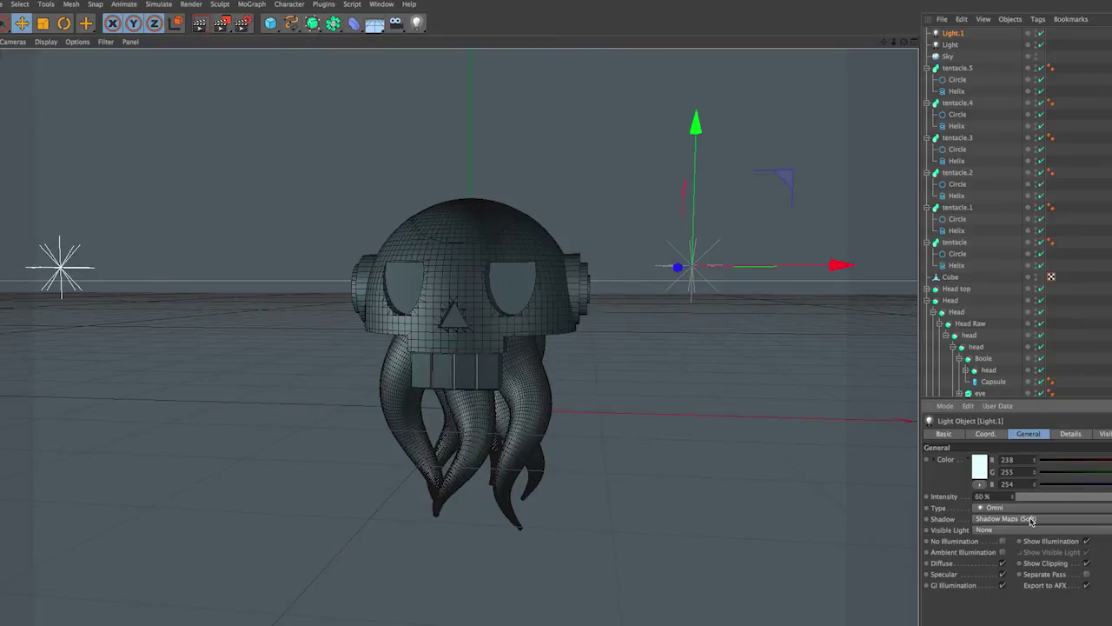
left_click(1005, 518)
left_click(1028, 532)
left_click(979, 466)
left_click(1039, 435)
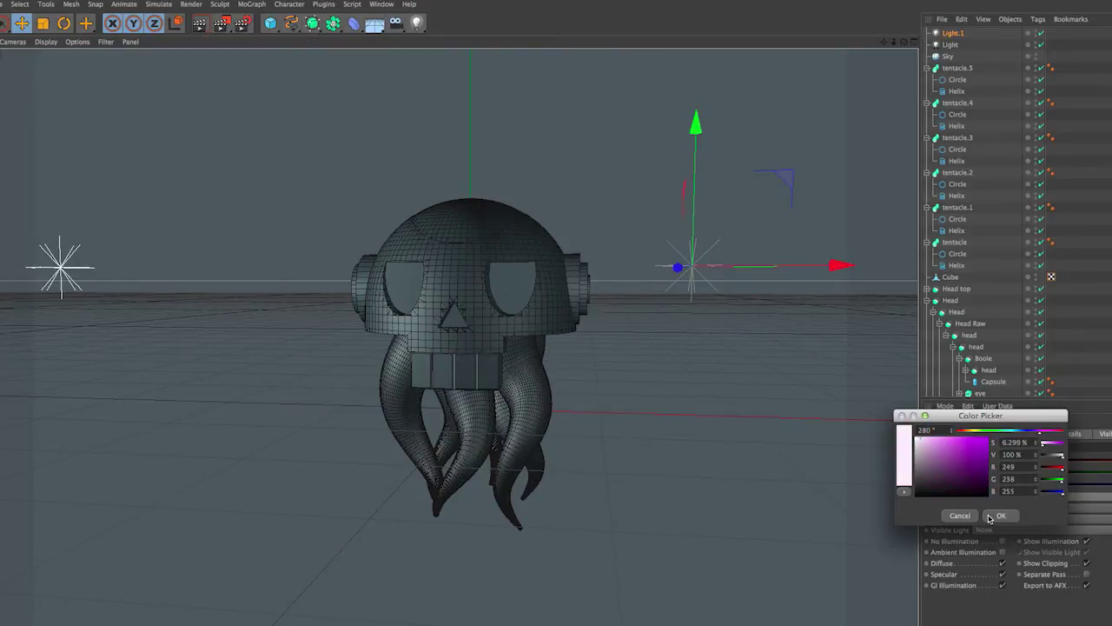
left_click_drag(929, 457, 917, 438)
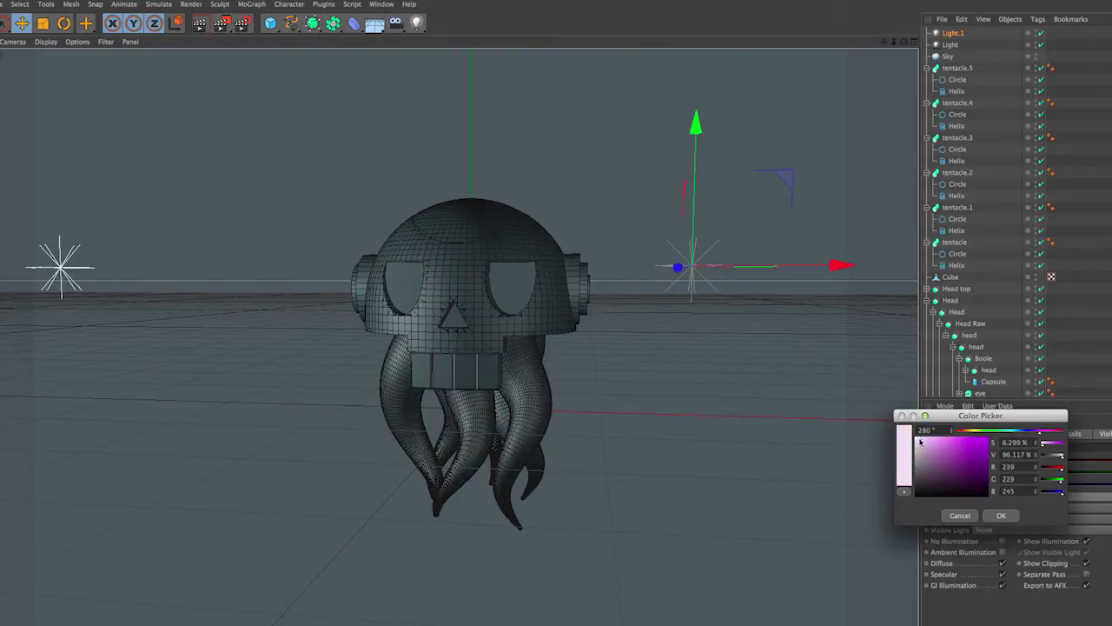
Step: Apply the pale purple tint, lower Light.1 along Y, and copy it as a third light, Light.2
left_click(997, 514)
mouse_move(707, 298)
left_mouse_down("alt")
mouse_move(784, 209)
mouse_move(809, 211)
left_mouse_up("alt")
mouse_move(735, 112)
left_mouse_down()
mouse_move(750, 228)
mouse_move(775, 82)
left_mouse_up()
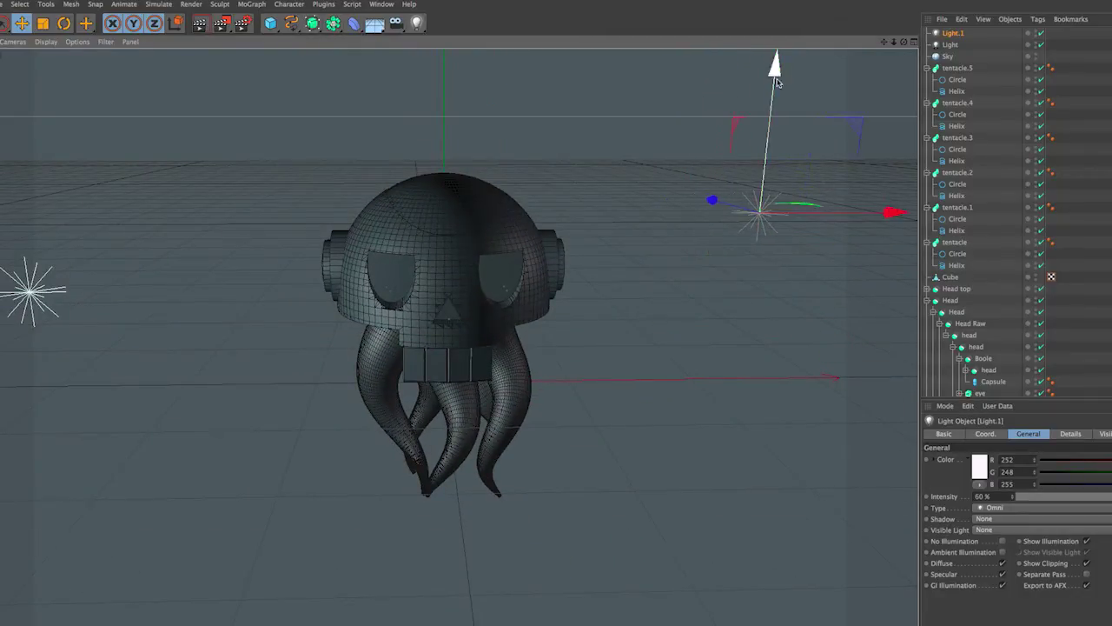
mouse_move(680, 286)
left_mouse_down("alt")
mouse_move(649, 255)
mouse_move(440, 353)
left_mouse_up("alt")
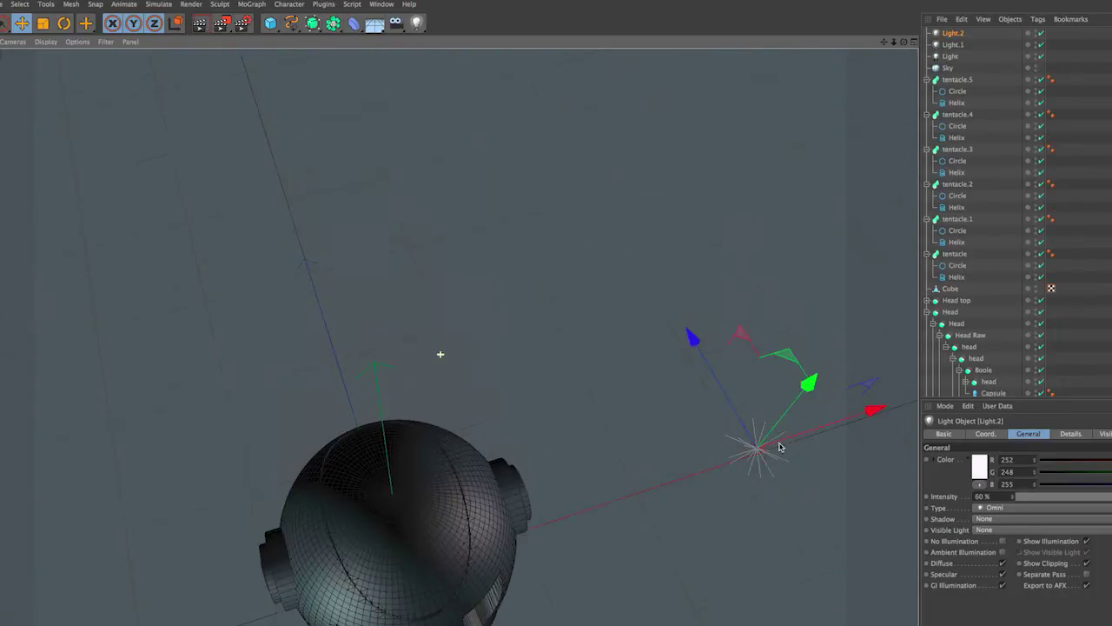
left_click_drag(696, 363, 500, 61, "ctrl")
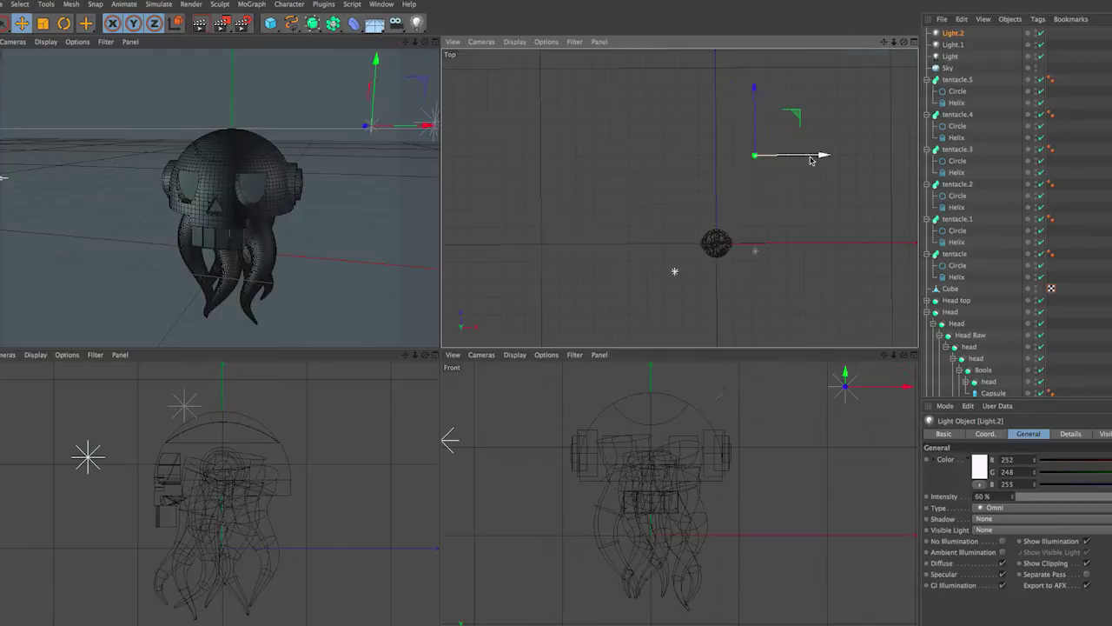
Step: In four views, move Light.2 forward and right and give it a very light cyan colour
key("F5")
left_click_drag(723, 132, 742, 171)
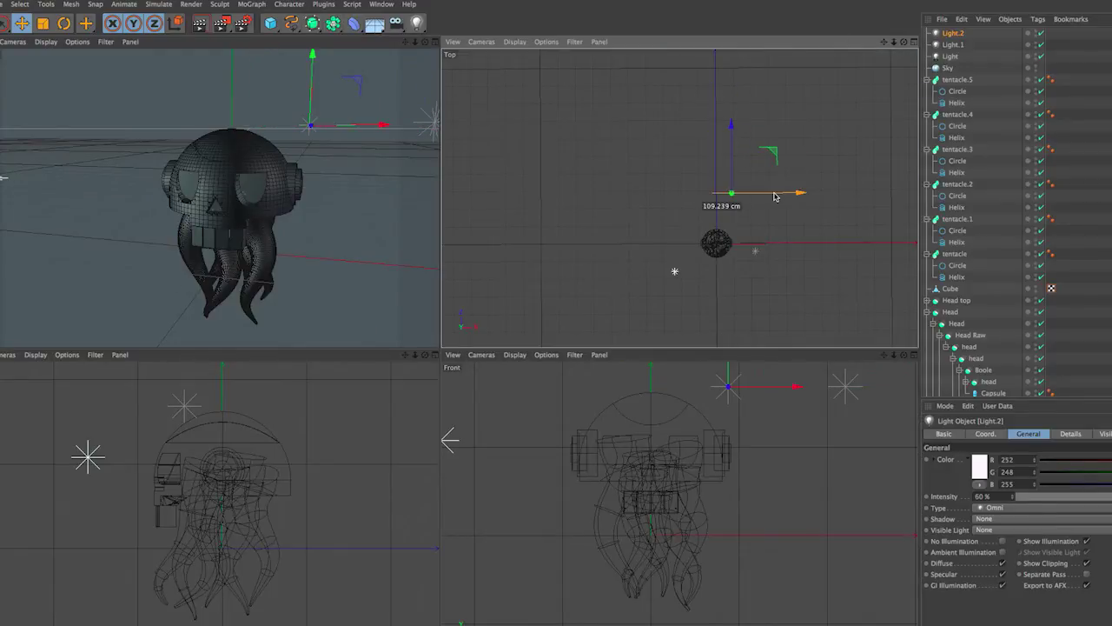
left_click(974, 469)
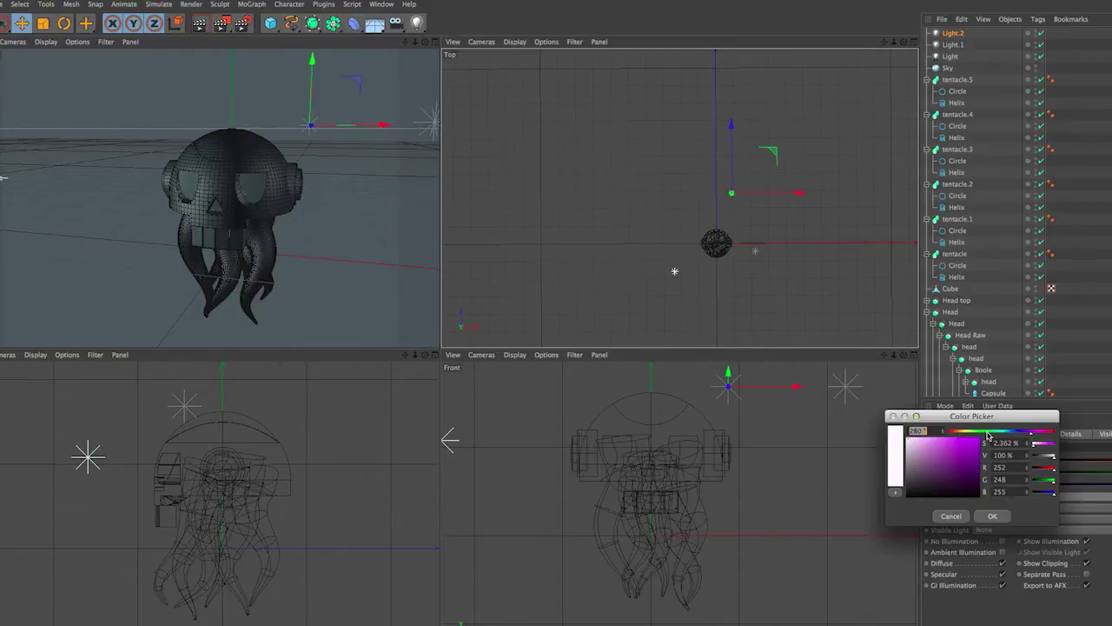
left_click_drag(989, 432, 1007, 432)
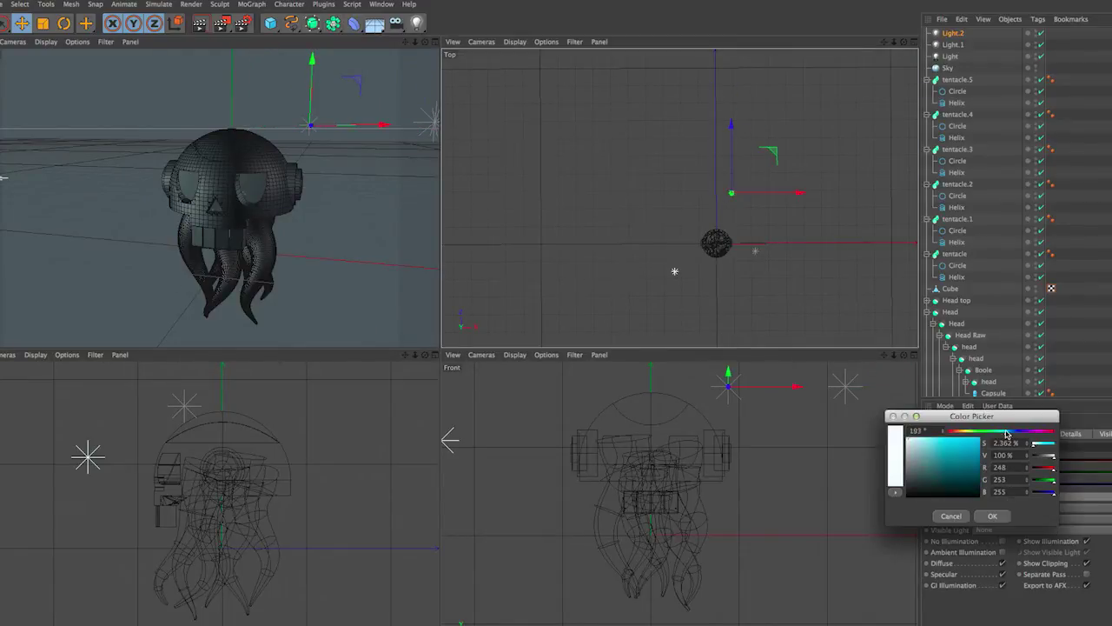
left_click(992, 517)
Step: Move Light.2 down-left and the main Light toward the front, then test-render the lighting
left_click_drag(335, 240, 364, 231, "alt")
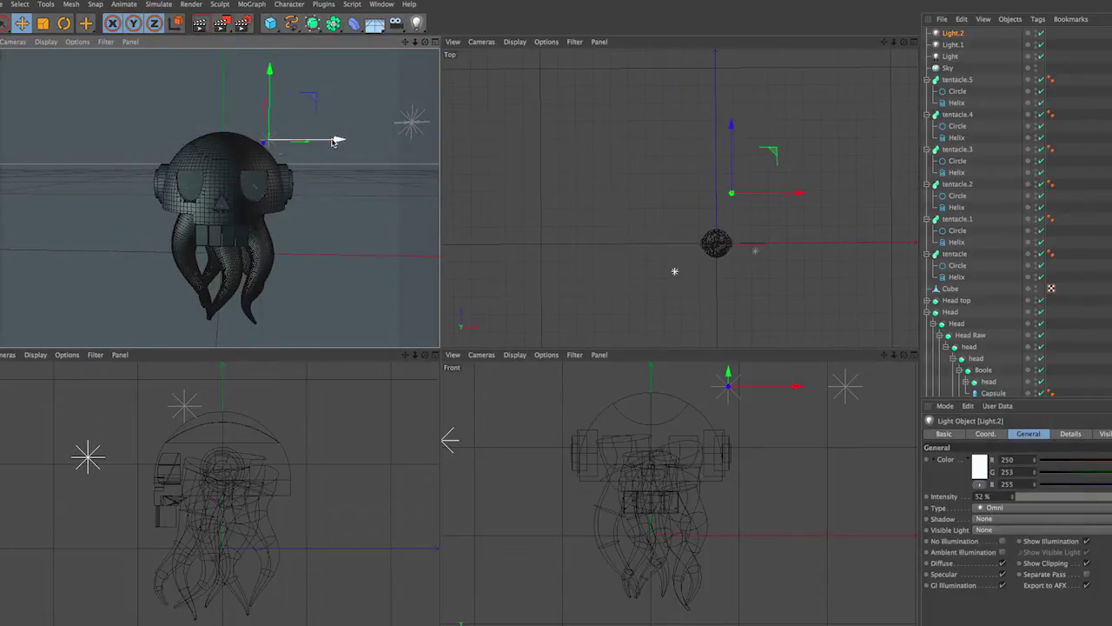
left_click_drag(334, 142, 272, 102)
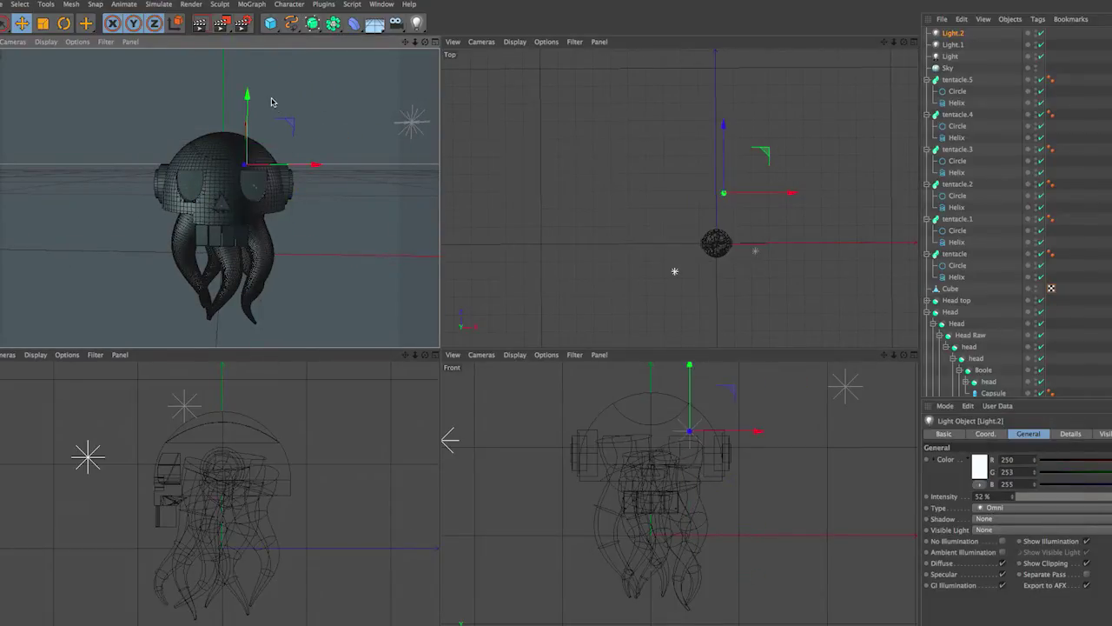
left_click(755, 250)
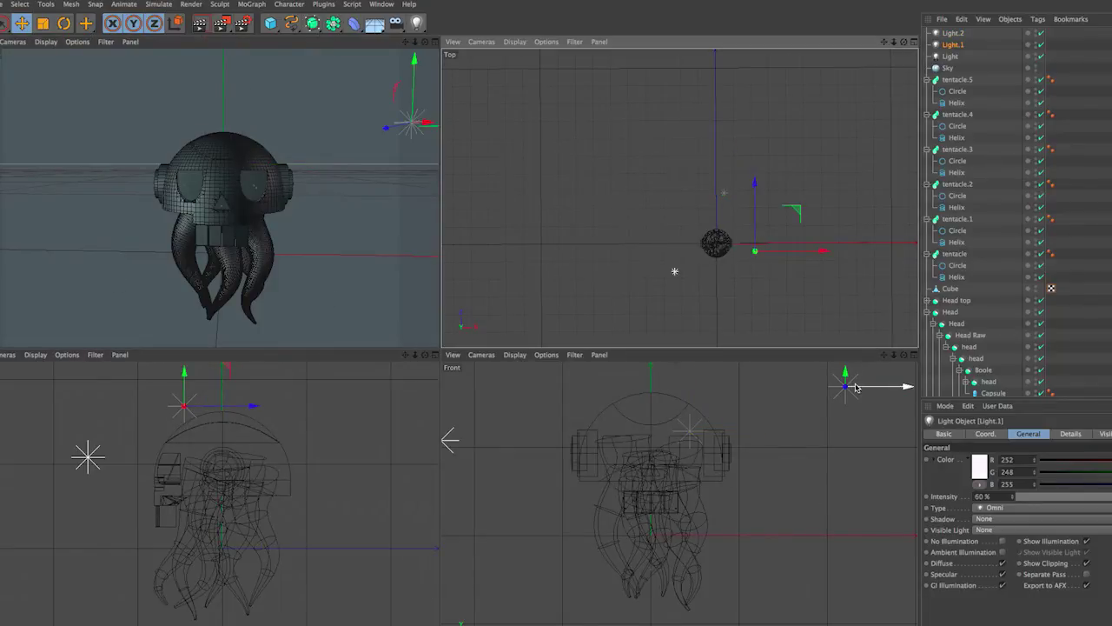
left_click(446, 442)
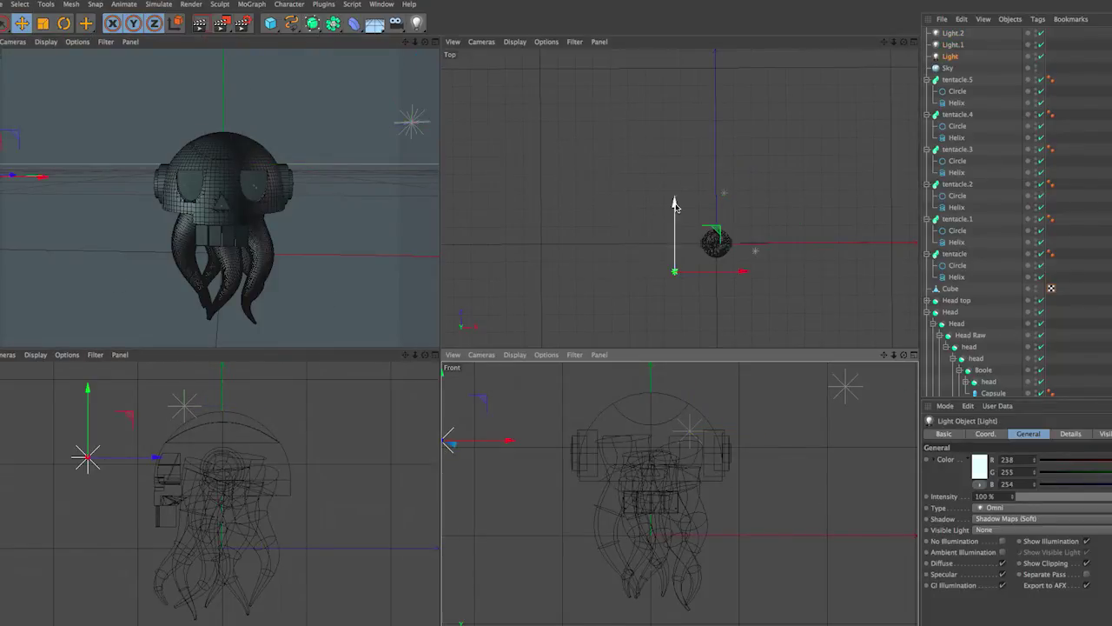
left_click_drag(675, 205, 646, 272)
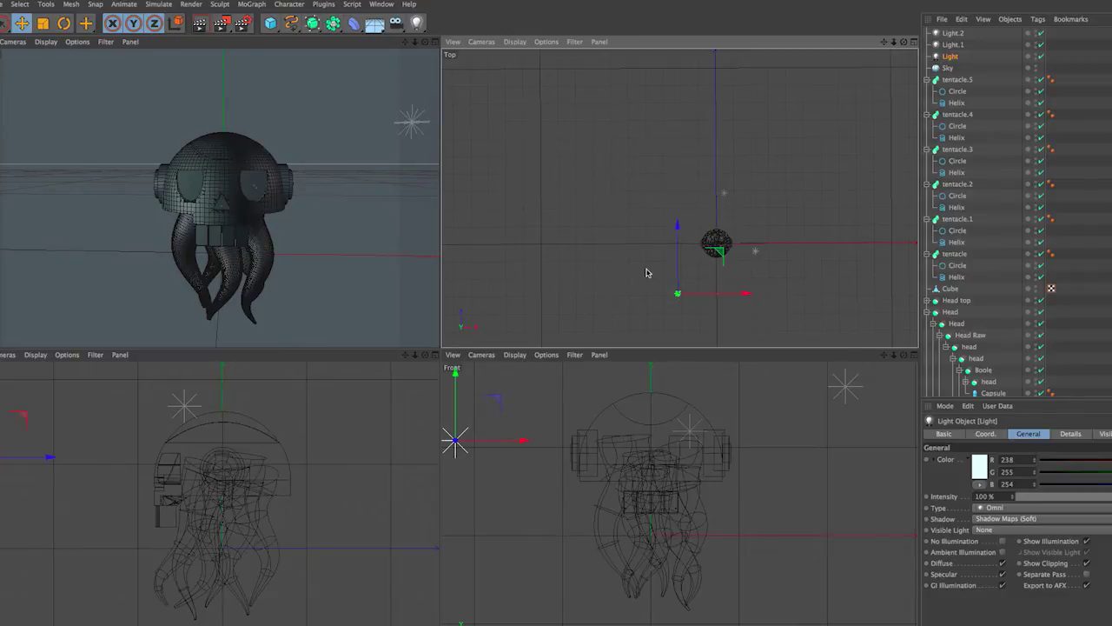
left_click(201, 26)
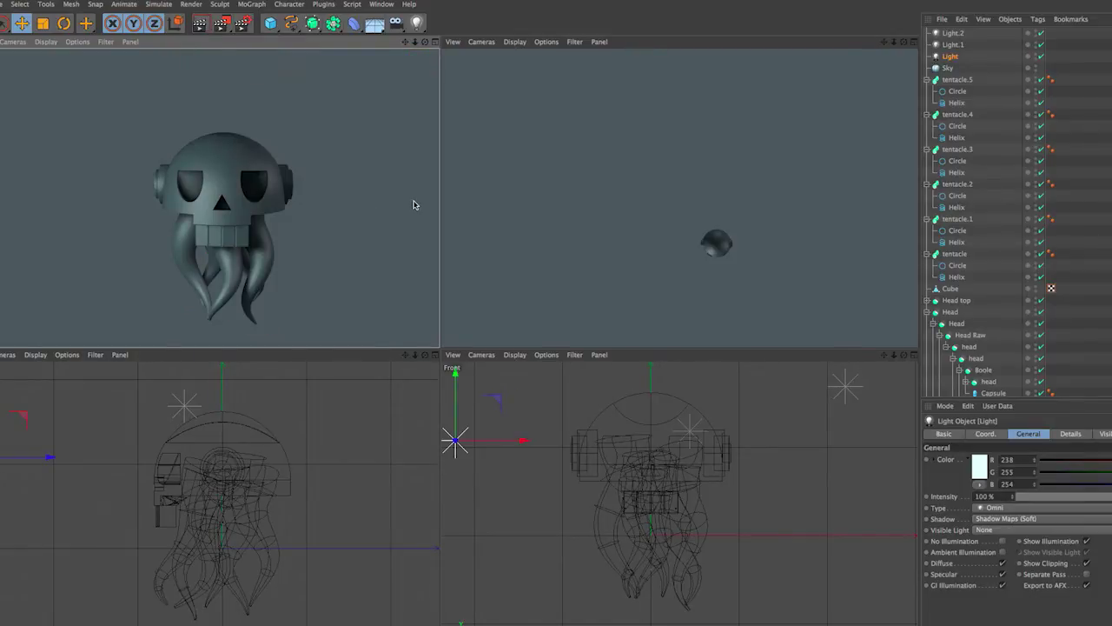
mouse_move(413, 199)
left_mouse_down("alt")
mouse_move(325, 171)
mouse_move(340, 159)
mouse_move(343, 185)
mouse_move(370, 178)
left_mouse_up("alt")
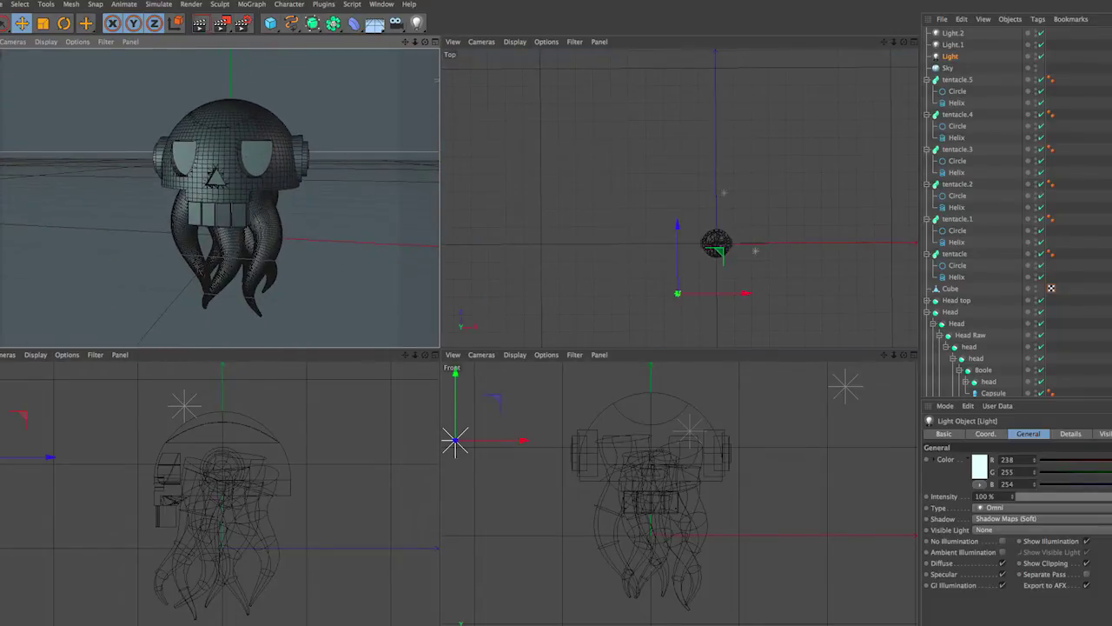
Step: Duplicate the light as Light.3 right of the head, with shadows off and 7% intensity, and render
left_click(200, 24)
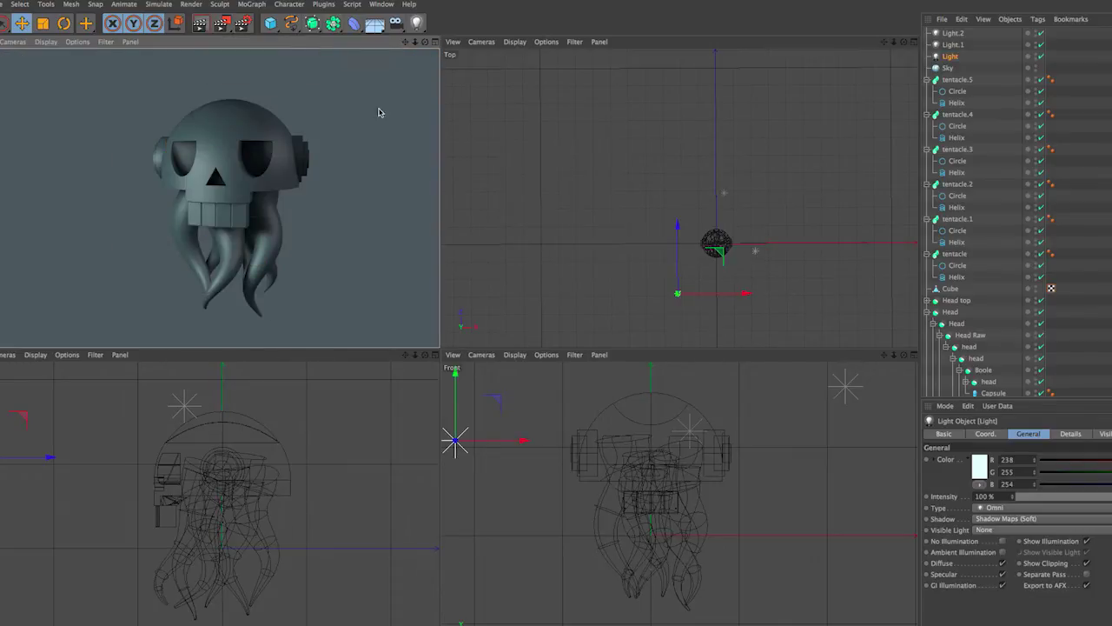
left_click(708, 297)
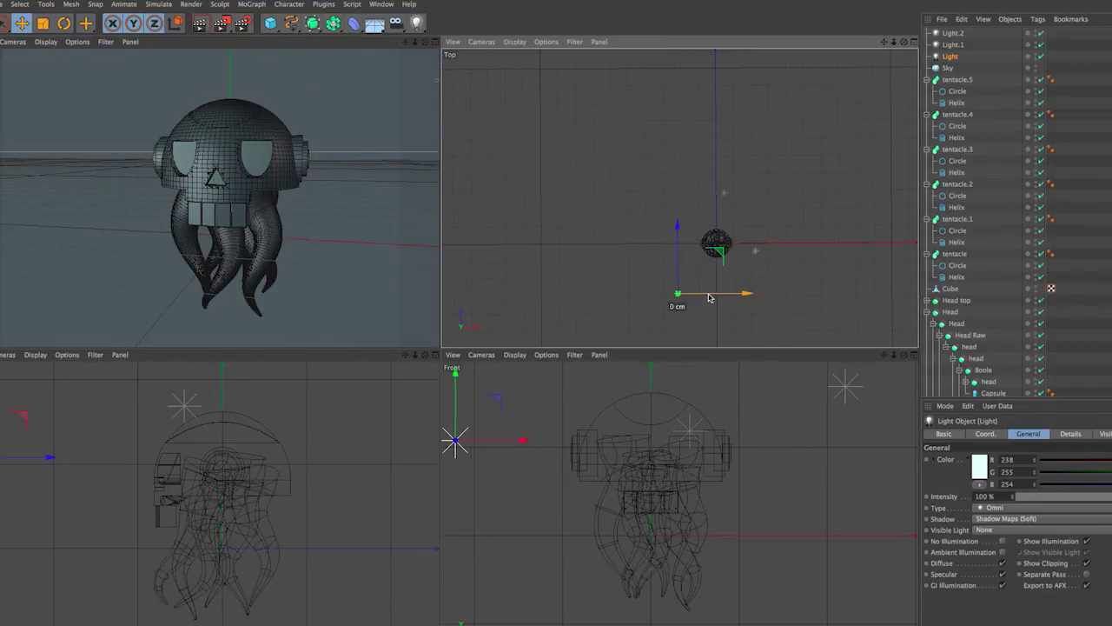
left_click_drag(709, 297, 521, 285, "ctrl")
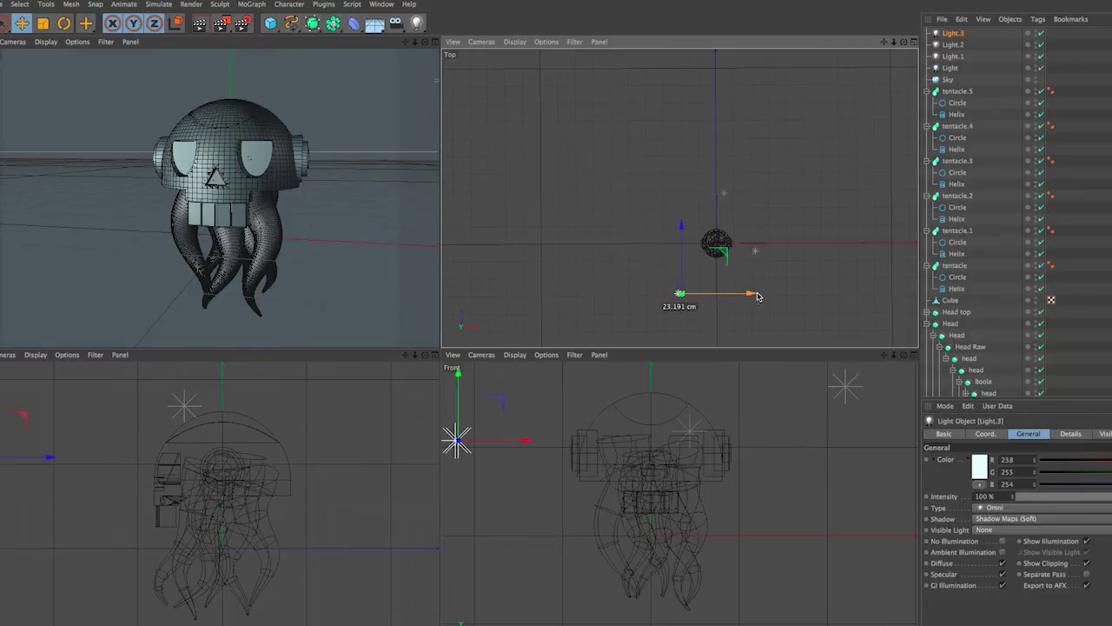
left_click_drag(665, 309, 724, 309)
left_click(1018, 518)
left_click(1018, 510)
left_click(1037, 497)
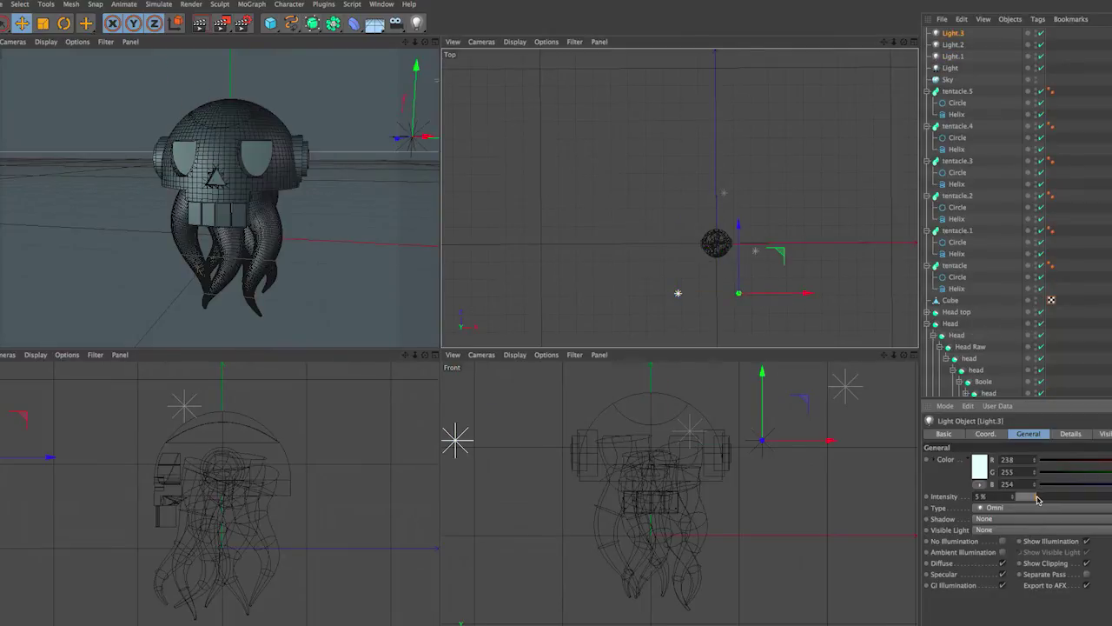
left_click_drag(788, 298, 791, 293)
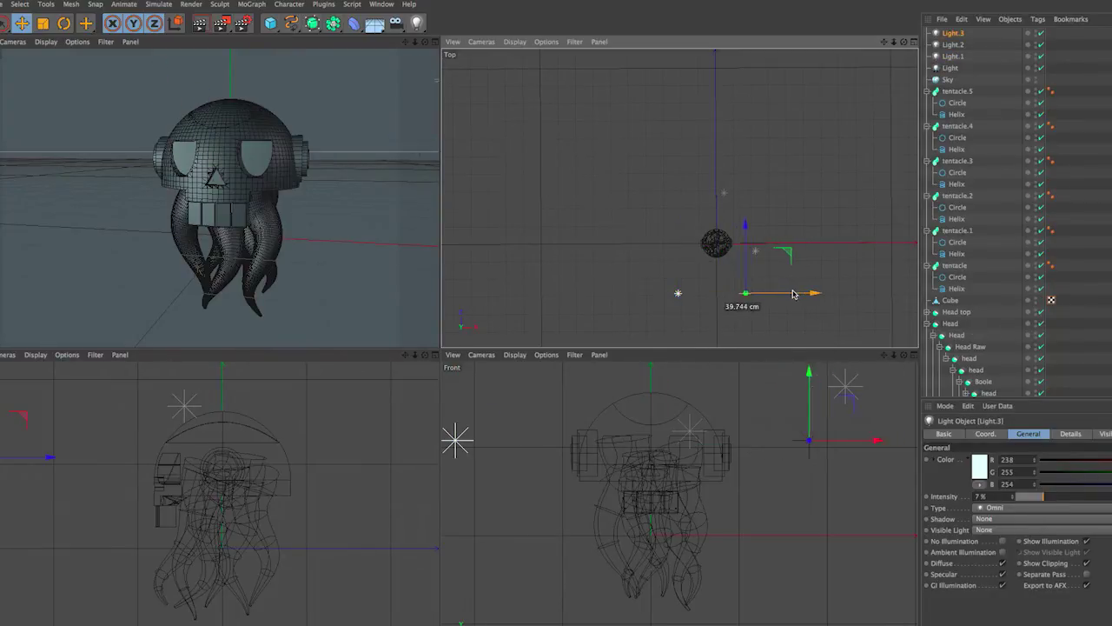
left_click(200, 25)
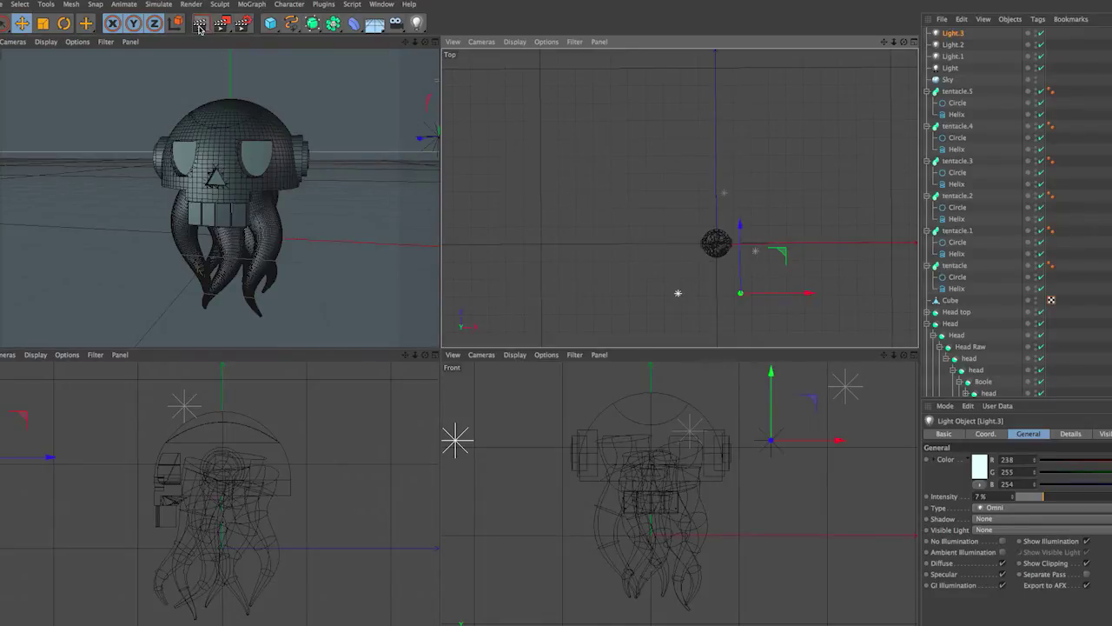
left_click(200, 24)
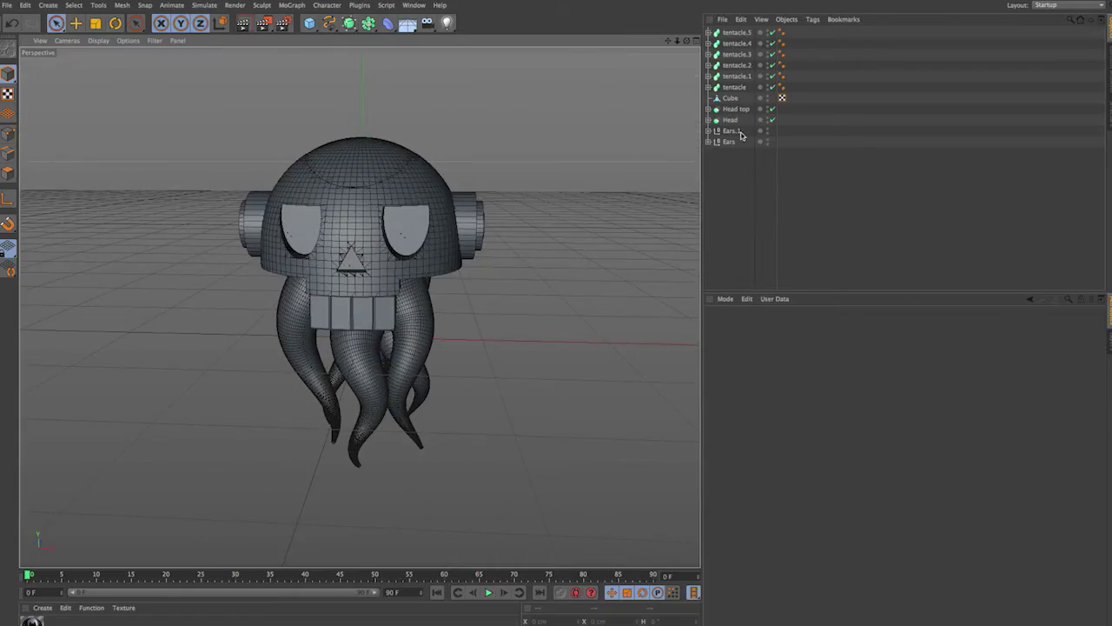
Step: Convert all objects to editable polygon copies with Current State to Object and delete the originals
key("ctrl+a")
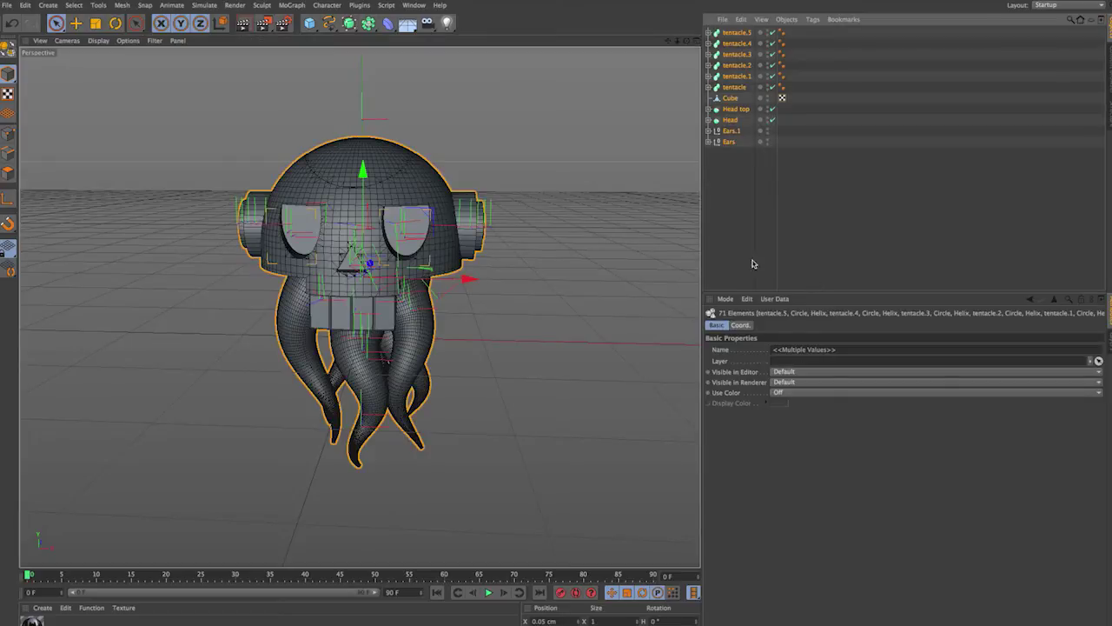
right_click(728, 143)
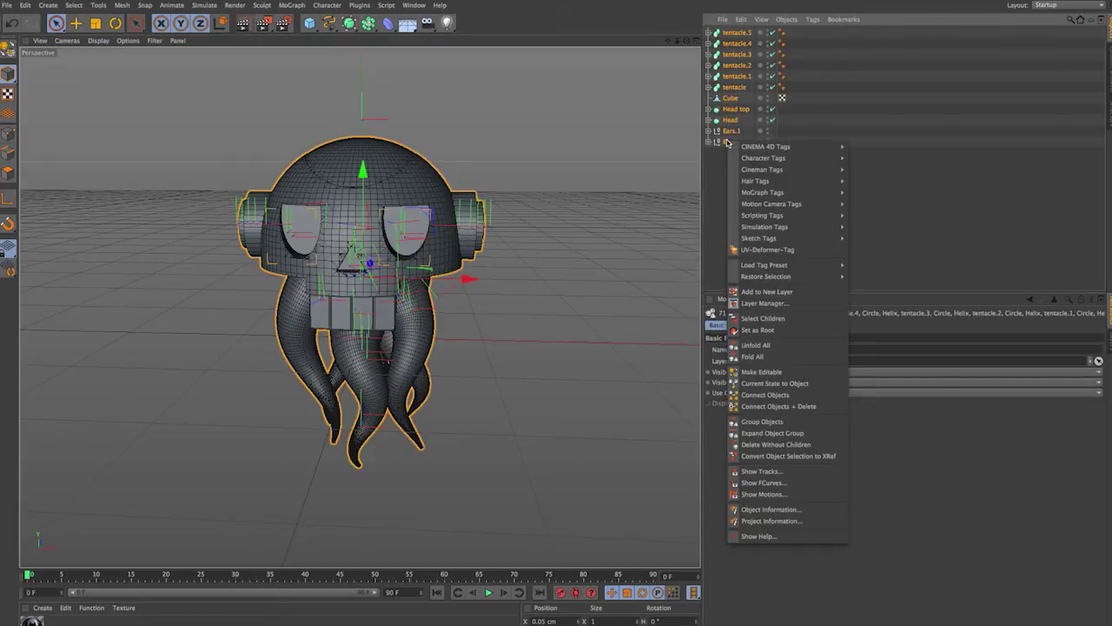
left_click(806, 405)
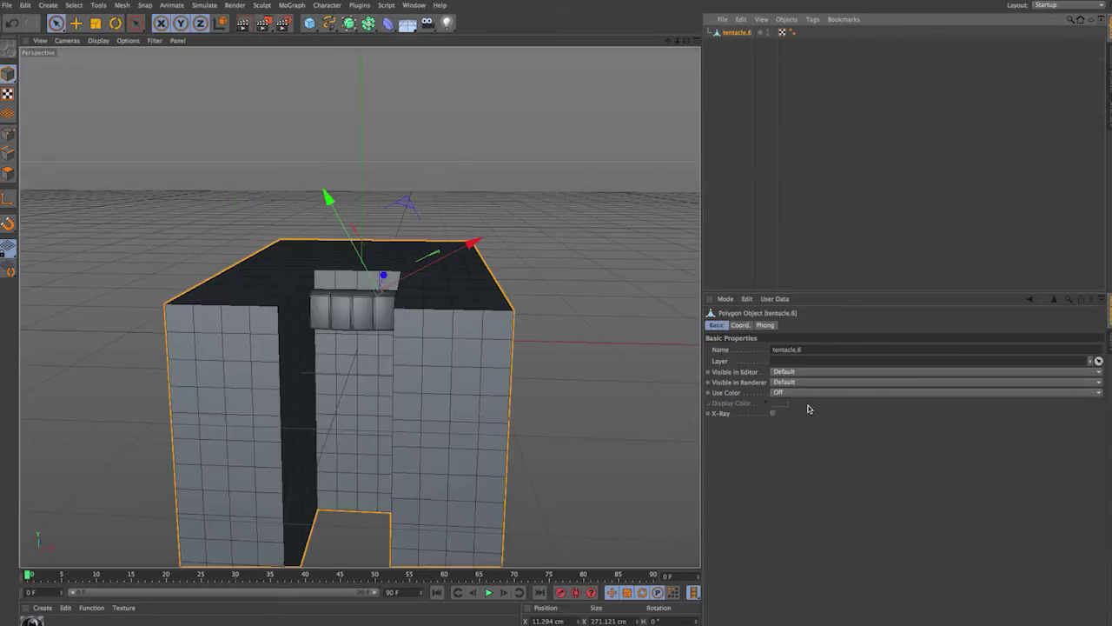
key("ctrl+z")
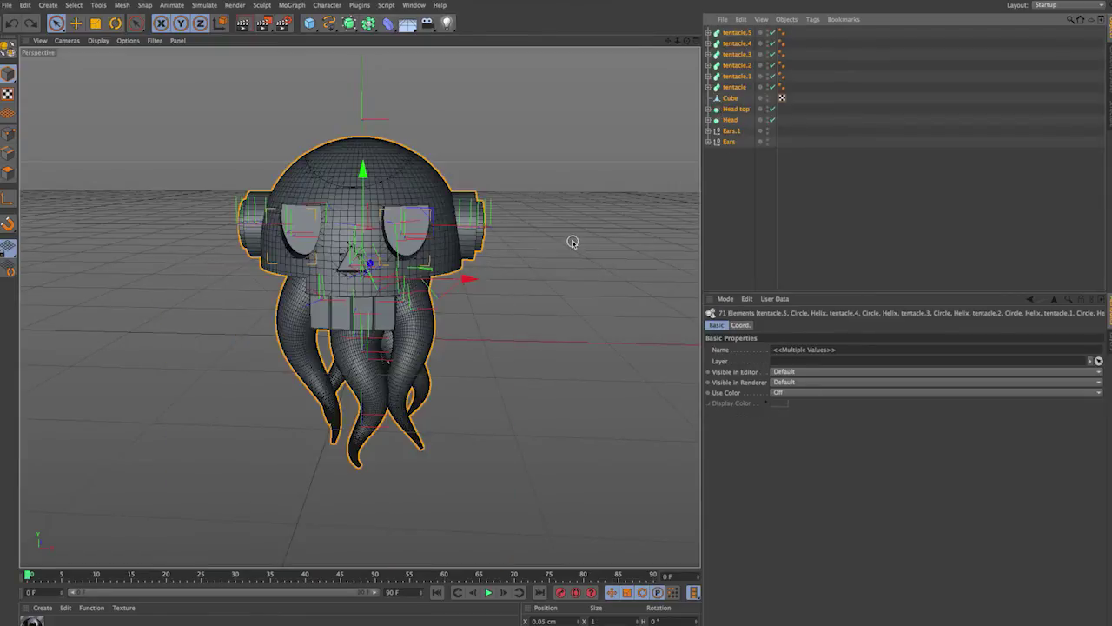
right_click(730, 143)
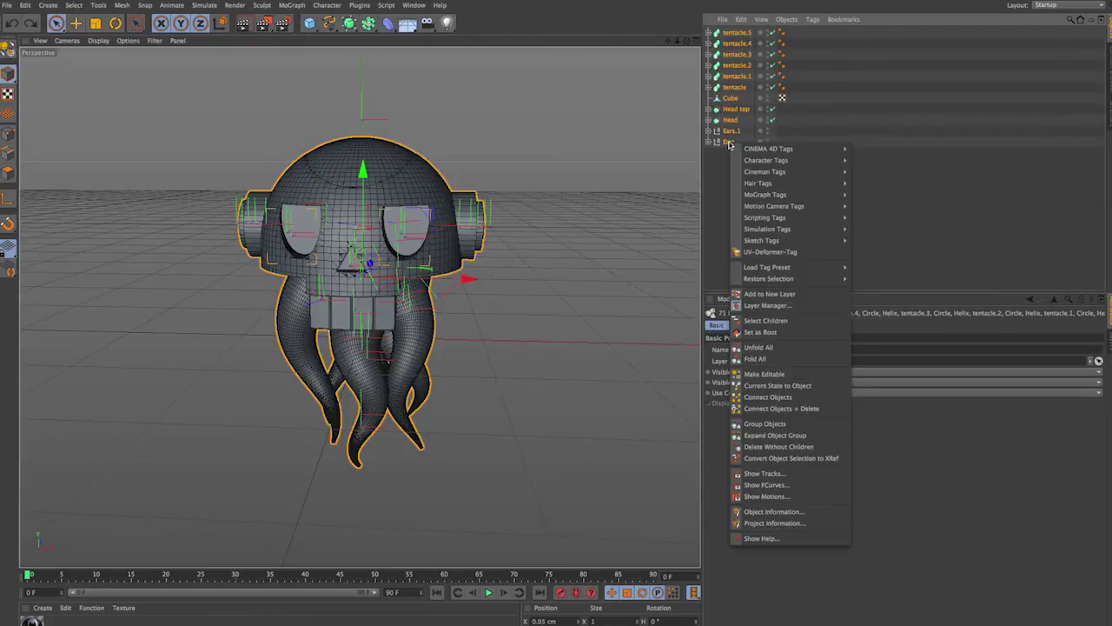
left_click(822, 385)
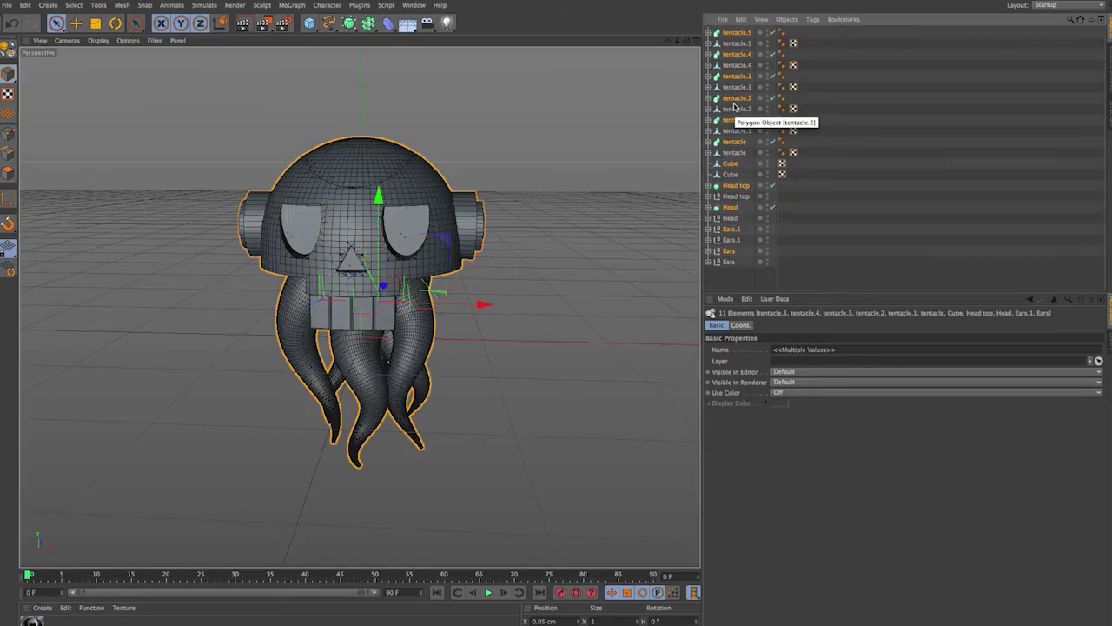
key("Delete")
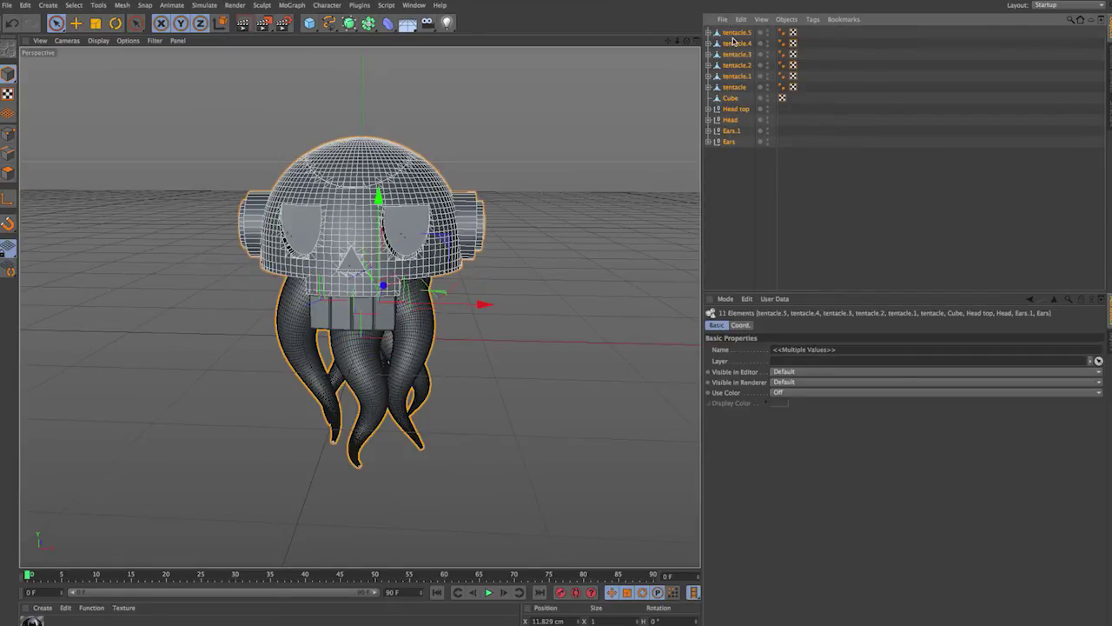
Step: Try and undo Connect Objects, then expand the Ears, Boole, Ears.1, Head and Head top groups
right_click(735, 37)
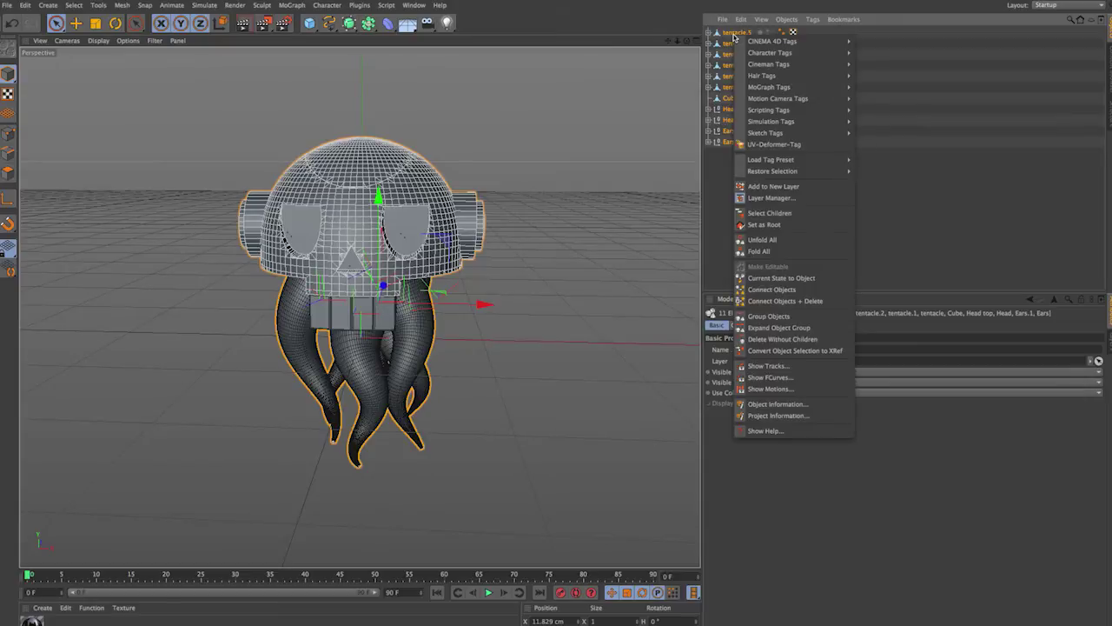
left_click(817, 301)
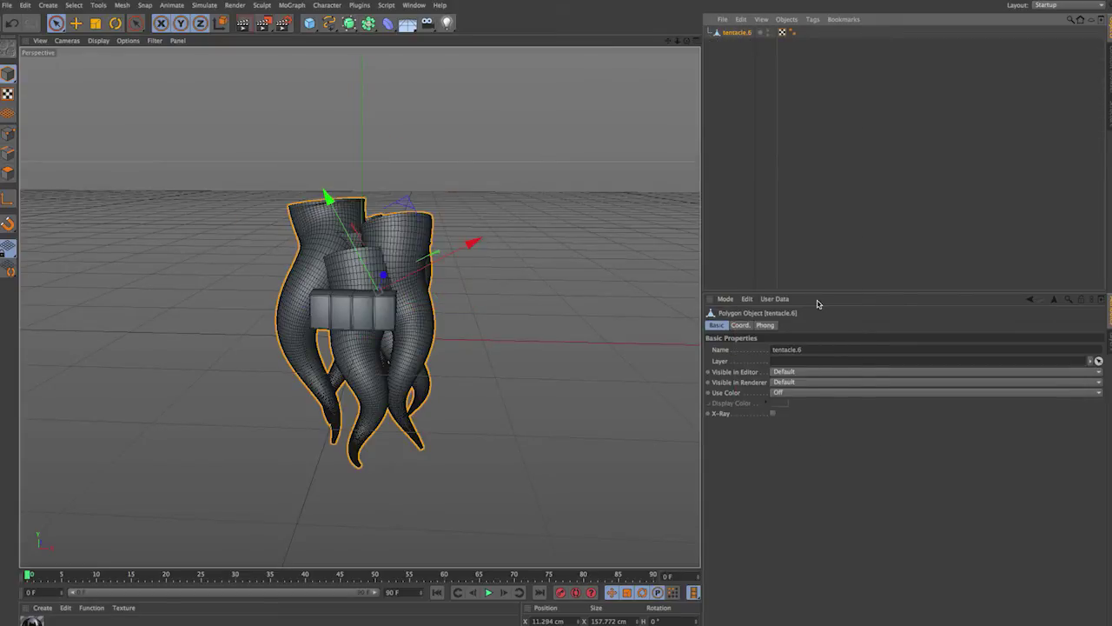
key("ctrl+z")
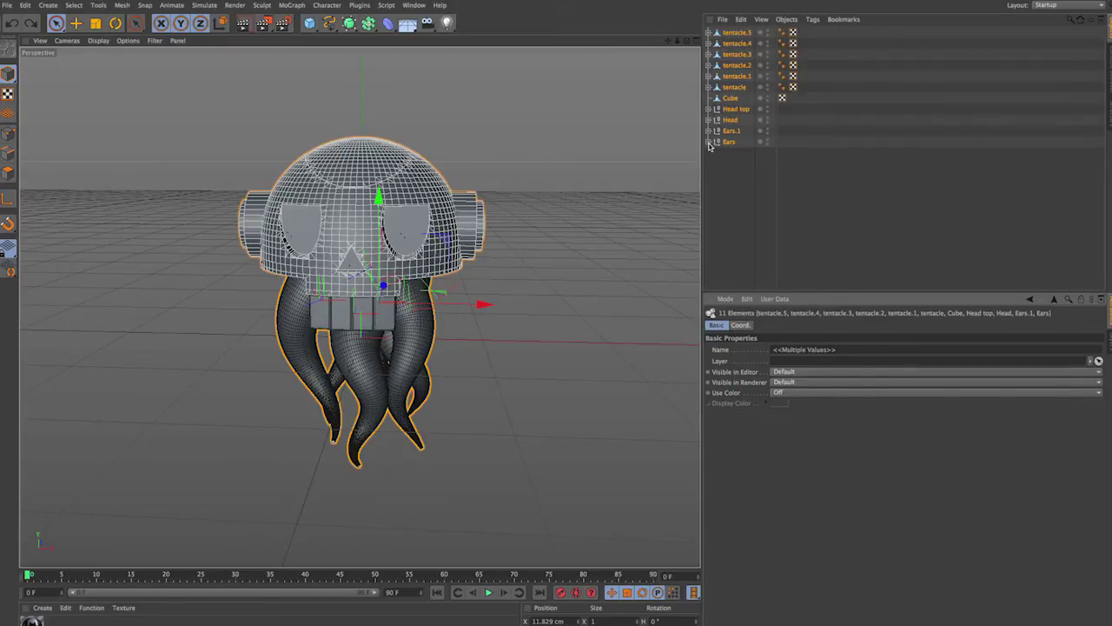
left_click(708, 142)
left_click(714, 174)
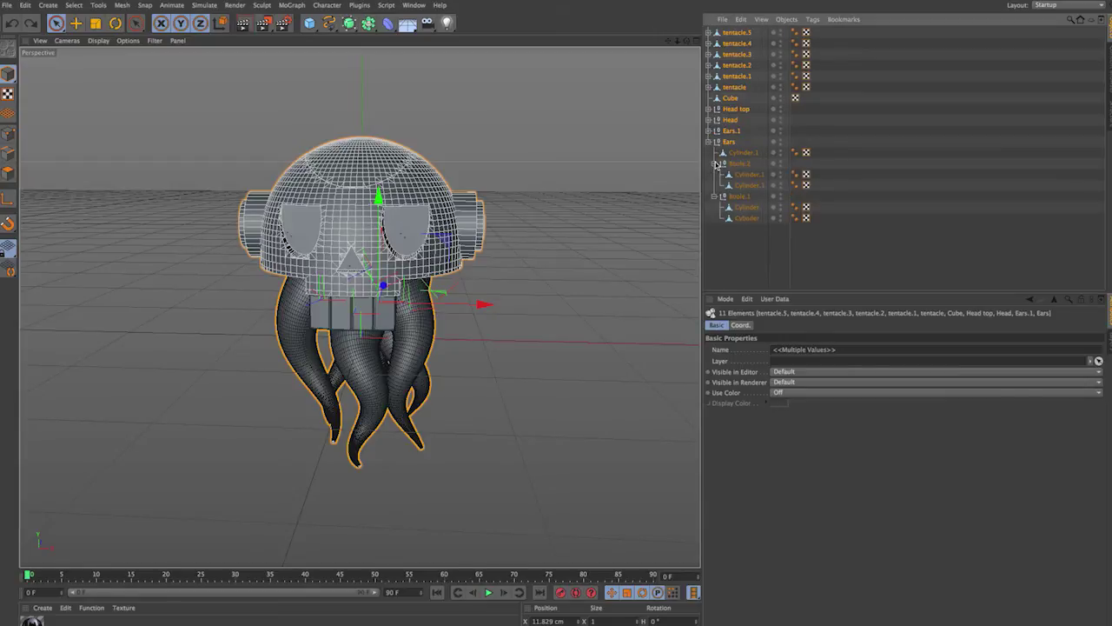
left_click(714, 163)
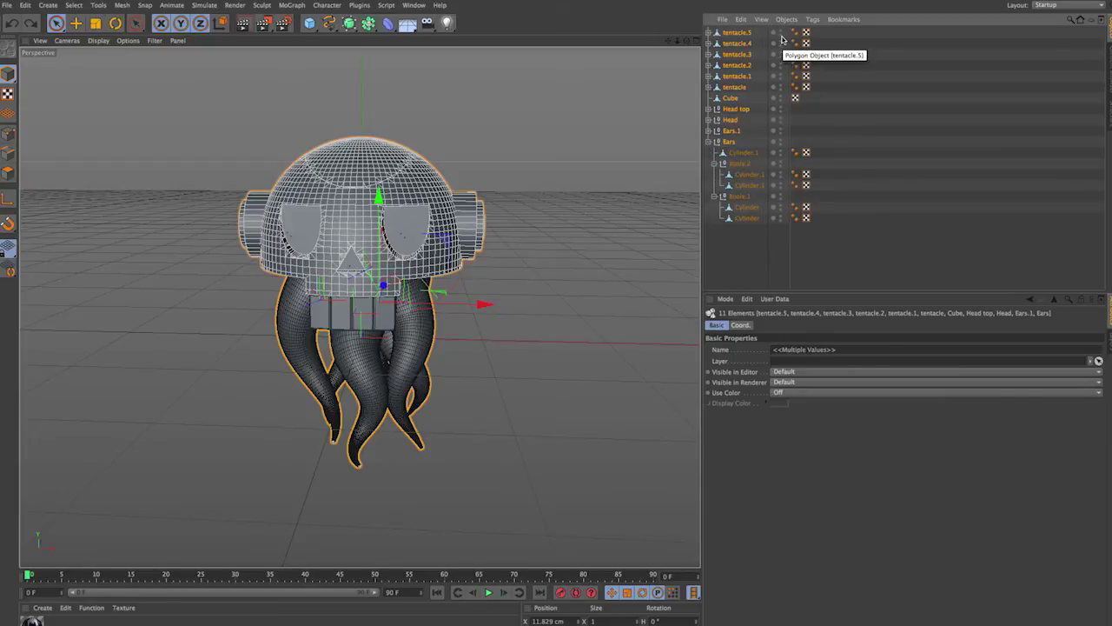
left_click(708, 131)
left_click(708, 119)
left_click(708, 108)
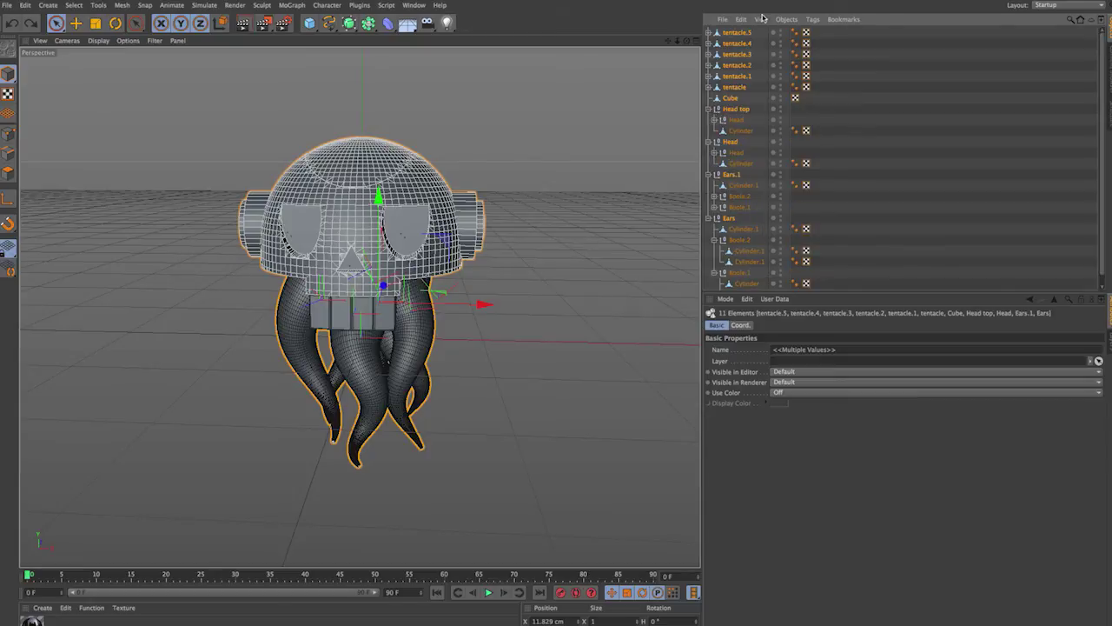
left_click(762, 19)
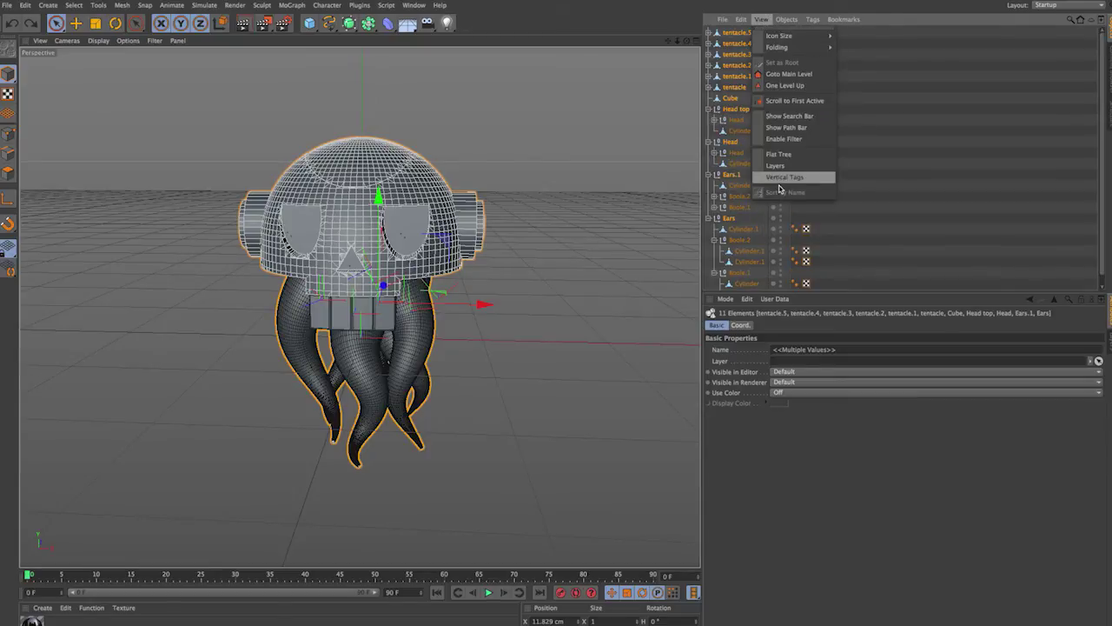
Step: Show the objects as a flat list and select every part down to the last tentacle
left_click(808, 154)
left_click(722, 111)
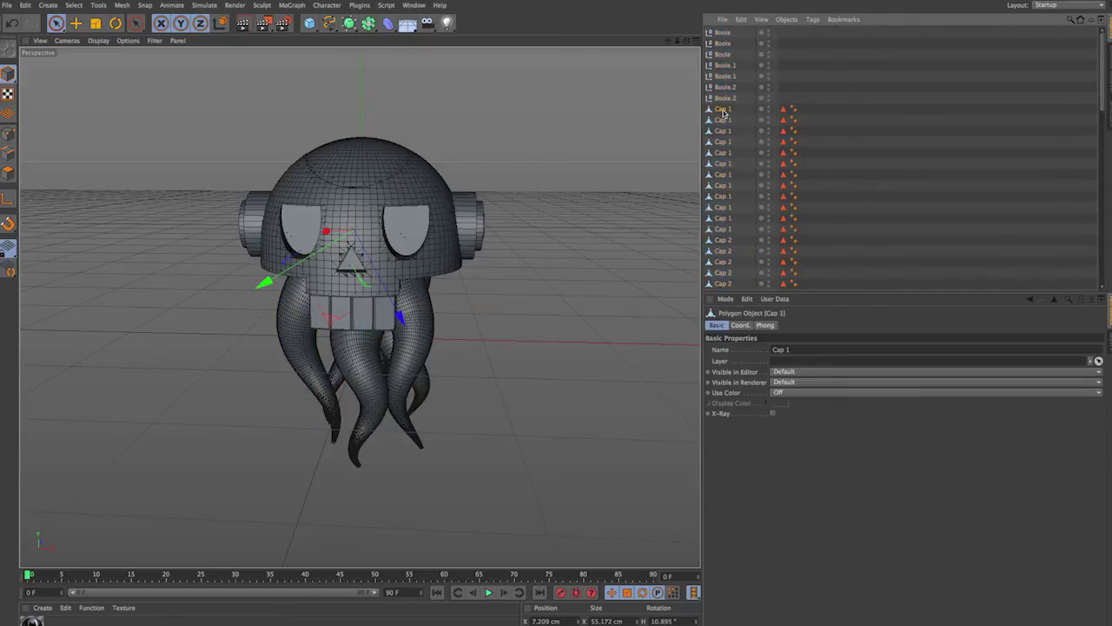
scroll(743, 181, "down", 5)
scroll(738, 177, "up", 4)
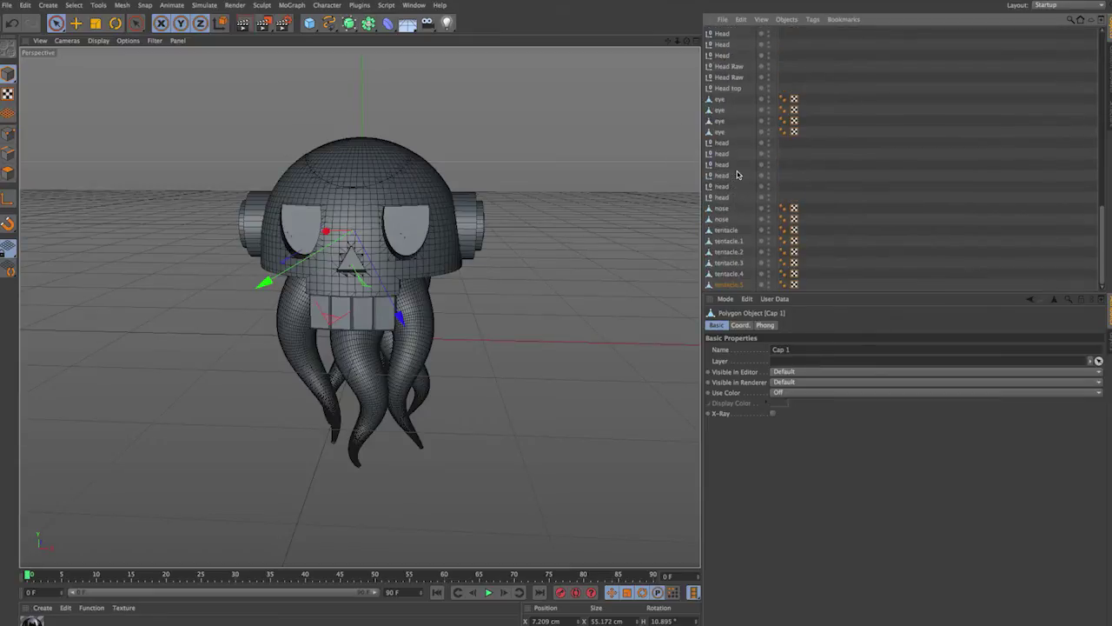
scroll(740, 176, "up", 1)
scroll(739, 179, "down", 2)
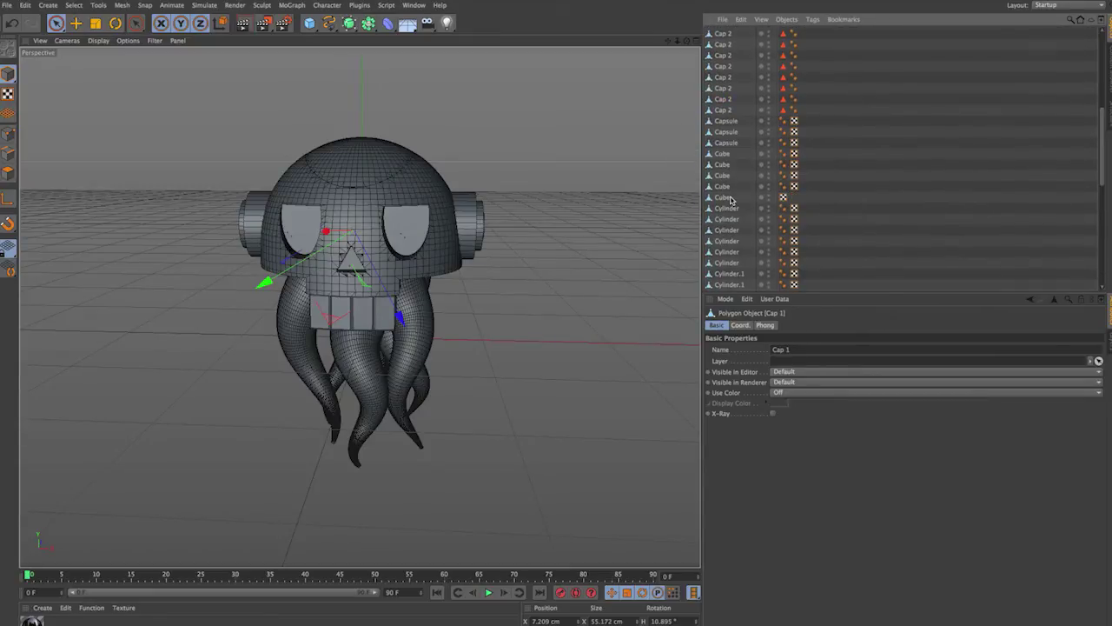
scroll(734, 200, "down", 3)
key("ctrl+a")
scroll(735, 186, "down", 5)
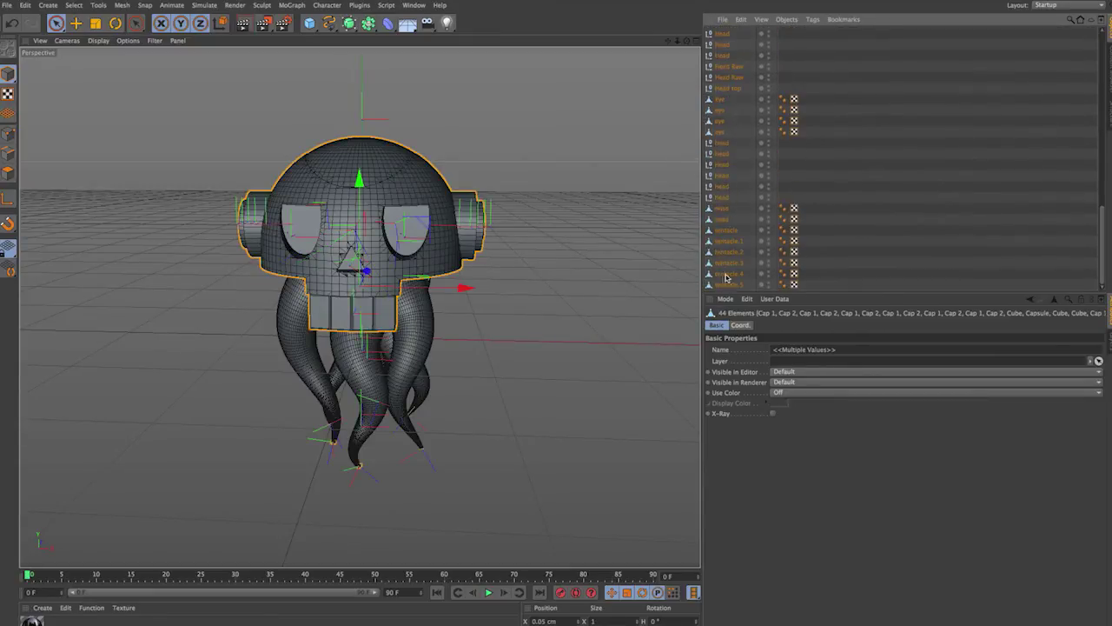
left_click(723, 285, "shift")
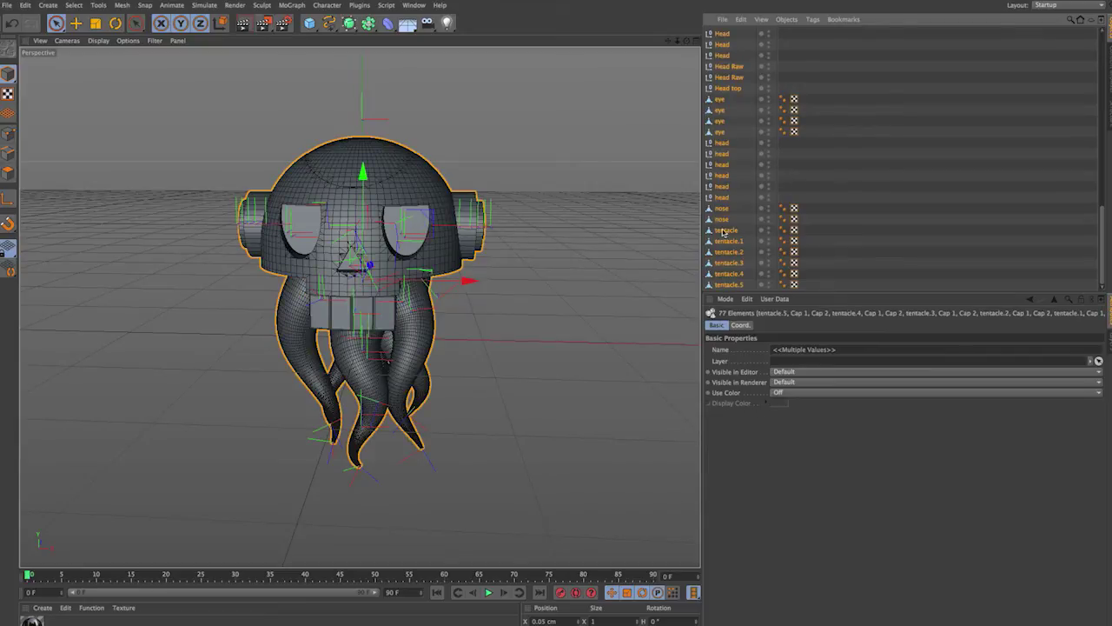
scroll(728, 224, "up", 5)
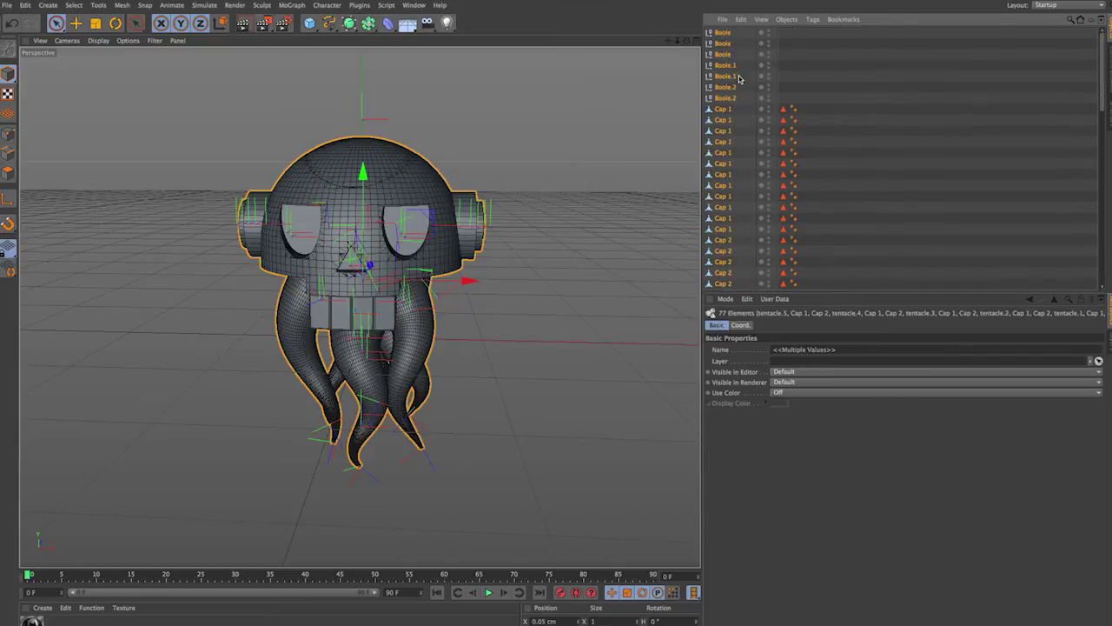
Step: Merge the selected parts with Connect Objects + Delete into tentacle.6 and reselect it for export
right_click(727, 127)
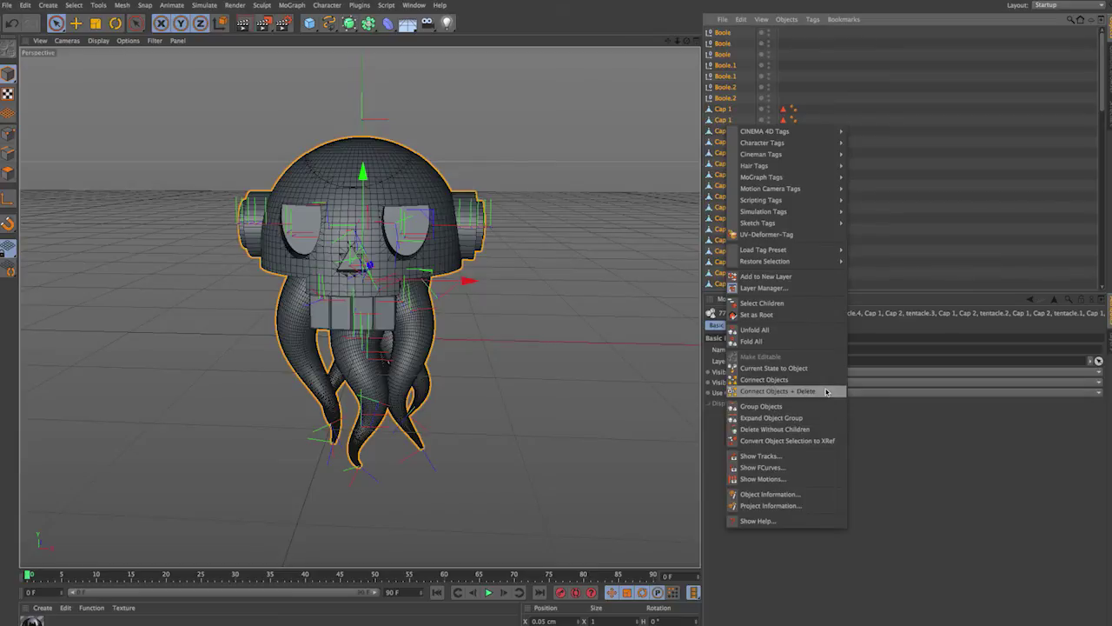
left_click(827, 390)
left_click(737, 207)
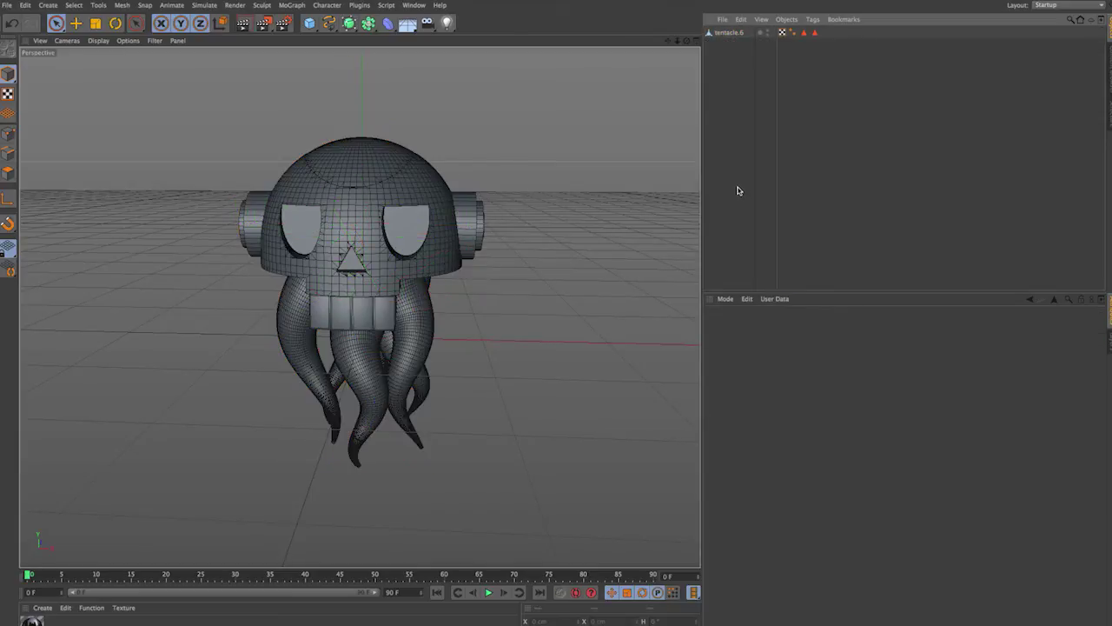
mouse_move(639, 209)
left_mouse_down("alt")
mouse_move(565, 249)
mouse_move(647, 230)
mouse_move(509, 192)
mouse_move(618, 304)
mouse_move(588, 305)
left_mouse_up("alt")
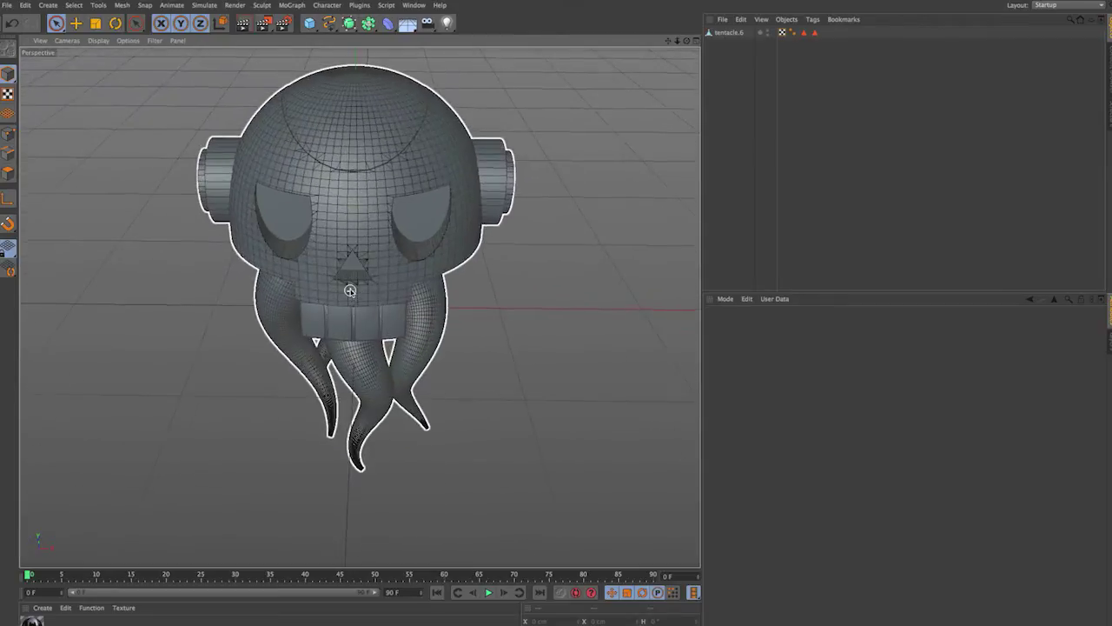
scroll(413, 259, "up", 5)
scroll(437, 322, "down", 2)
scroll(437, 318, "down", 2)
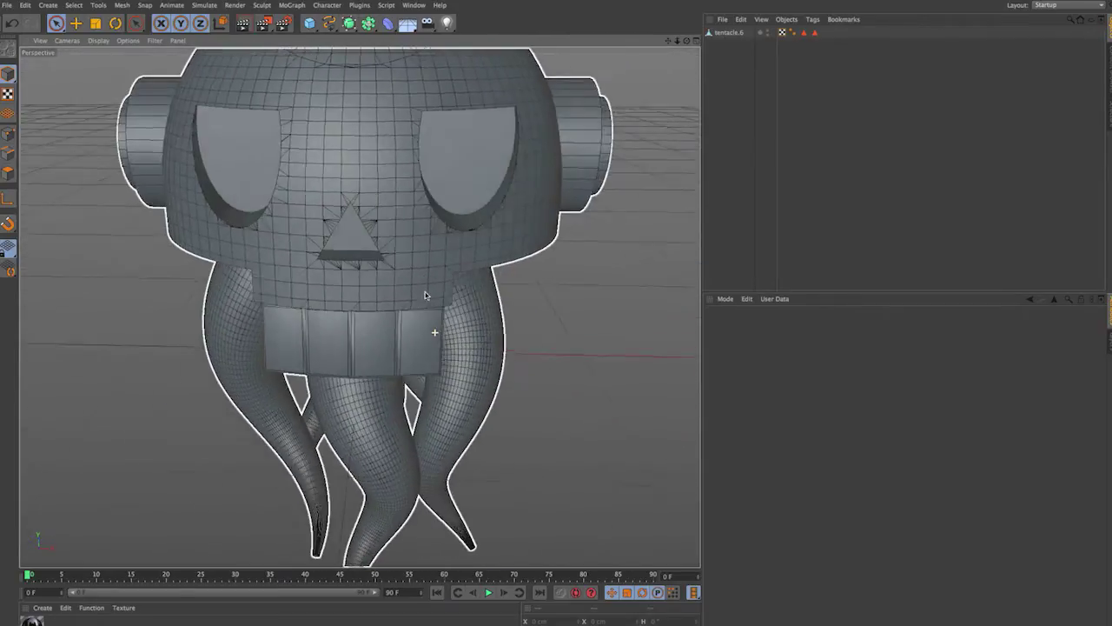
scroll(521, 321, "down", 4)
scroll(615, 326, "down", 1)
mouse_move(616, 326)
left_mouse_down("alt")
mouse_move(486, 321)
mouse_move(568, 315)
left_mouse_up("alt")
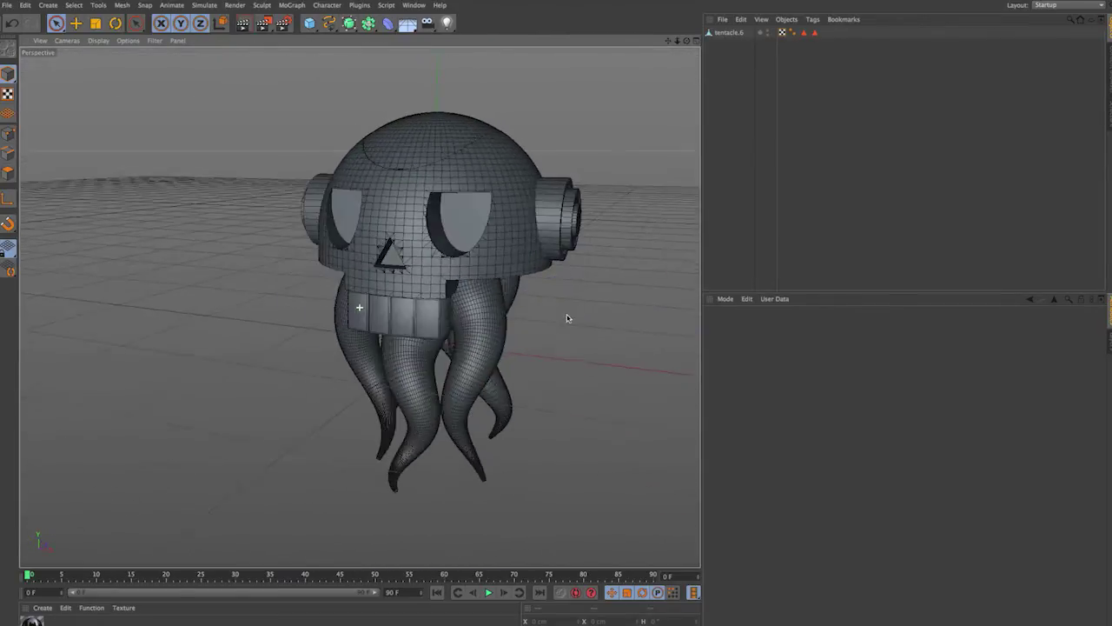
left_click(417, 217)
left_click(6, 5)
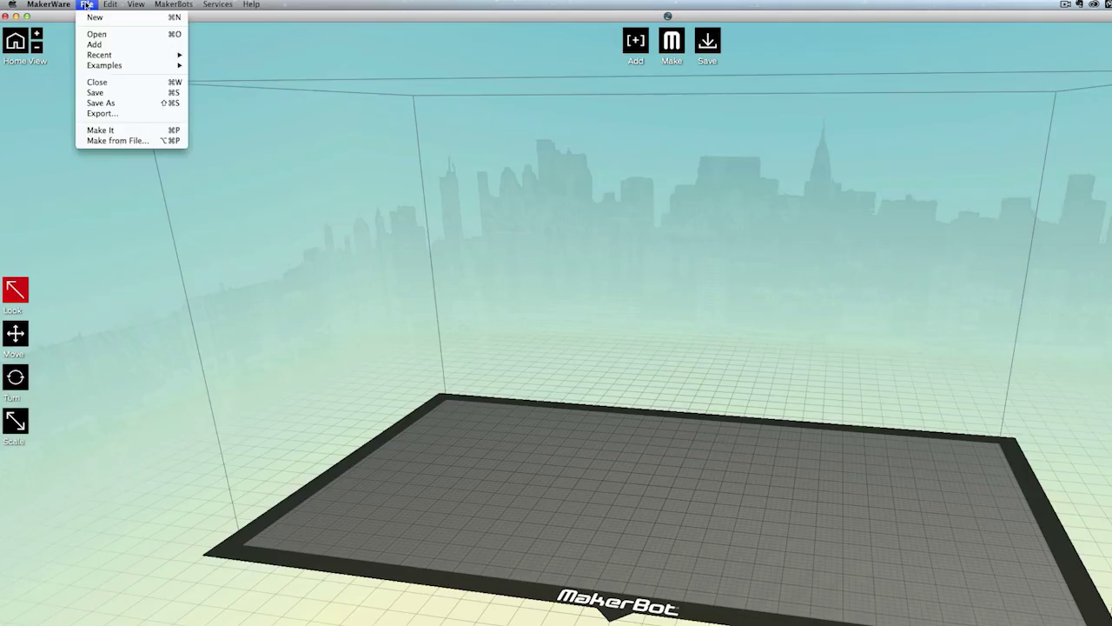
Step: Add Alien Tentacle Head v1.stl to MakerWare and move it onto the build platform
left_click(131, 34)
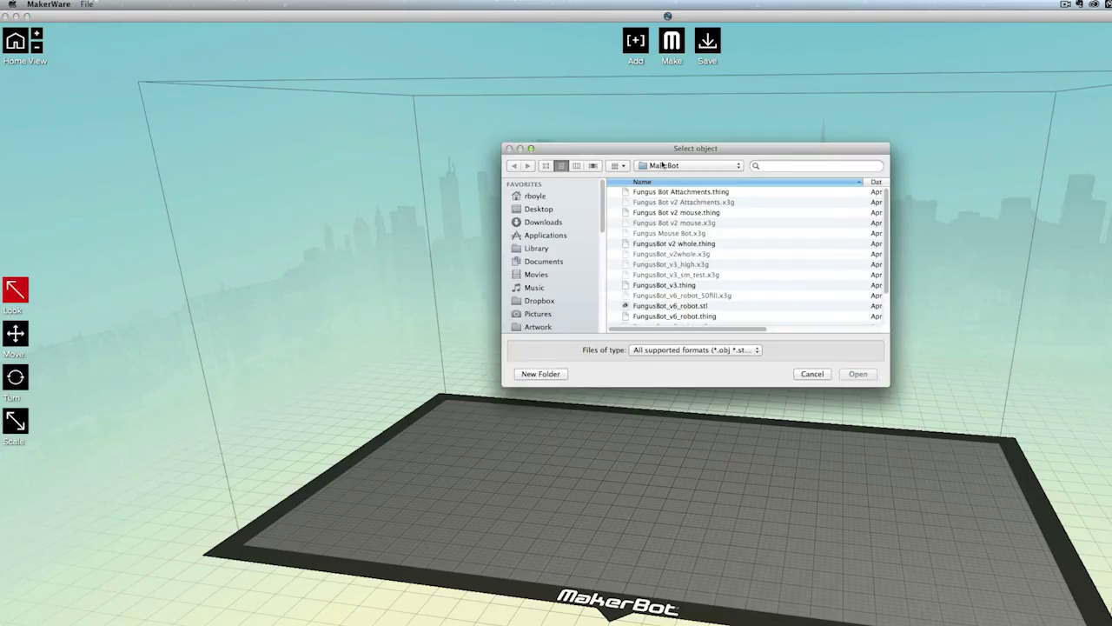
left_click(663, 165)
left_click(687, 271)
left_click(678, 204)
left_click(858, 374)
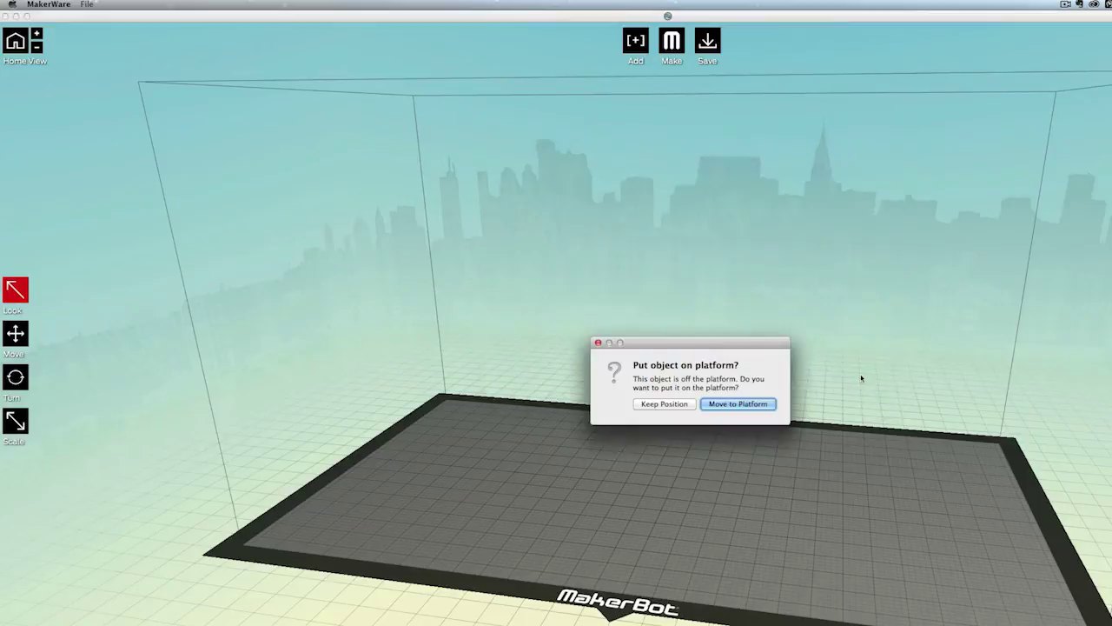
left_click(732, 406)
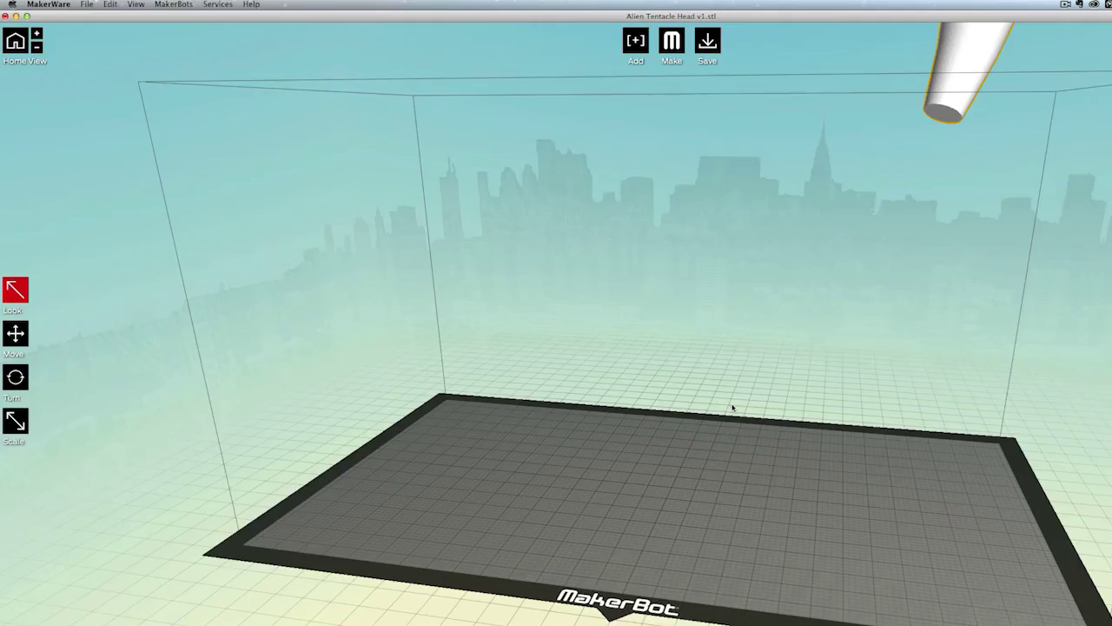
left_click(994, 253)
left_click_drag(872, 300, 782, 316)
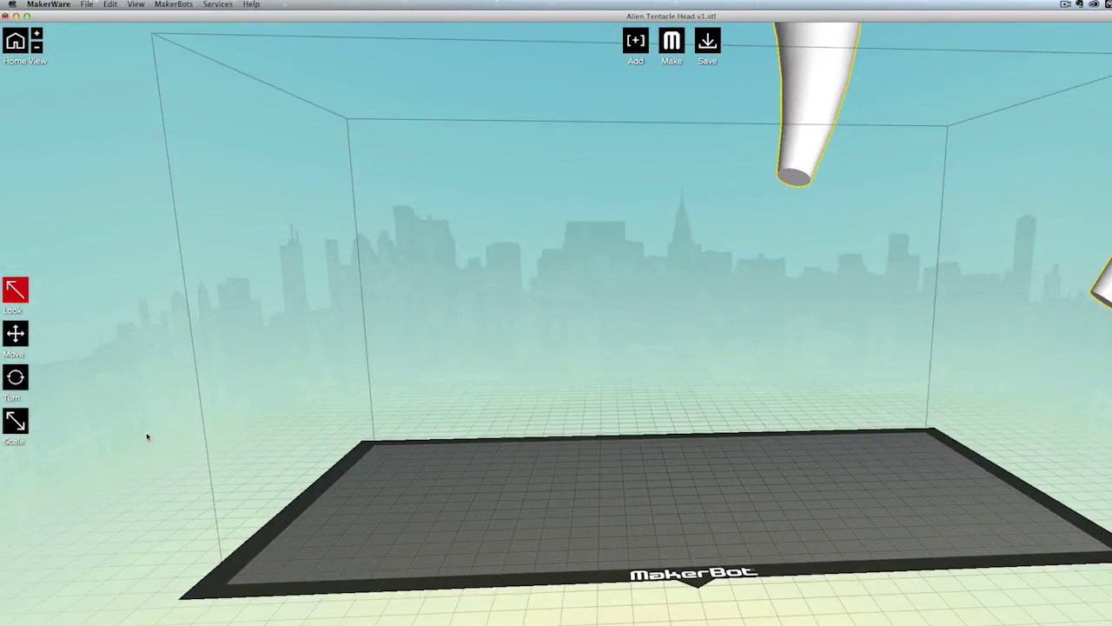
Step: Scale the head to 1%, then by 200% twice, reaching about 77.59 × 64.87 × 98.09 mm
left_click(21, 430)
left_click(25, 431)
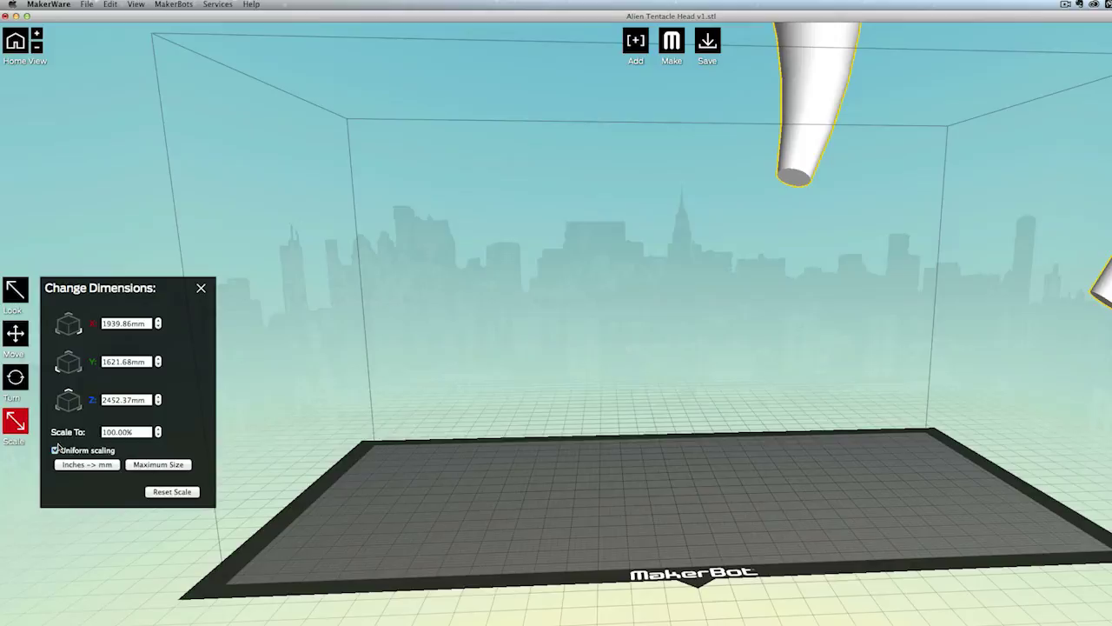
double_click(135, 431)
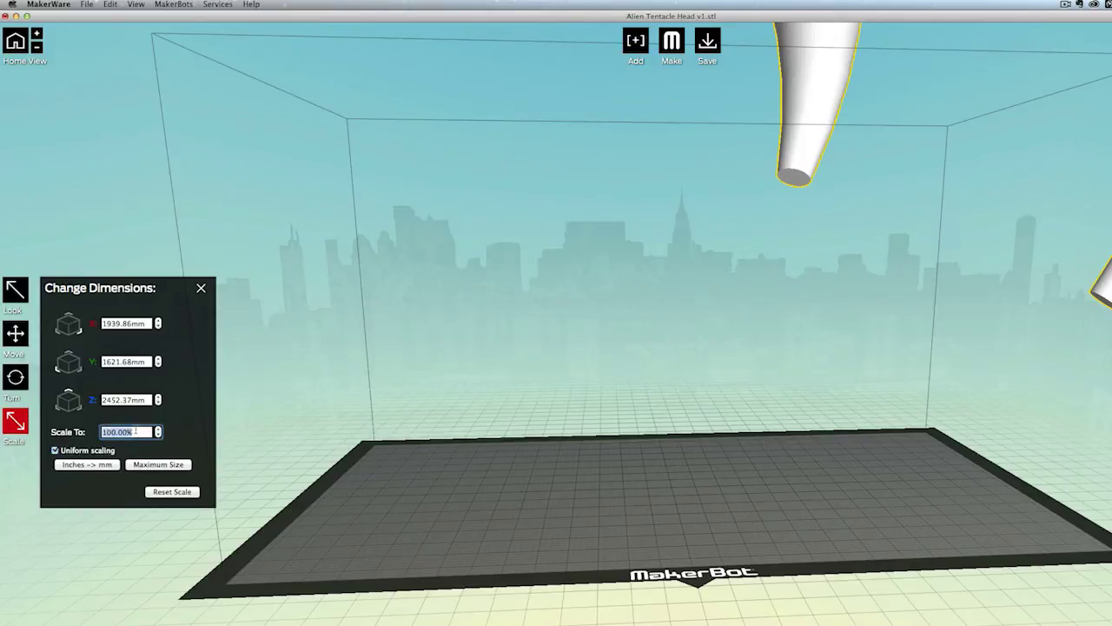
type("1")
key("Return")
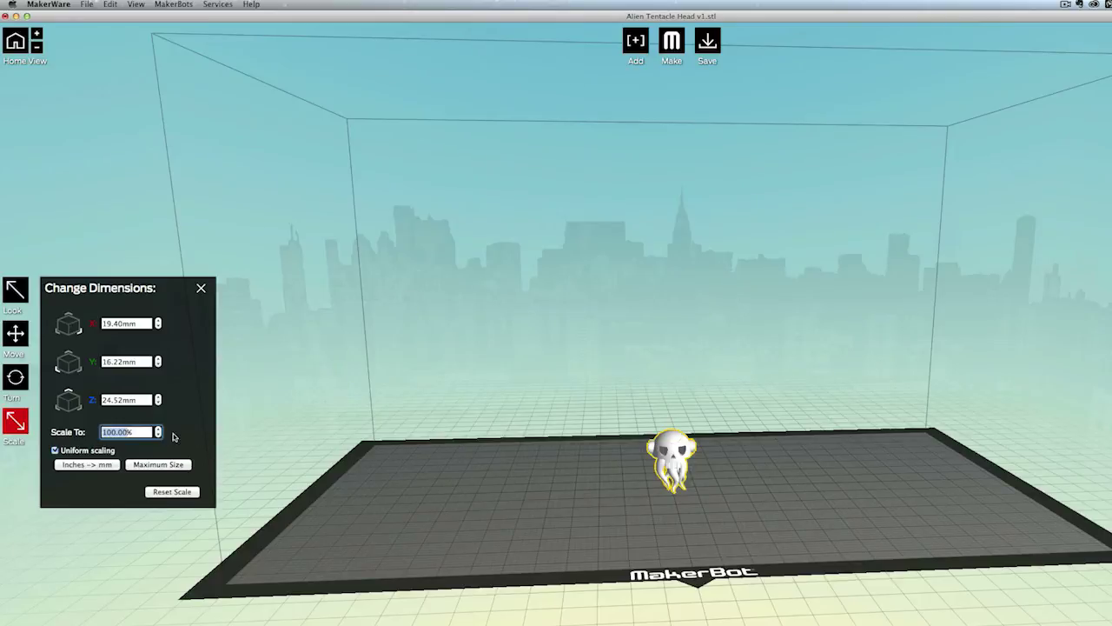
type("2")
key("Return")
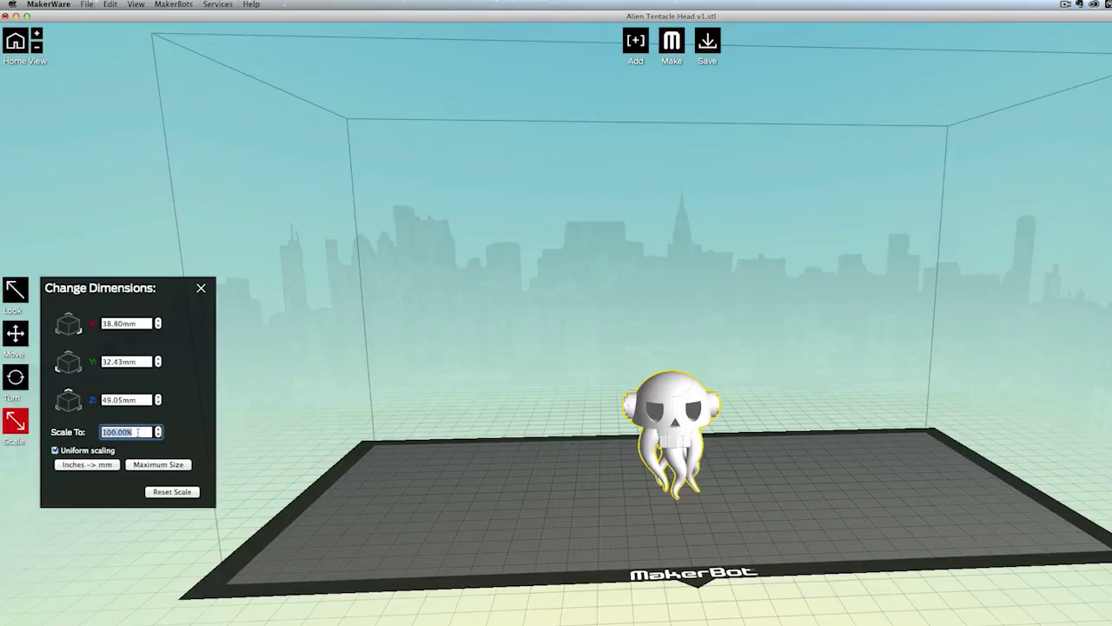
type("200")
key("Return")
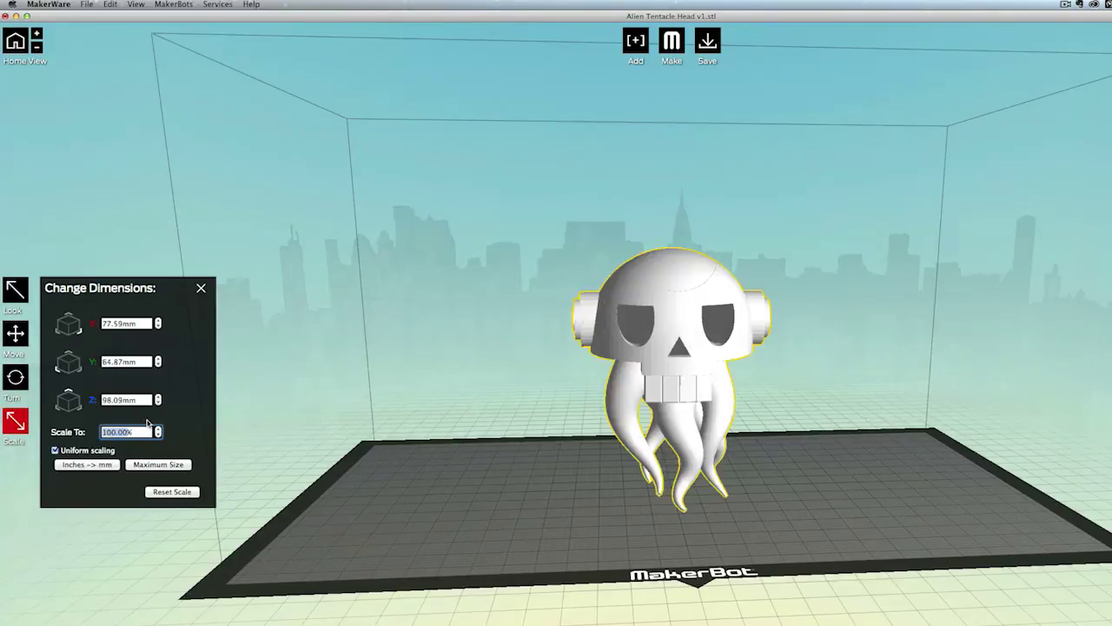
left_click(14, 290)
mouse_move(355, 345)
left_mouse_down()
mouse_move(427, 373)
mouse_move(288, 355)
mouse_move(403, 342)
mouse_move(557, 346)
mouse_move(469, 325)
mouse_move(359, 324)
mouse_move(392, 318)
mouse_move(447, 356)
mouse_move(397, 350)
mouse_move(420, 325)
left_mouse_up()
scroll(417, 333, "up", 3)
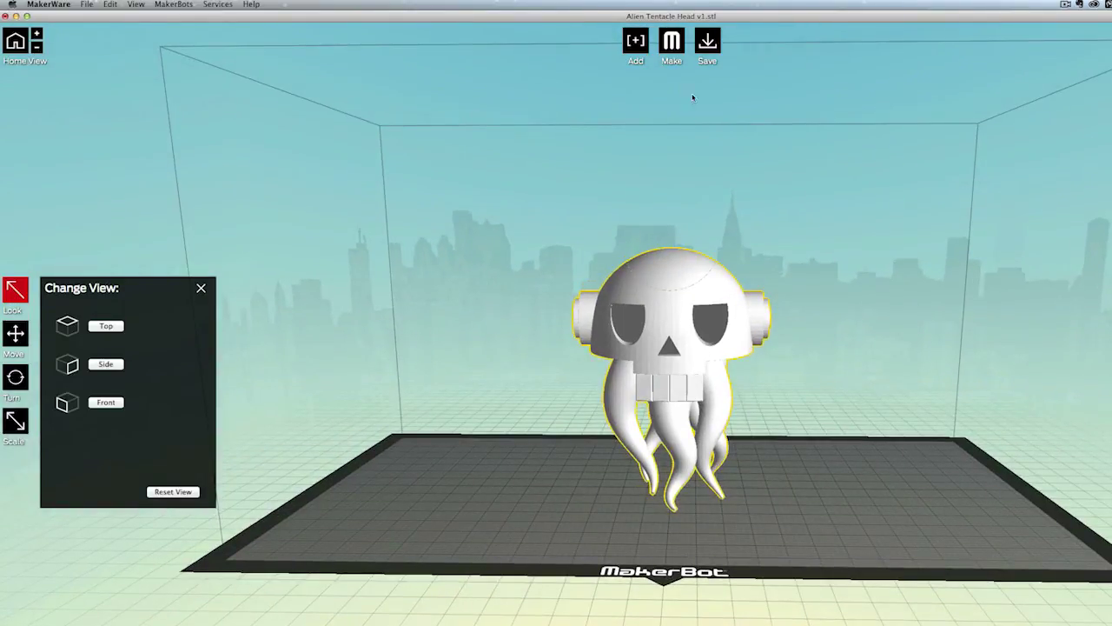
Step: Target The Replicator 2 with raft and supports on, and review the advanced print settings
left_click(671, 41)
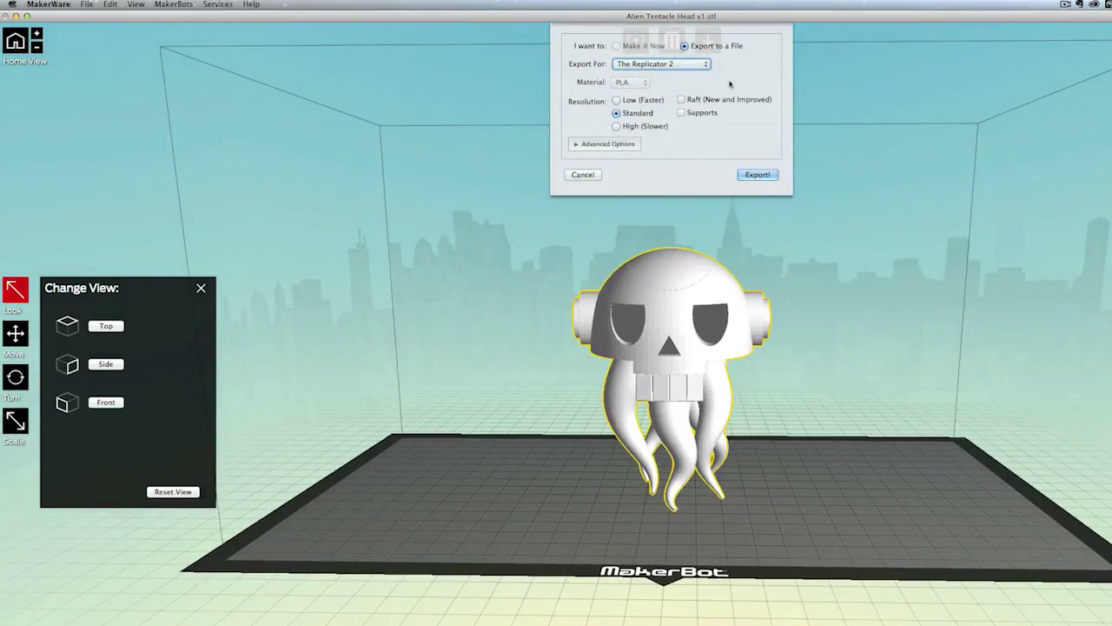
left_click(700, 64)
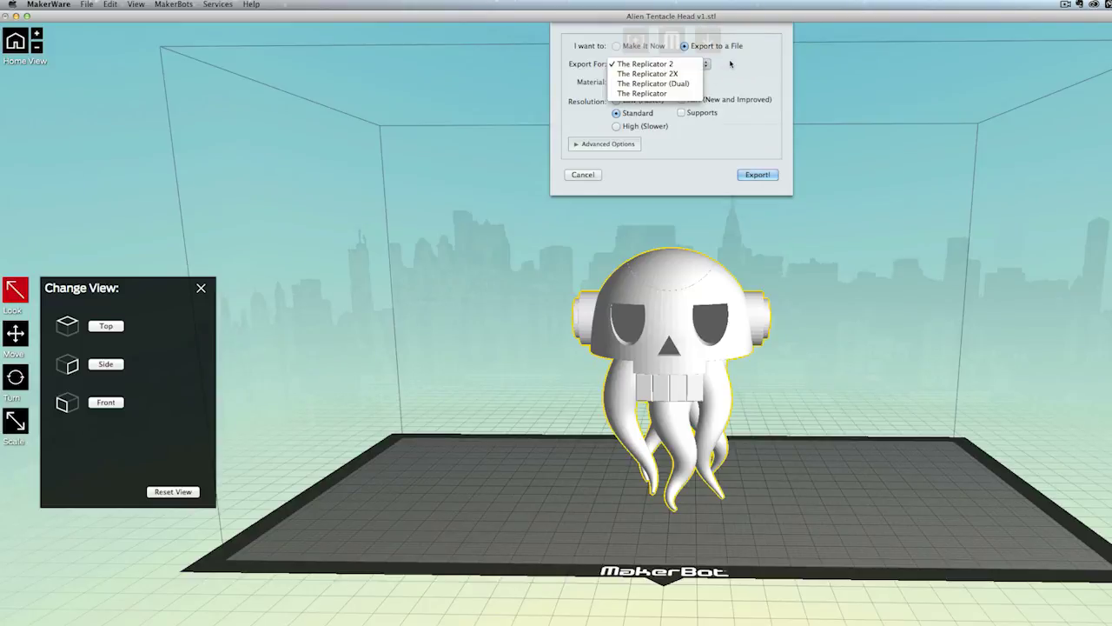
left_click(735, 68)
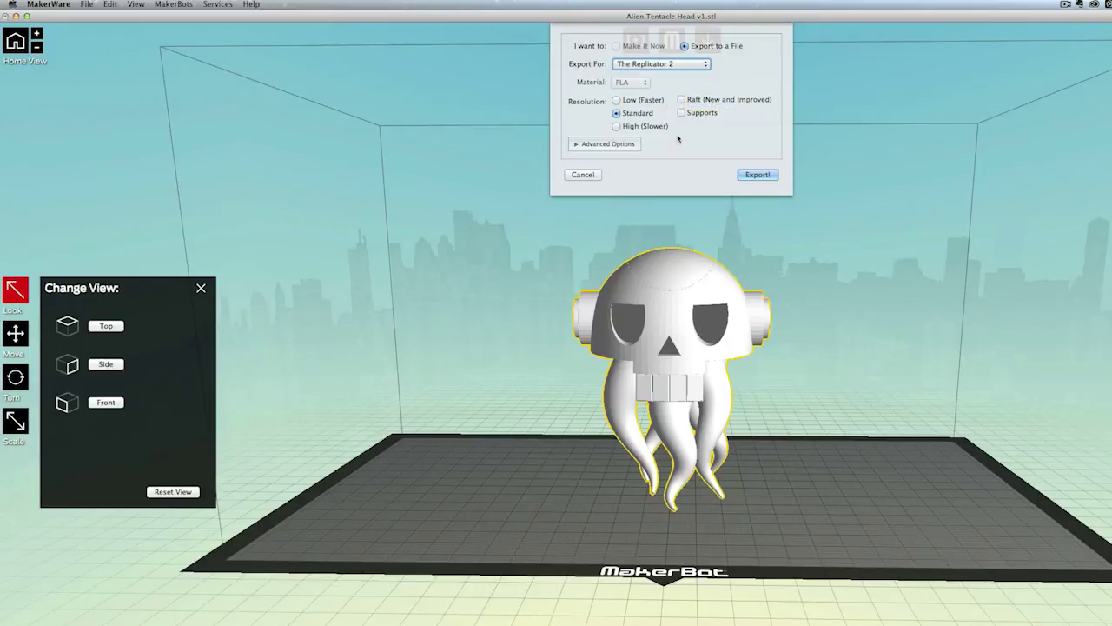
left_click(695, 100)
left_click(705, 116)
left_click(578, 146)
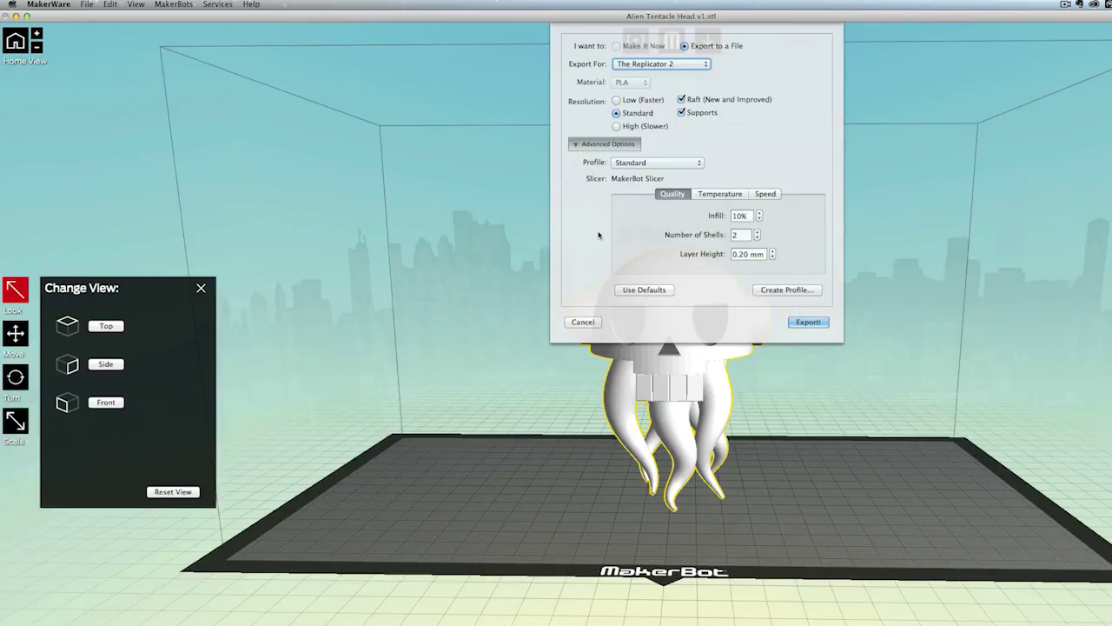
left_click(709, 198)
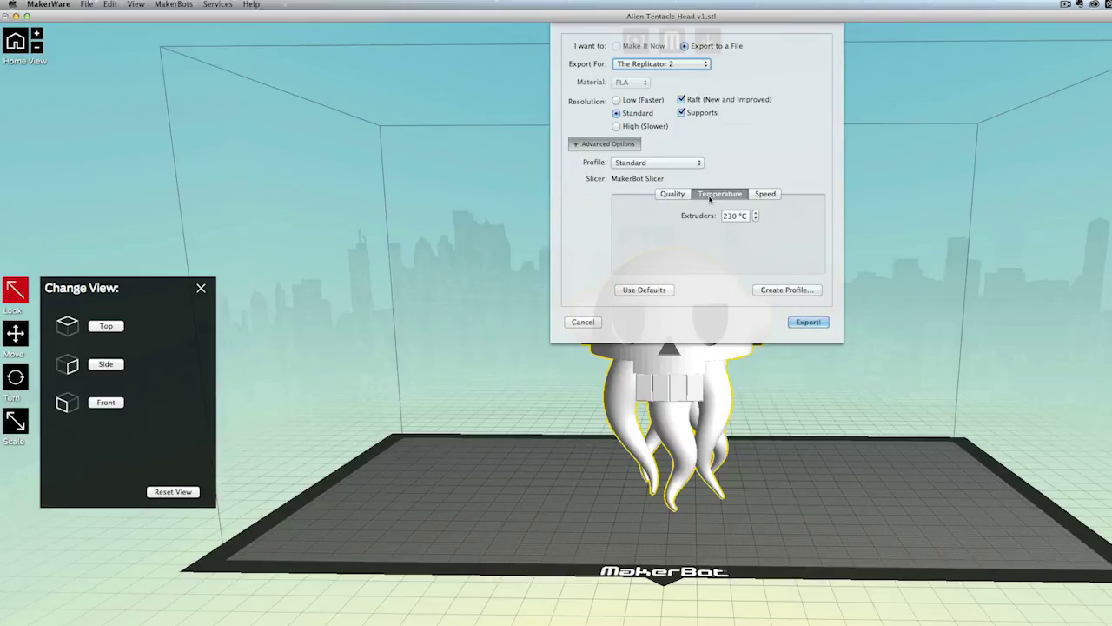
left_click(762, 196)
left_click(672, 196)
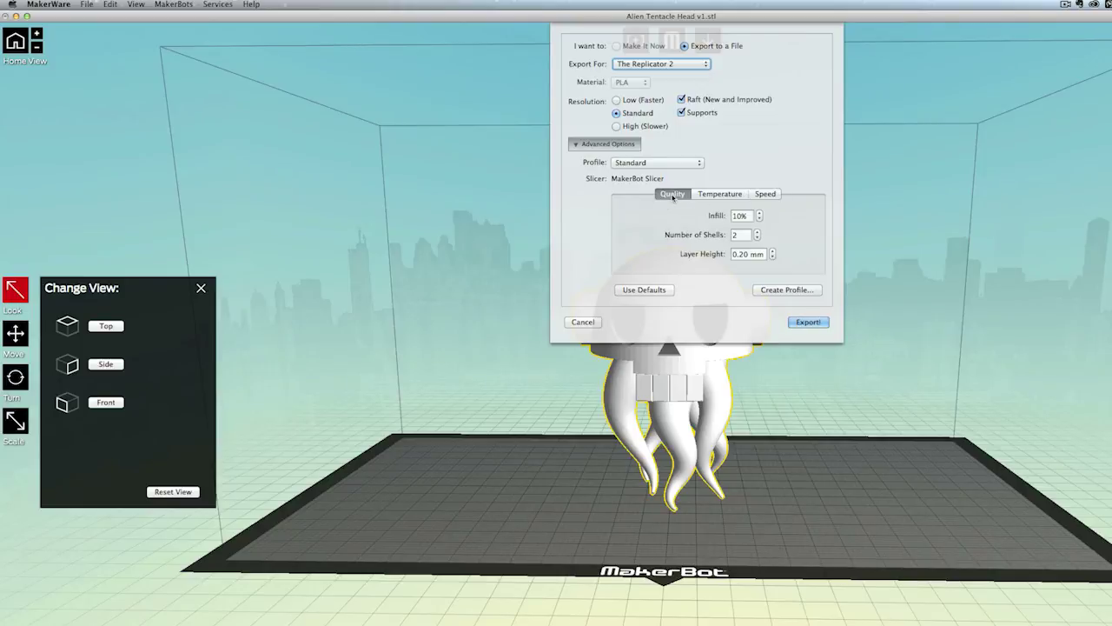
Step: Export the print file as Alien Tentacle Head v1 into the Things folder
left_click(808, 323)
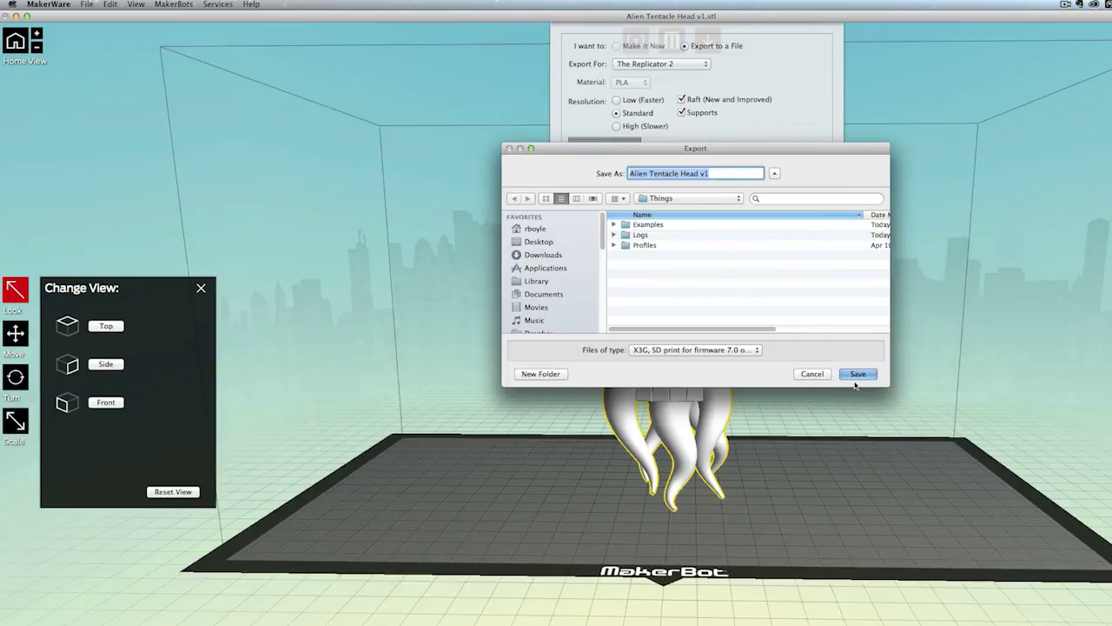
left_click(684, 198)
left_click(683, 198)
left_click(857, 374)
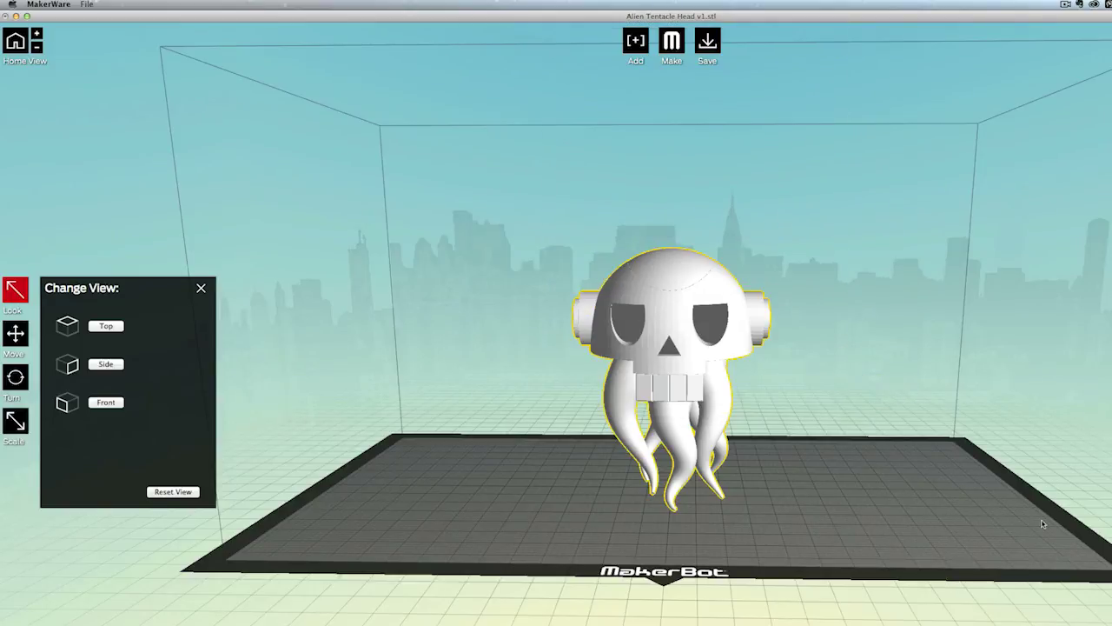